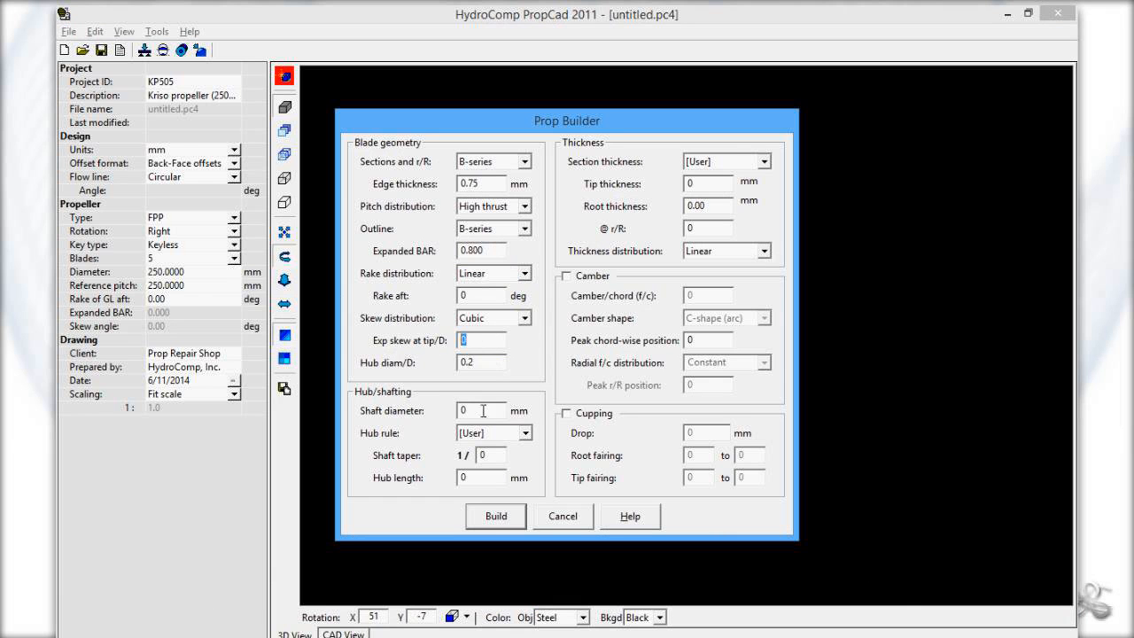
# Step: Consult the Kriso_KP505.pdf propeller drawing, switch to the Excel distributions sheet, and close the floating Clipboard toolbar
pyautogui.moveTo(649, 634)
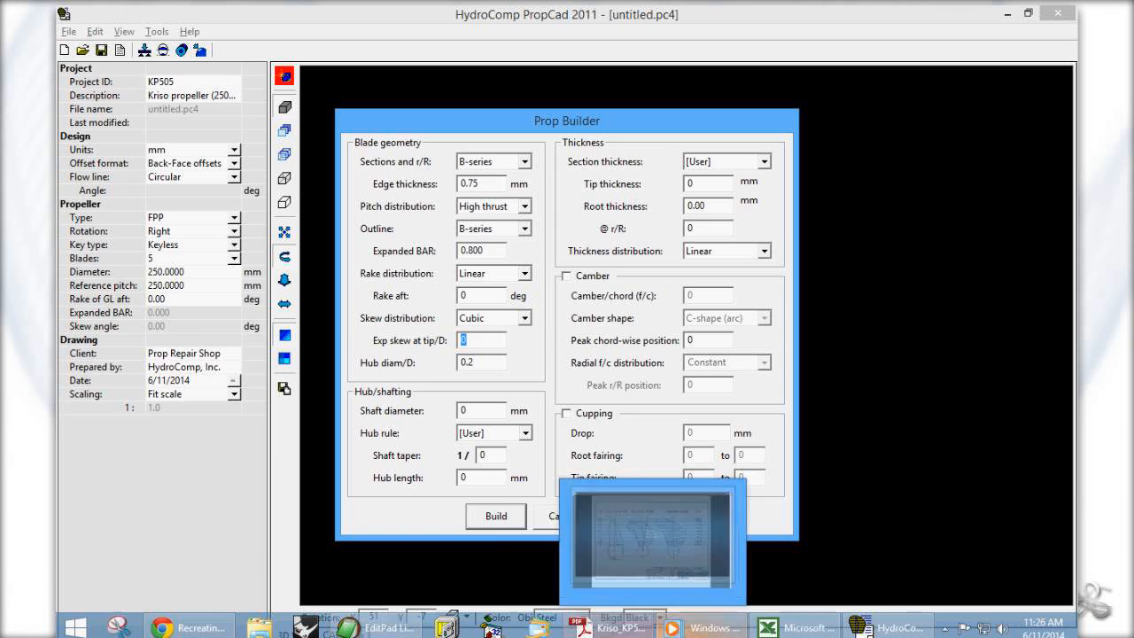
pyautogui.click(628, 631)
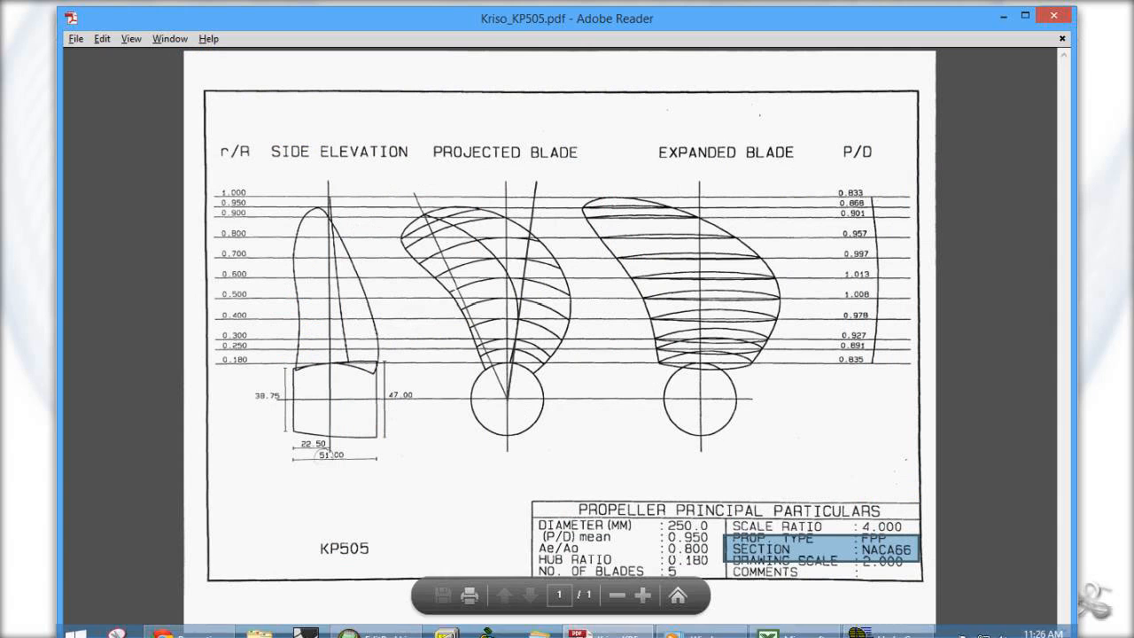
pyautogui.click(815, 632)
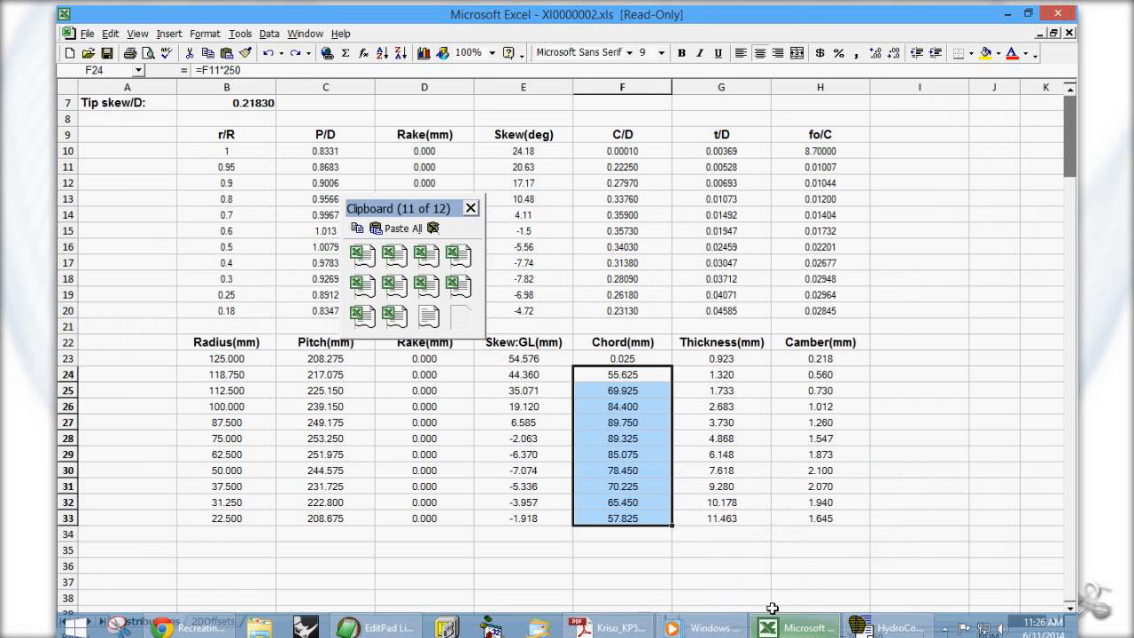
pyautogui.click(916, 310)
pyautogui.moveTo(423, 212); pyautogui.dragTo(989, 479)
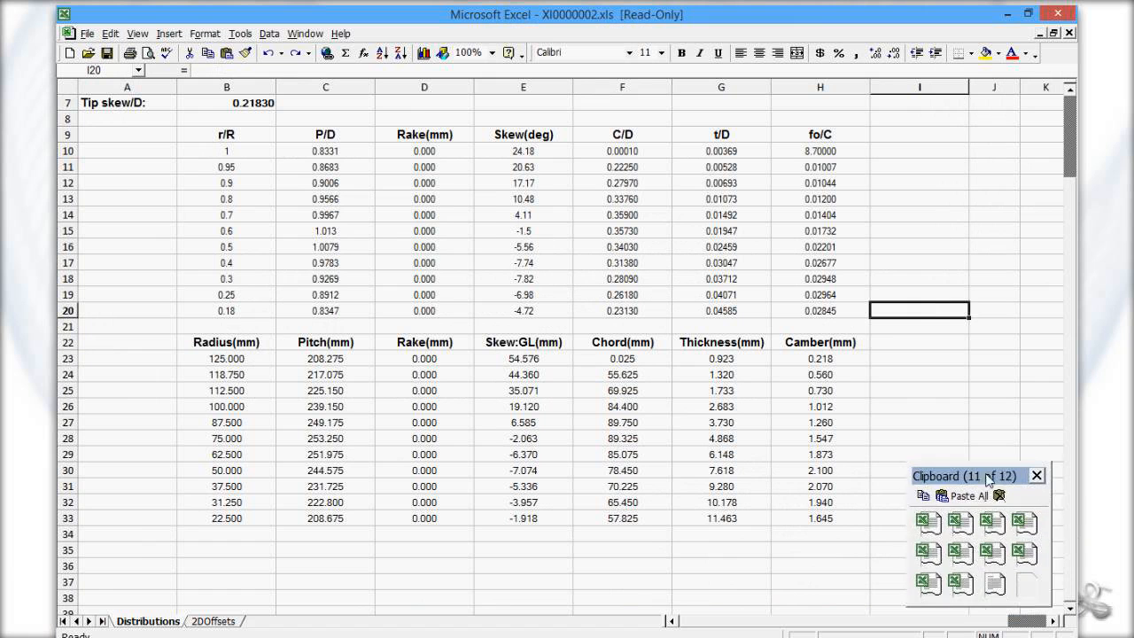
pyautogui.click(1036, 476)
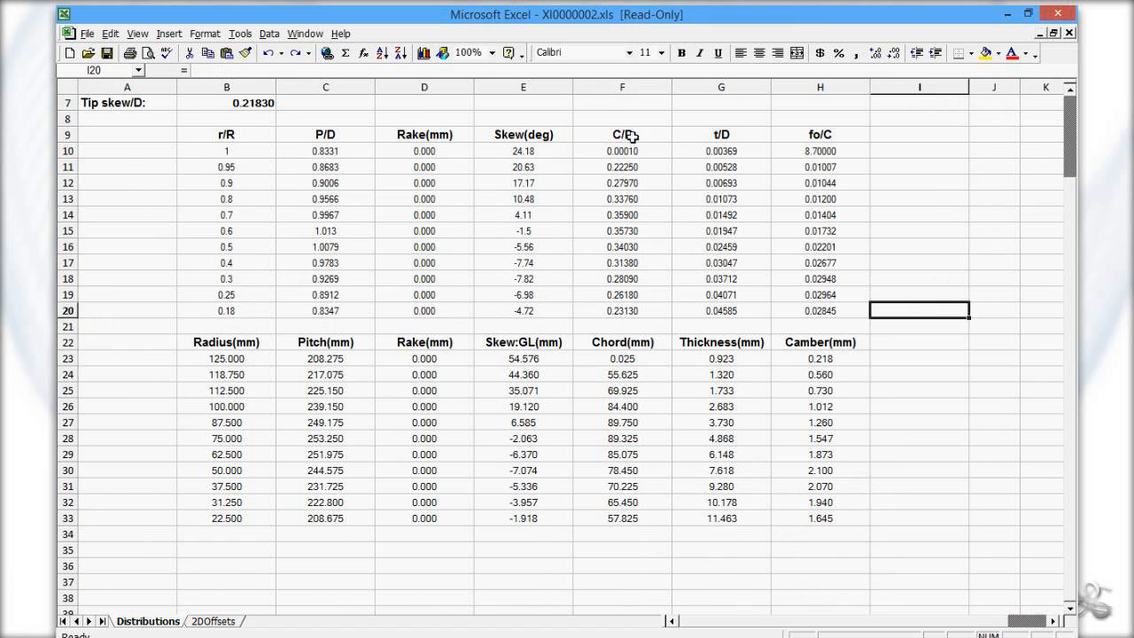
# Step: Examine the tip skew angle, the formula converting it to Skew:GL(mm) in E23, and the Tip skew/D formula in B7
pyautogui.click(537, 151)
pyautogui.scroll(2, 576, 186)
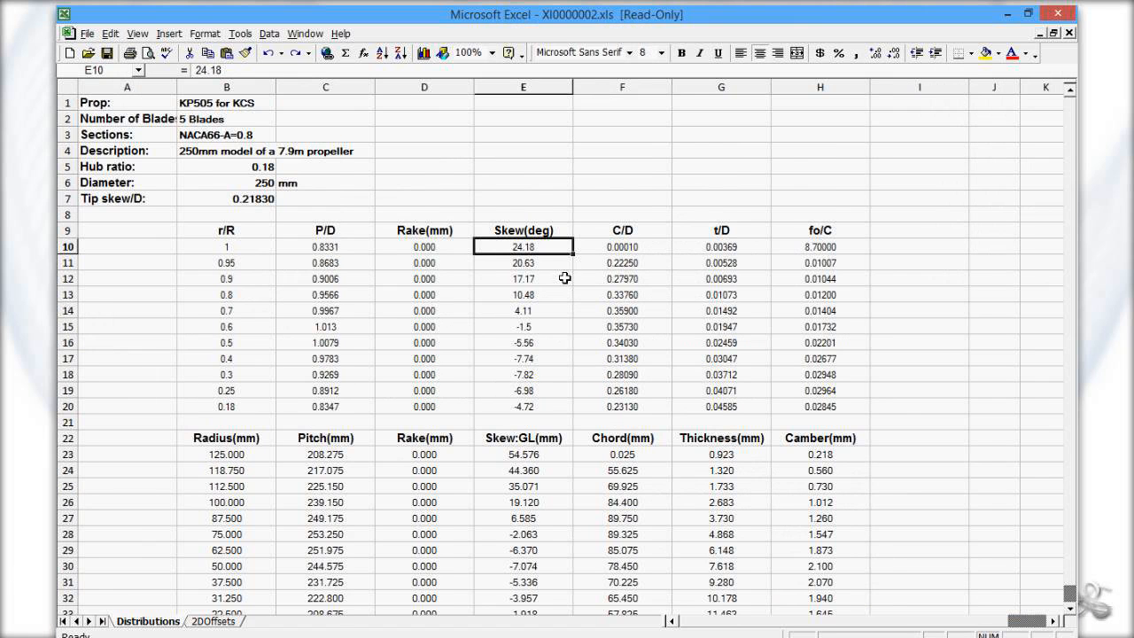
pyautogui.scroll(-1, 563, 262)
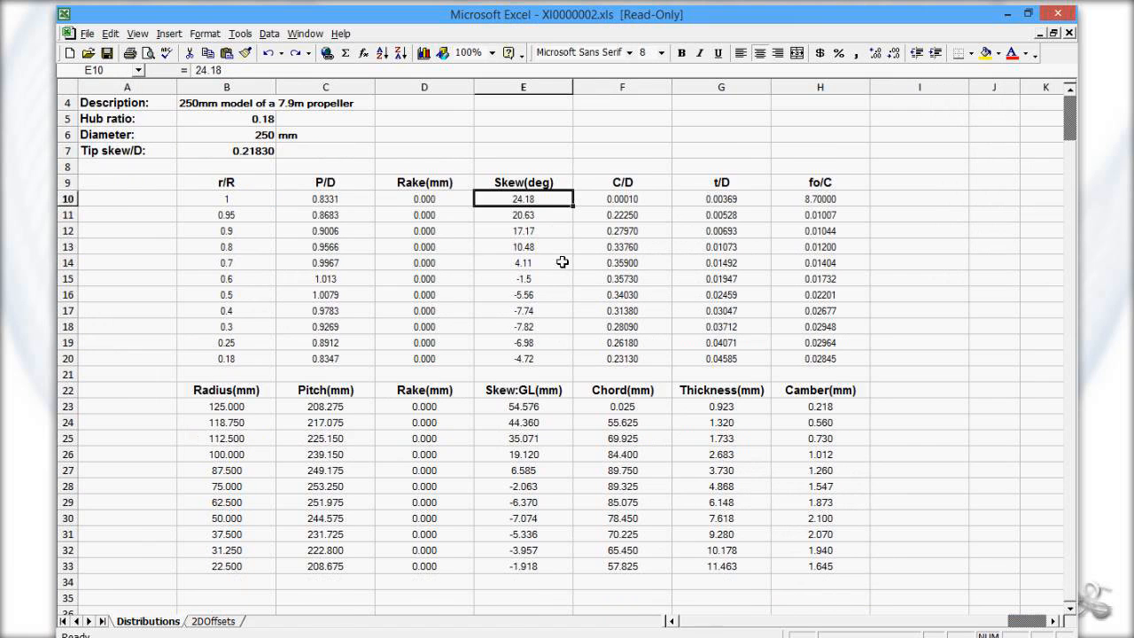
pyautogui.click(523, 409)
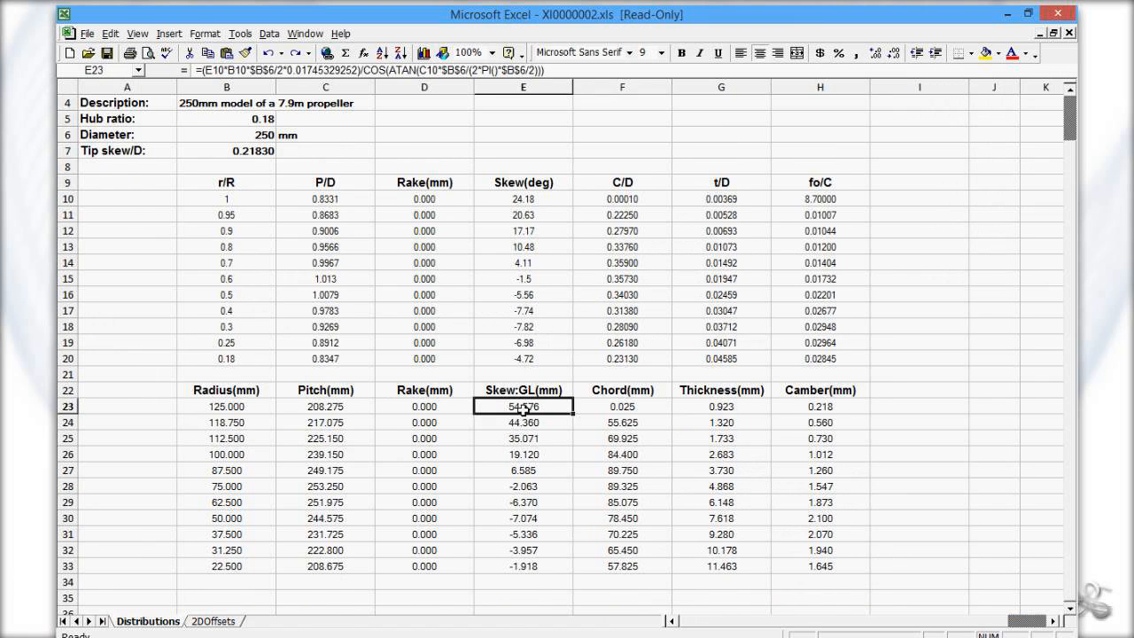
pyautogui.scroll(1, 523, 410)
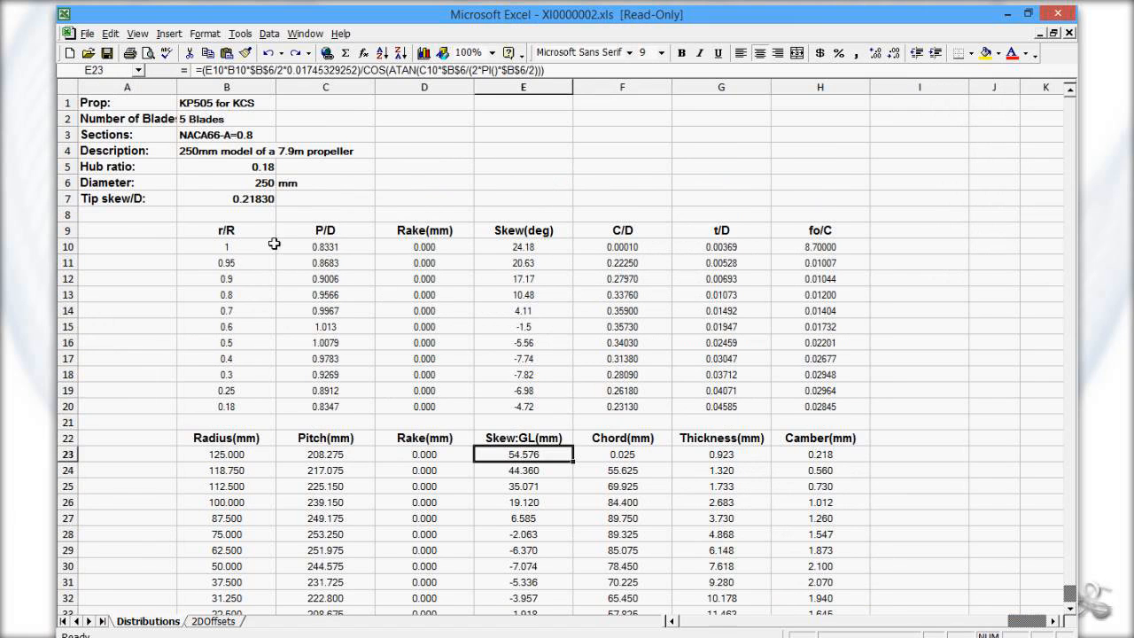
pyautogui.click(262, 201)
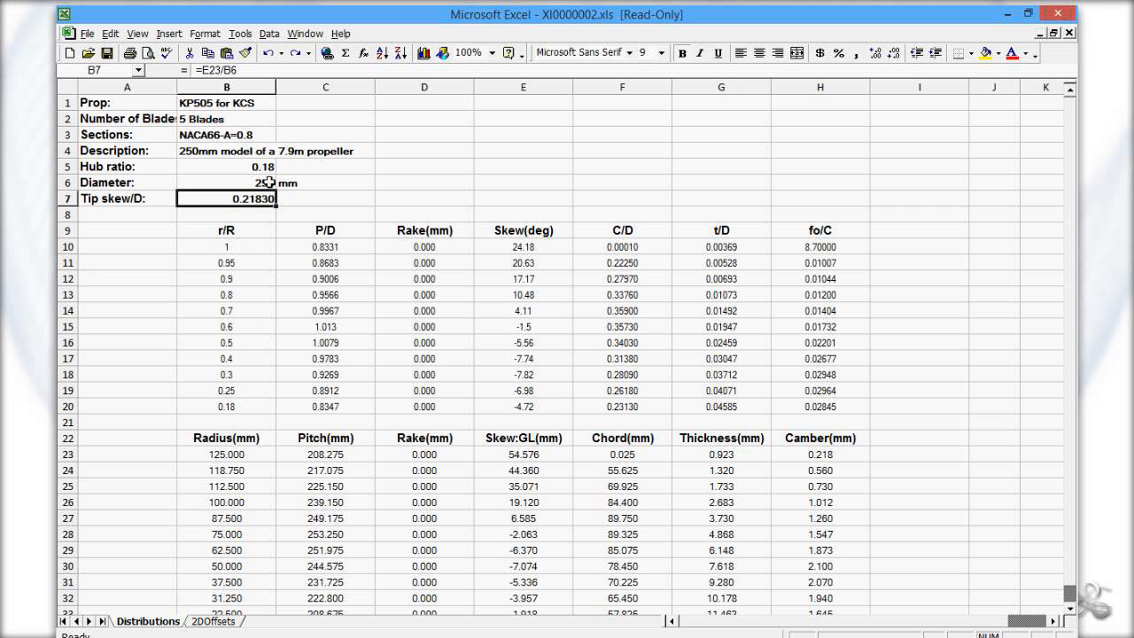
pyautogui.click(216, 71)
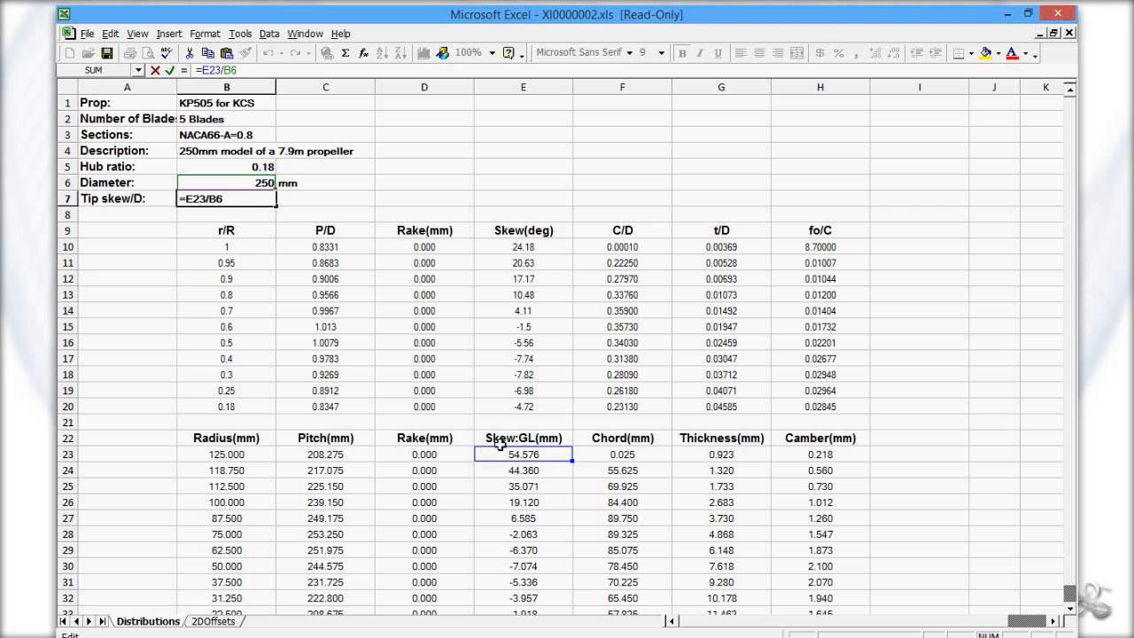
pyautogui.click(470, 151)
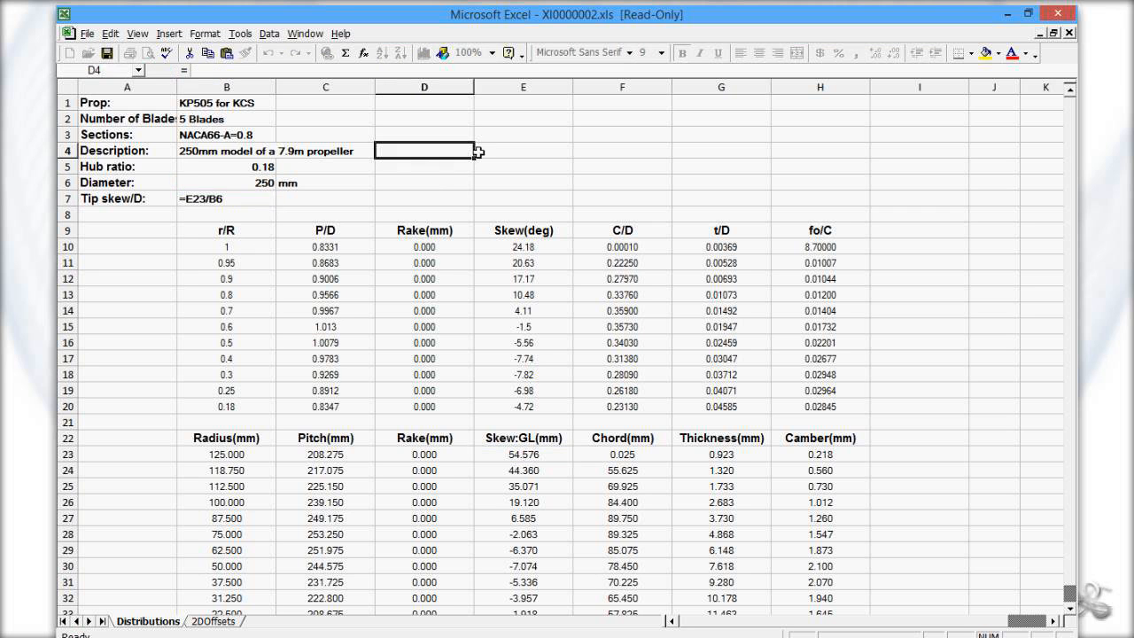
# Step: Return to PropCad and set expanded skew at tip/D to 0.21830 and hub diam/D to 0.18, checking the hub ratio in the PDF drawing
pyautogui.click(1015, 18)
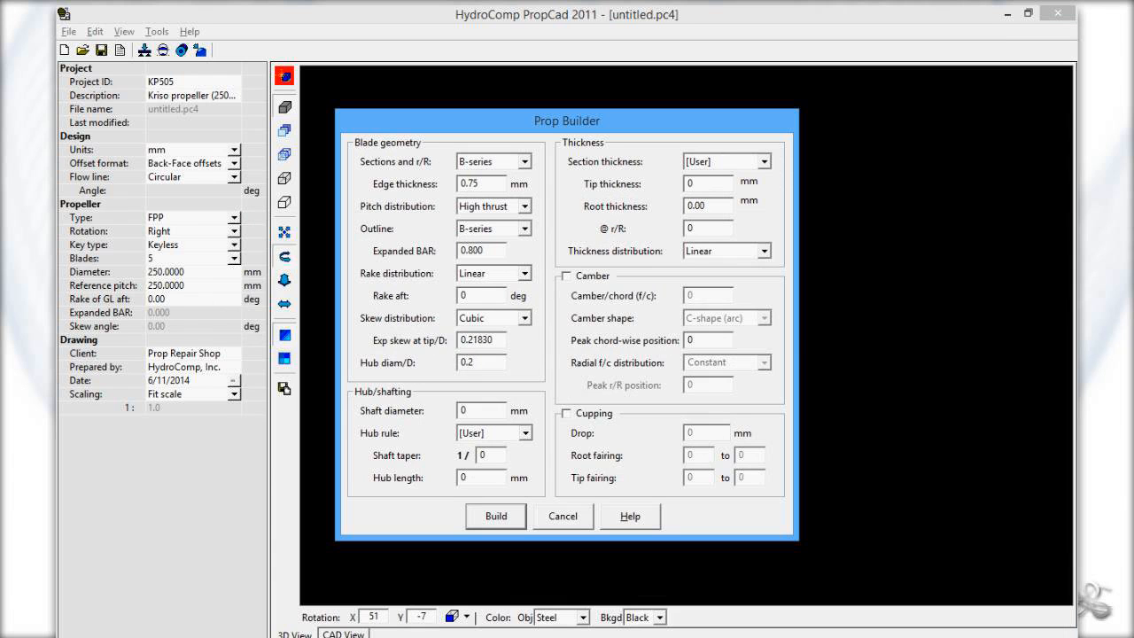
pyautogui.press('Tab')
pyautogui.moveTo(453, 637)
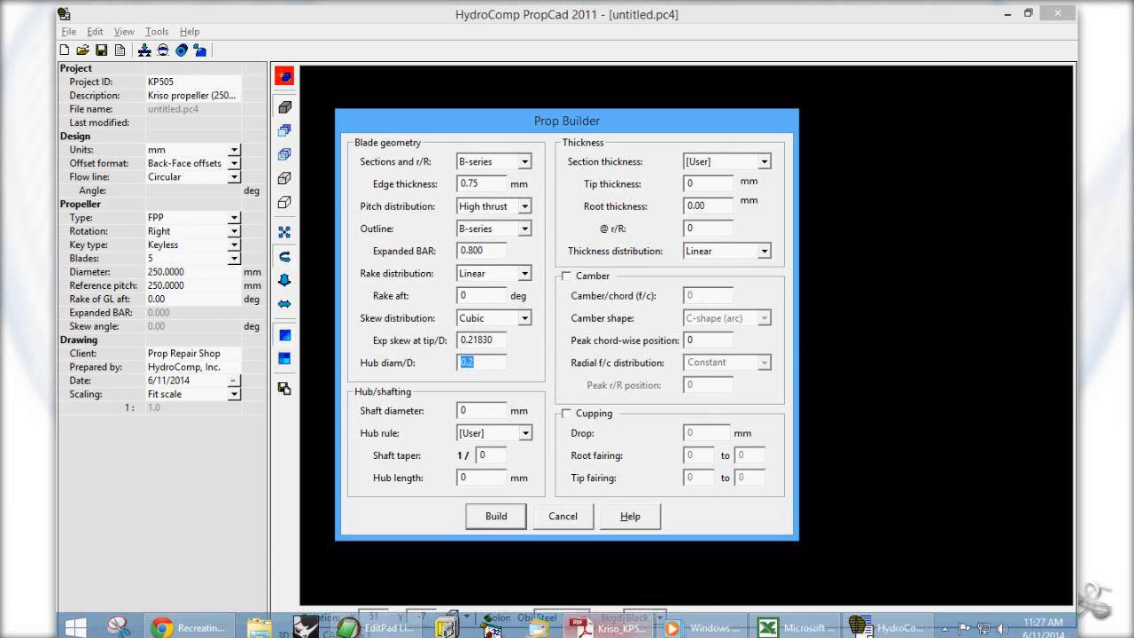
pyautogui.click(611, 627)
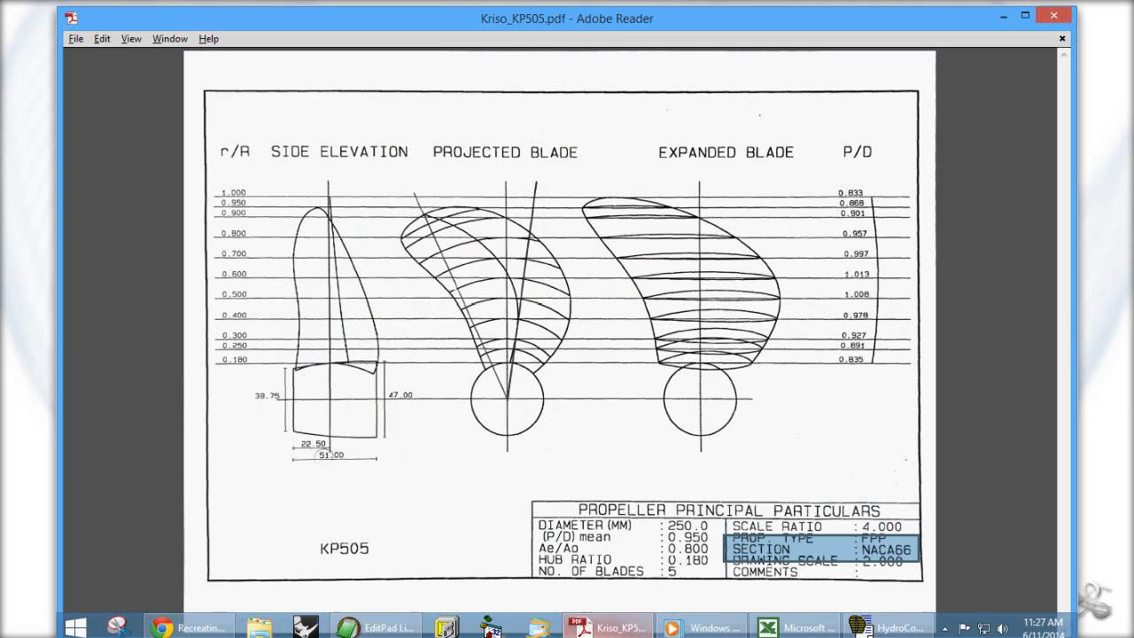
pyautogui.click(585, 627)
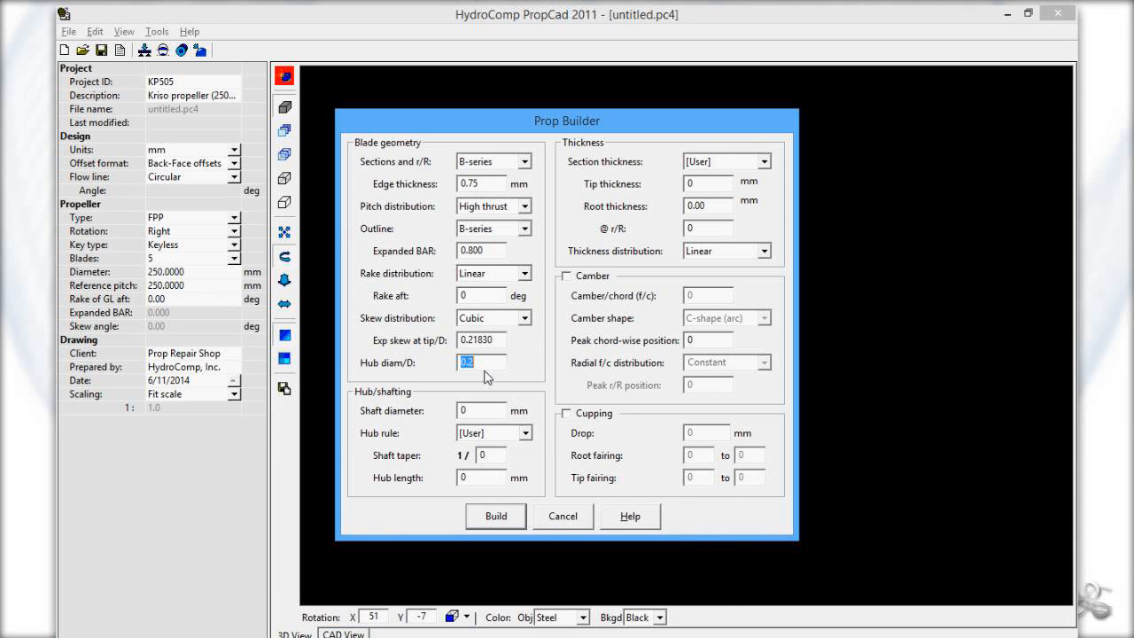
pyautogui.click(489, 364)
# Step: Set the shaft diameter to 24 mm, the shaft taper to 1/10 and the hub length to 51 mm, checking the length against the PDF drawing
pyautogui.press('Tab')
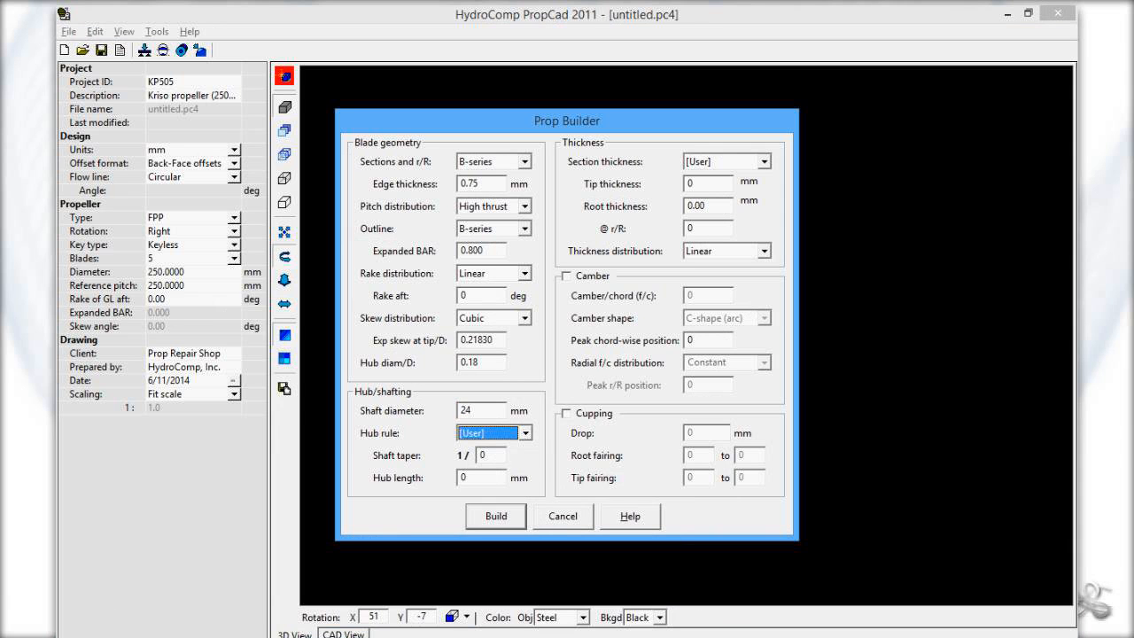
pyautogui.press('Tab')
pyautogui.write('1')
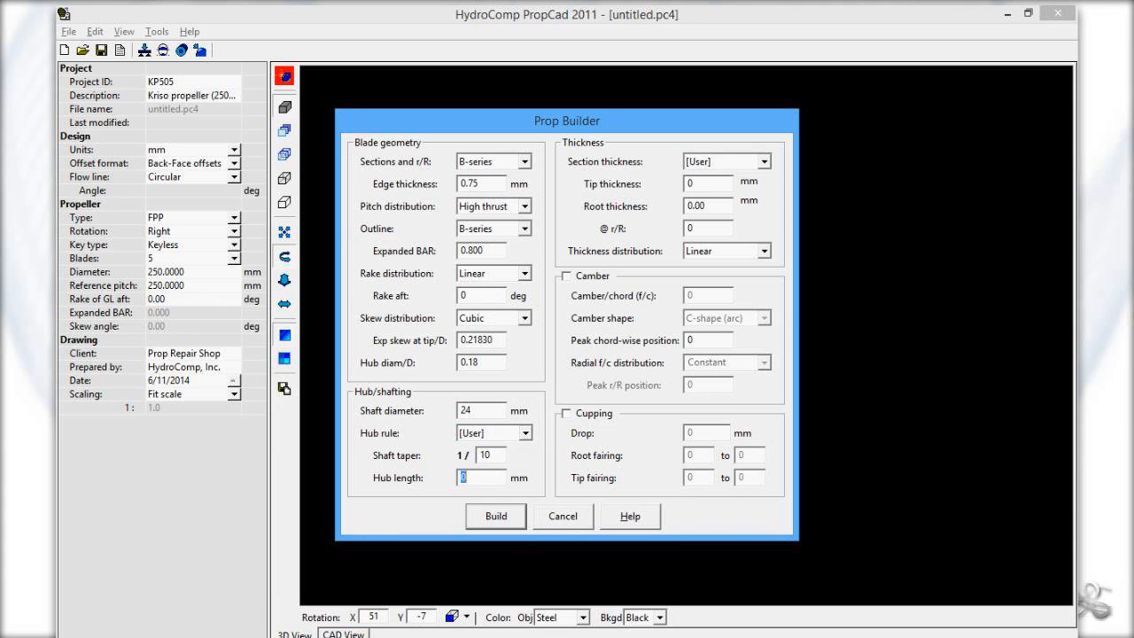
pyautogui.write('51')
pyautogui.click(610, 628)
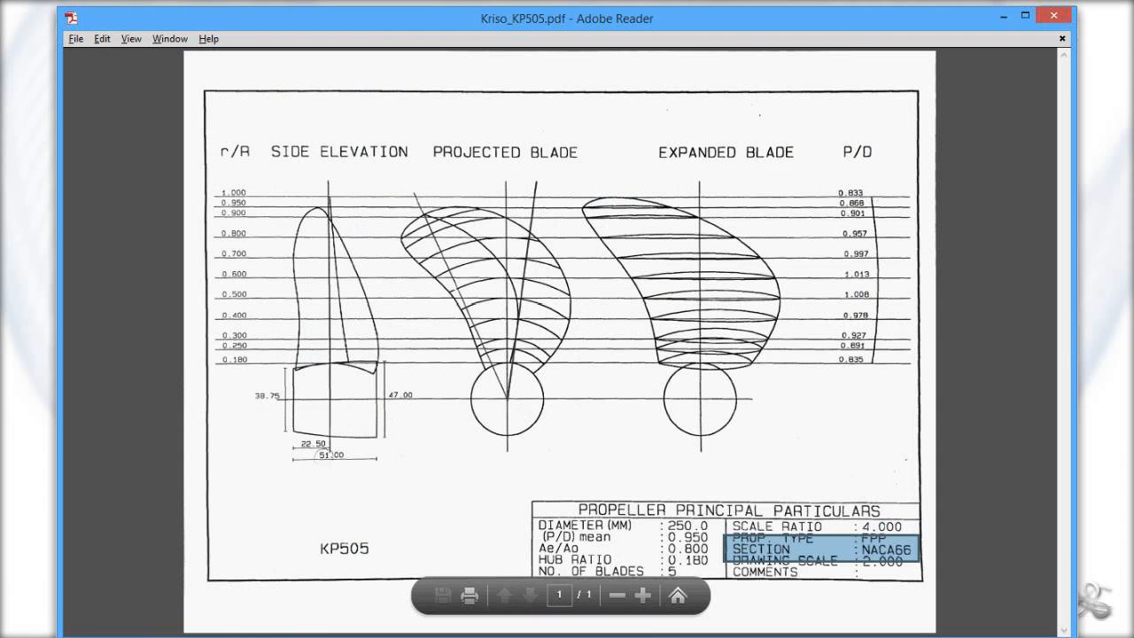
pyautogui.click(618, 629)
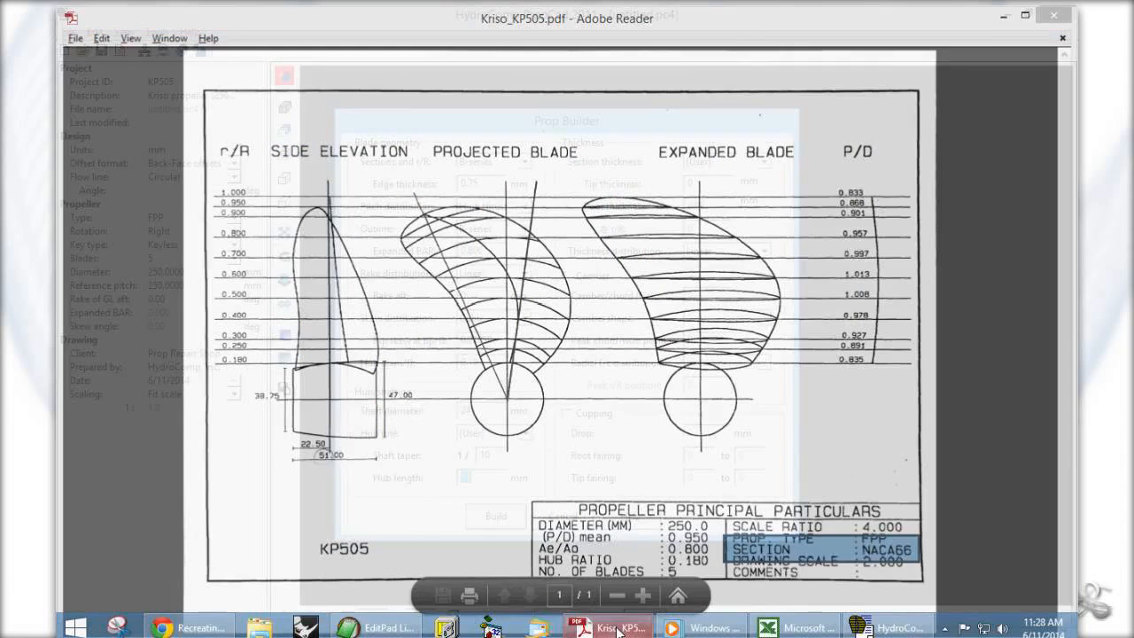
# Step: Fill in default thickness values with the B-series section thickness option, and return section thickness to [User]
pyautogui.click(763, 161)
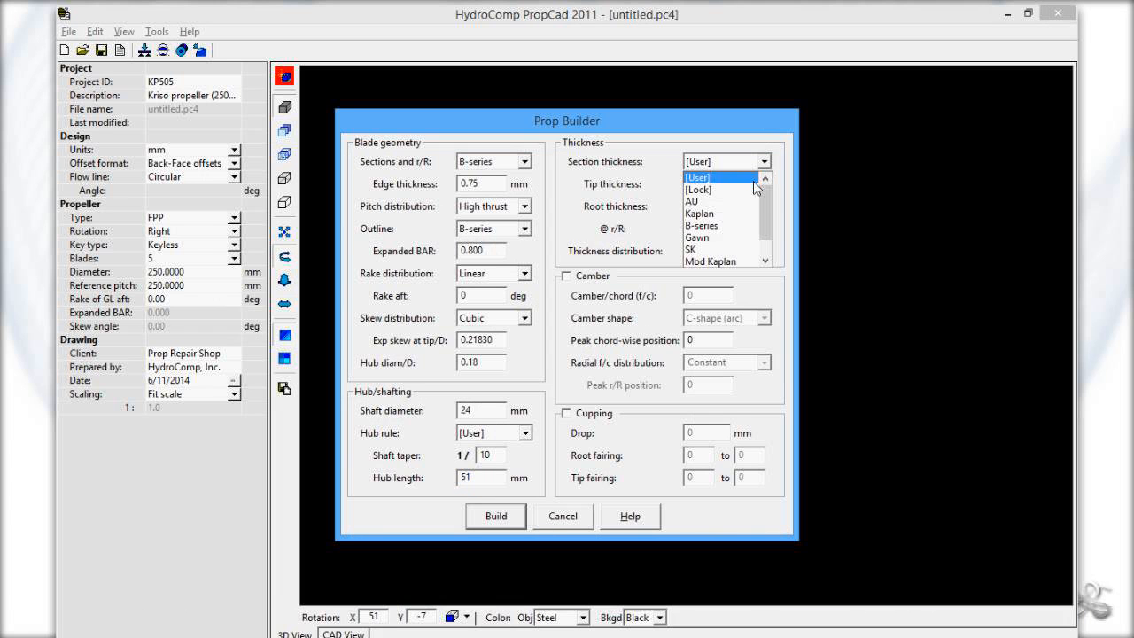
pyautogui.click(751, 177)
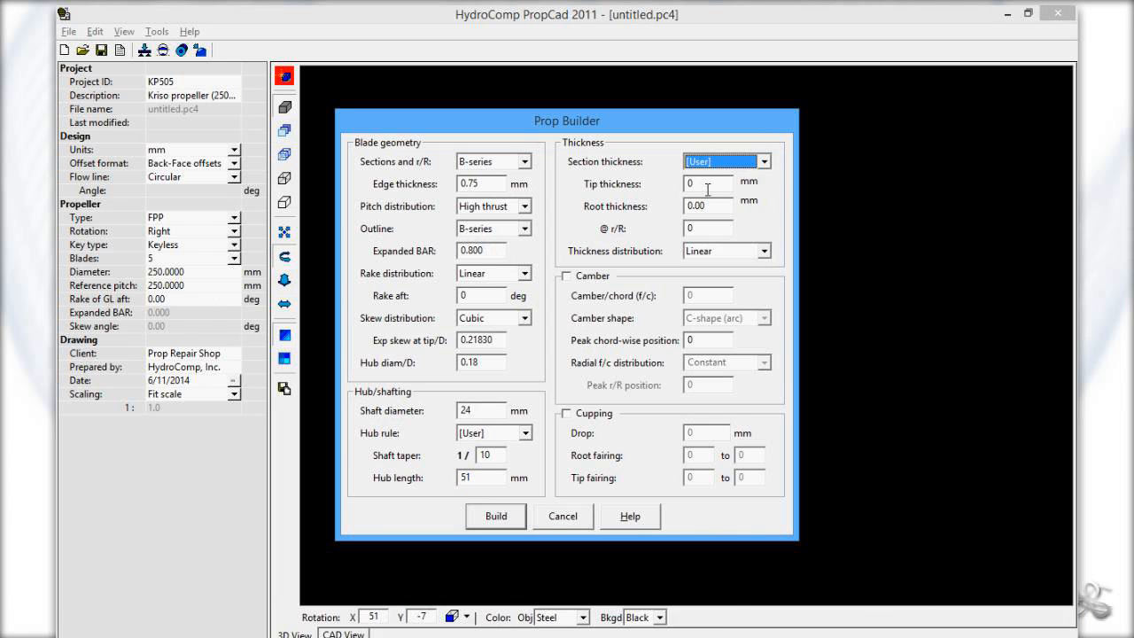
pyautogui.press('Tab')
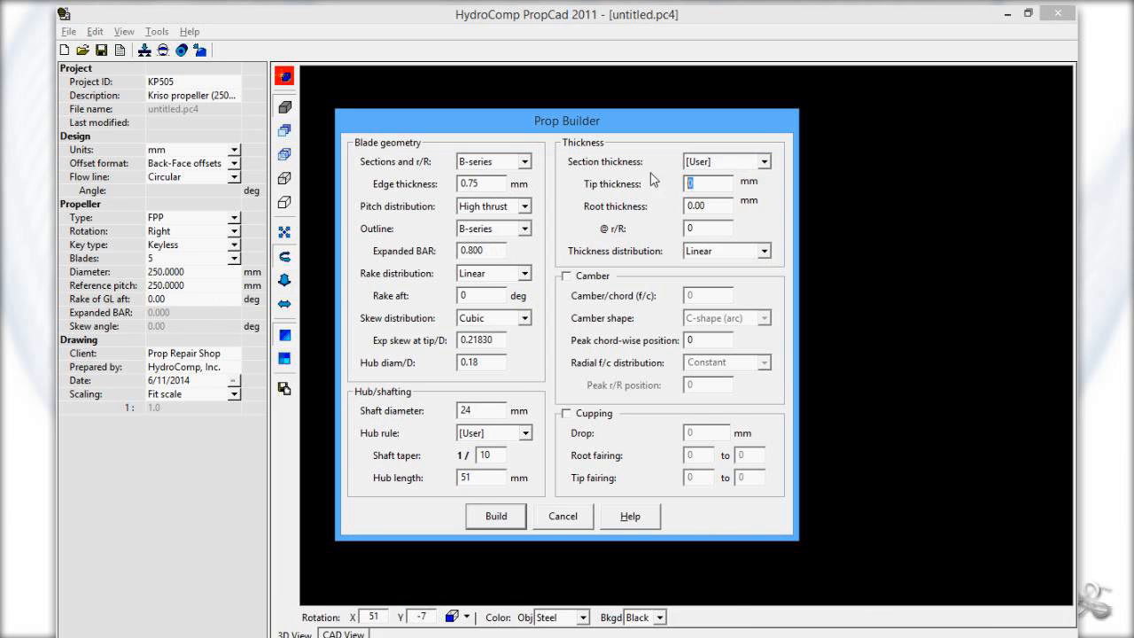
pyautogui.click(764, 161)
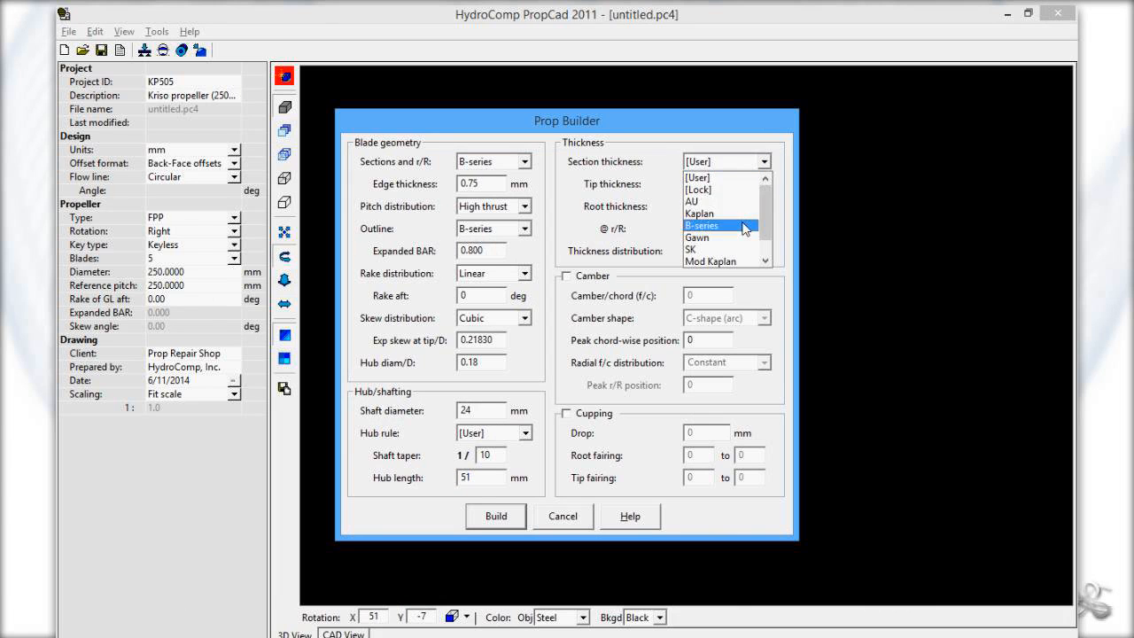
pyautogui.click(745, 229)
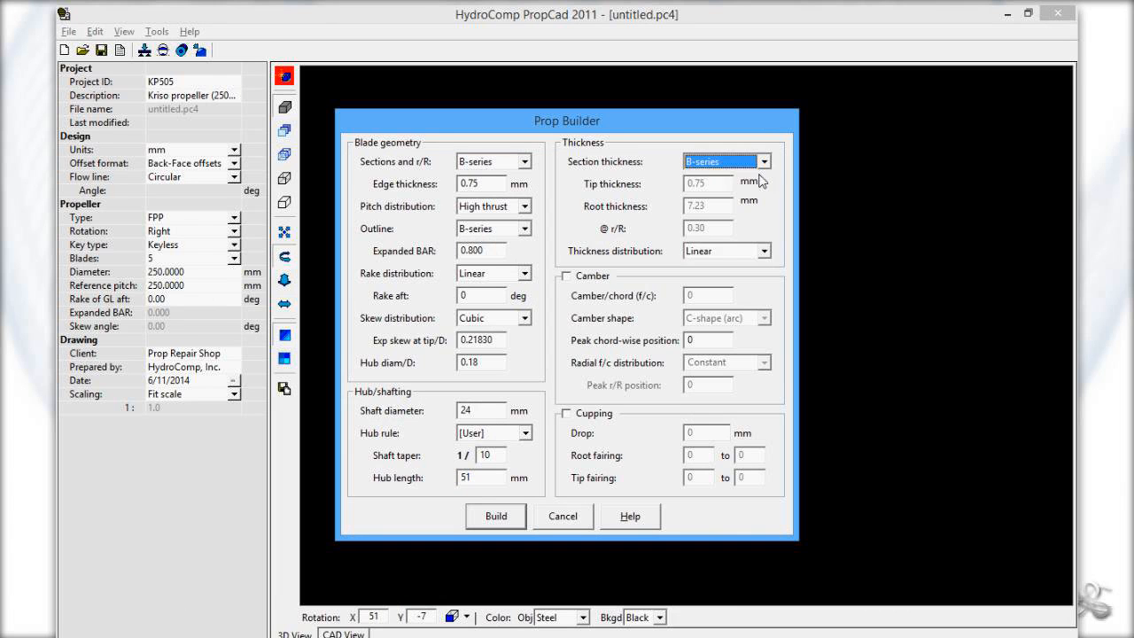
pyautogui.click(766, 166)
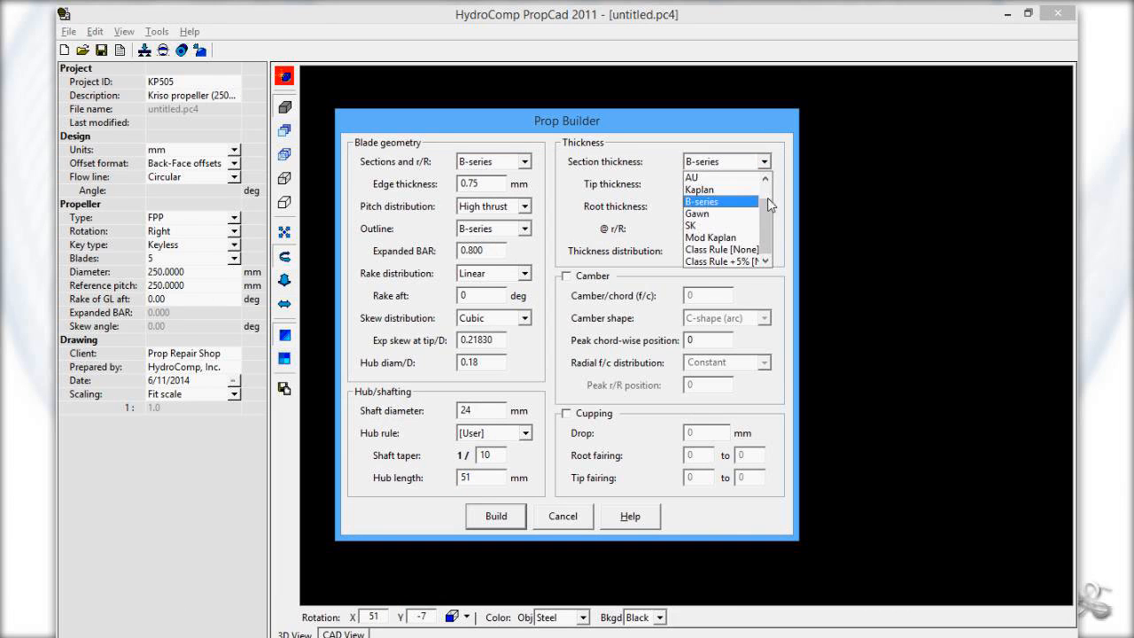
pyautogui.moveTo(767, 200); pyautogui.dragTo(768, 182)
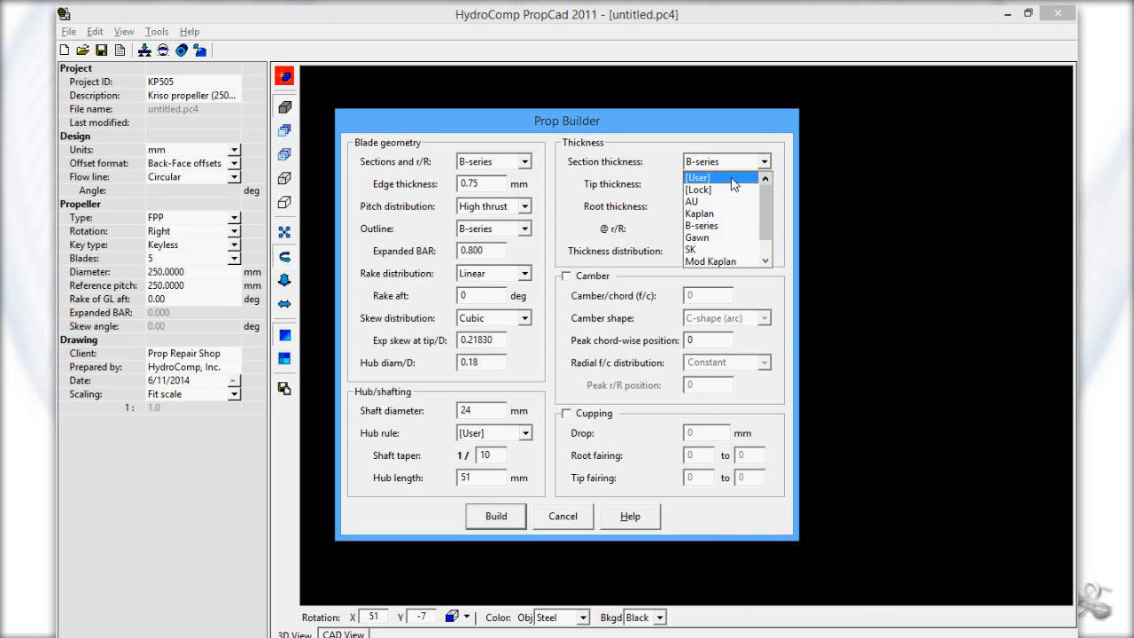
pyautogui.click(731, 178)
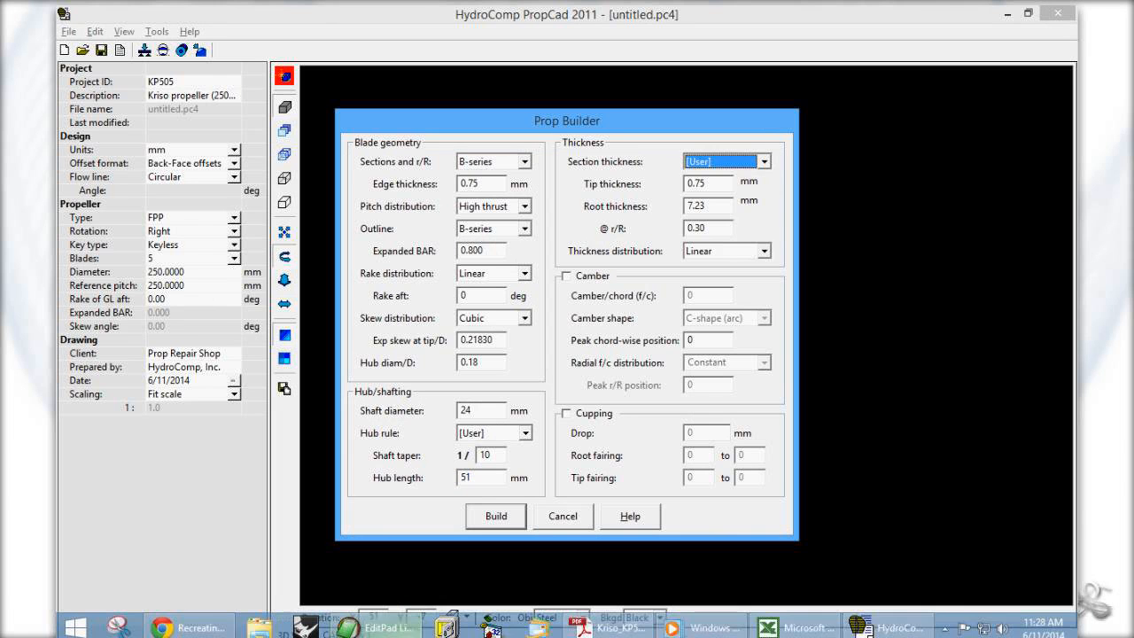
# Step: Look up the tip and root thicknesses in the Excel sheet, and in PropCad set tip thickness to 0.923 mm and root thickness to 10.18 mm
pyautogui.click(789, 634)
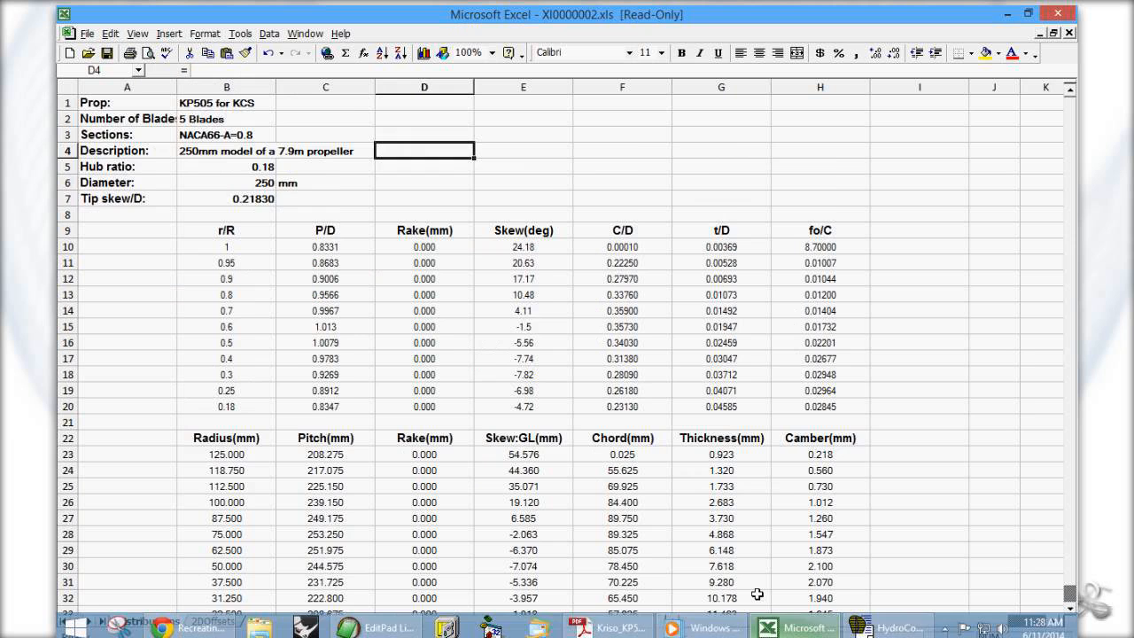
pyautogui.scroll(-2, 547, 284)
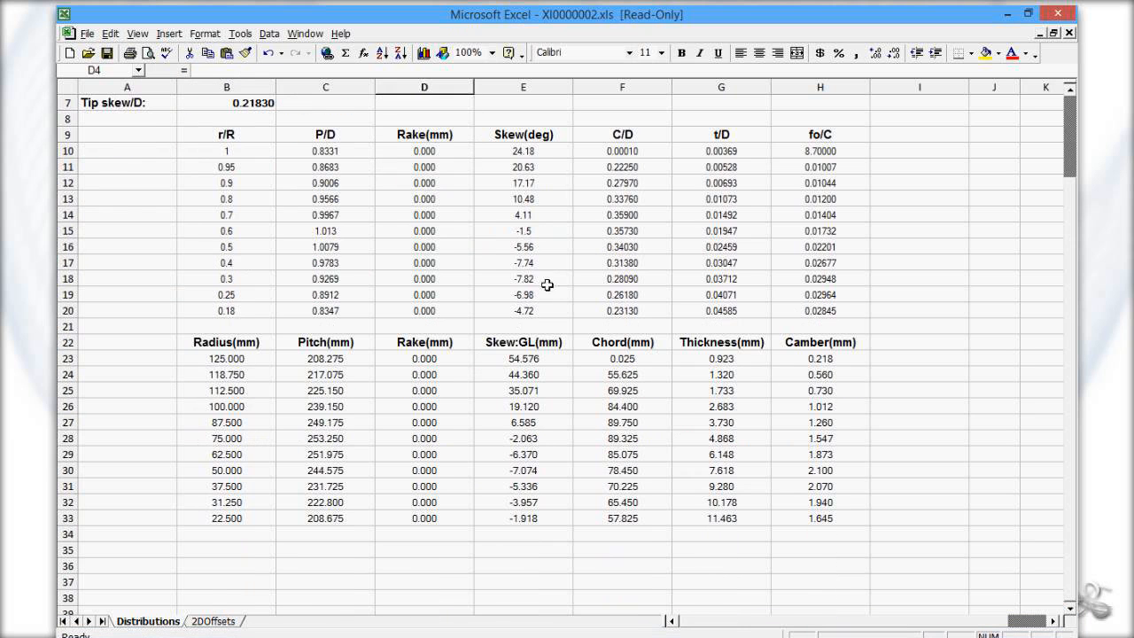
pyautogui.click(751, 360)
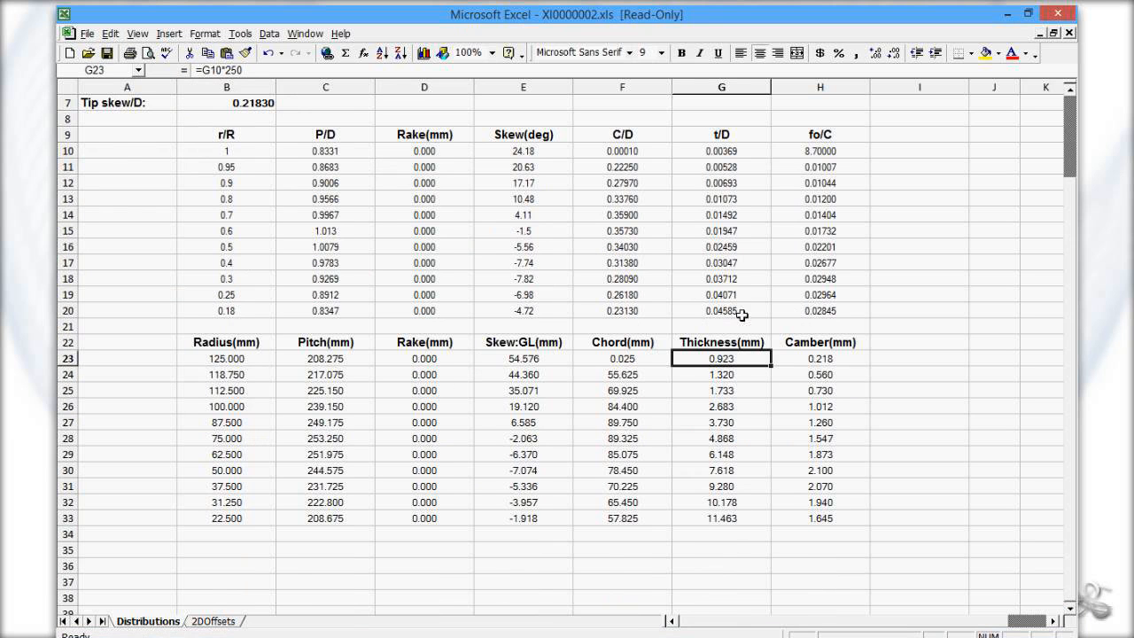
pyautogui.click(742, 503)
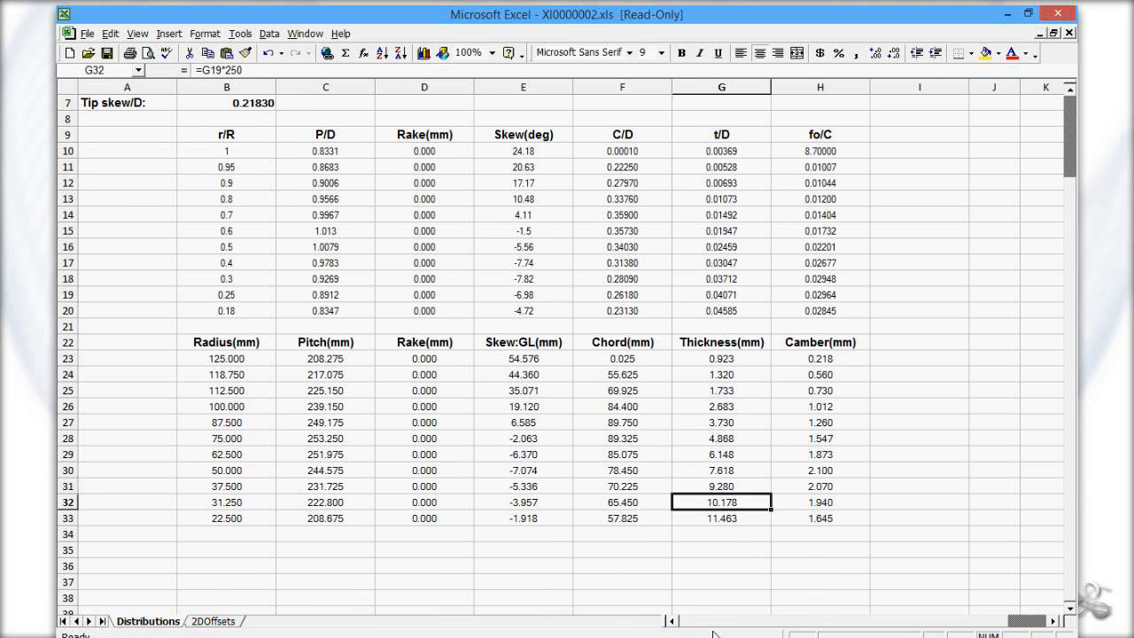
pyautogui.moveTo(716, 636)
pyautogui.click(910, 630)
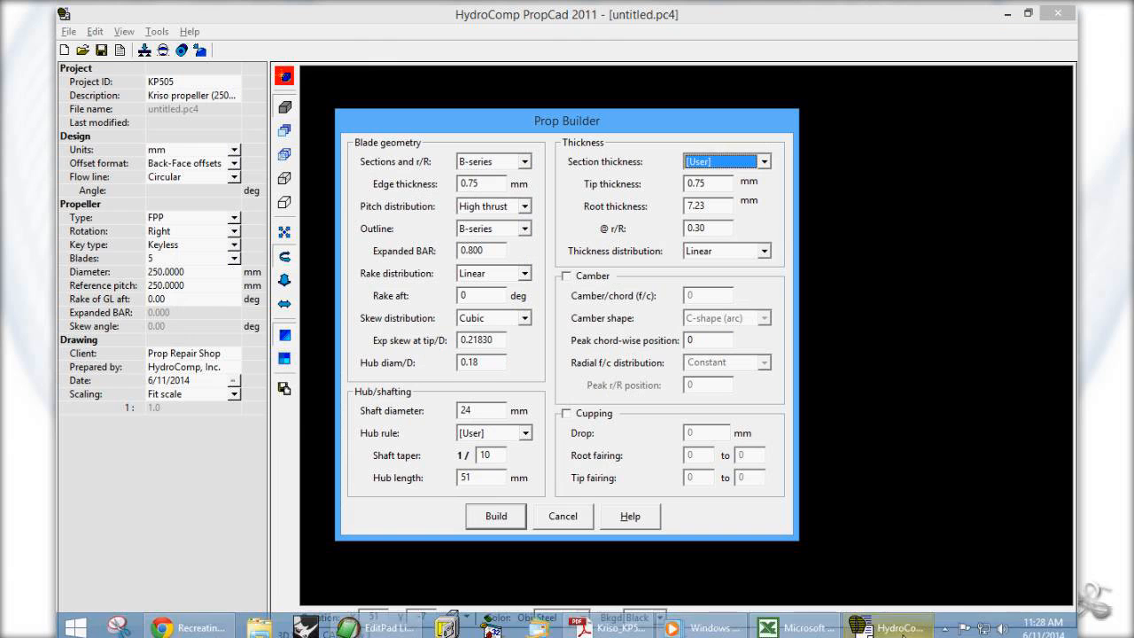
pyautogui.click(724, 183)
pyautogui.write('0')
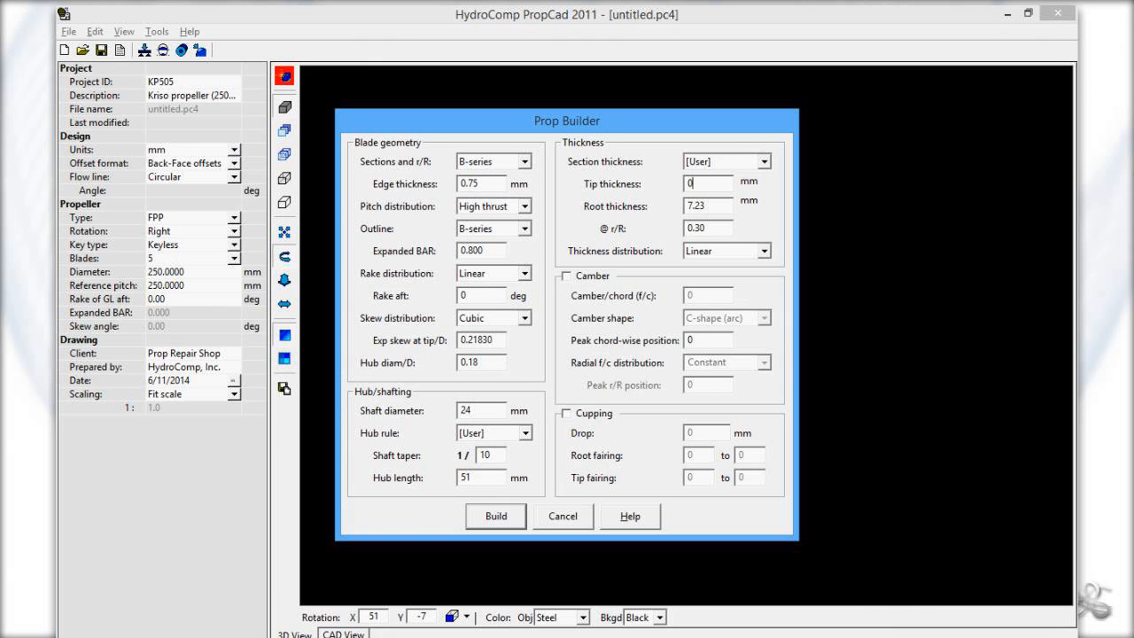
pyautogui.press('Tab')
pyautogui.write('10')
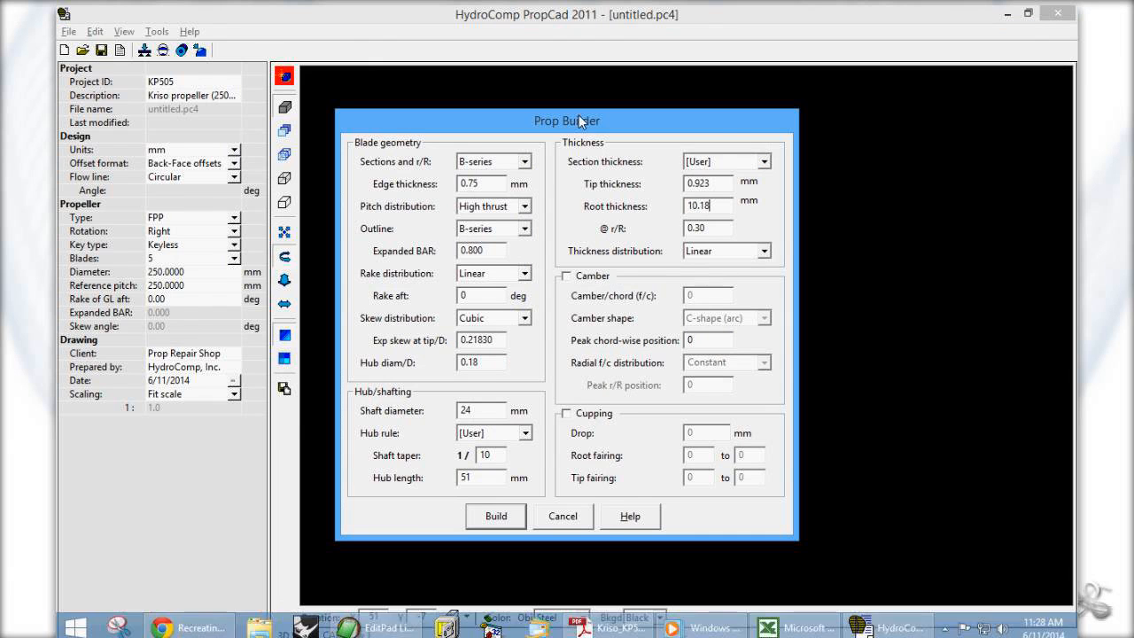
# Step: Set the r/R position of the root thickness to 0.25
pyautogui.moveTo(714, 232); pyautogui.dragTo(695, 232)
pyautogui.write('2')
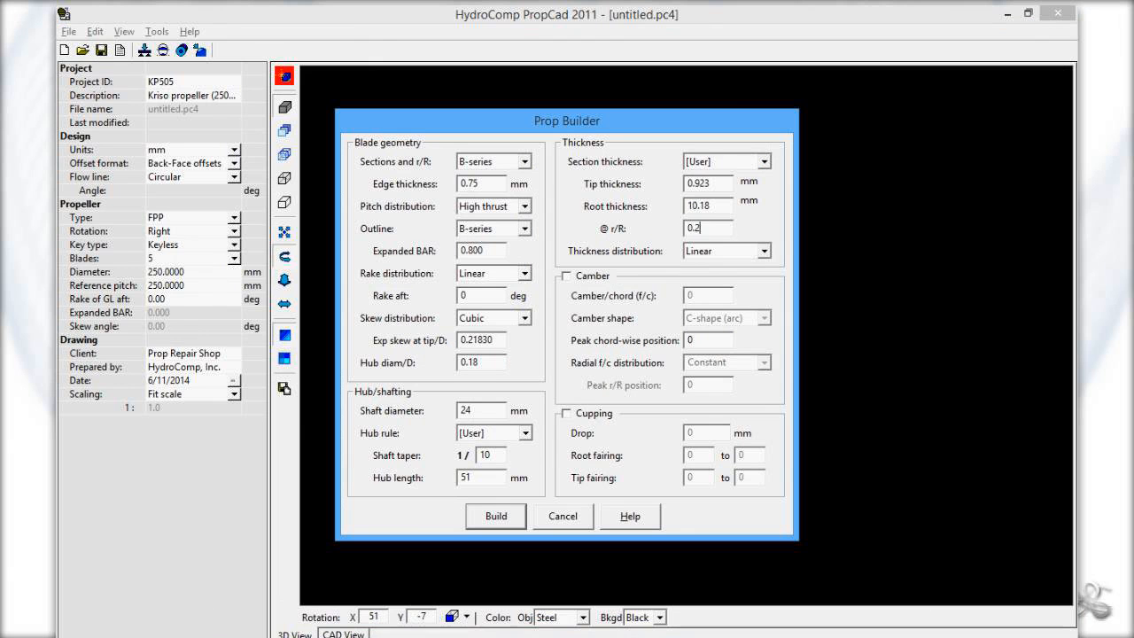
pyautogui.write('5')
pyautogui.press('Tab')
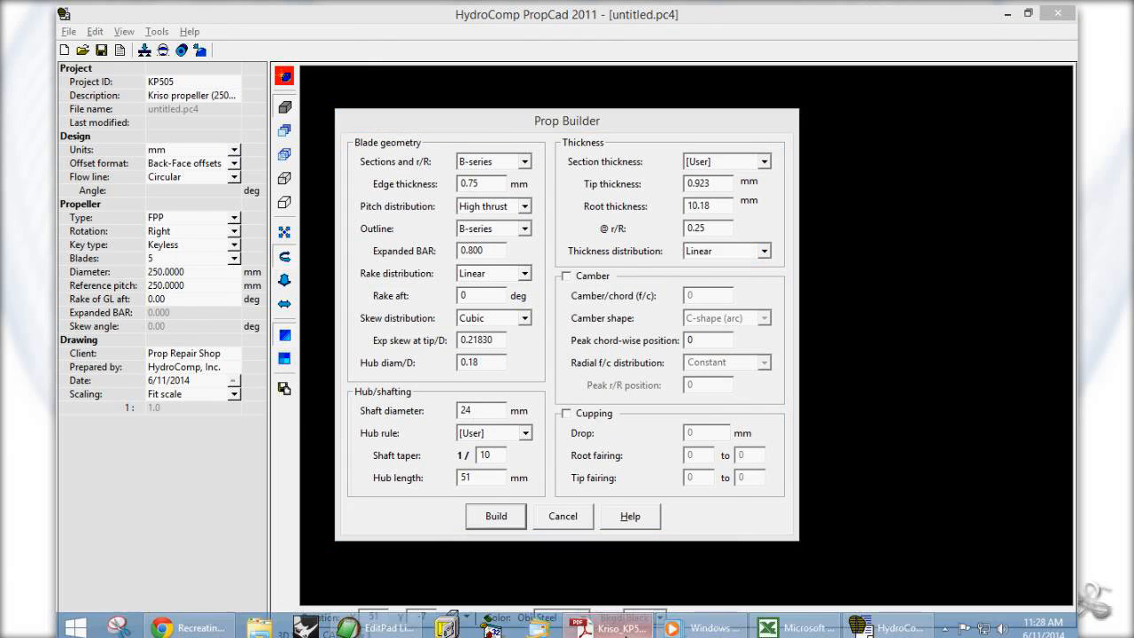
# Step: Examine the blade's side elevation in the KP505 PDF drawing, and set the thickness distribution to Cantilever in PropCad
pyautogui.click(609, 627)
pyautogui.moveTo(310, 179)
pyautogui.mouseDown()
pyautogui.moveTo(411, 391)
pyautogui.moveTo(374, 399)
pyautogui.moveTo(368, 387)
pyautogui.mouseUp()
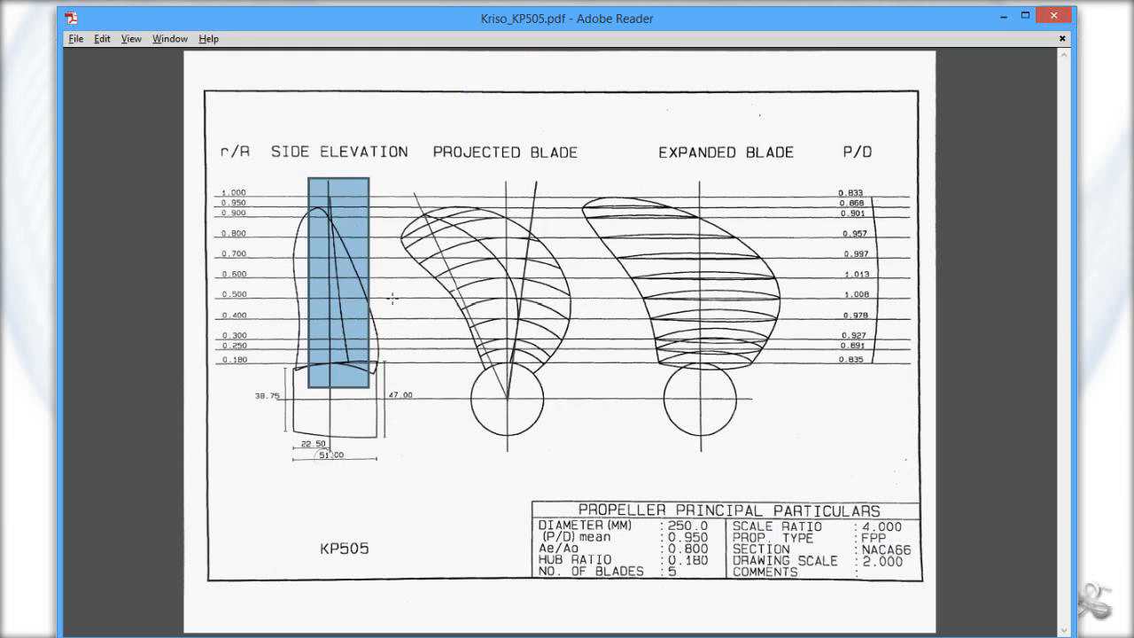
pyautogui.click(1004, 17)
pyautogui.click(763, 258)
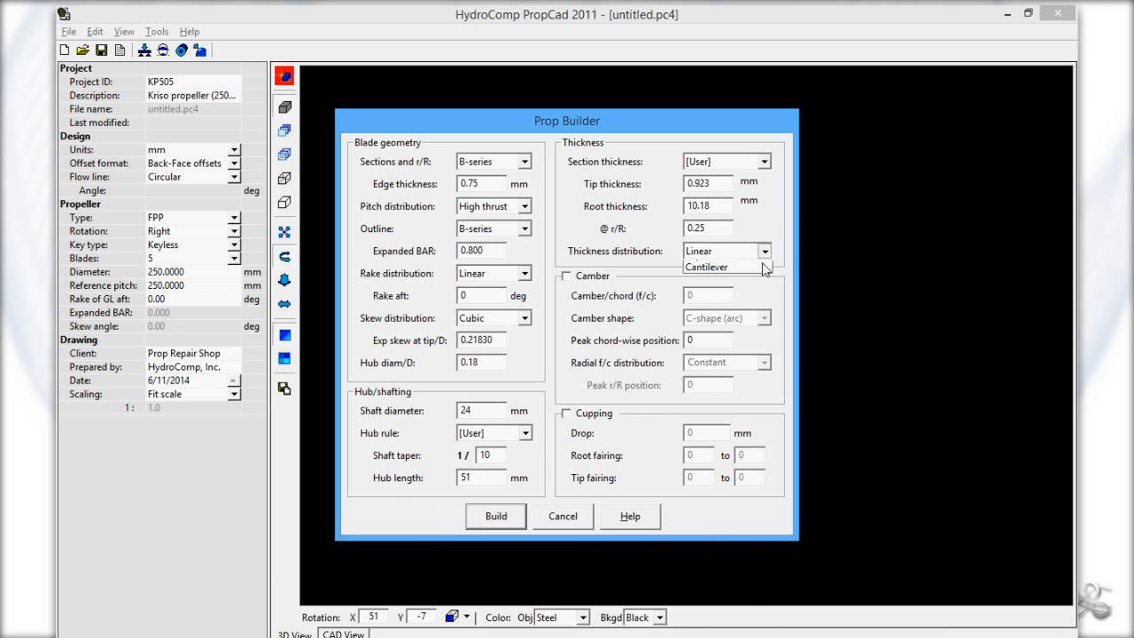
pyautogui.click(763, 262)
pyautogui.click(765, 254)
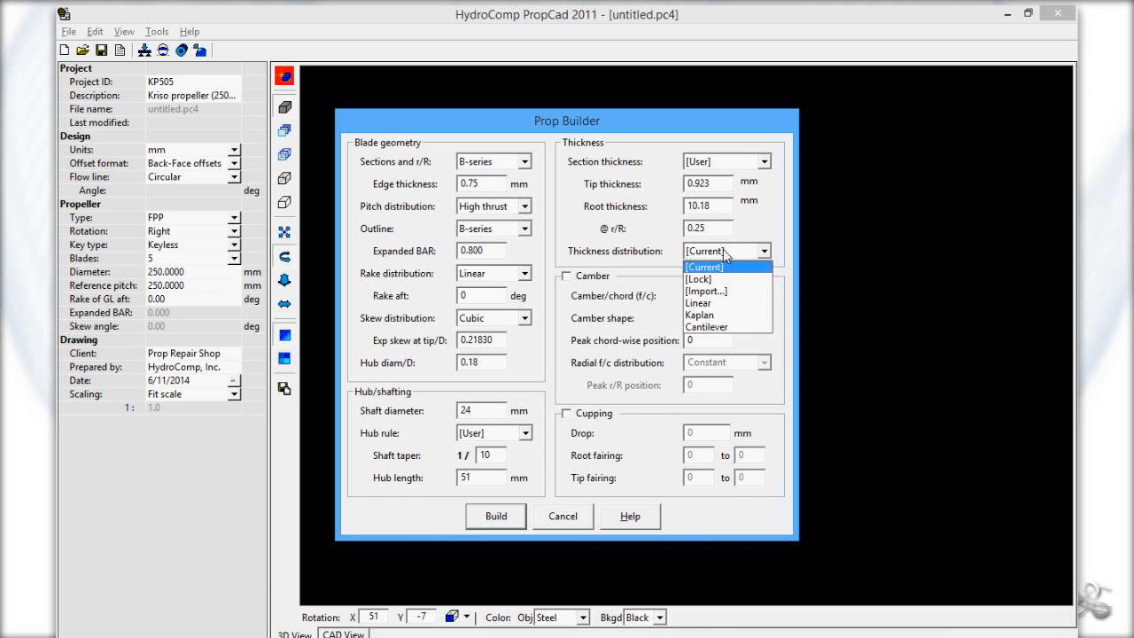
pyautogui.click(749, 328)
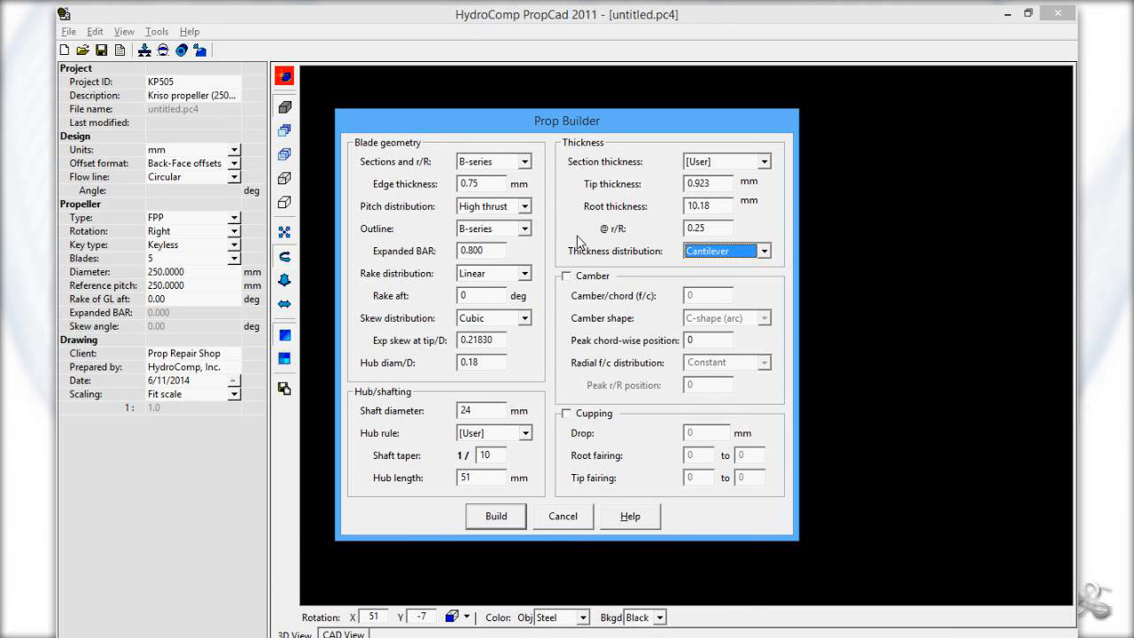
# Step: Review the available section types, keep B-series, and build the propeller from the Prop Builder parameters
pyautogui.click(526, 163)
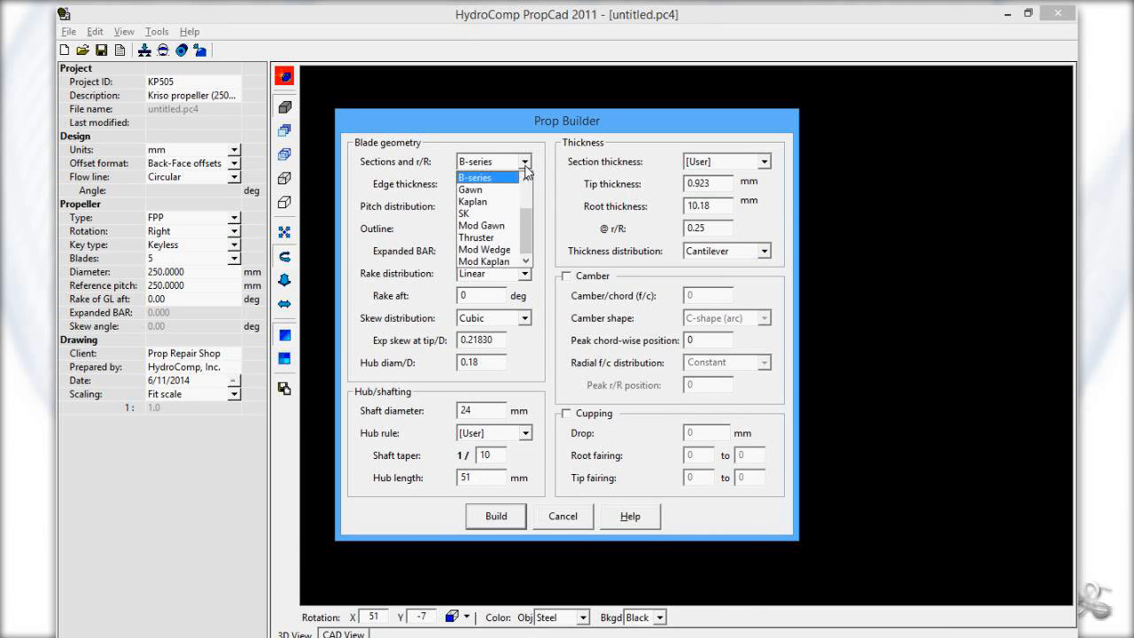
pyautogui.click(526, 165)
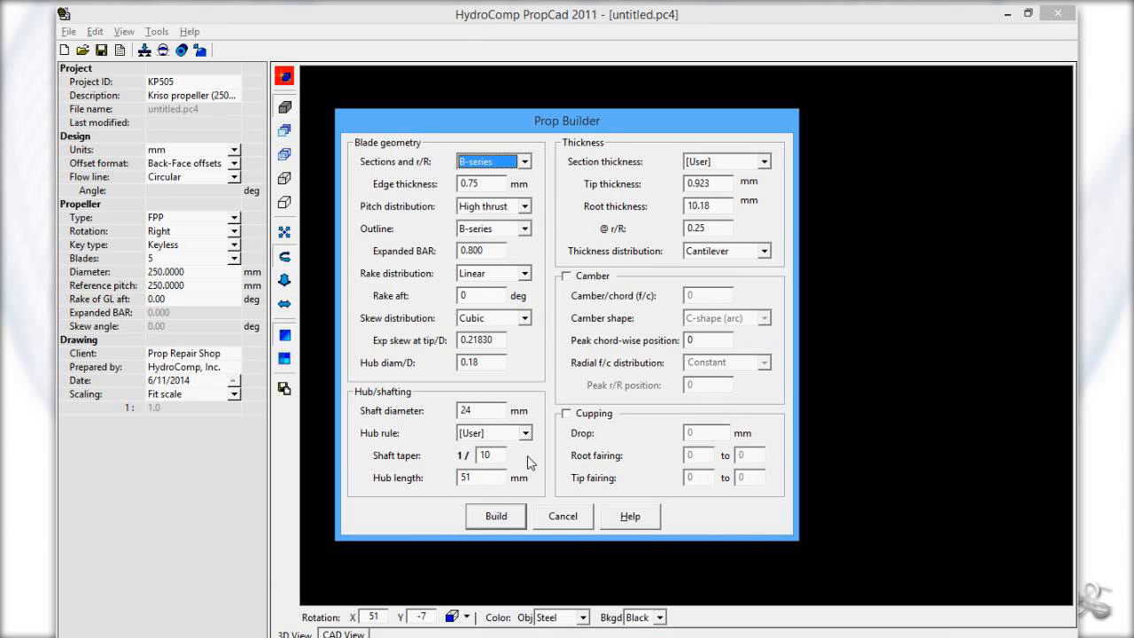
pyautogui.click(487, 527)
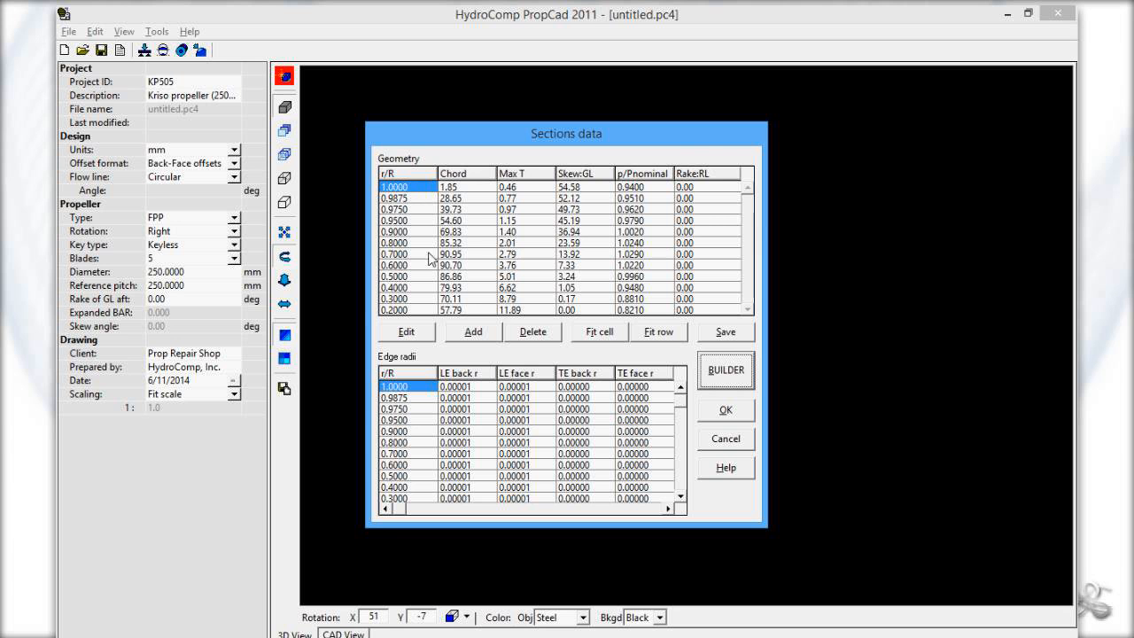
# Step: Open the 0.7000 r/R section for editing to examine its geometry and its back and face offsets
pyautogui.click(400, 243)
pyautogui.click(403, 257)
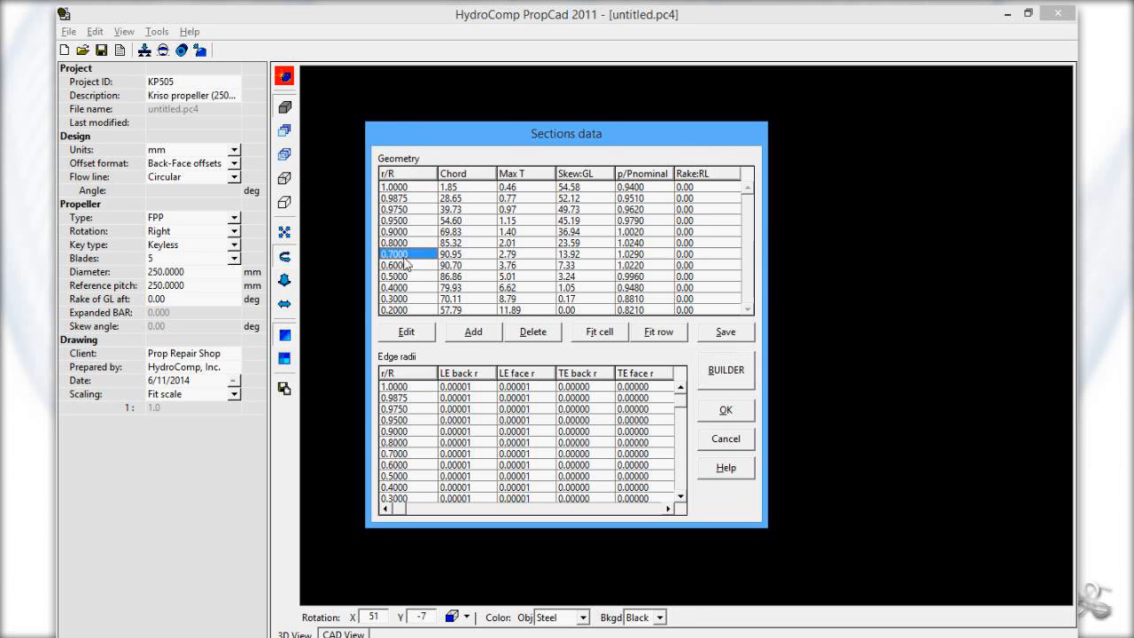
pyautogui.click(414, 335)
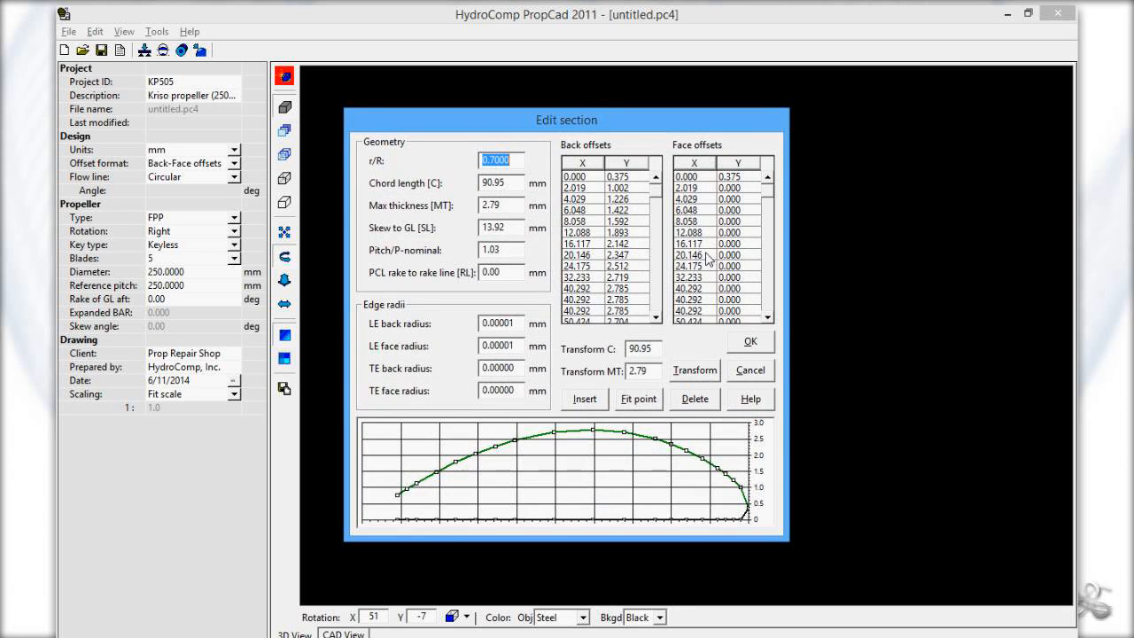
pyautogui.click(761, 346)
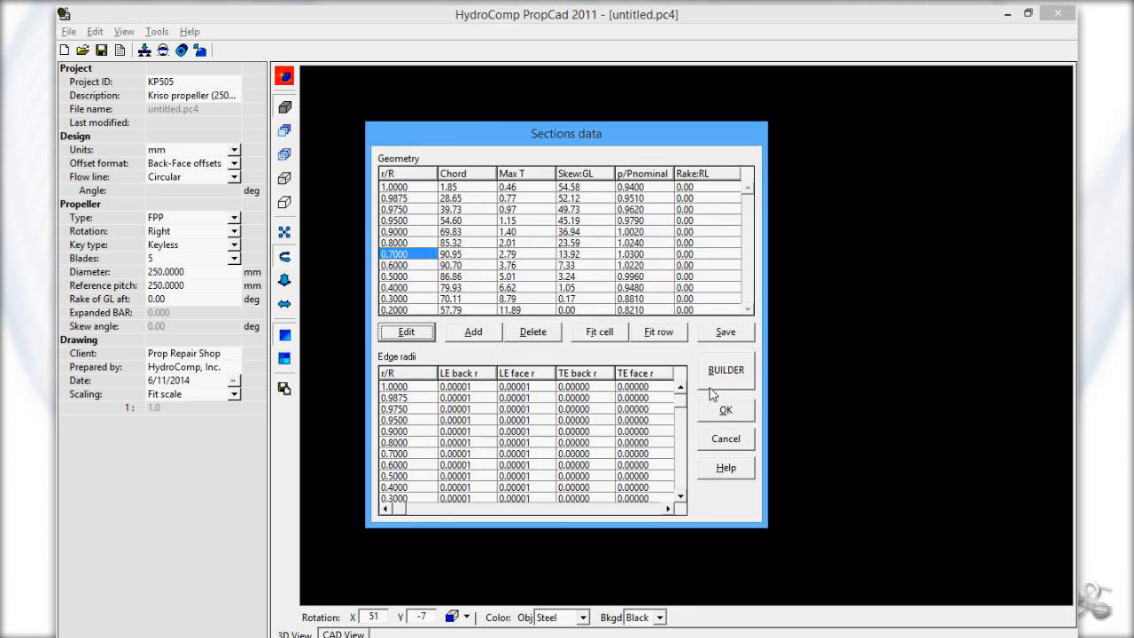
# Step: Accept the sections data, and compare the 3D propeller, turned to face the viewer, with the PDF drawing
pyautogui.click(725, 411)
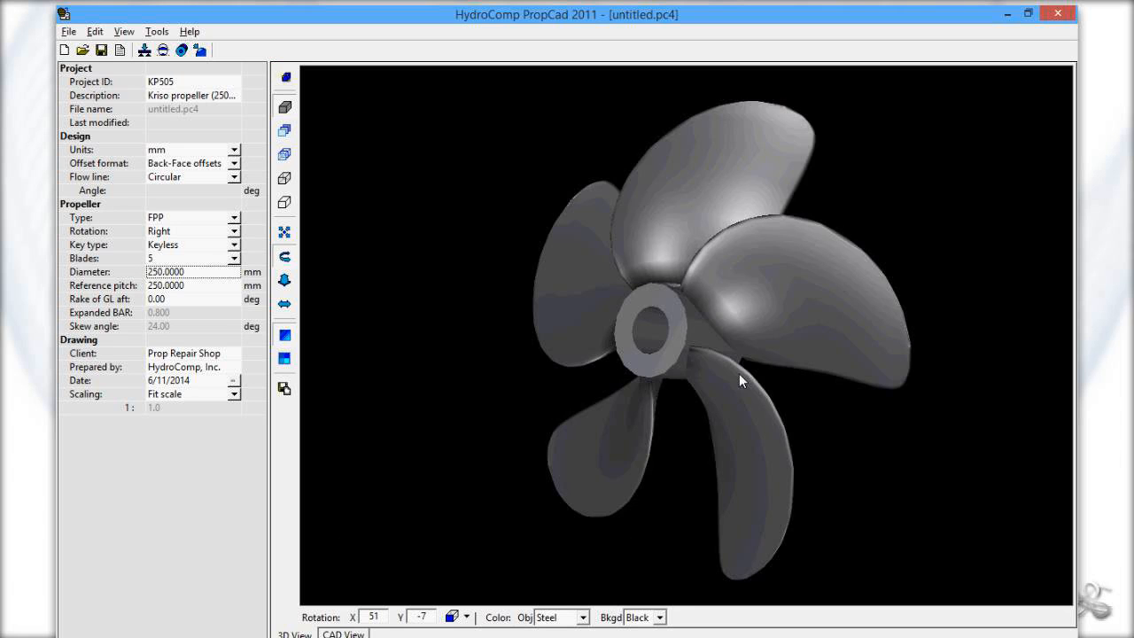
pyautogui.moveTo(622, 297); pyautogui.dragTo(684, 259)
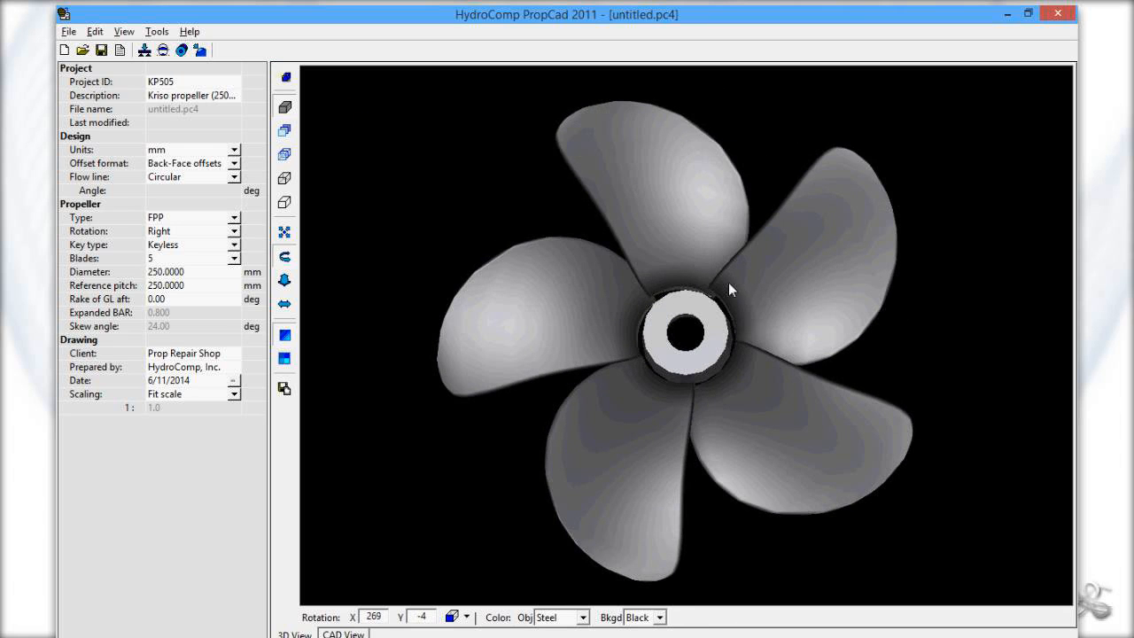
pyautogui.click(612, 628)
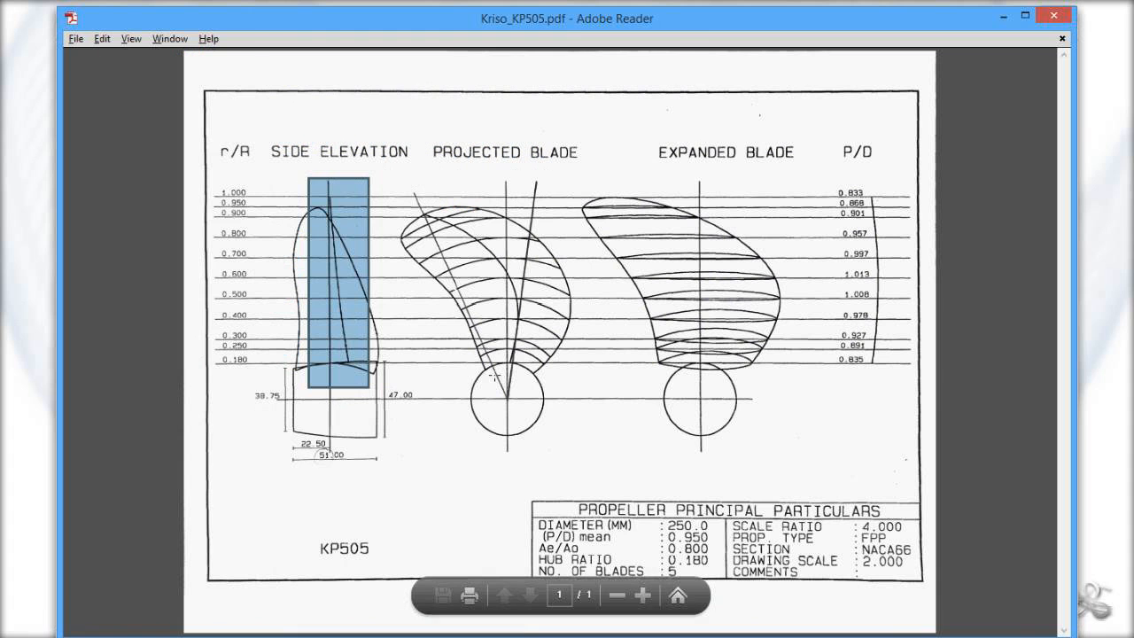
pyautogui.click(1004, 14)
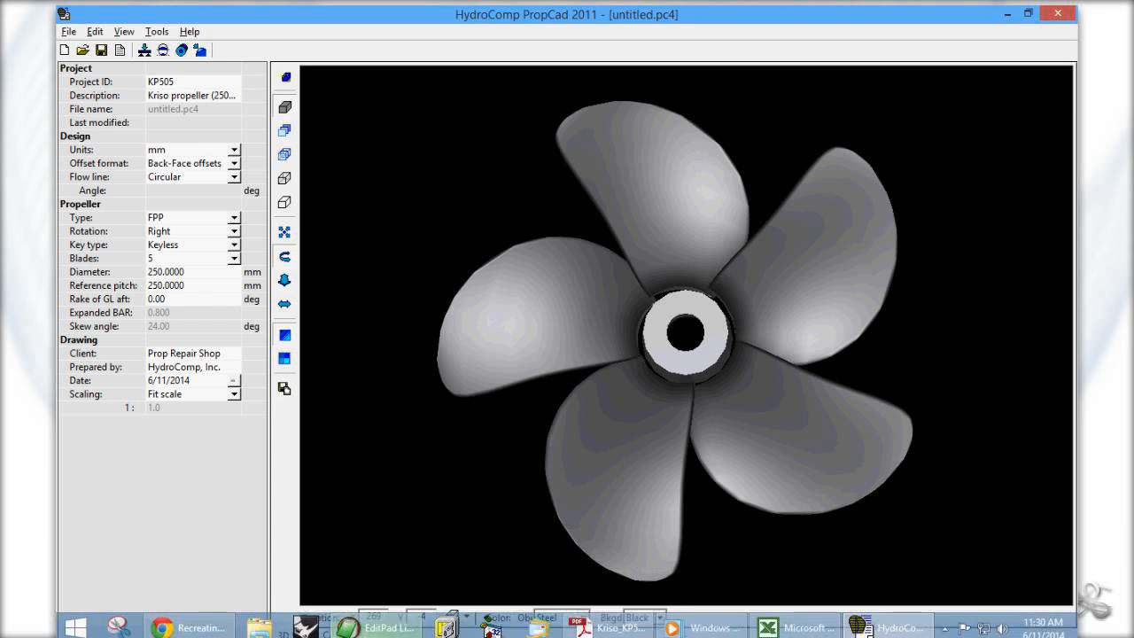
# Step: Generate the propeller's 2D CAD drawing with all view elements enabled
pyautogui.click(343, 634)
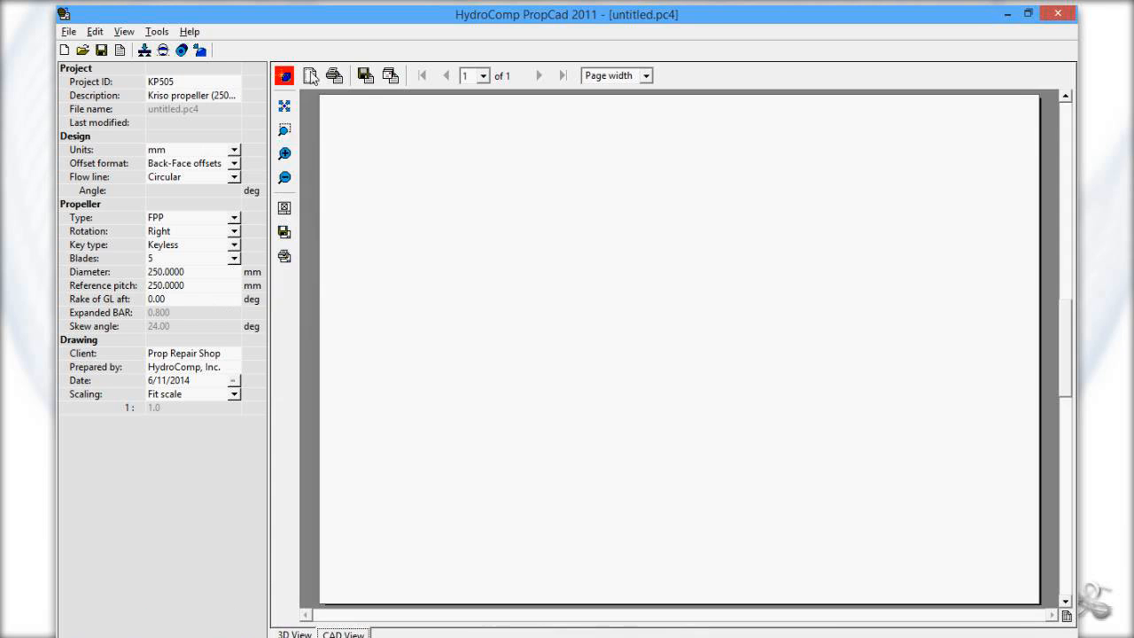
pyautogui.click(283, 207)
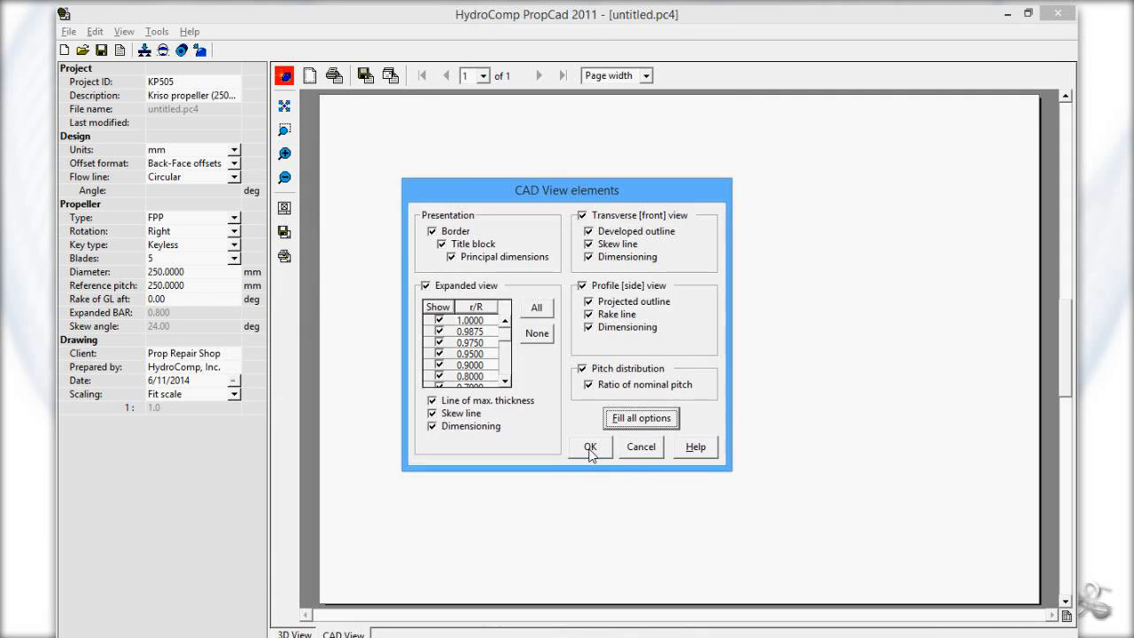
pyautogui.click(590, 448)
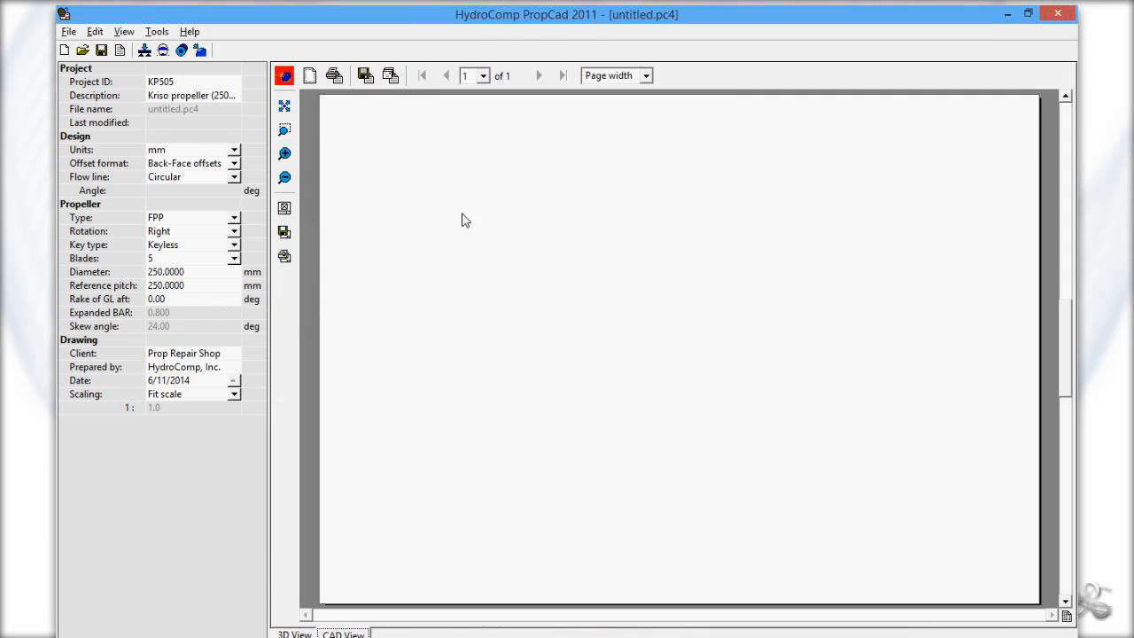
pyautogui.click(283, 78)
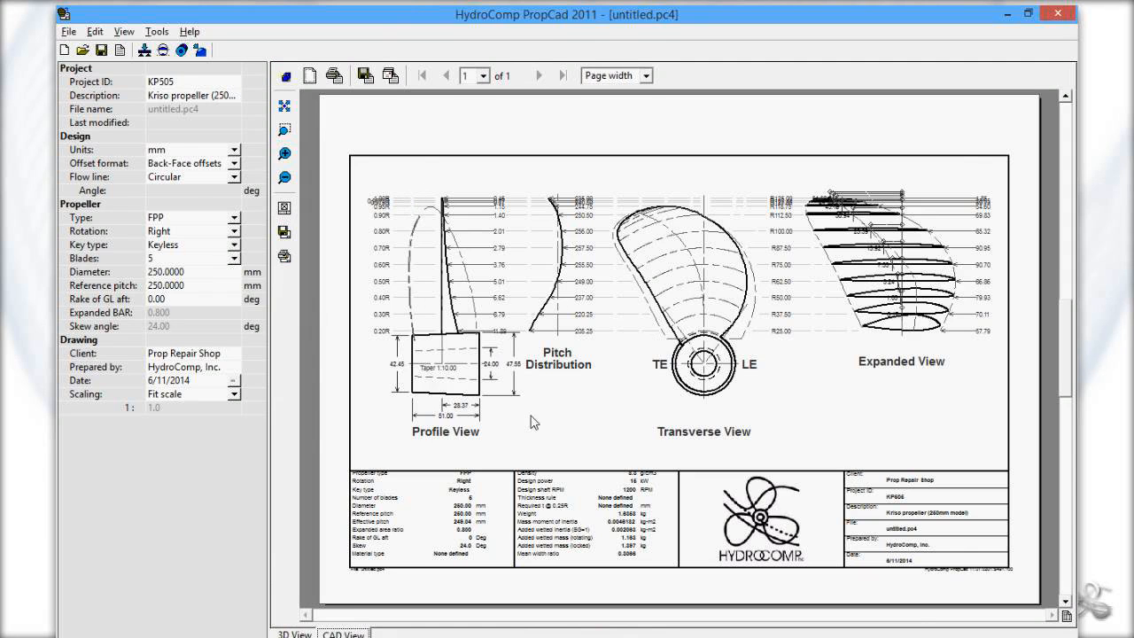
# Step: Compare the profile, transverse, expanded and pitch views of the CAD drawing with the KP505 PDF drawing
pyautogui.click(649, 629)
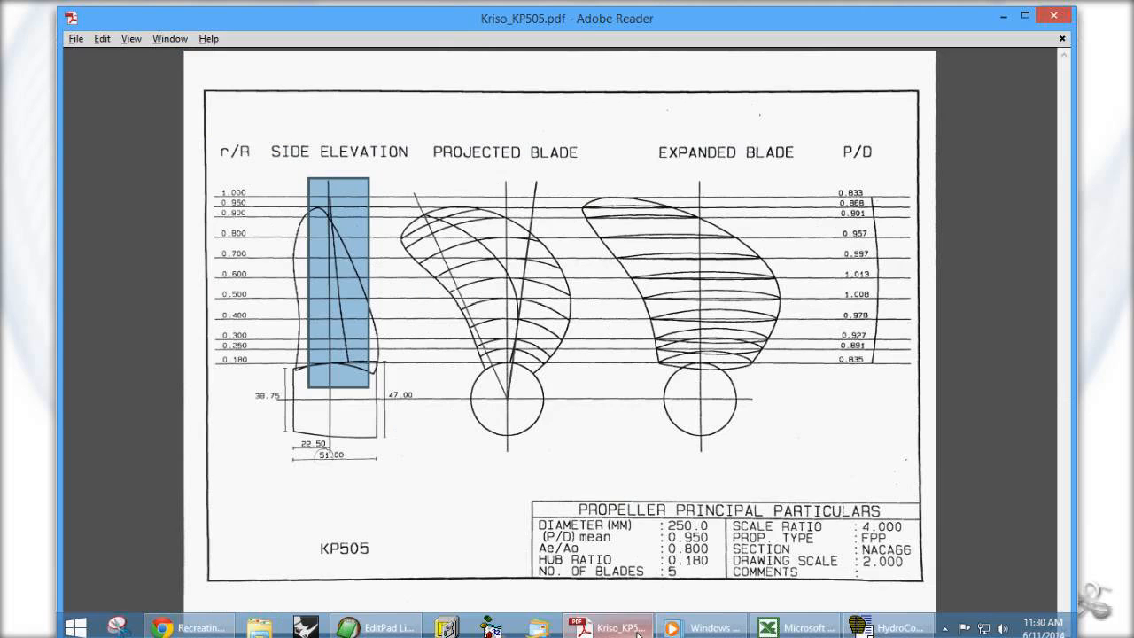
pyautogui.click(638, 631)
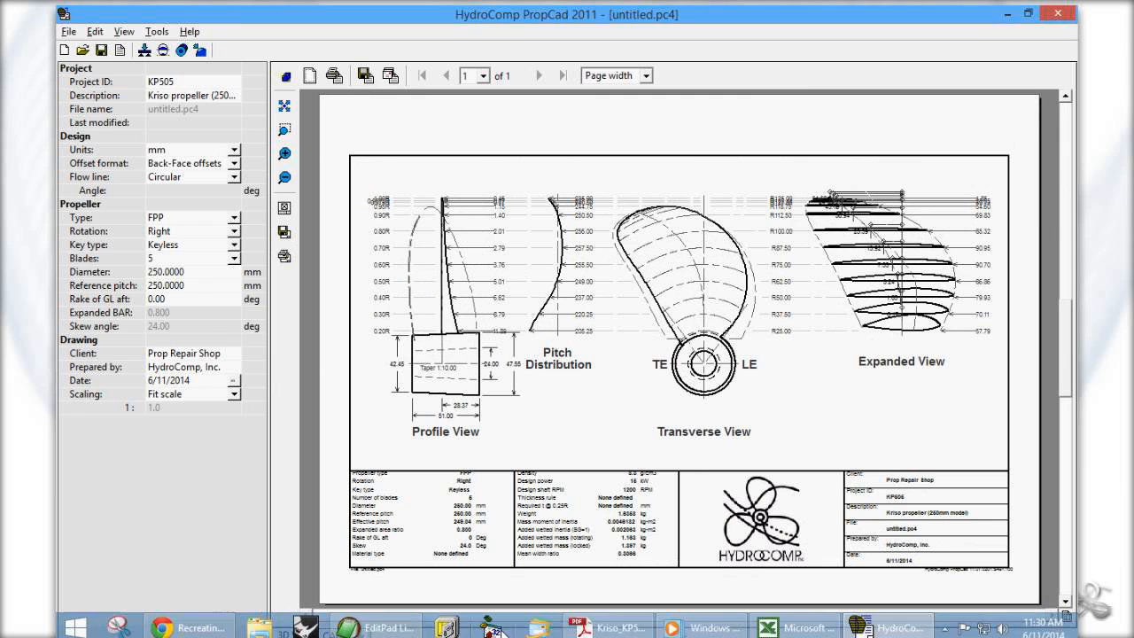
pyautogui.click(610, 627)
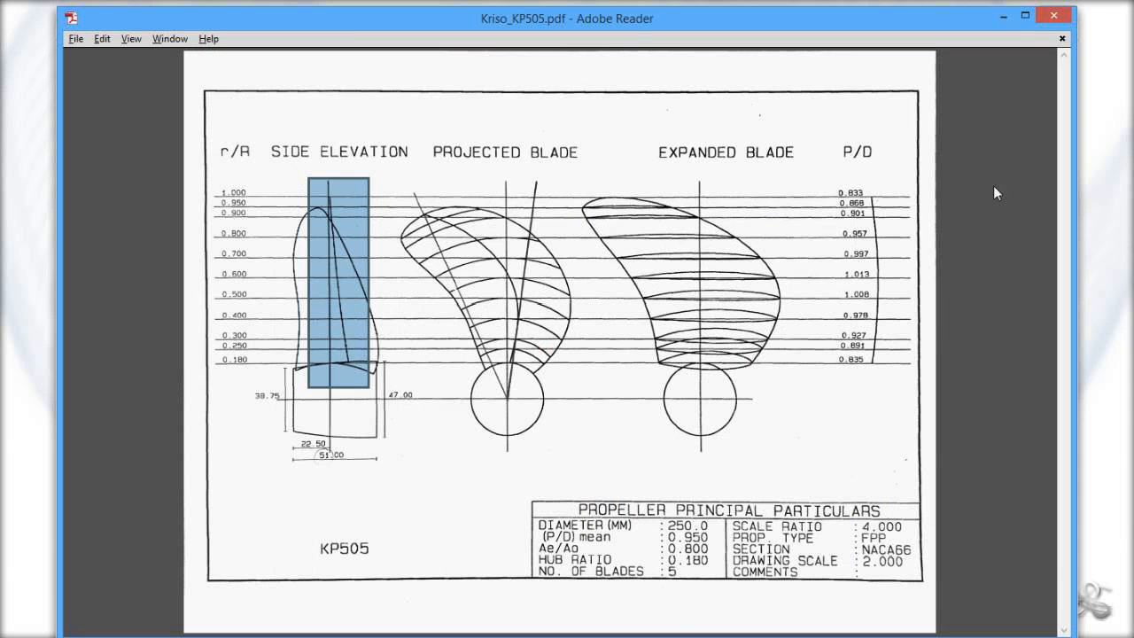
pyautogui.click(1004, 16)
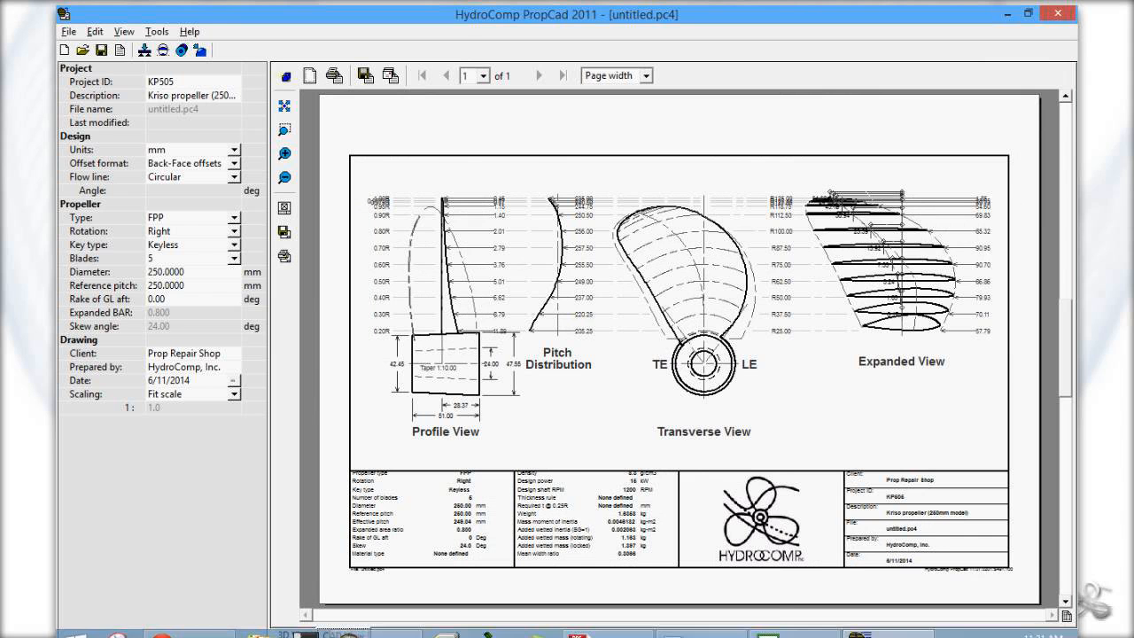
pyautogui.click(584, 631)
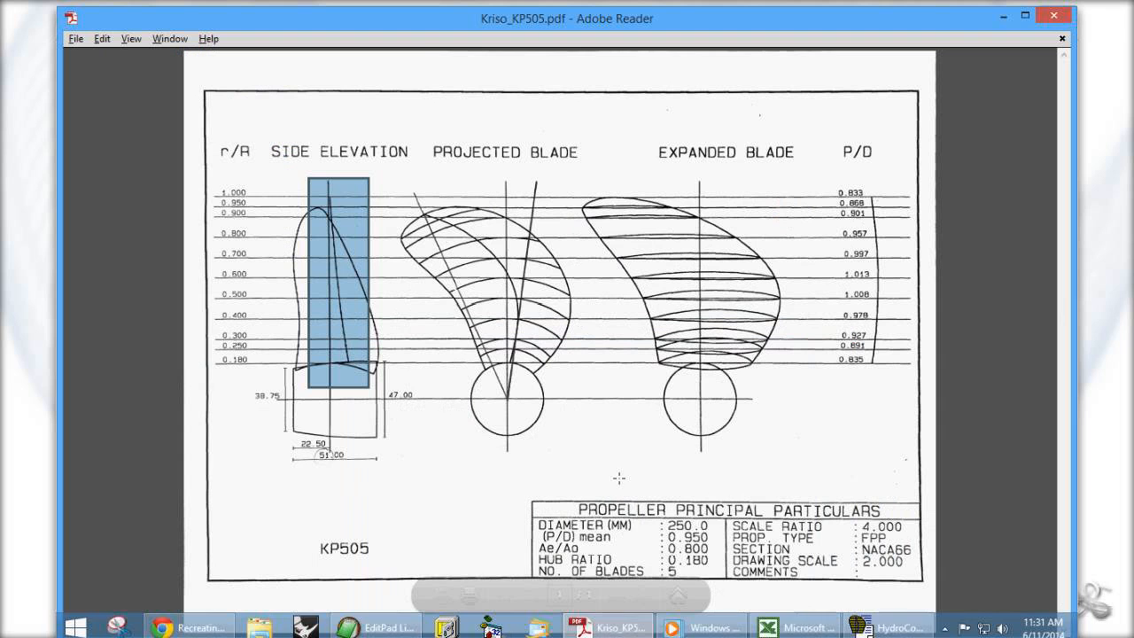
pyautogui.click(1003, 15)
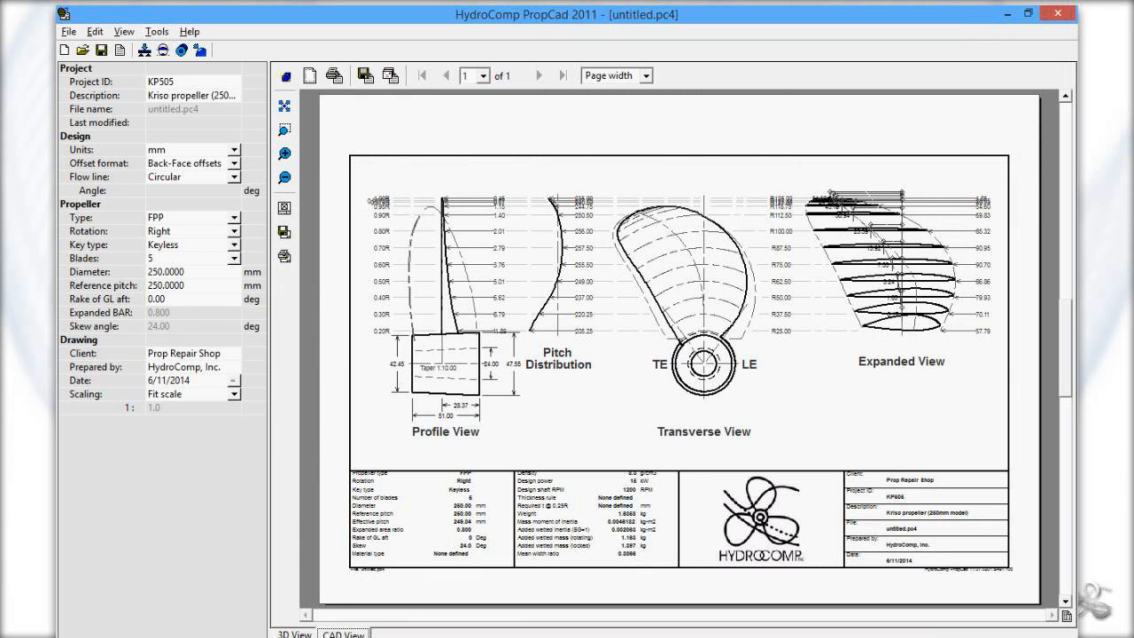
# Step: Switch to the Excel sheet and examine the radial distribution tables, highlighting the r/R column in B9:B20
pyautogui.moveTo(501, 635)
pyautogui.click(797, 627)
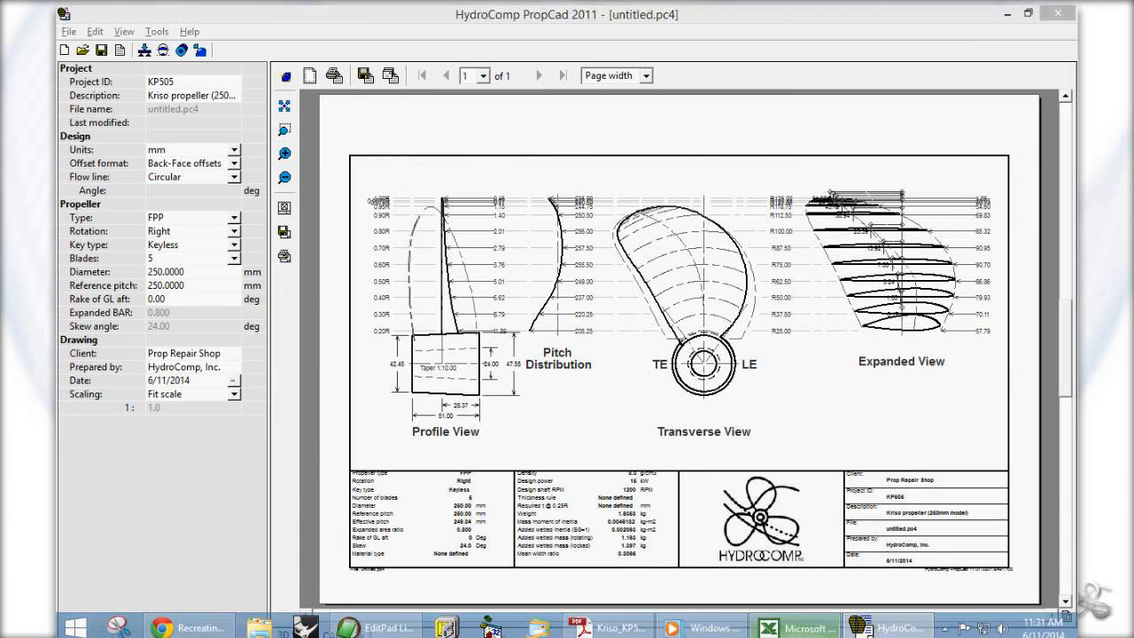
pyautogui.scroll(2, 428, 280)
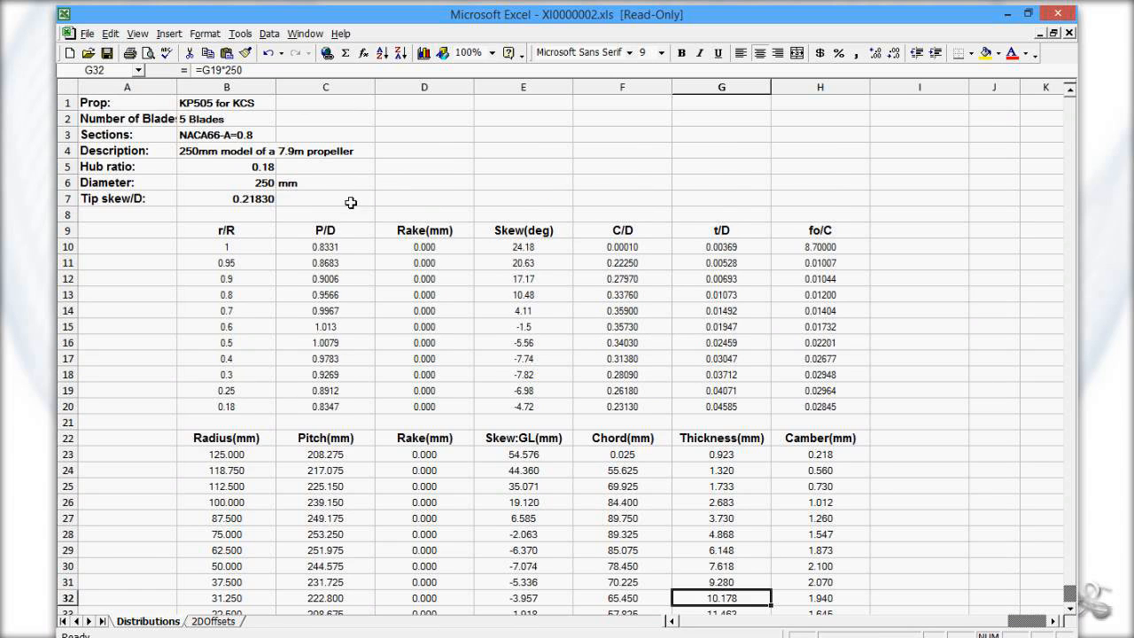
pyautogui.scroll(-1, 351, 202)
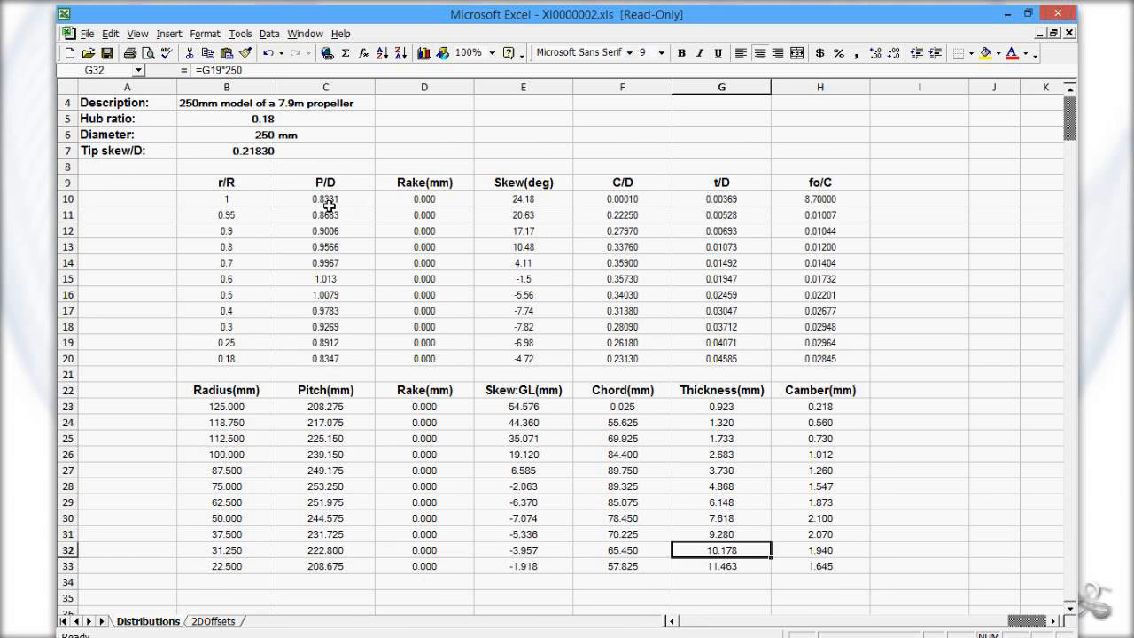
pyautogui.scroll(-1, 328, 206)
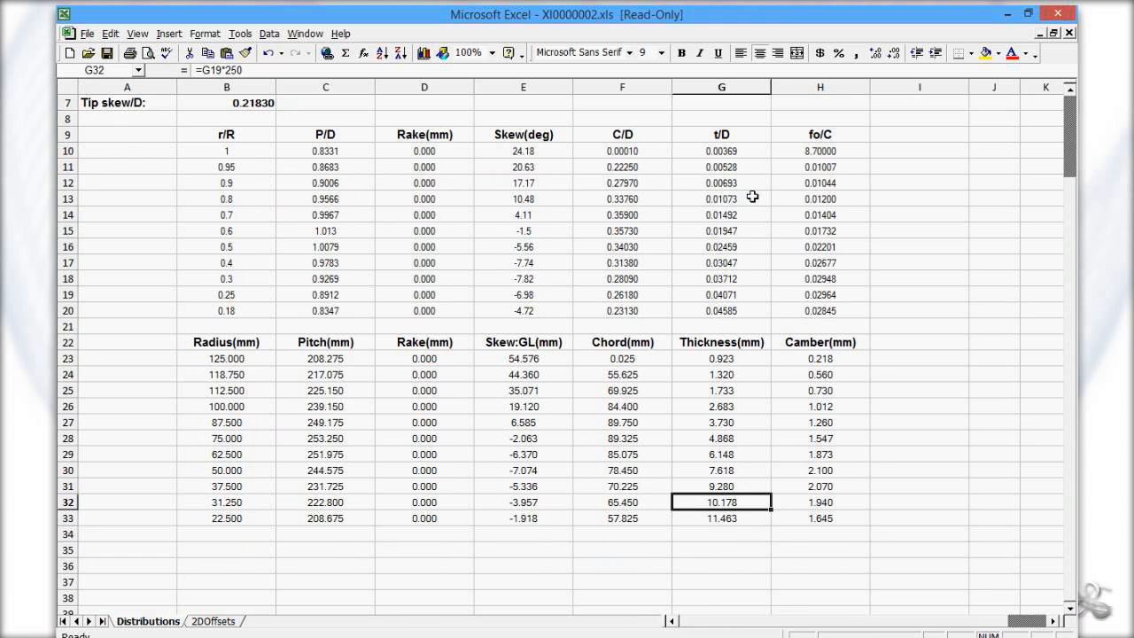
pyautogui.scroll(1, 753, 196)
pyautogui.scroll(-2, 463, 300)
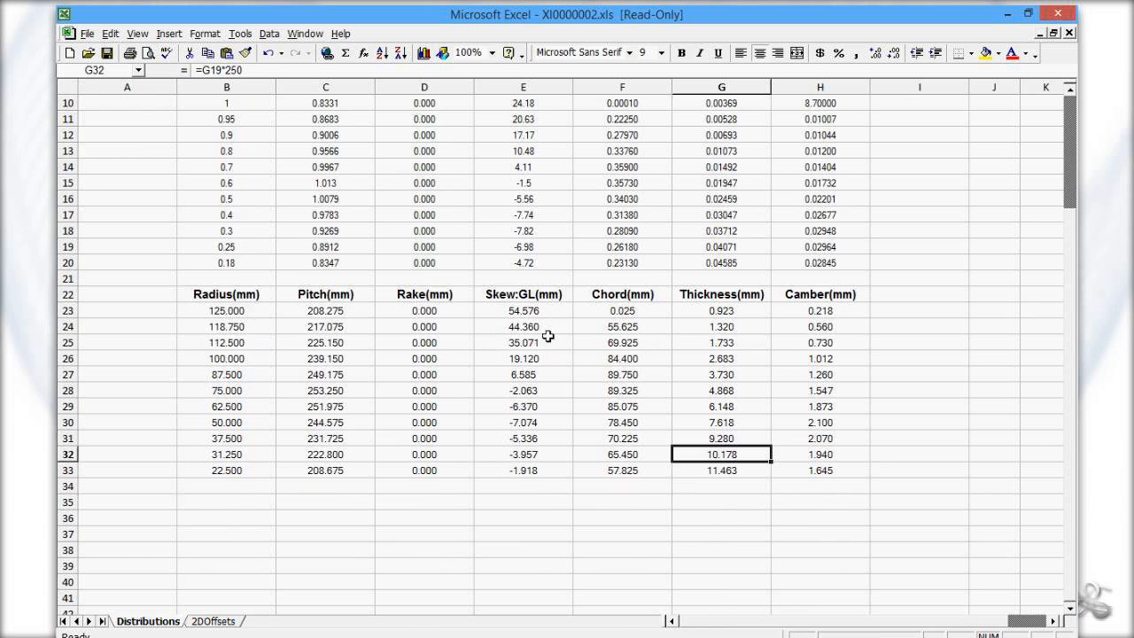
pyautogui.scroll(1, 620, 351)
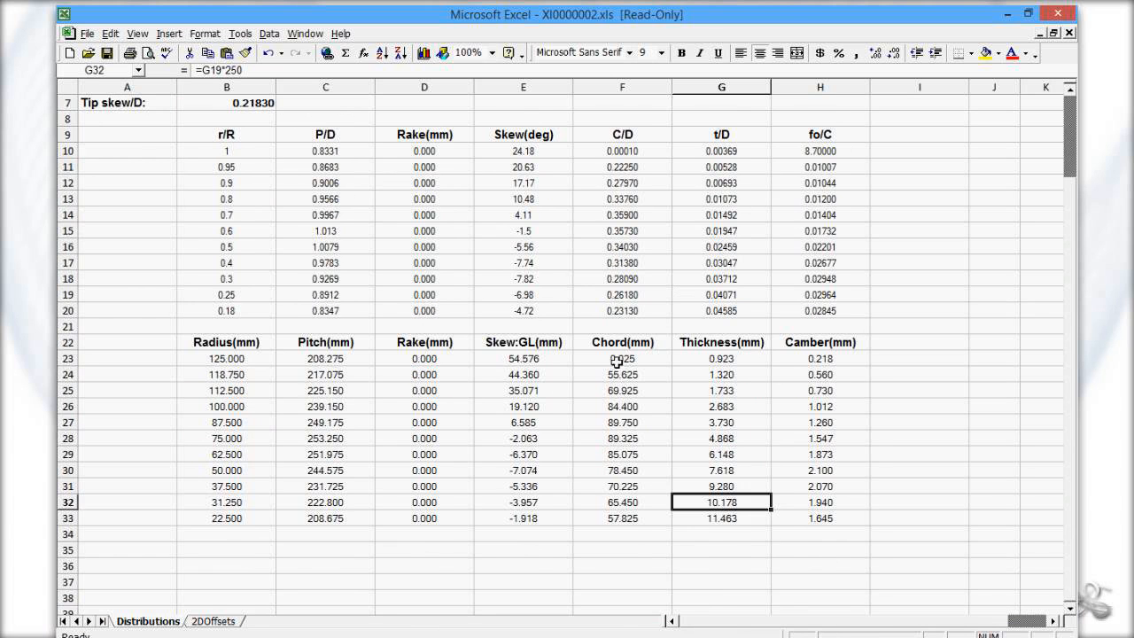
pyautogui.scroll(1, 593, 363)
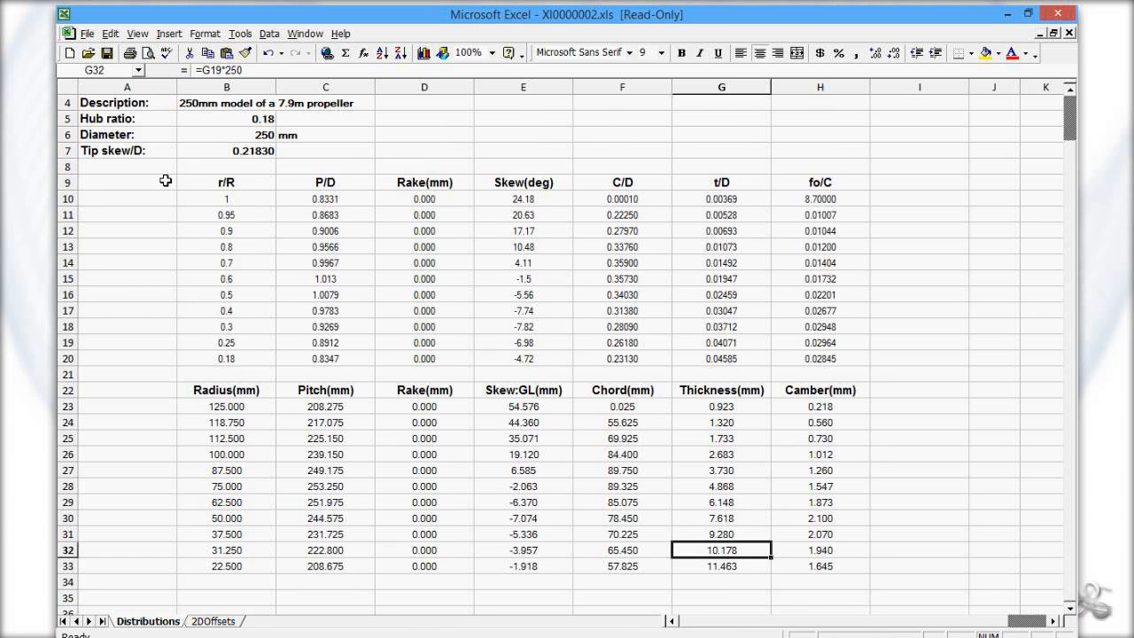
pyautogui.moveTo(209, 191); pyautogui.dragTo(213, 359)
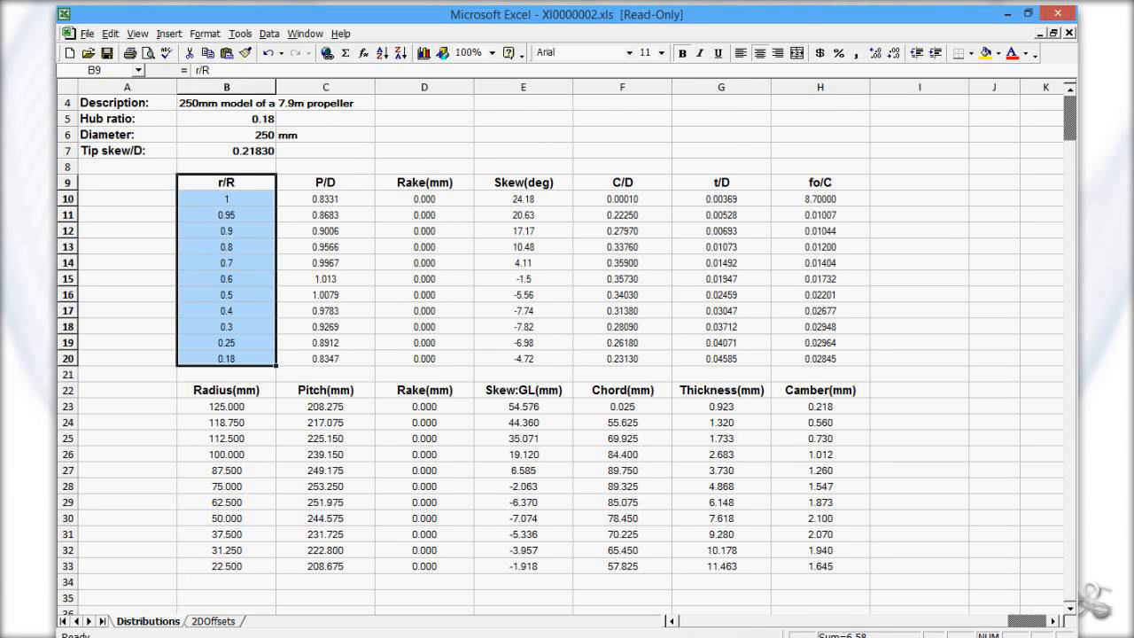
pyautogui.moveTo(620, 635)
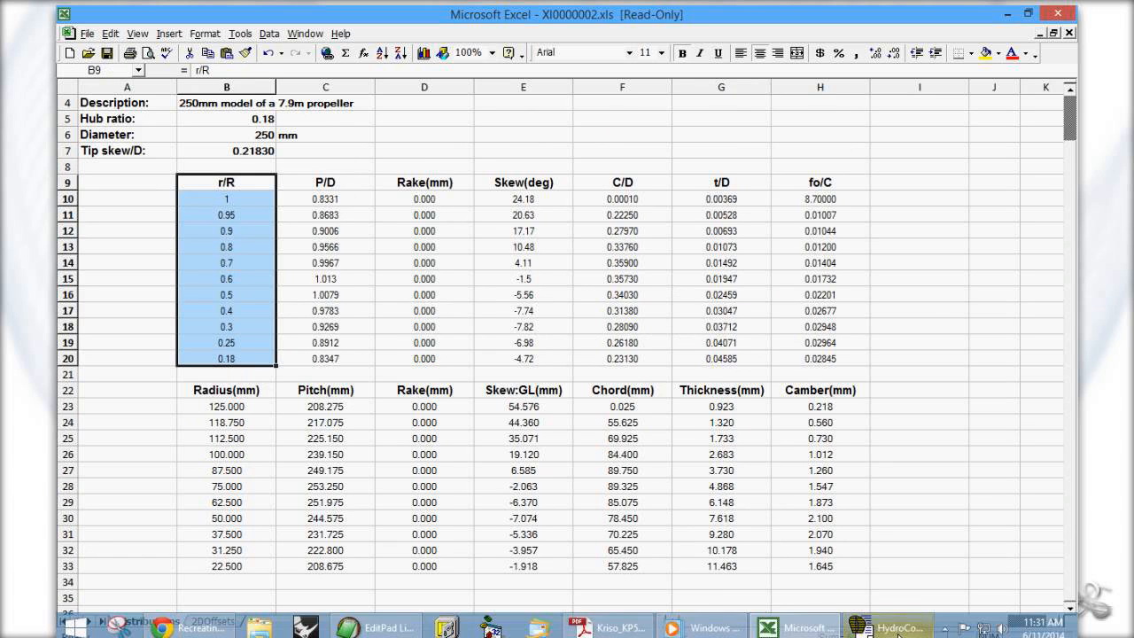
# Step: Switch to PropCad, place its window beside the spreadsheet's r/R column, and open the sections data to check the 0.9875 and 0.9750 radii
pyautogui.click(898, 629)
pyautogui.moveTo(620, 9); pyautogui.dragTo(741, 62)
pyautogui.click(418, 89)
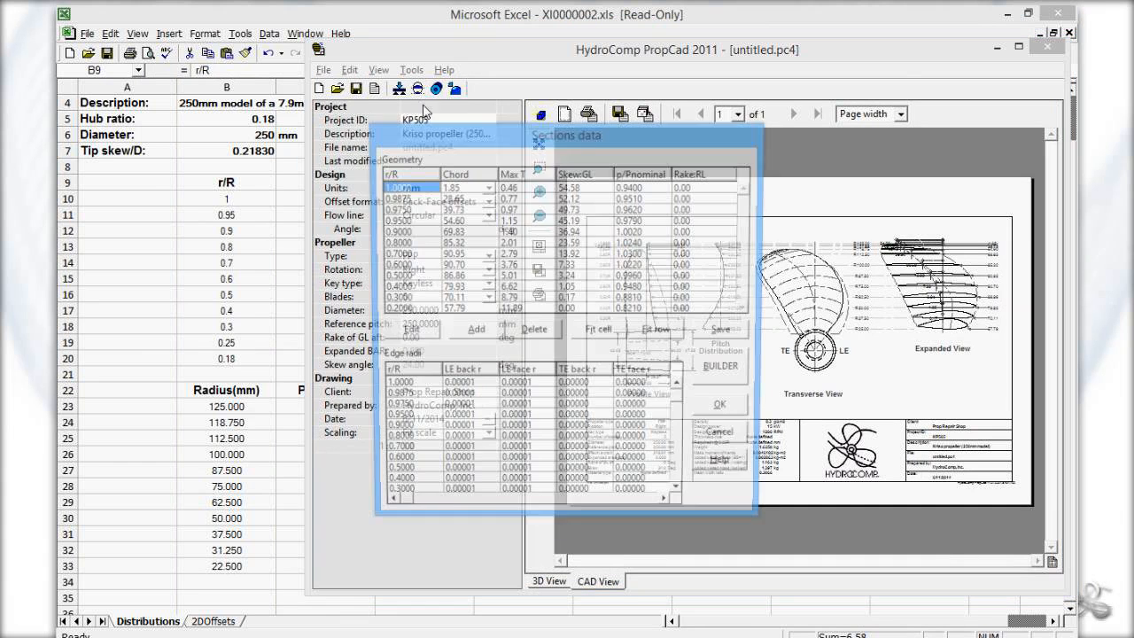
pyautogui.click(403, 209)
pyautogui.click(409, 199)
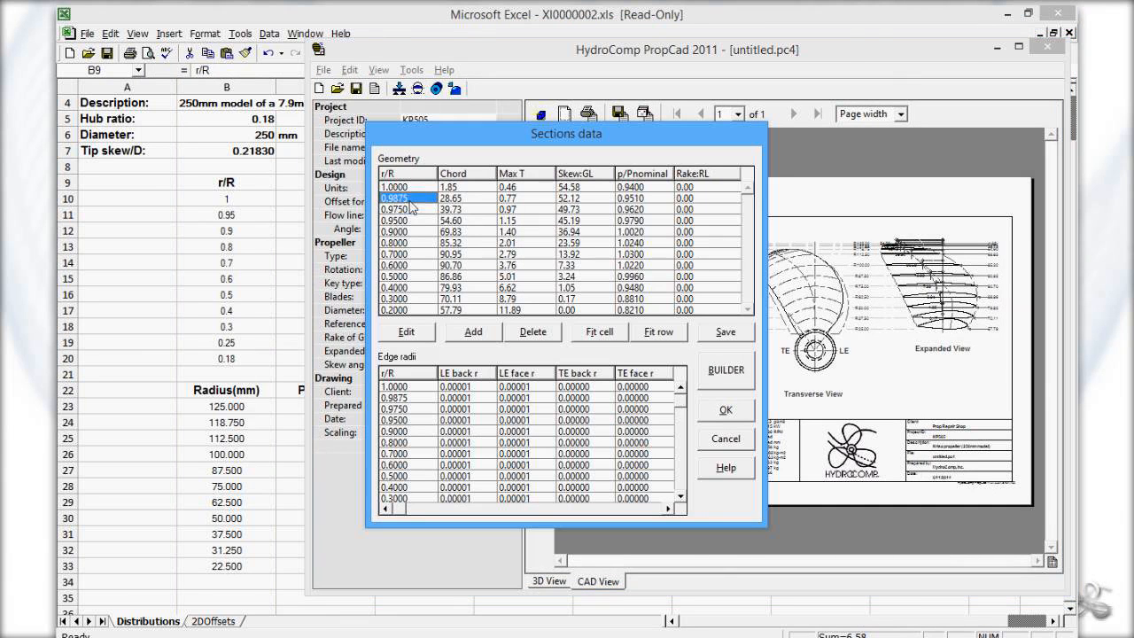
pyautogui.click(409, 211)
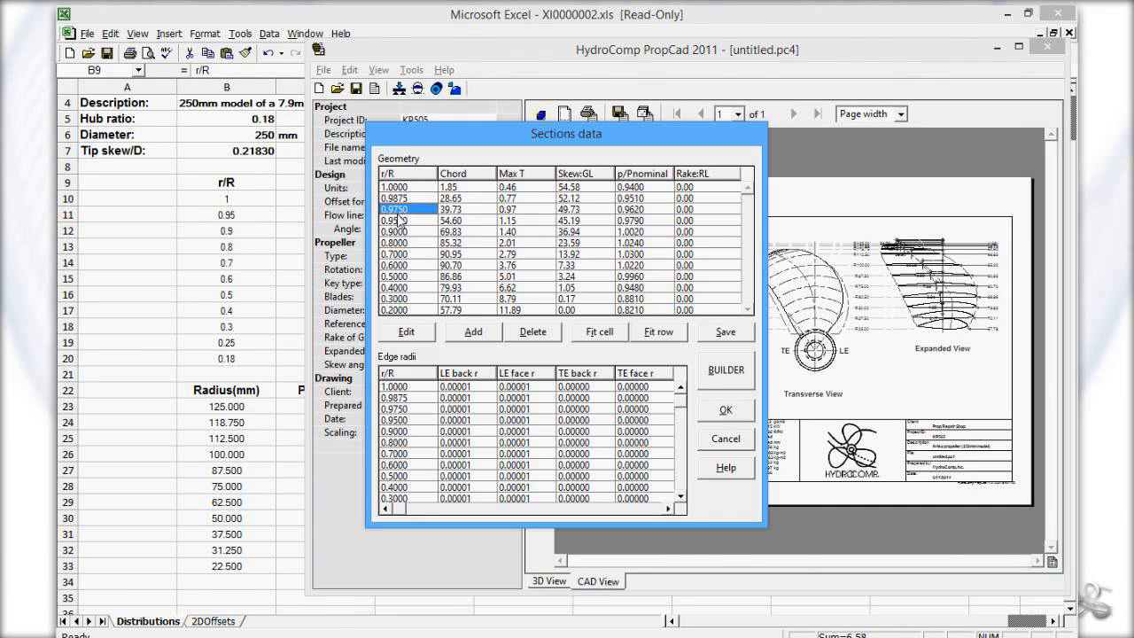
# Step: Check the two innermost r/R values in B19:B20 of the Excel sheet, and return to PropCad's sections data
pyautogui.click(216, 195)
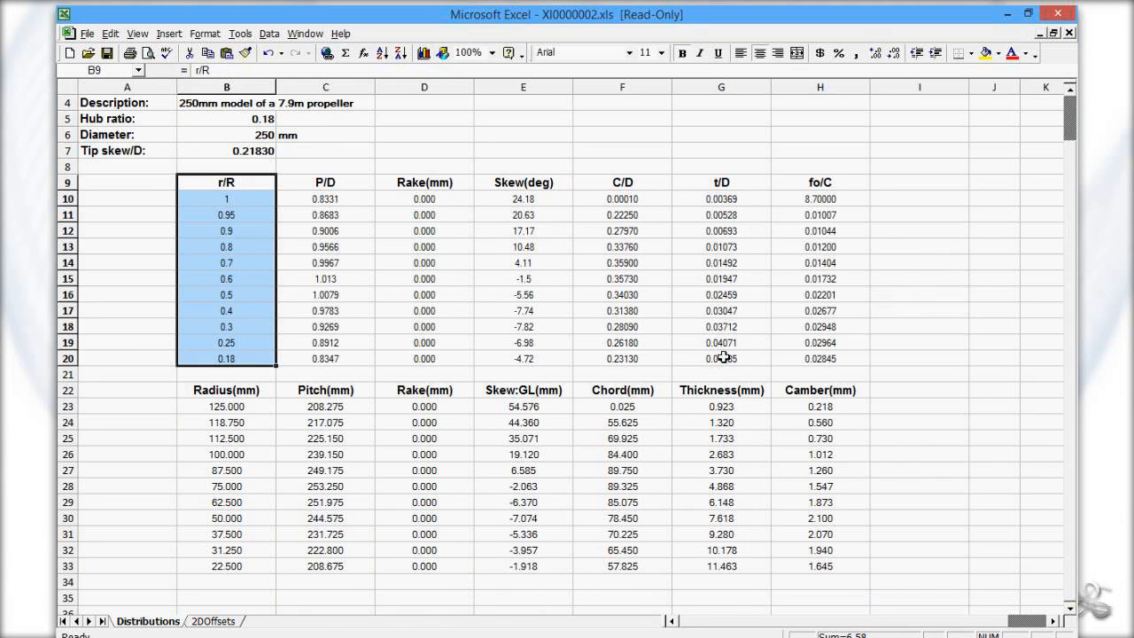
pyautogui.moveTo(767, 620)
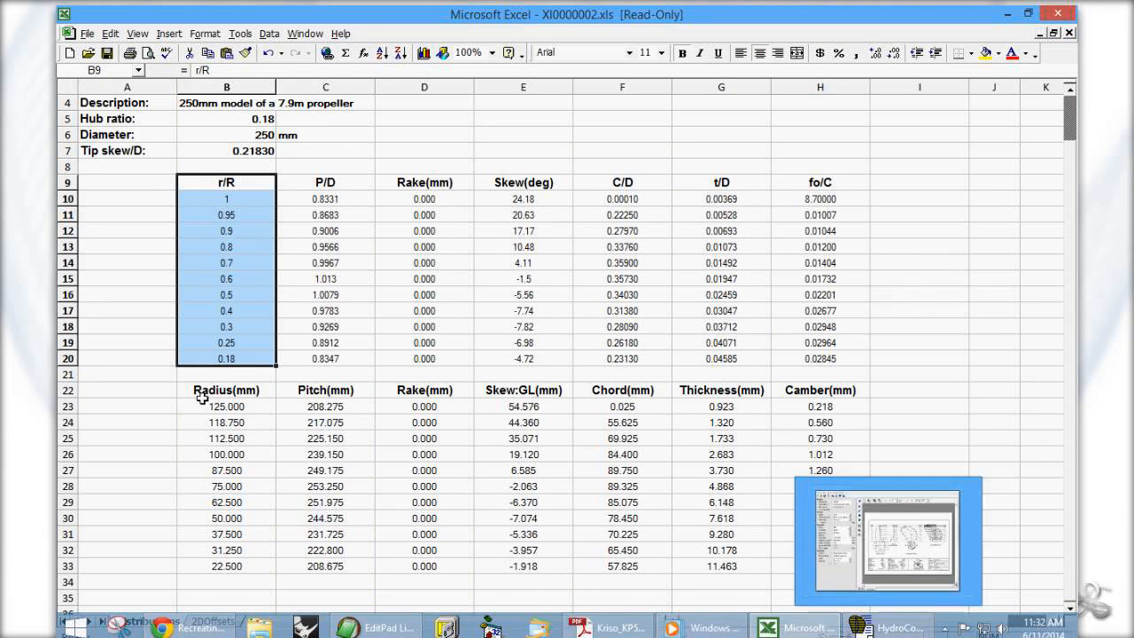
pyautogui.click(252, 344)
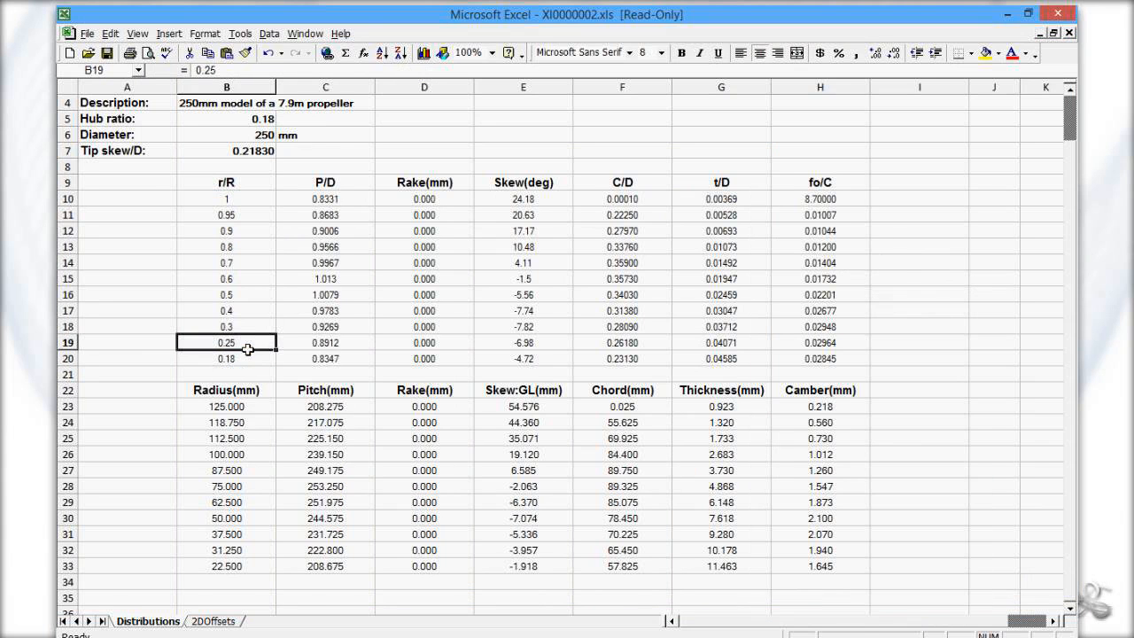
pyautogui.moveTo(247, 350); pyautogui.dragTo(232, 359)
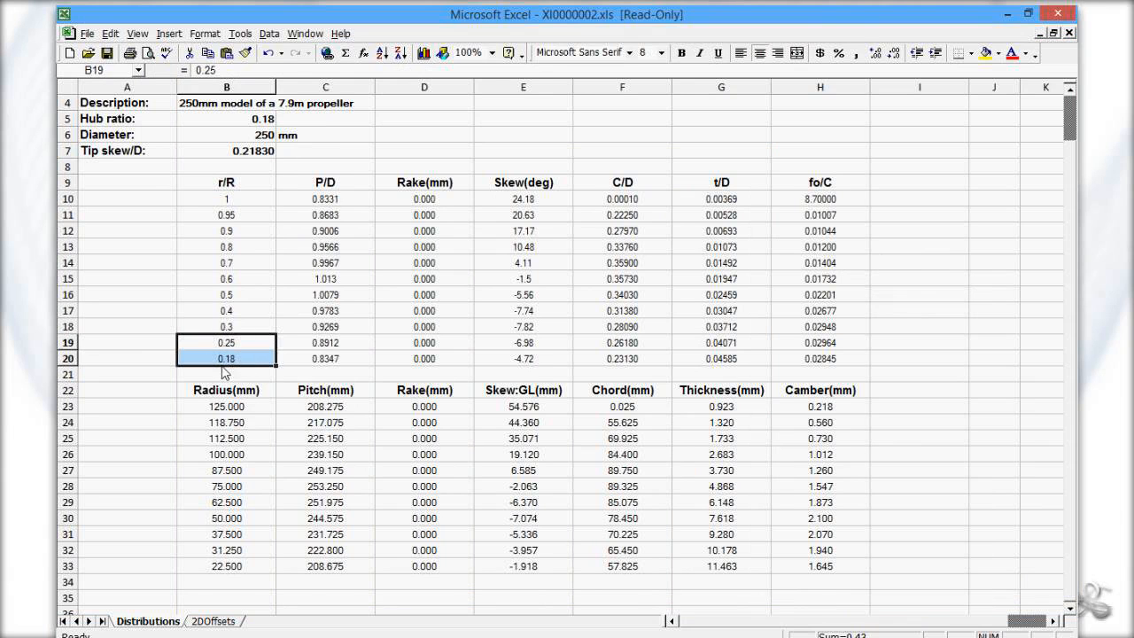
pyautogui.click(877, 627)
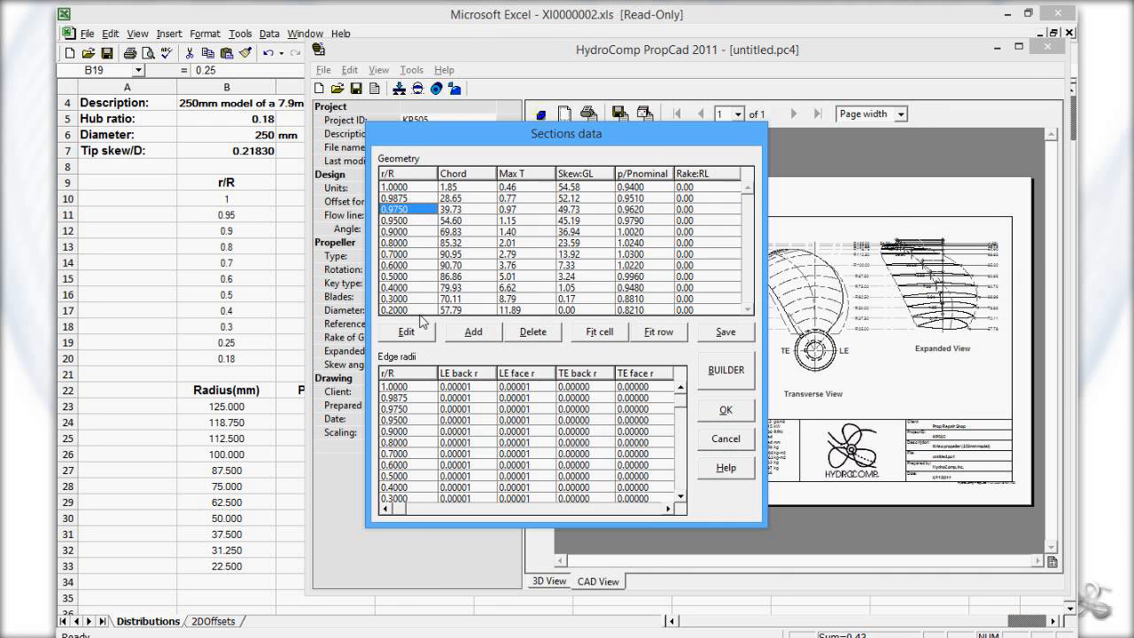
# Step: Delete the sections at r/R 0.9875 and 0.9750 from the geometry table
pyautogui.click(394, 198)
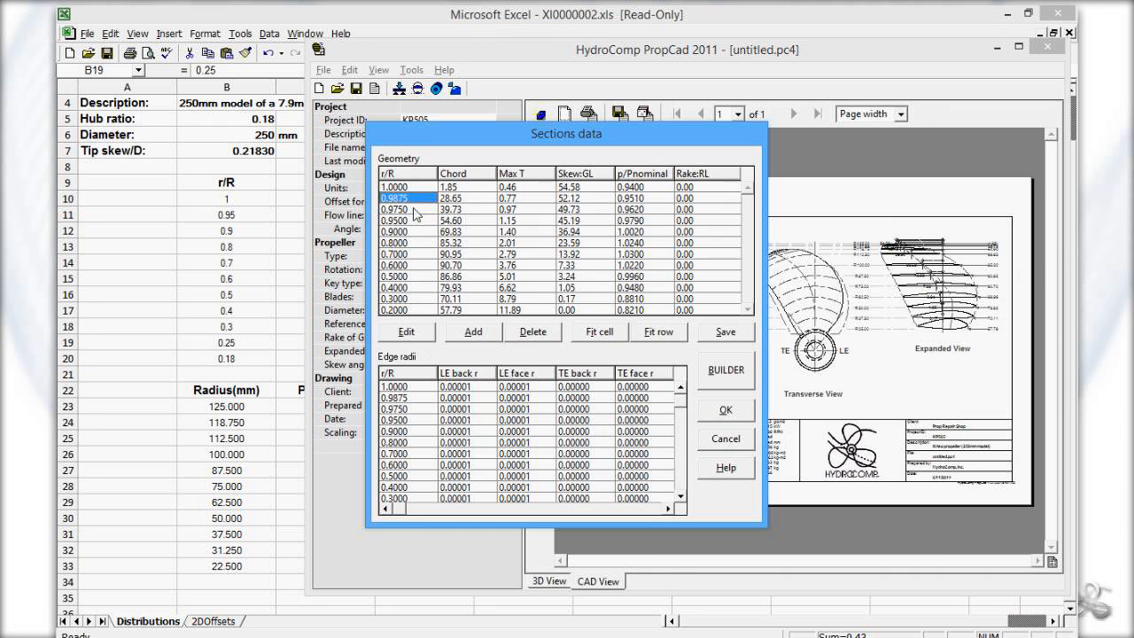
pyautogui.click(533, 332)
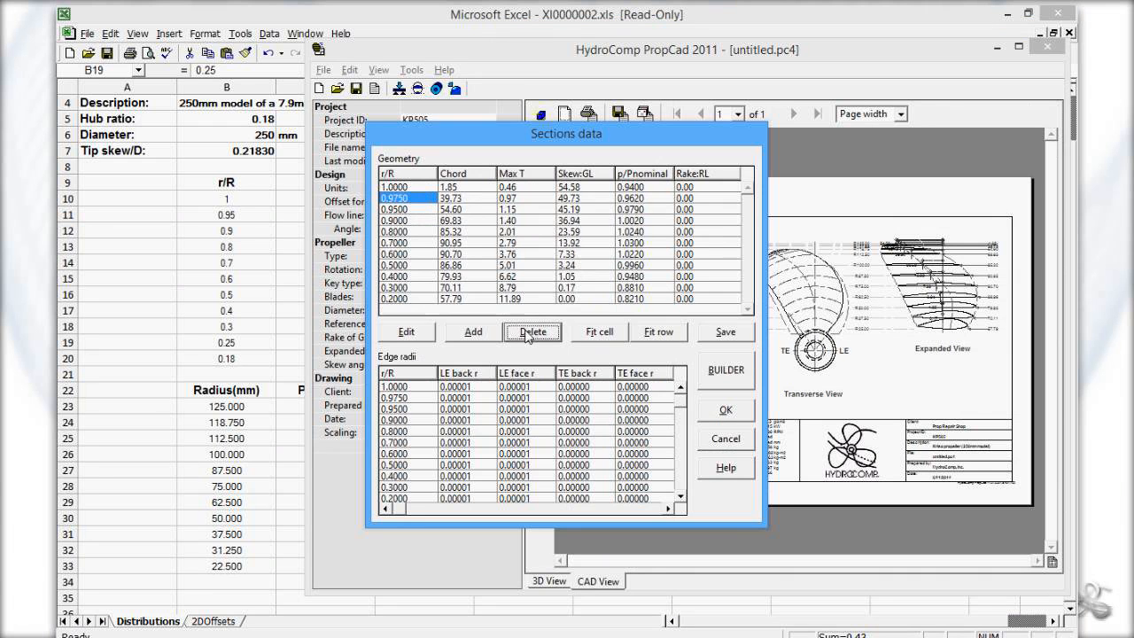
pyautogui.click(532, 332)
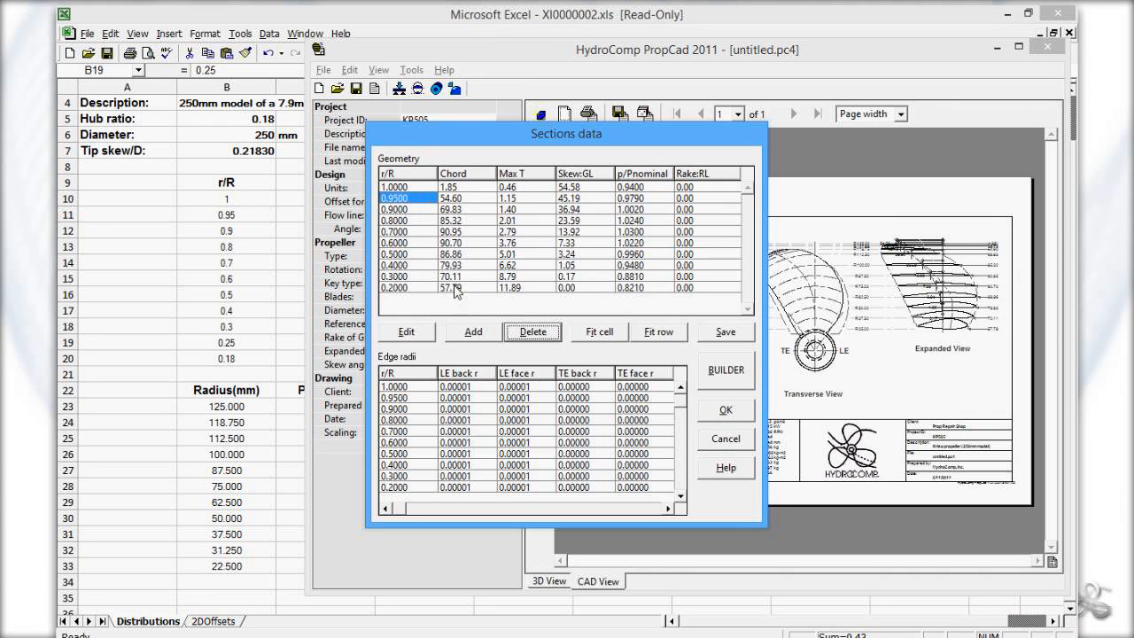
# Step: Add a section at r/R 0.18 below the 0.2 section, using Common density for the spline fitting
pyautogui.click(429, 288)
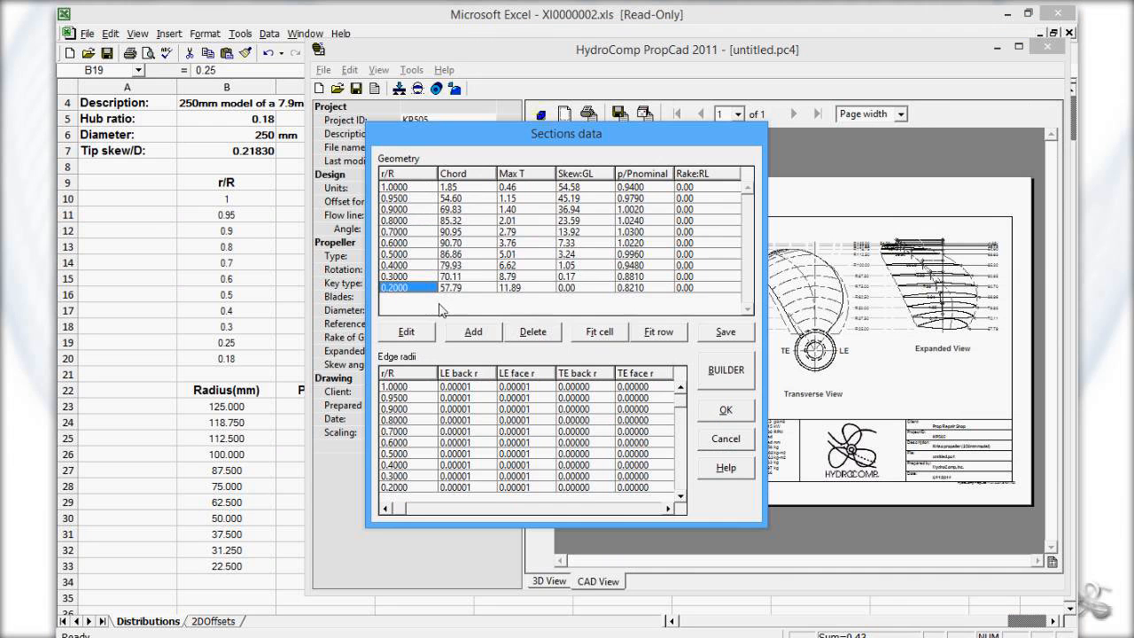
pyautogui.click(484, 335)
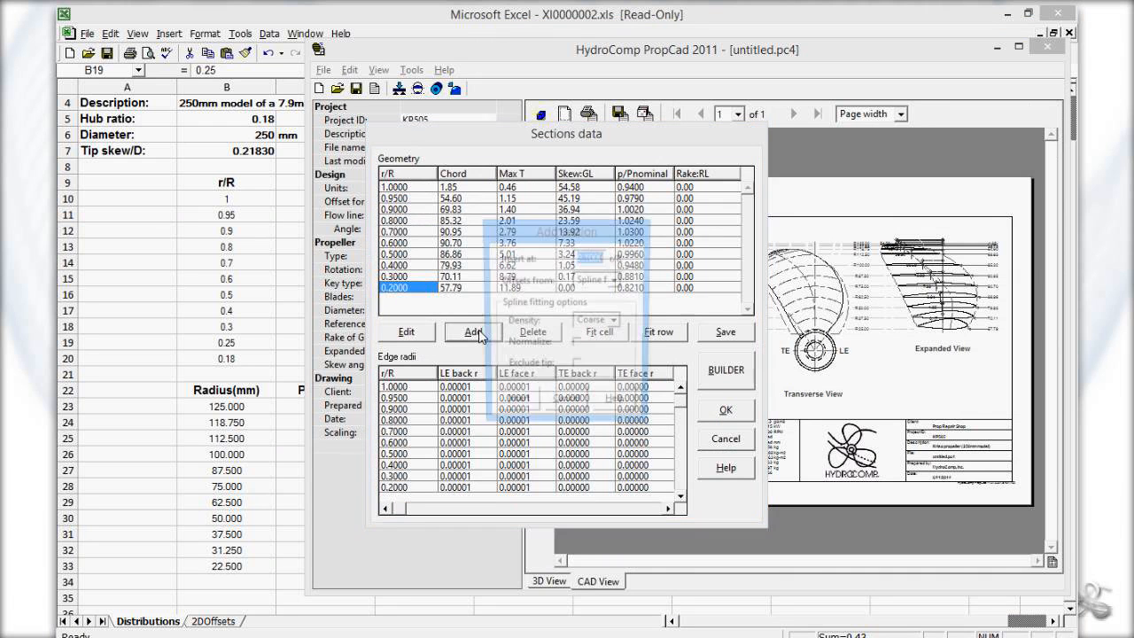
pyautogui.write('.18')
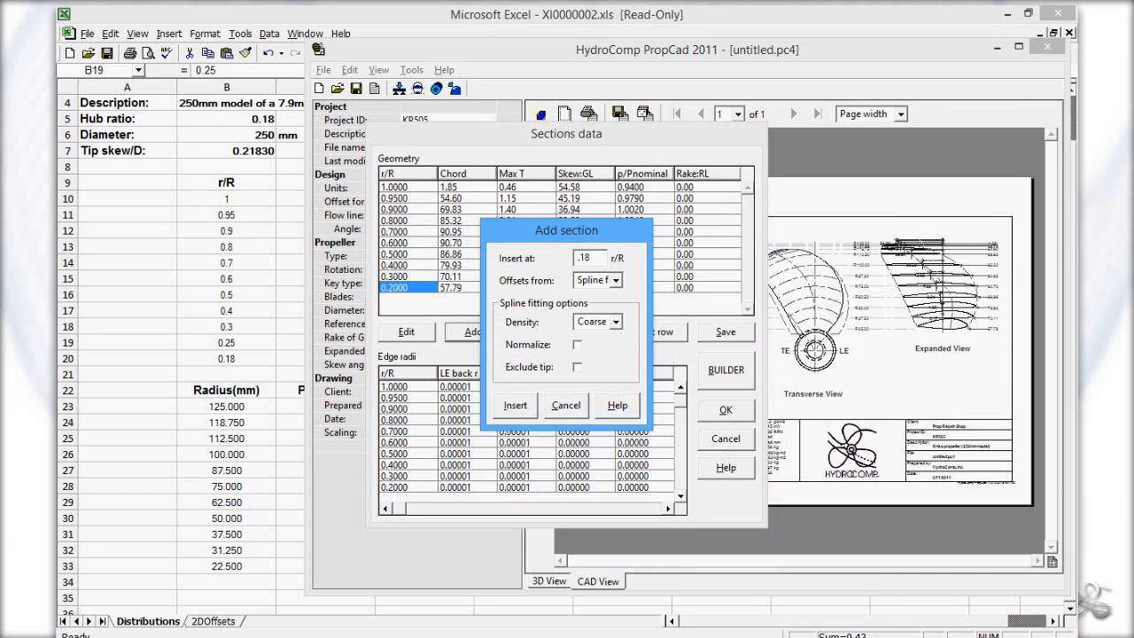
pyautogui.press('Tab')
pyautogui.click(615, 322)
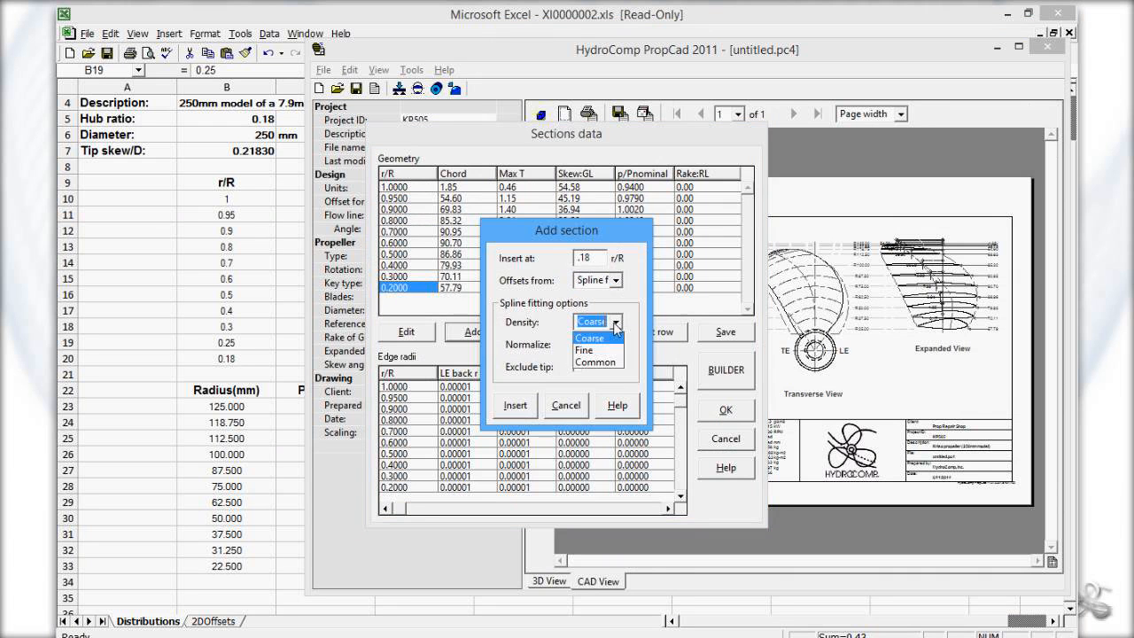
pyautogui.click(611, 361)
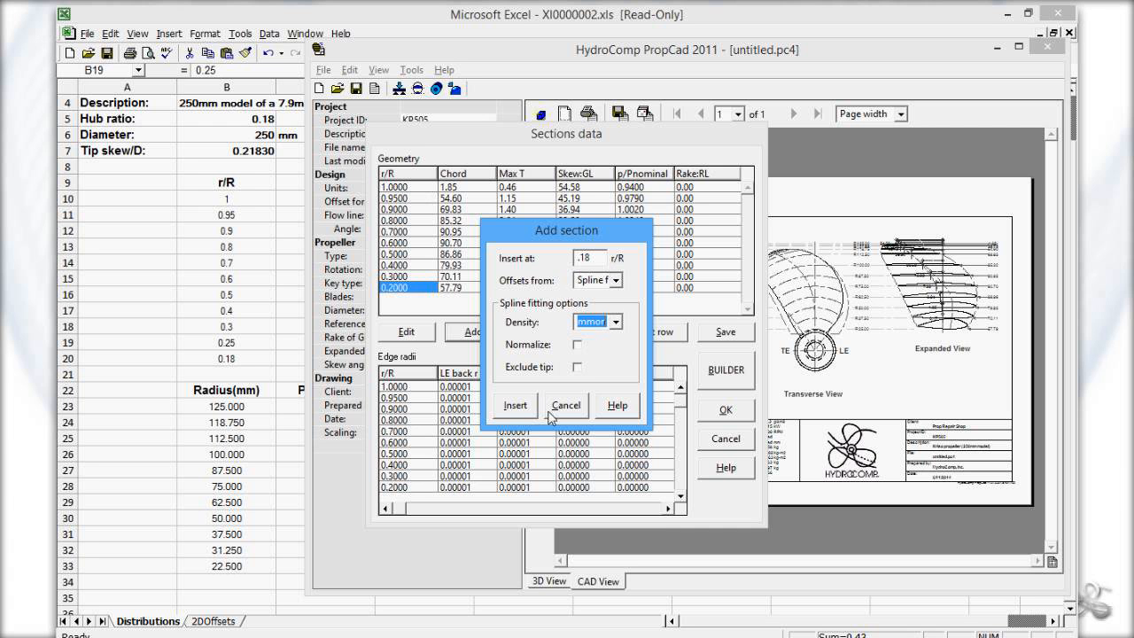
pyautogui.click(516, 405)
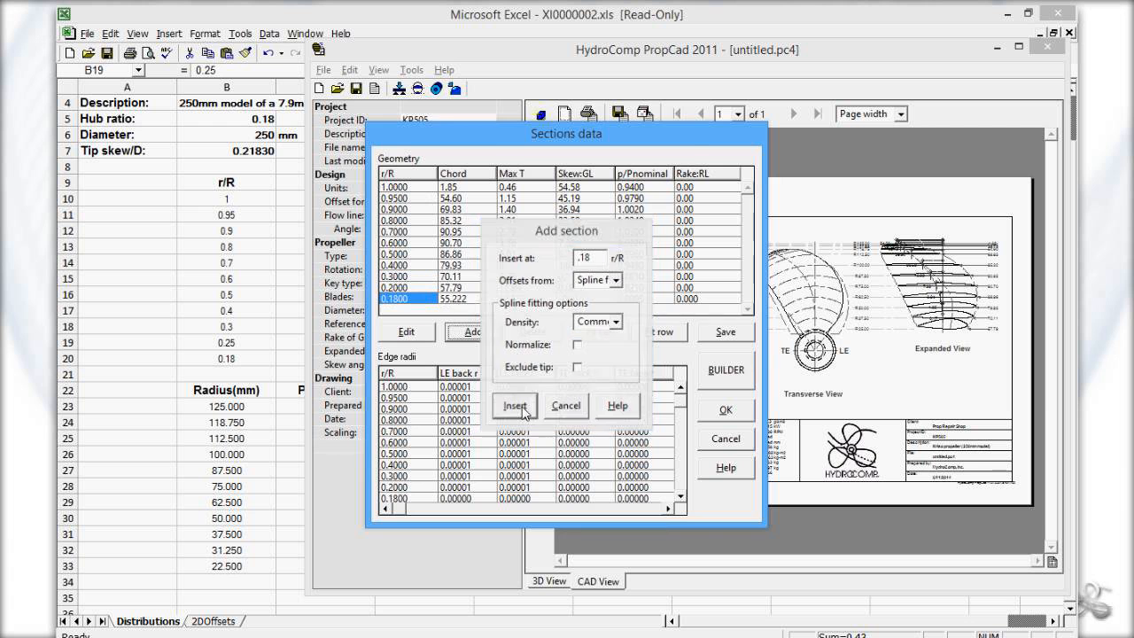
# Step: Inspect the geometry, offsets and profile of the 0.18 section, and leave it without saving changes
pyautogui.click(420, 339)
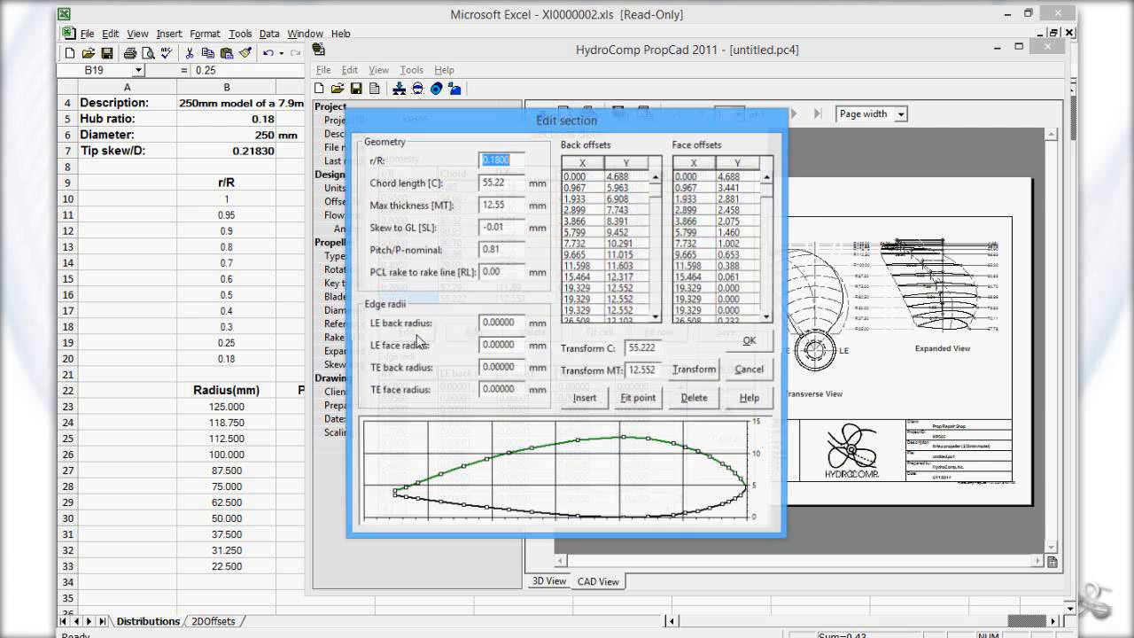
pyautogui.press('Escape')
pyautogui.click(615, 396)
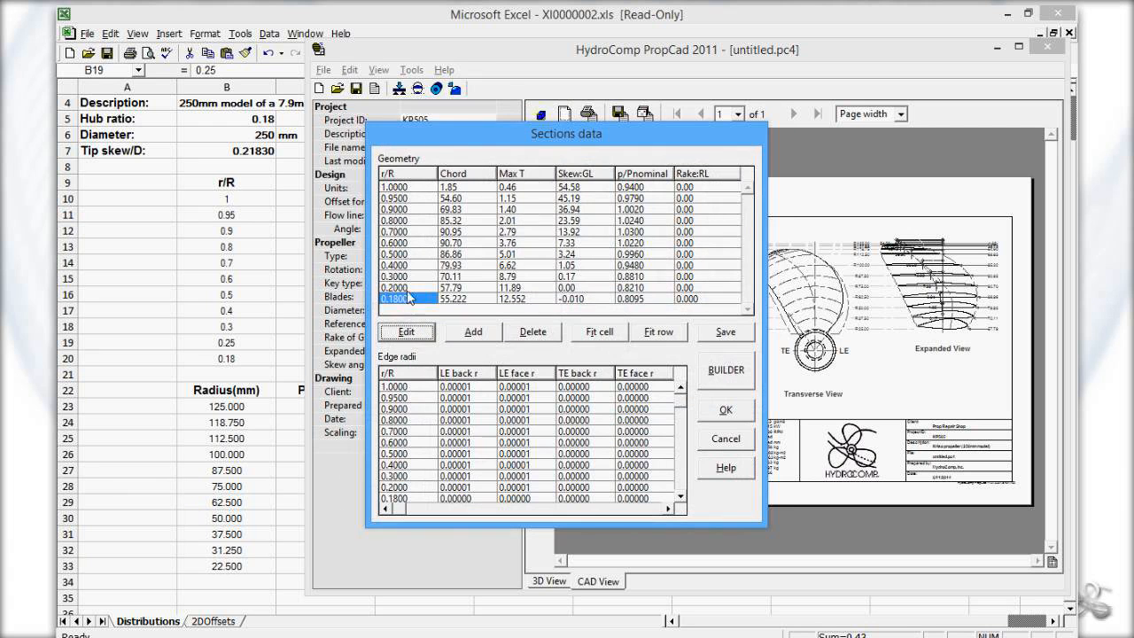
pyautogui.click(408, 289)
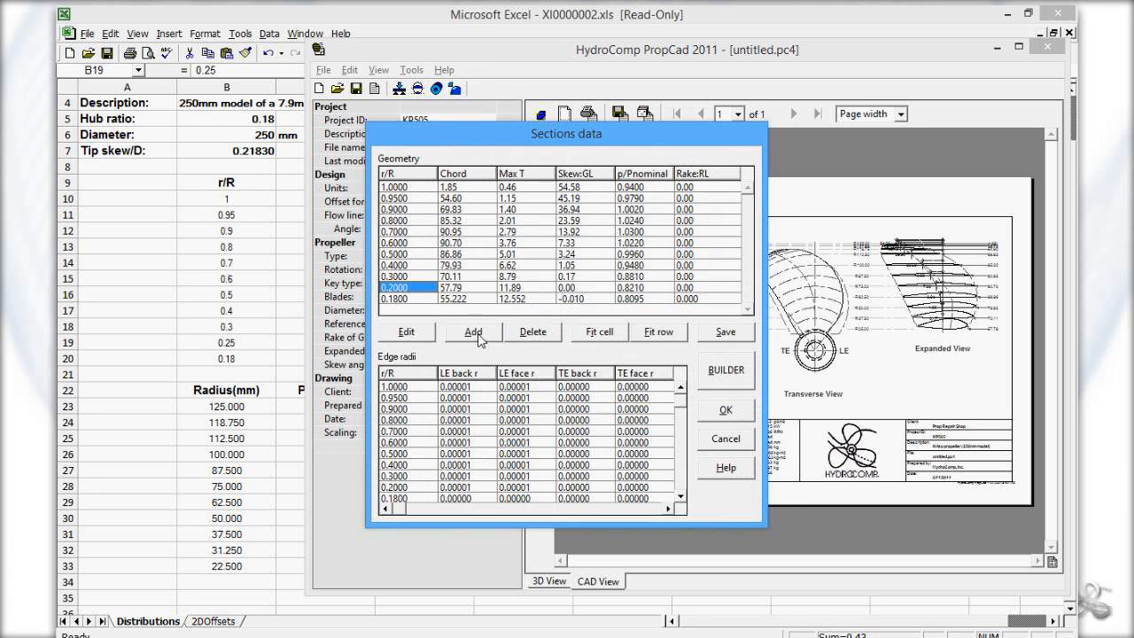
pyautogui.click(474, 333)
pyautogui.write('.25')
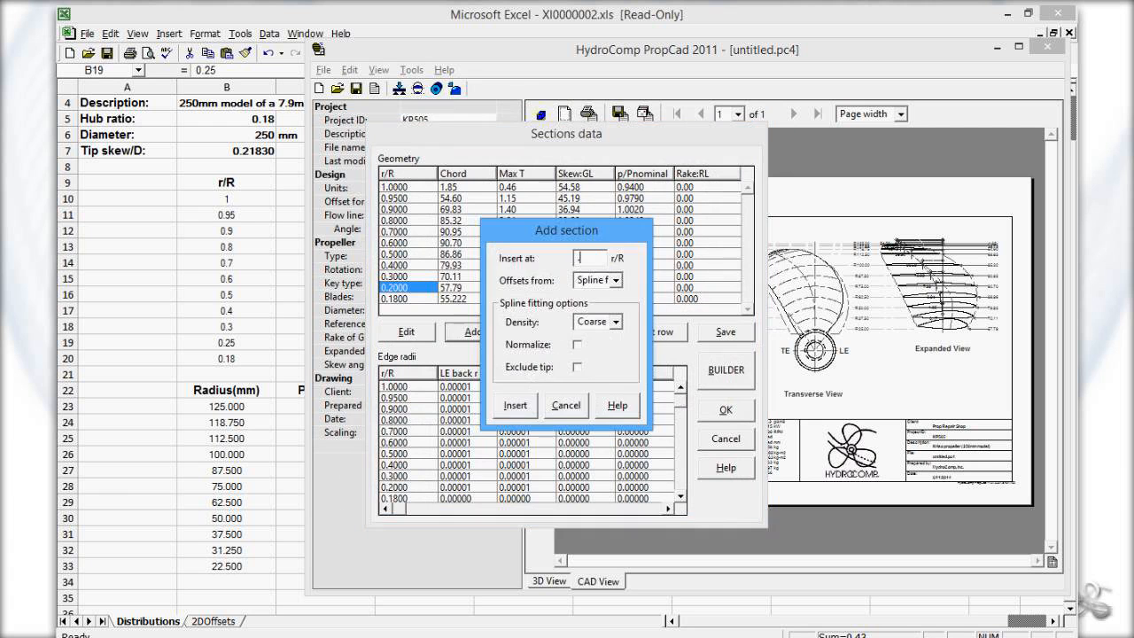
pyautogui.press('Return')
# Step: Insert a section at r/R 0.25 below the 0.3 section, using Common density for the spline fitting
pyautogui.click(395, 276)
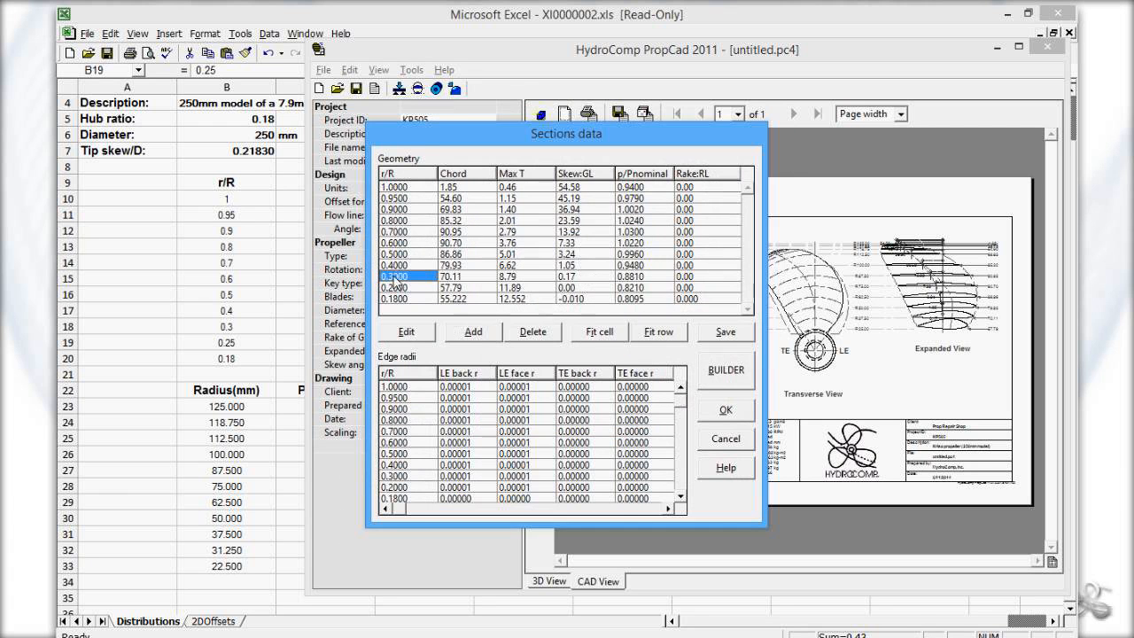
pyautogui.click(469, 334)
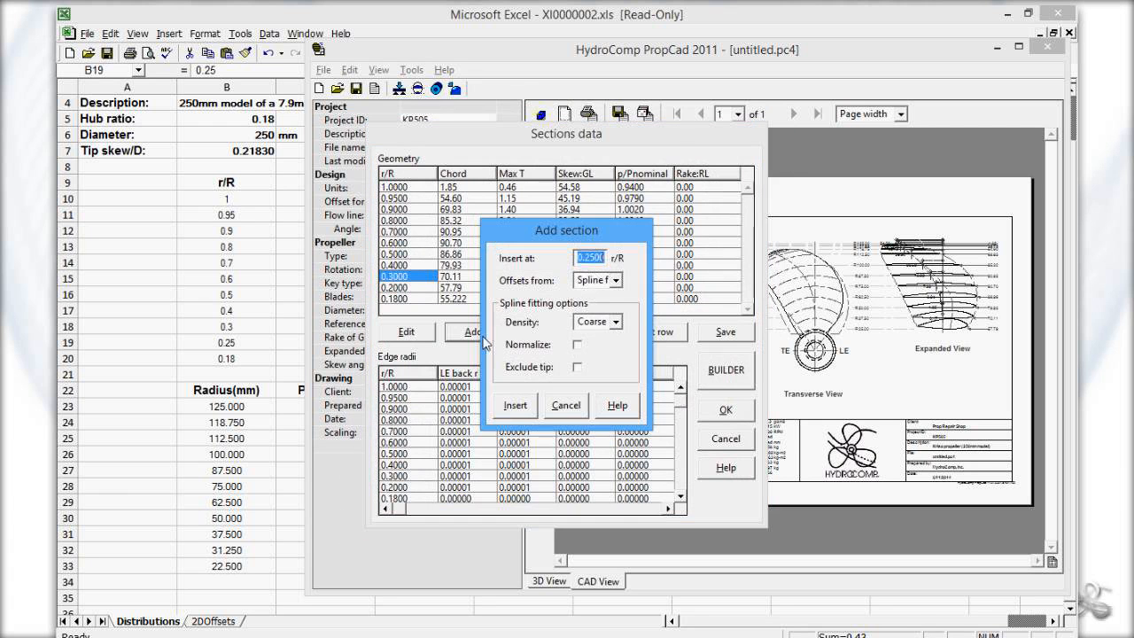
pyautogui.click(579, 257)
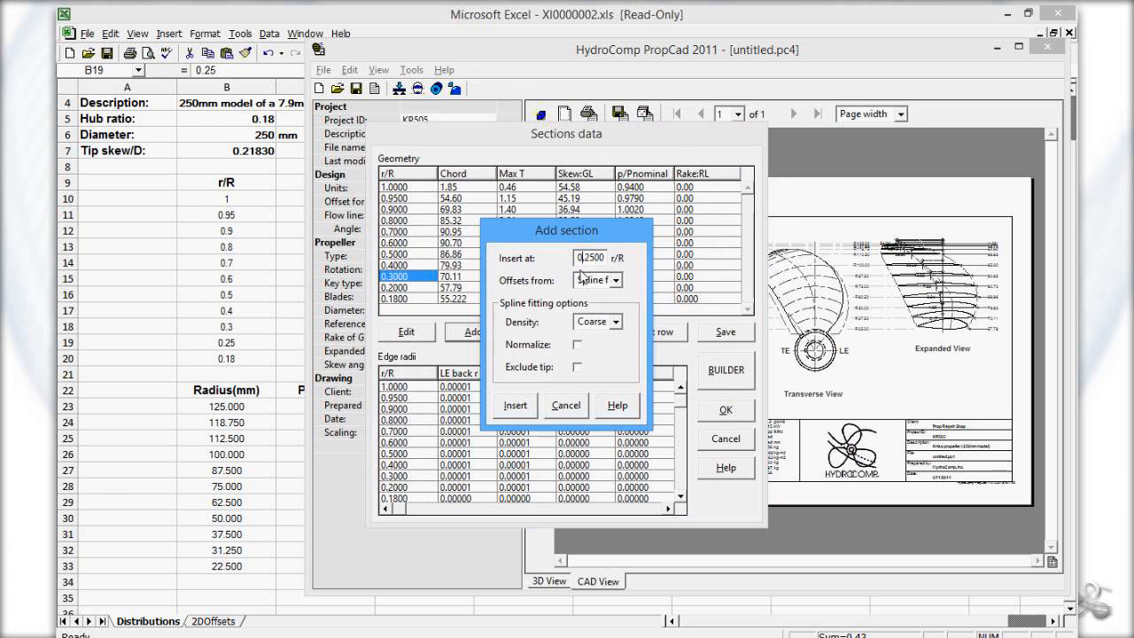
pyautogui.click(606, 323)
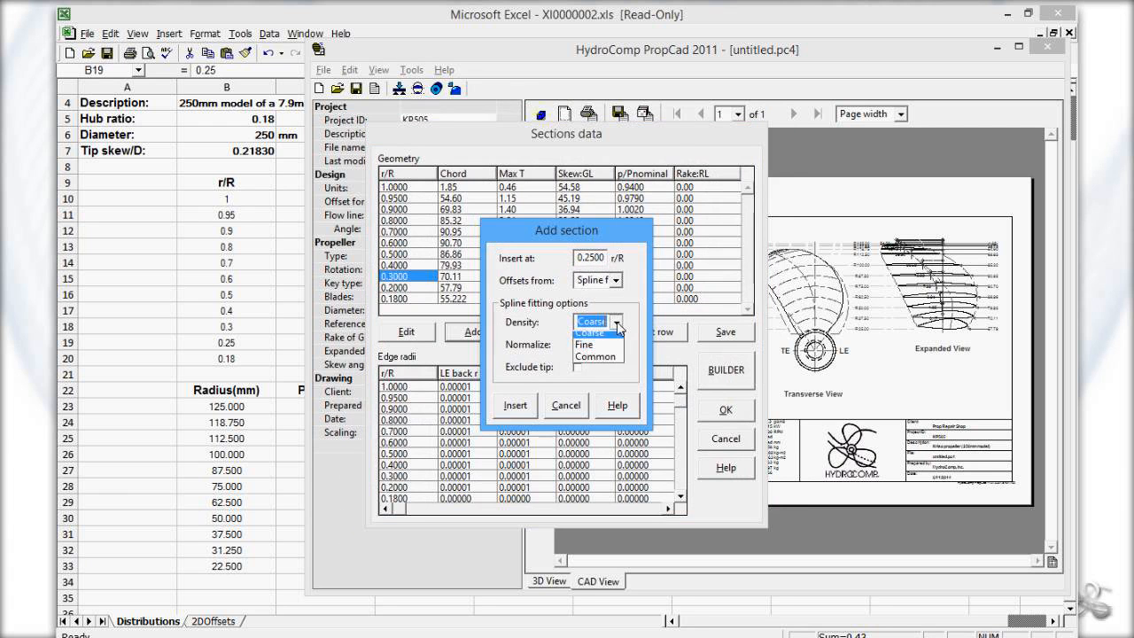
pyautogui.click(595, 362)
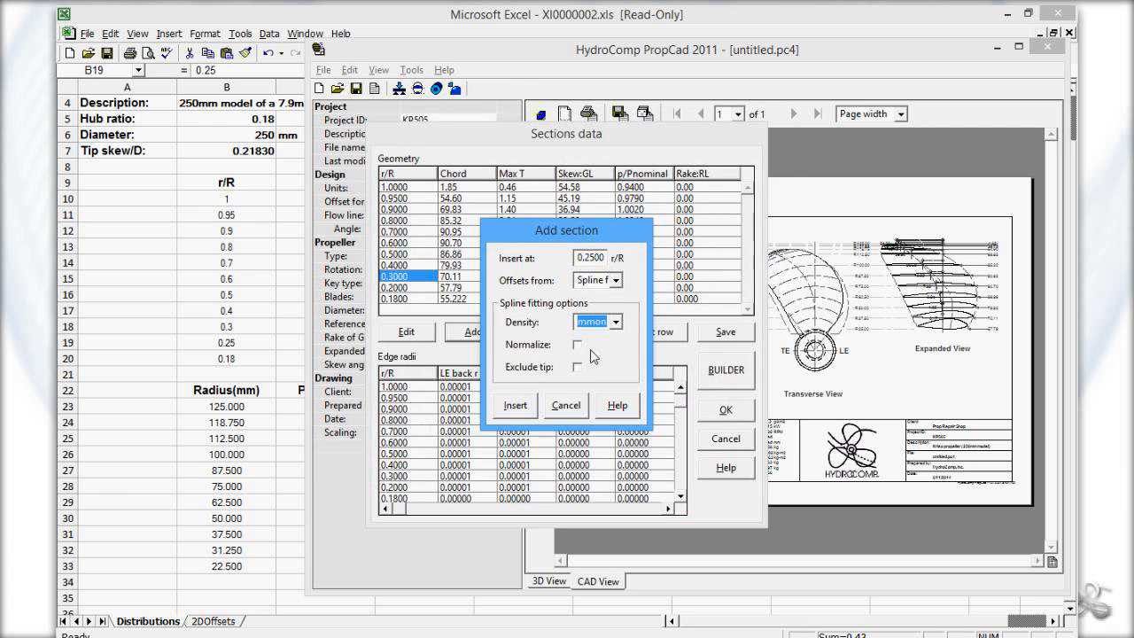
pyautogui.click(515, 406)
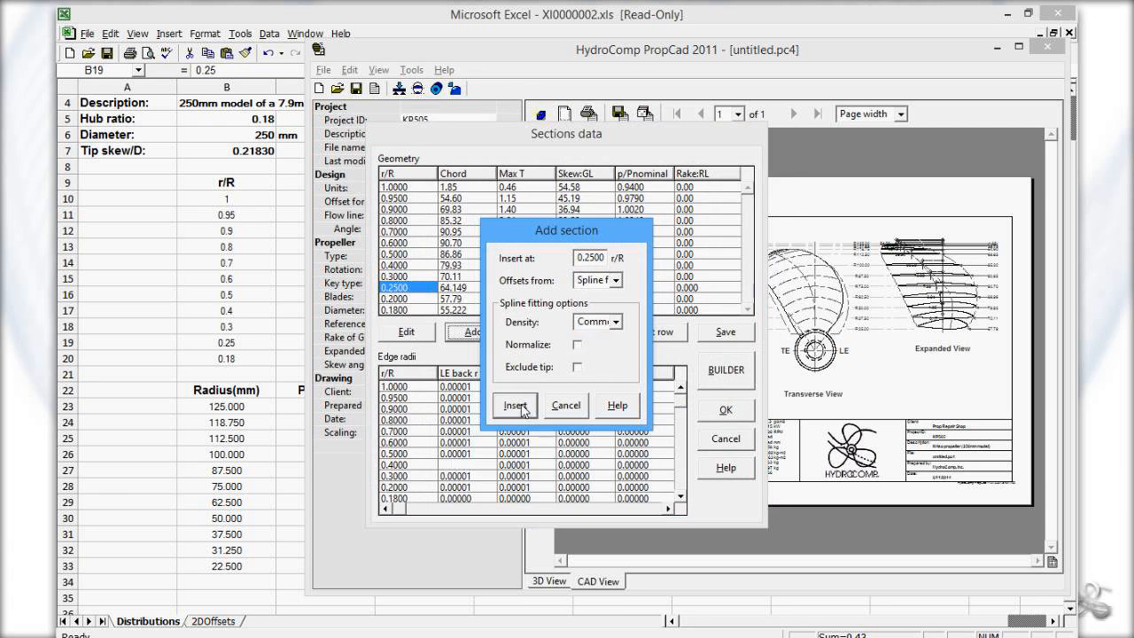
# Step: Inspect the offsets and profile of the 0.25 section, and discard the section edit
pyautogui.click(417, 334)
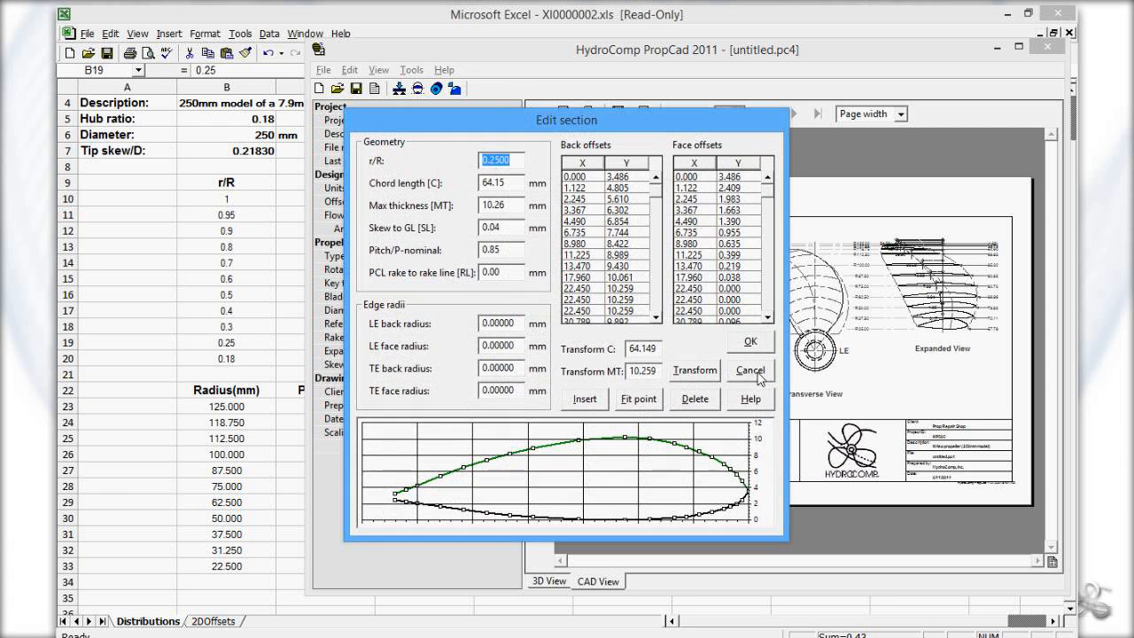
pyautogui.click(757, 379)
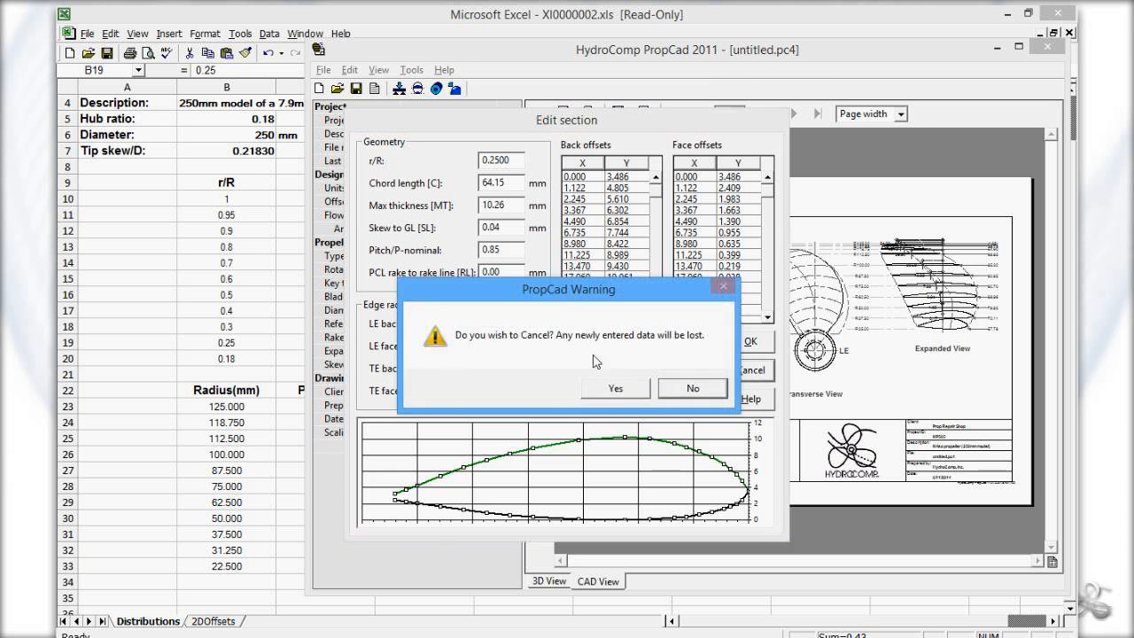
pyautogui.click(616, 391)
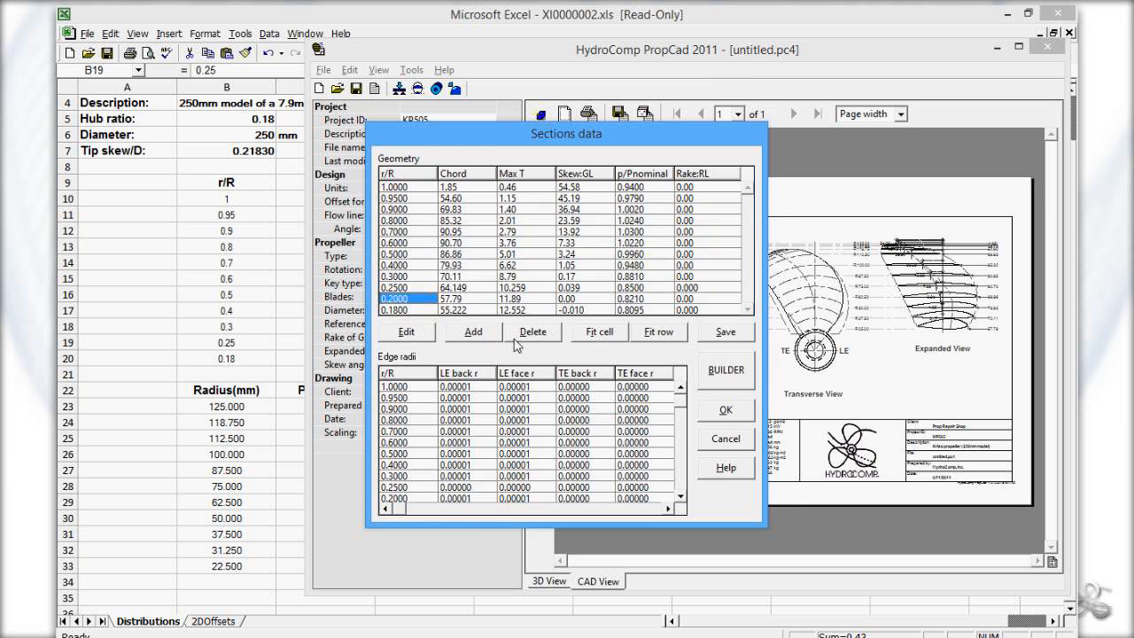
# Step: Delete the section at r/R 0.2 and accept the sections data
pyautogui.click(532, 333)
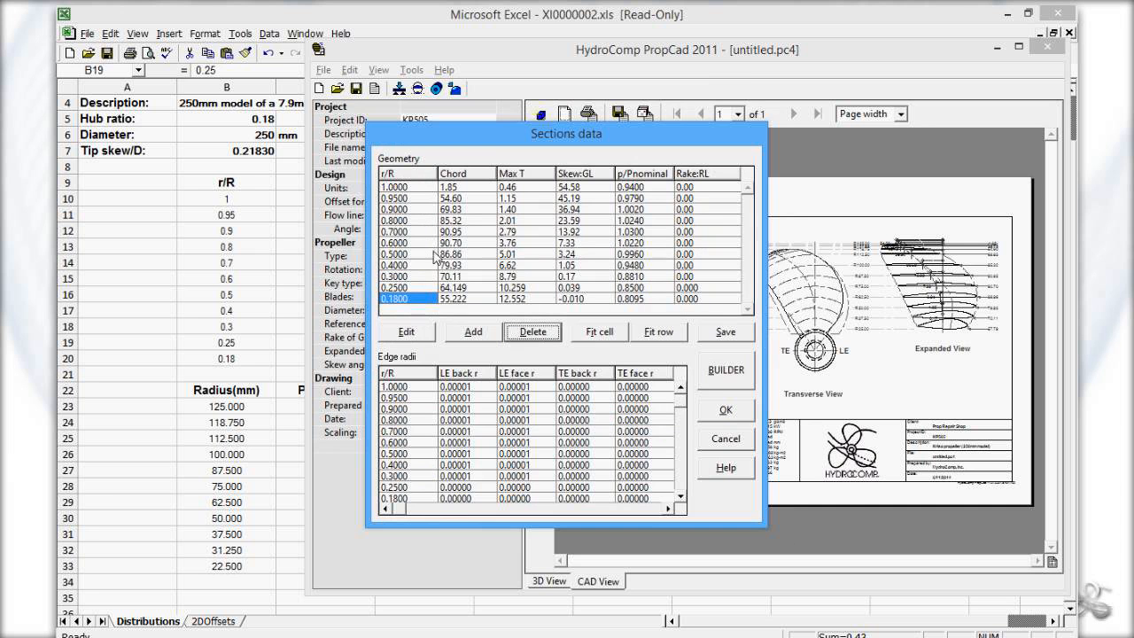
pyautogui.click(418, 187)
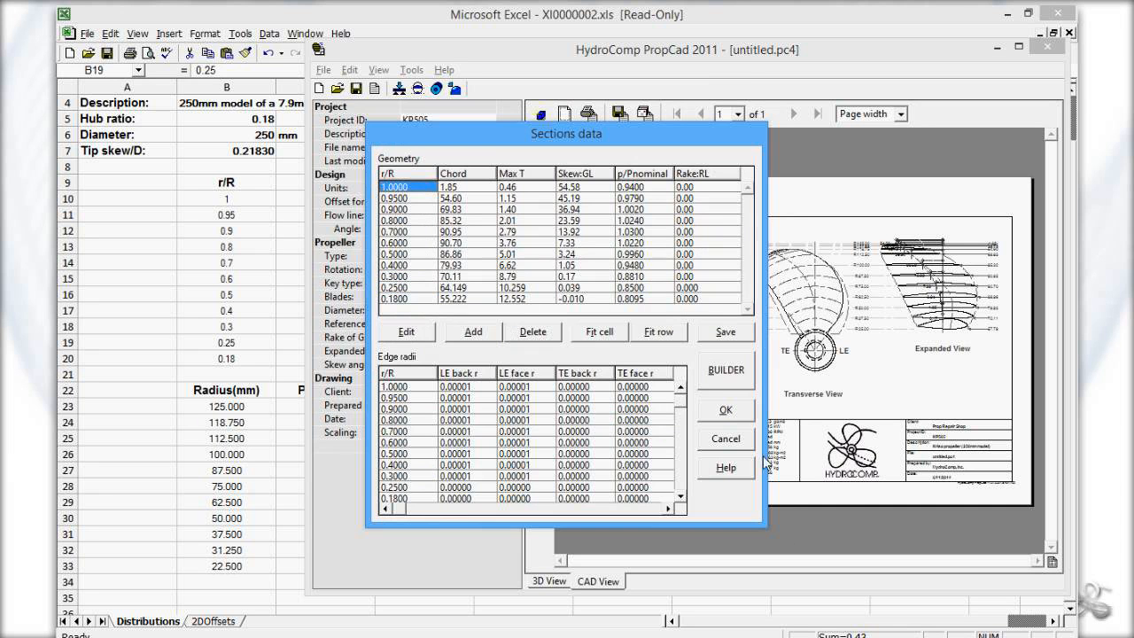
pyautogui.click(745, 412)
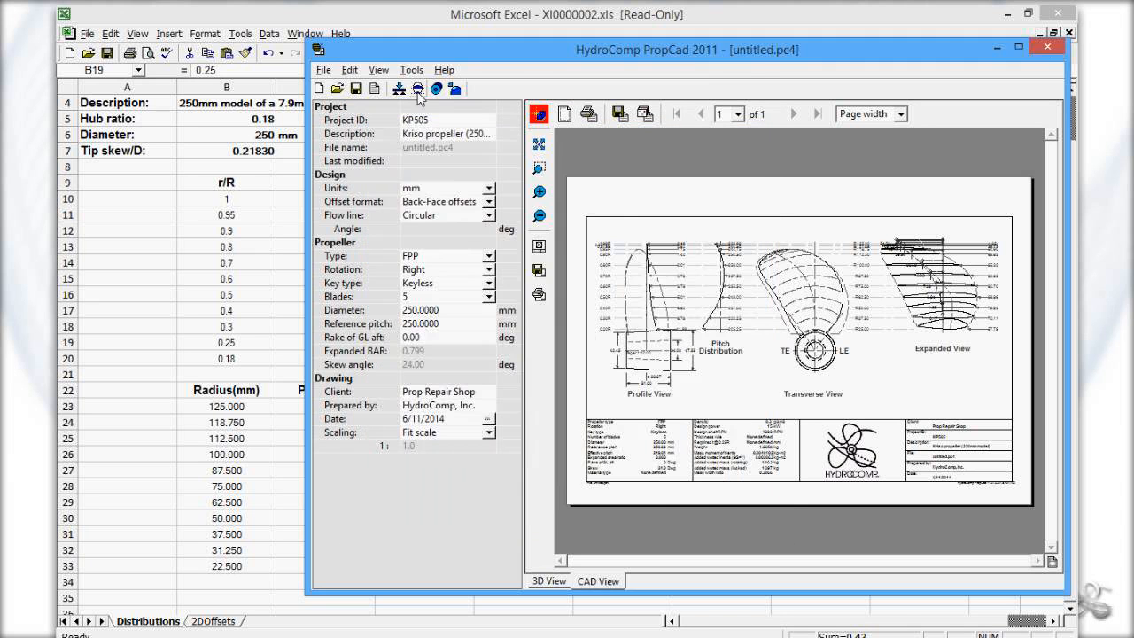
# Step: Open the sections data and consult the blade side elevation in the KP505 PDF drawing
pyautogui.click(372, 89)
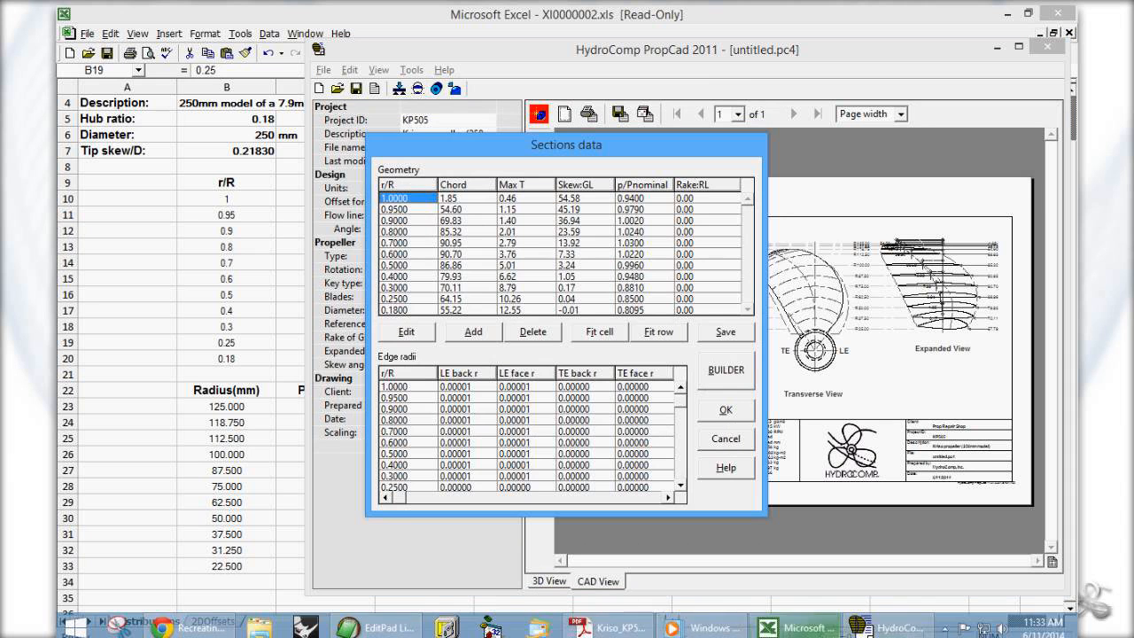
pyautogui.moveTo(470, 198); pyautogui.dragTo(476, 330)
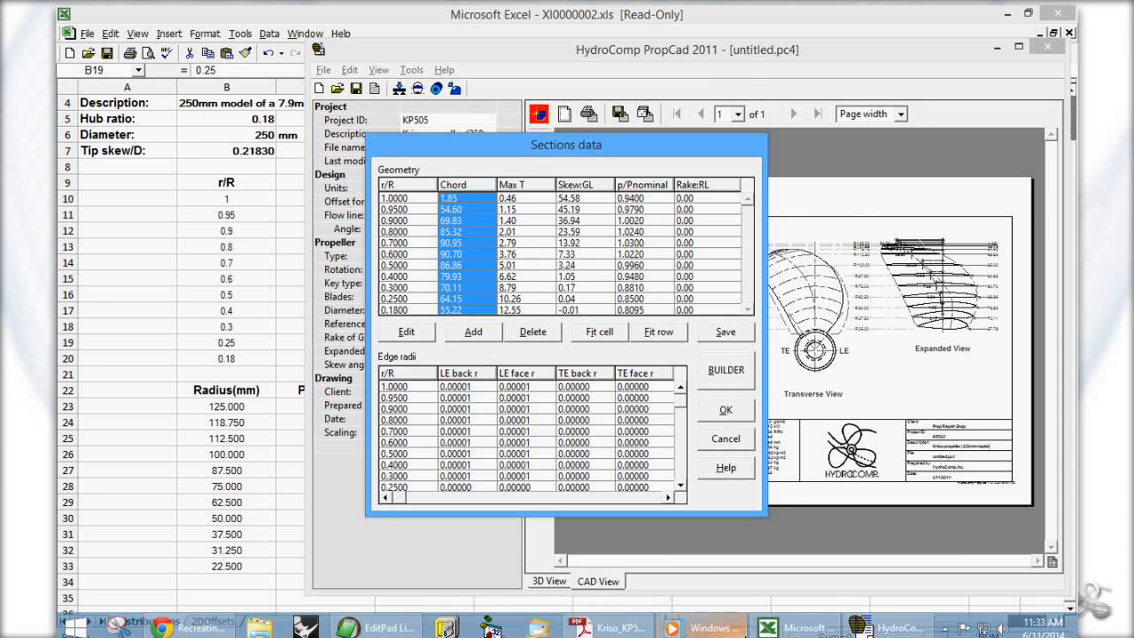
pyautogui.click(652, 625)
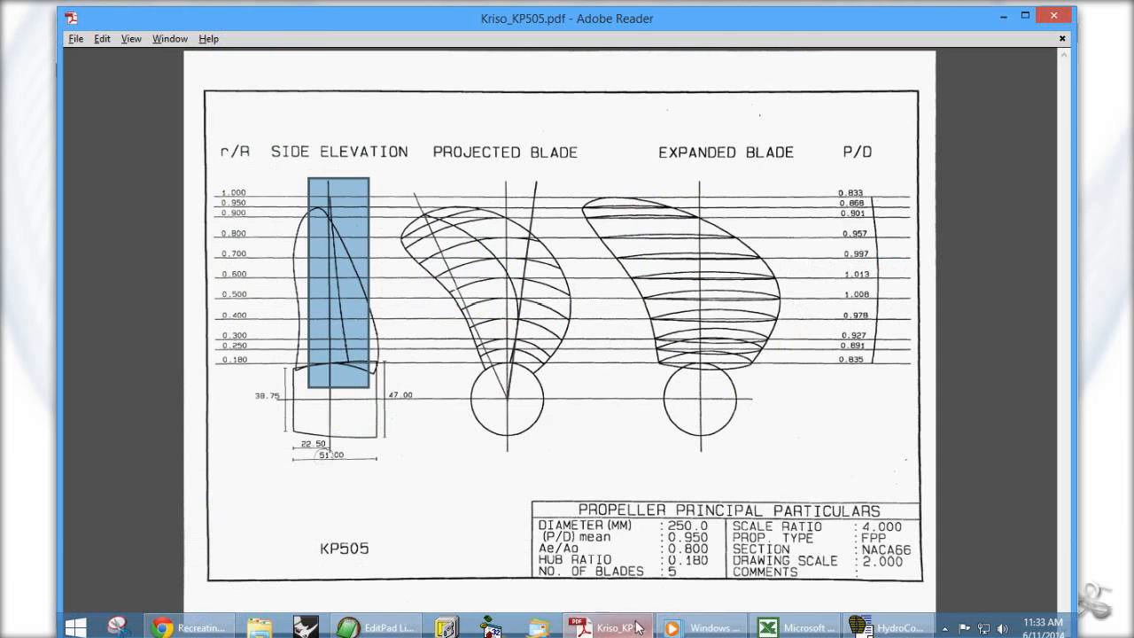
pyautogui.click(559, 344)
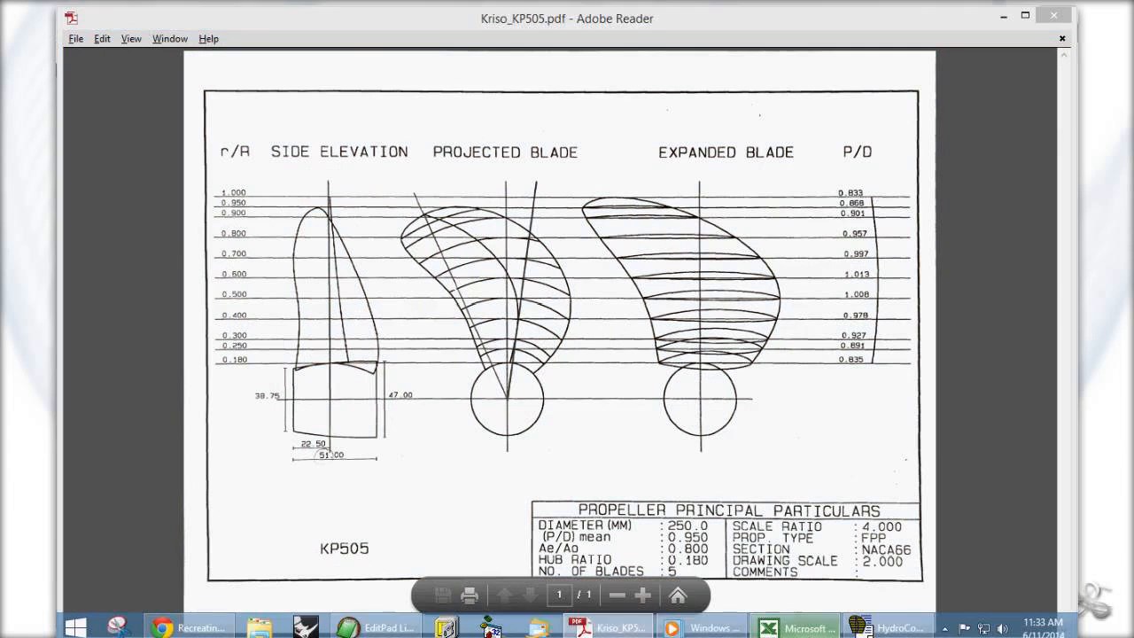
# Step: Switch to Excel and copy the P/D values for r/R 1 to 0.18 on the Distributions sheet
pyautogui.click(791, 627)
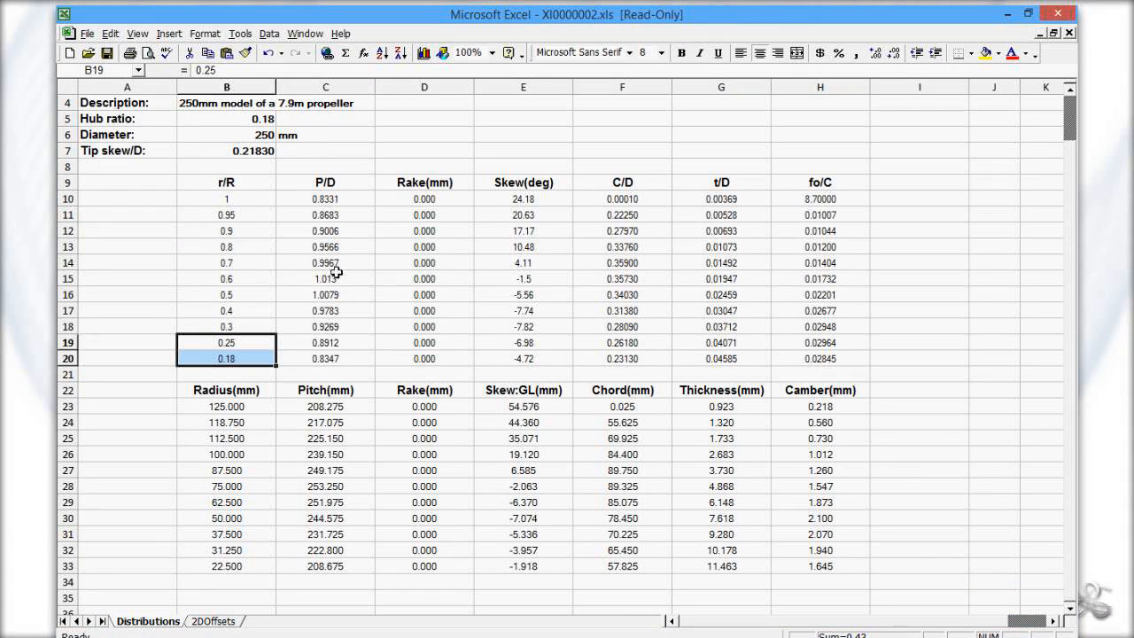
pyautogui.moveTo(345, 204); pyautogui.dragTo(344, 370)
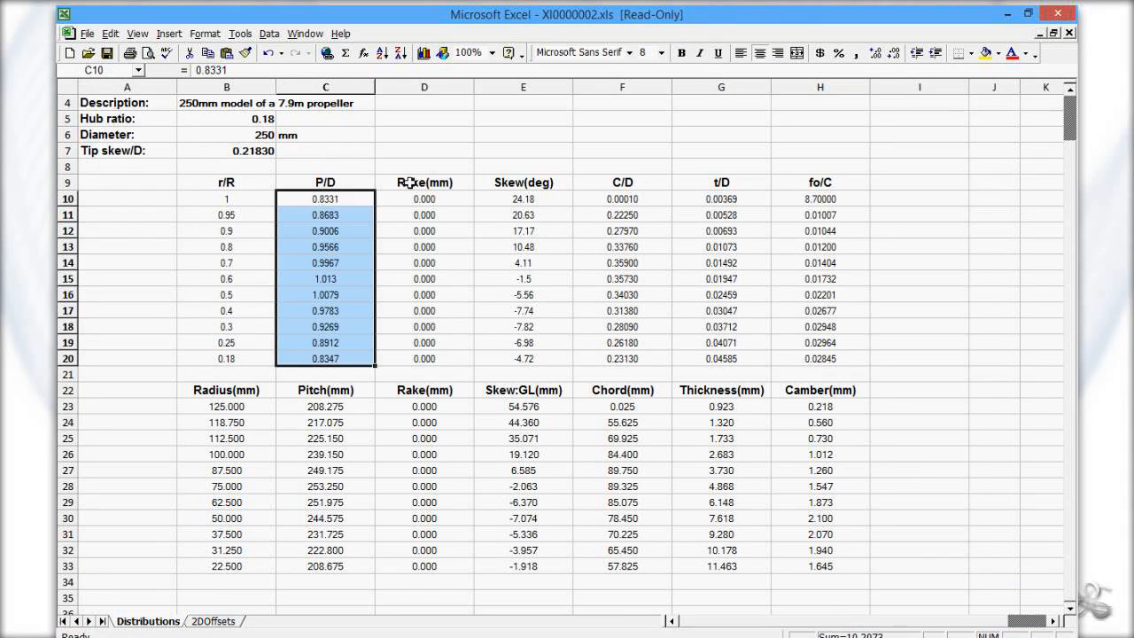
pyautogui.hotkey('ctrl', 'c')
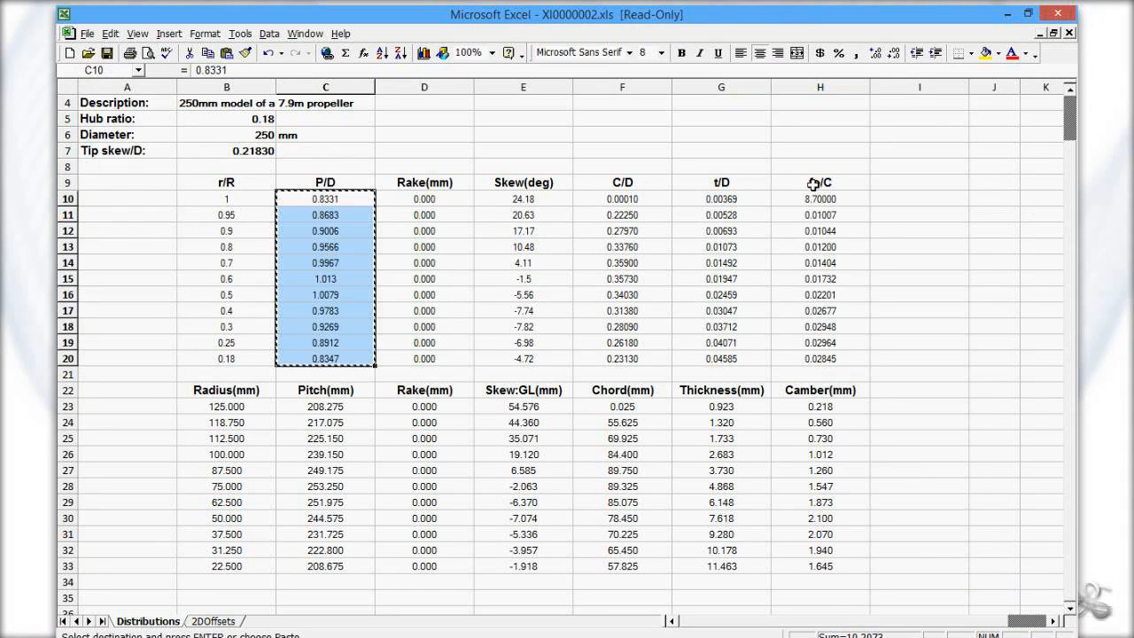
# Step: Return to the PropCad sections data and paste the P/D values into the p/Pnominal column from r/R 1.0 down
pyautogui.click(1010, 16)
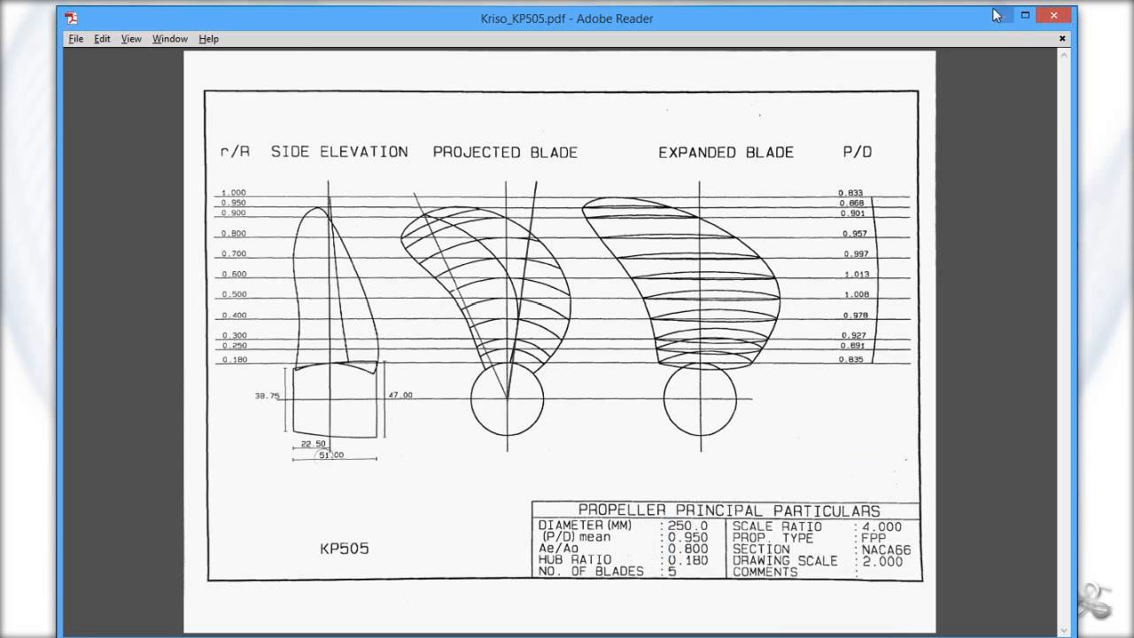
pyautogui.click(1002, 17)
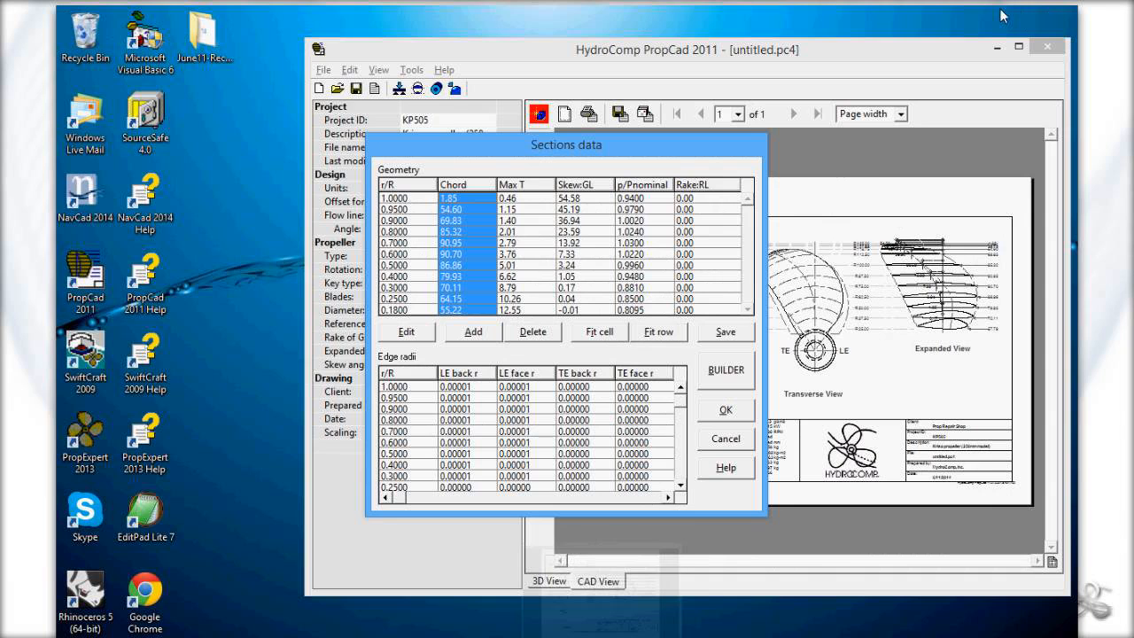
pyautogui.click(611, 628)
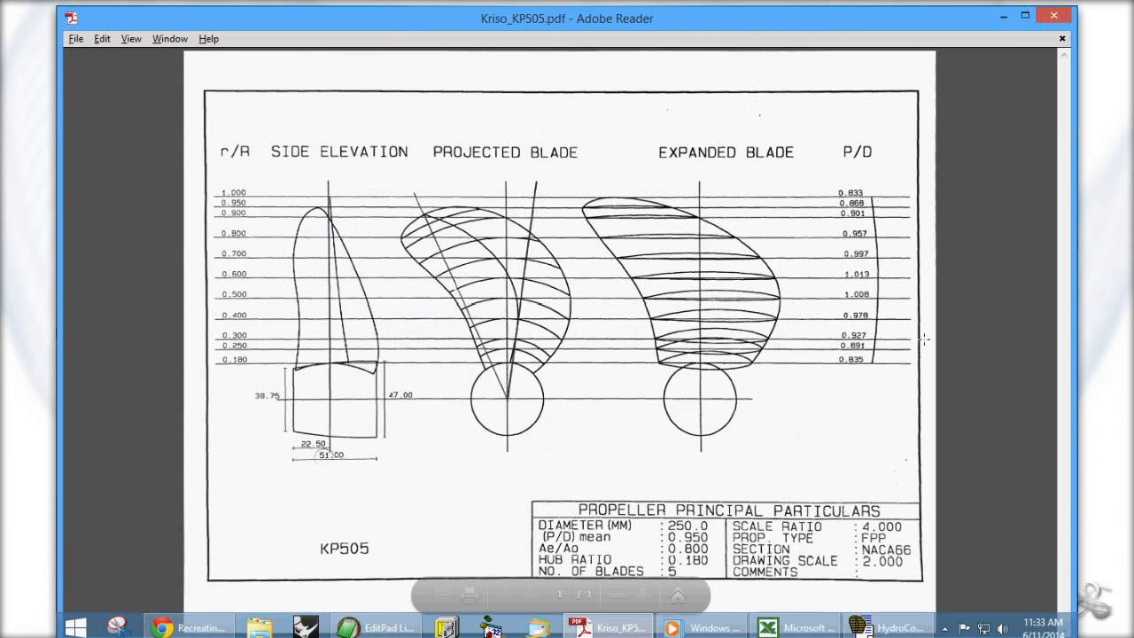
pyautogui.click(1003, 17)
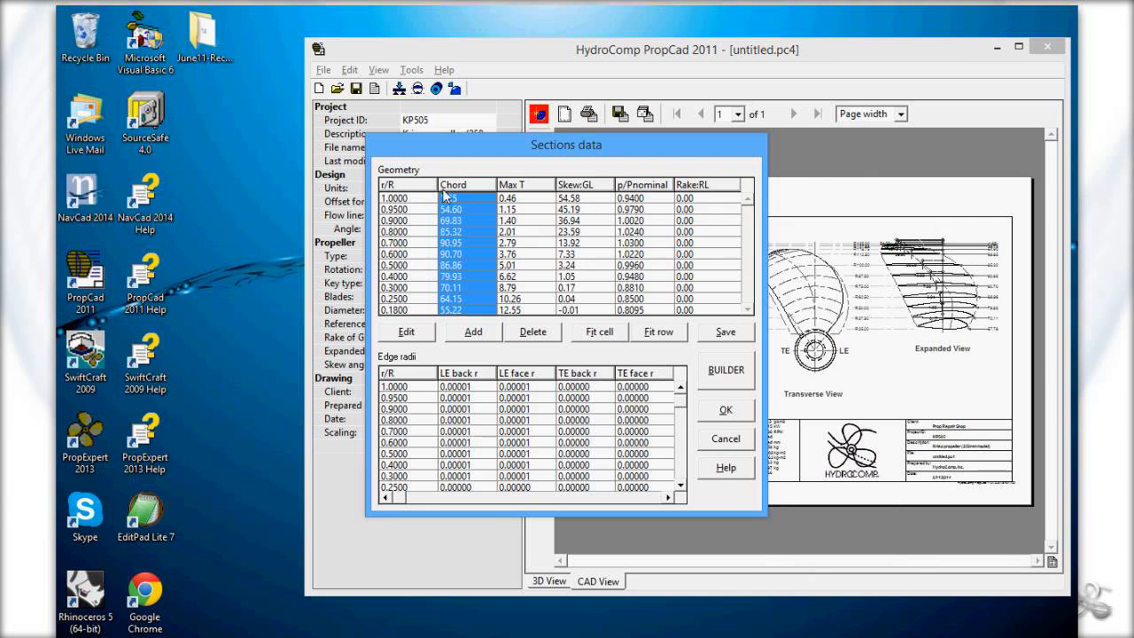
pyautogui.click(701, 199)
pyautogui.click(640, 200)
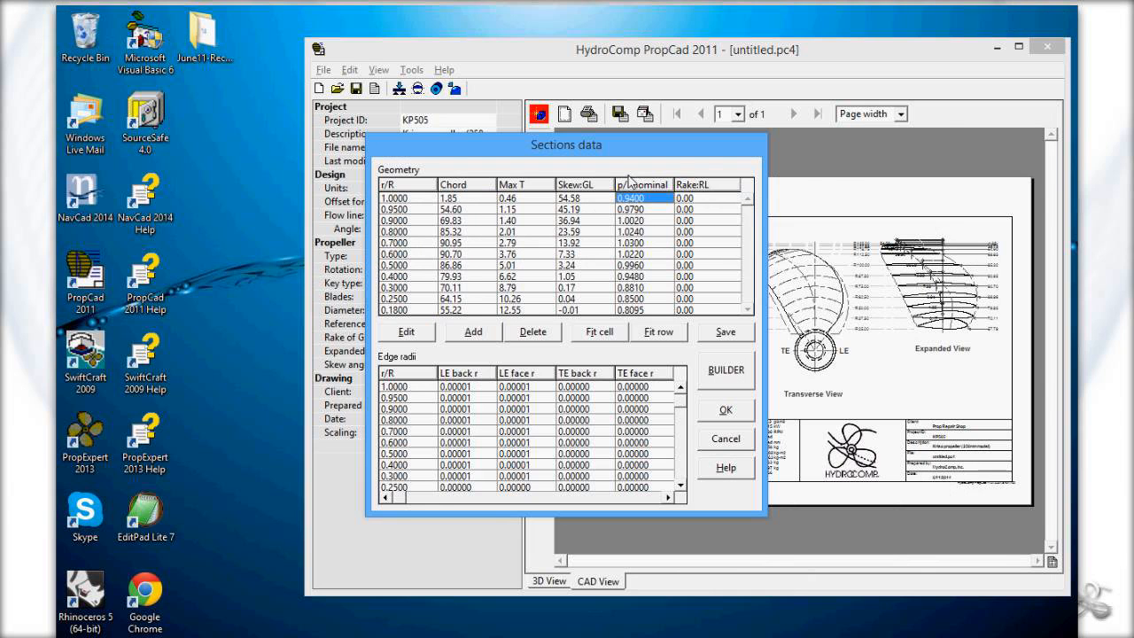
pyautogui.hotkey('ctrl', 'v')
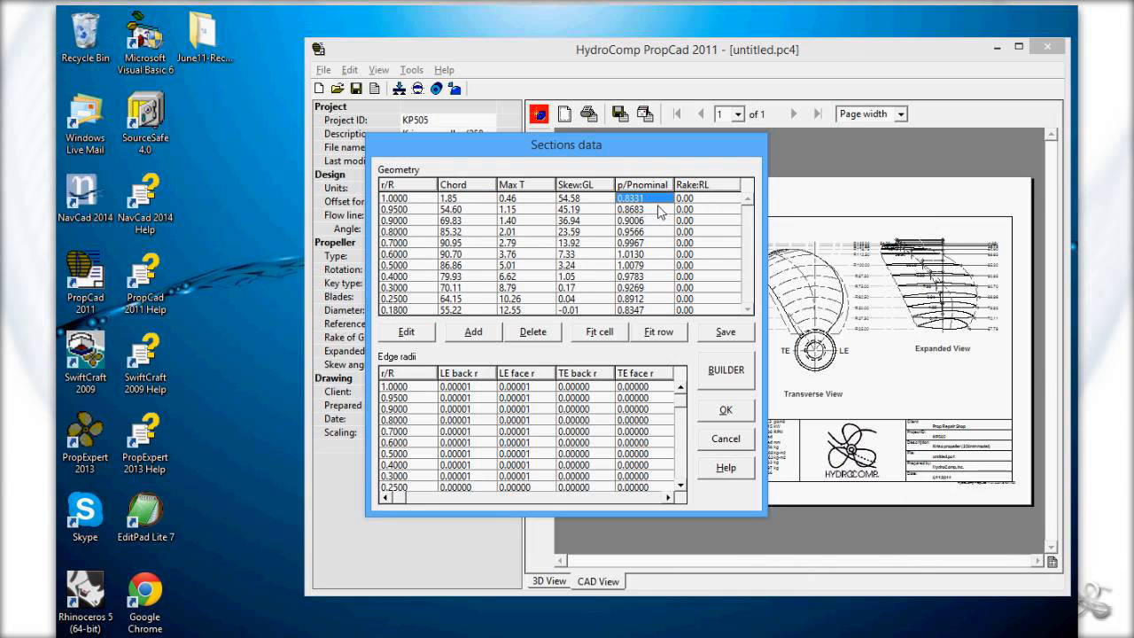
# Step: Copy the Chord(mm) and Thickness(mm) values for all radii from Excel into the Chord and Max T columns of the sections data
pyautogui.moveTo(574, 637)
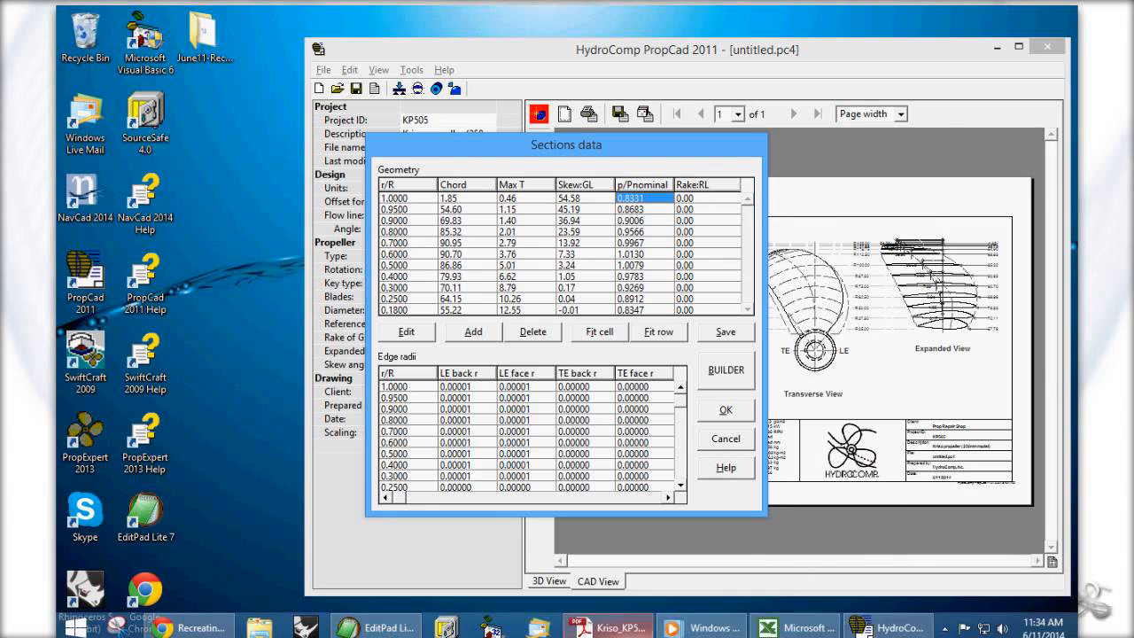
pyautogui.click(799, 632)
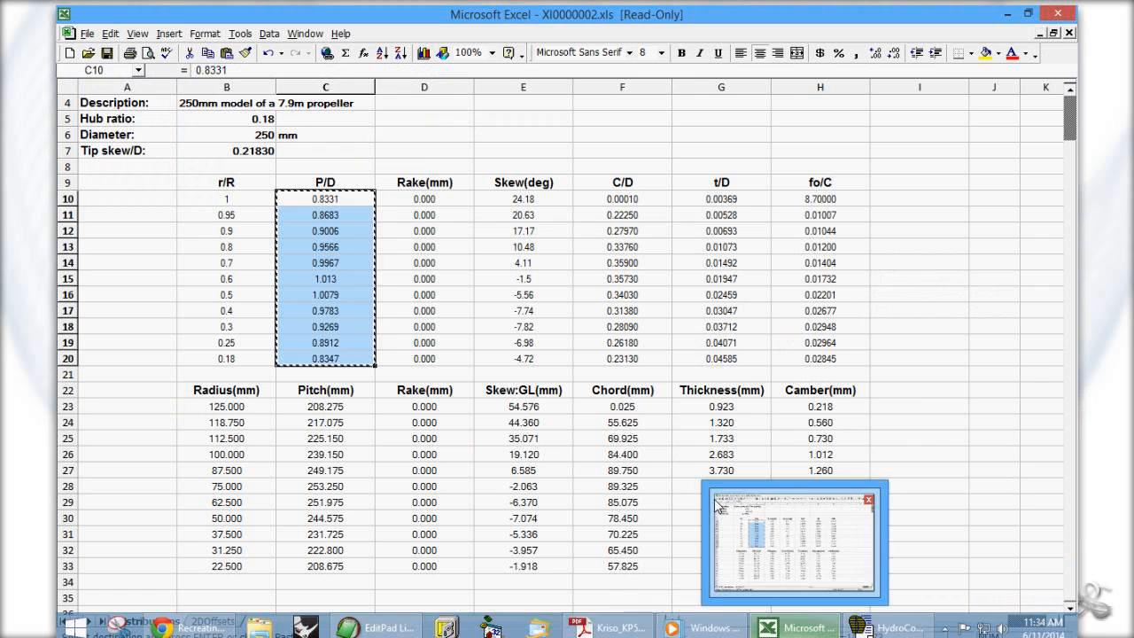
pyautogui.click(737, 510)
pyautogui.keyDown('shift'); pyautogui.click(730, 570); pyautogui.keyUp('shift')
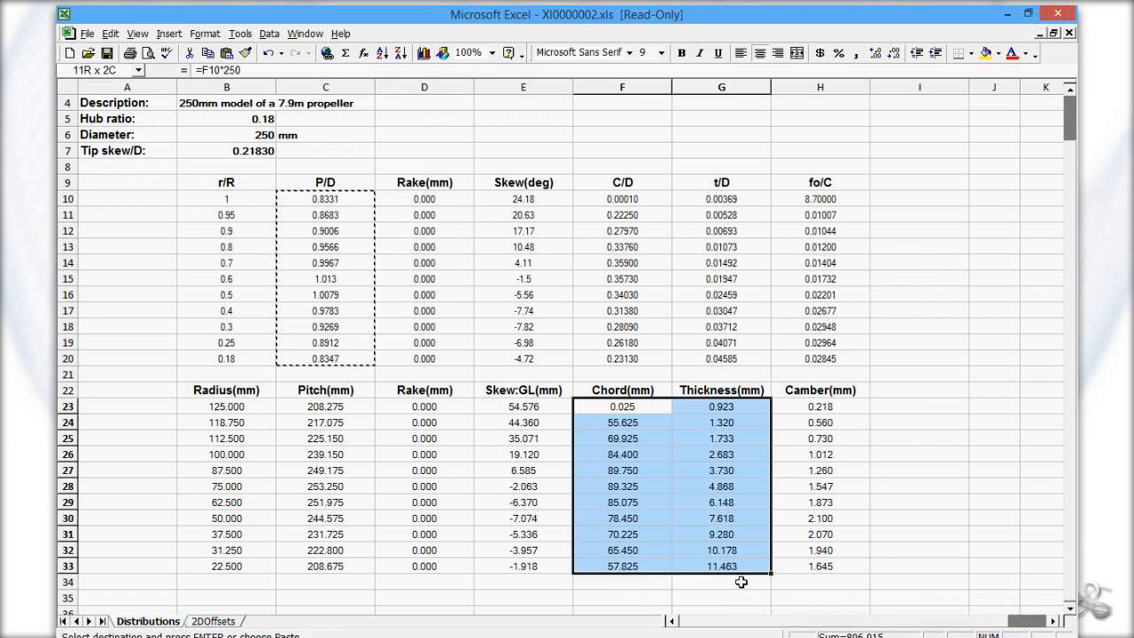
pyautogui.hotkey('ctrl', 'c')
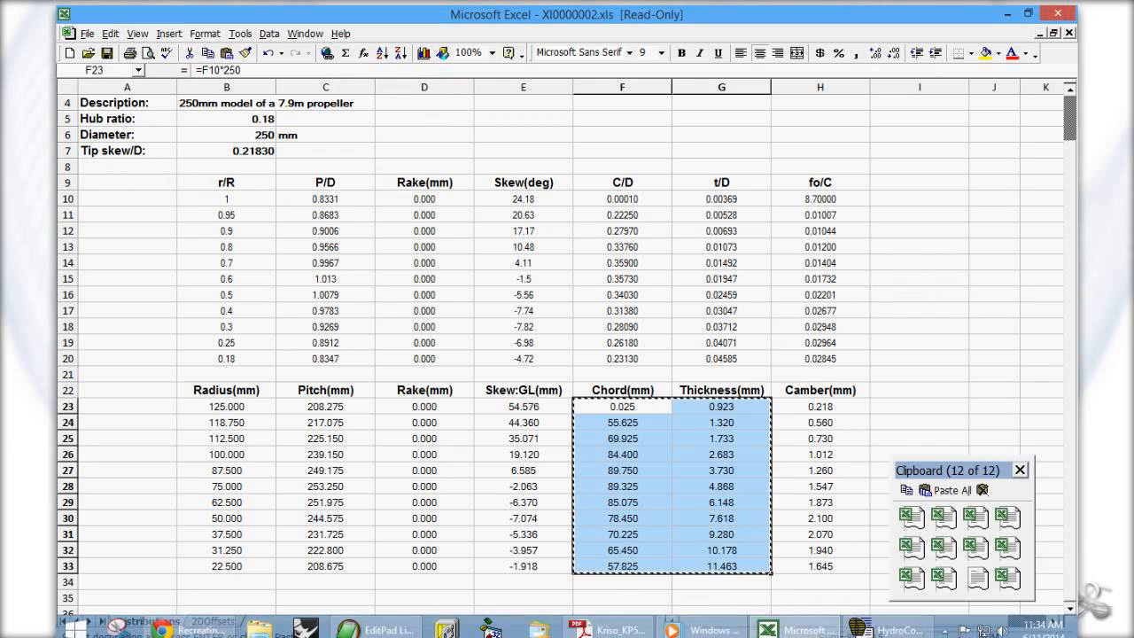
pyautogui.click(772, 632)
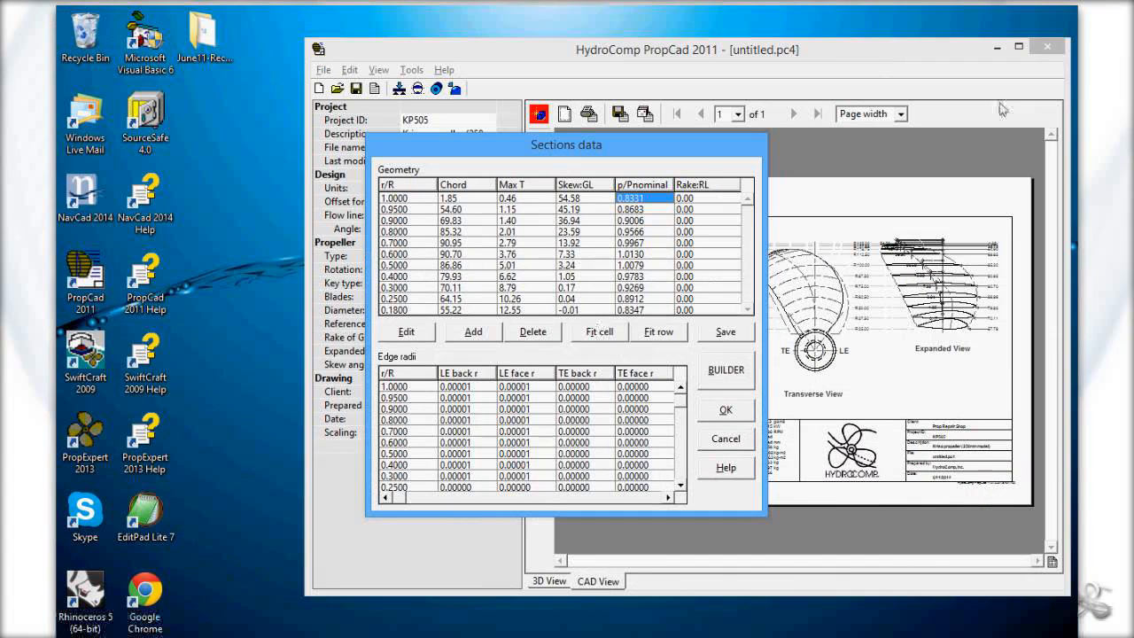
pyautogui.click(1023, 48)
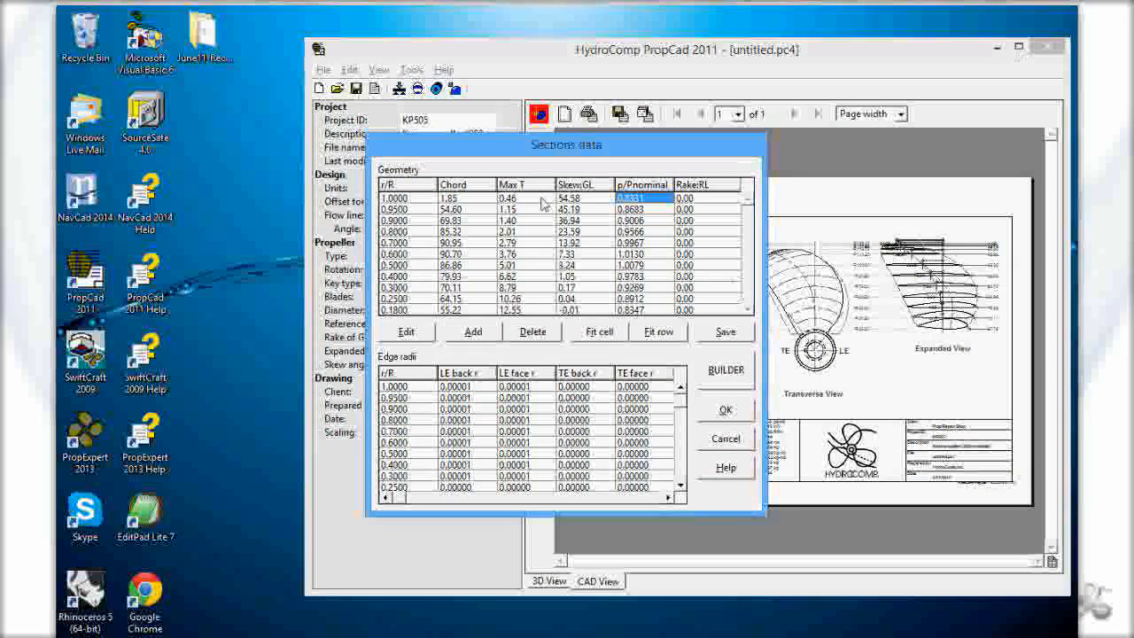
pyautogui.click(486, 200)
pyautogui.hotkey('ctrl', 'v')
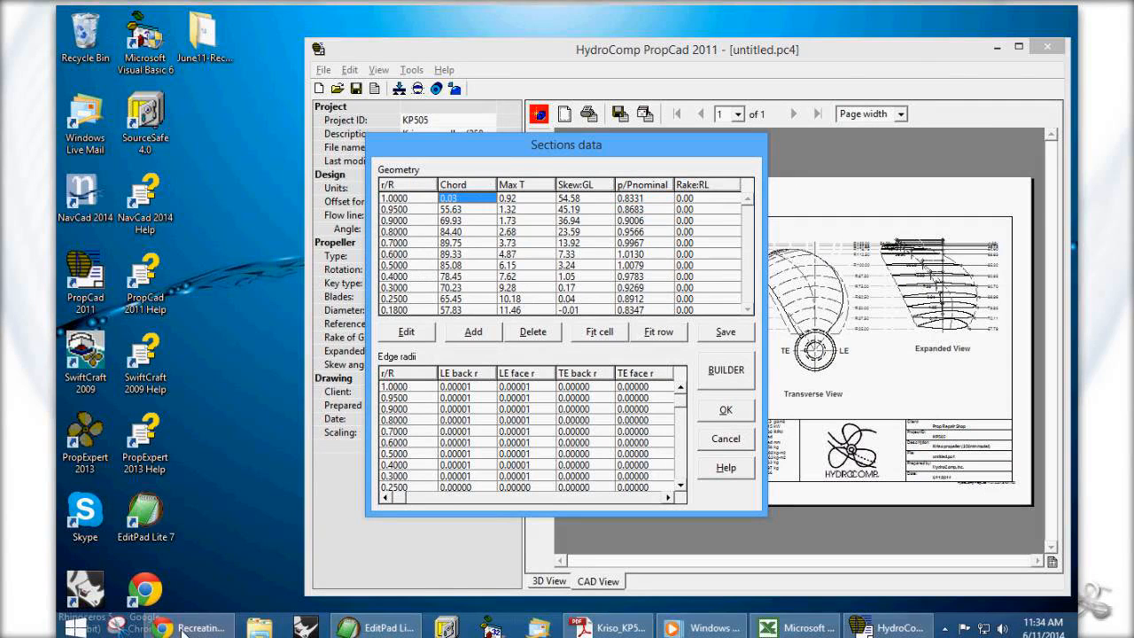
pyautogui.click(183, 632)
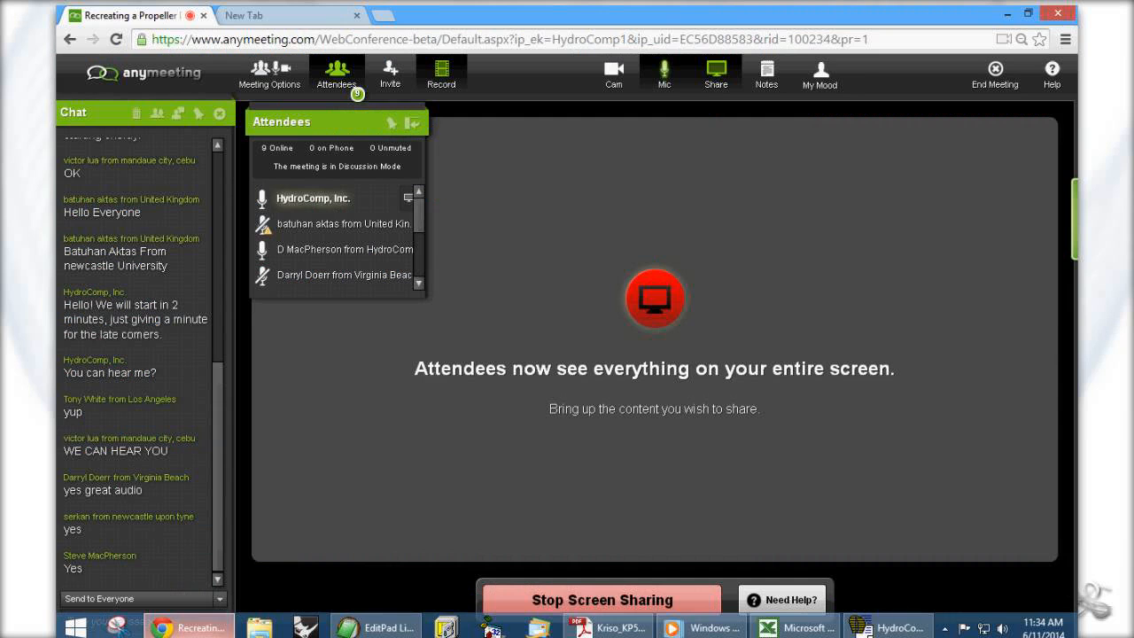
pyautogui.click(189, 627)
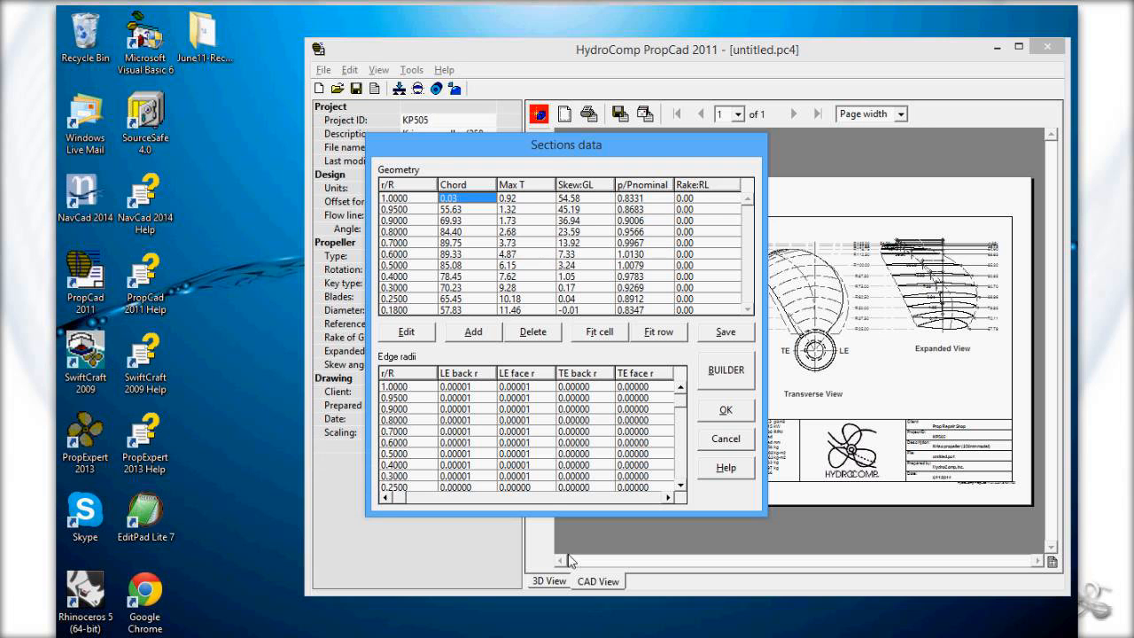
# Step: Copy the Skew:GL(mm) values for all radii from Excel, accepting the clipboard replacement, and paste them into the Rake:RL column of the sections data
pyautogui.click(795, 628)
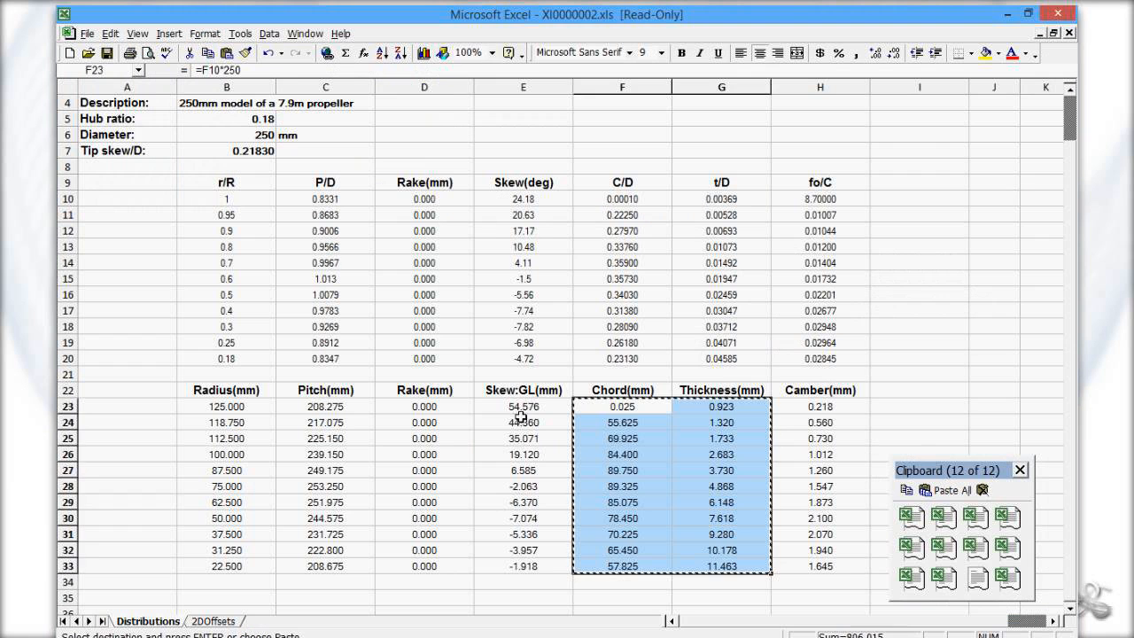
pyautogui.moveTo(523, 406); pyautogui.dragTo(518, 571)
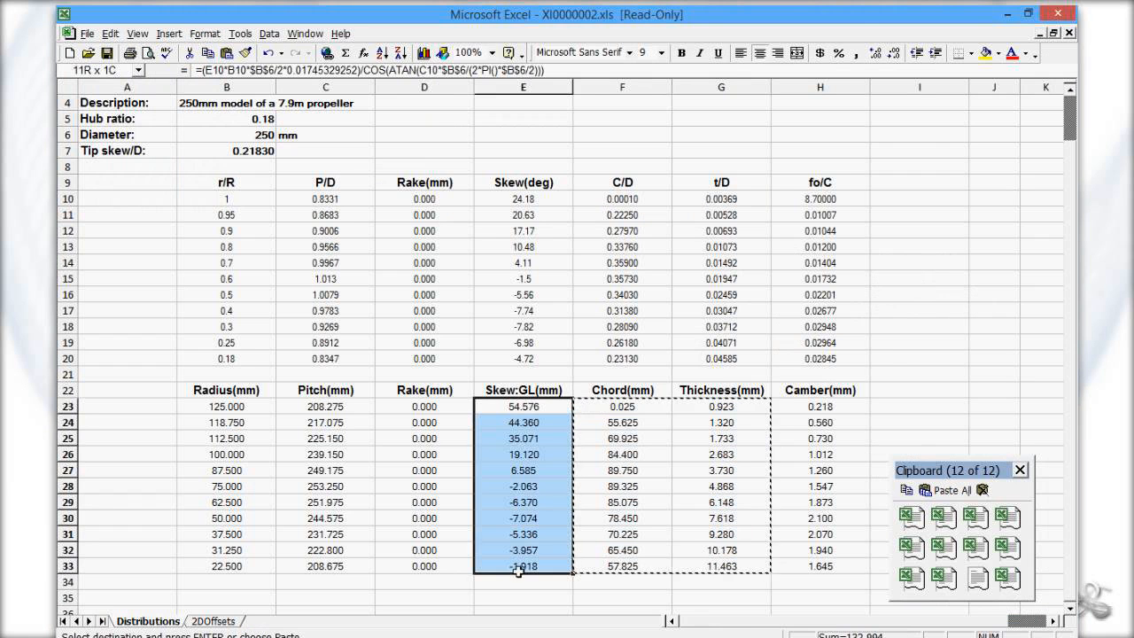
pyautogui.hotkey('ctrl', 'c')
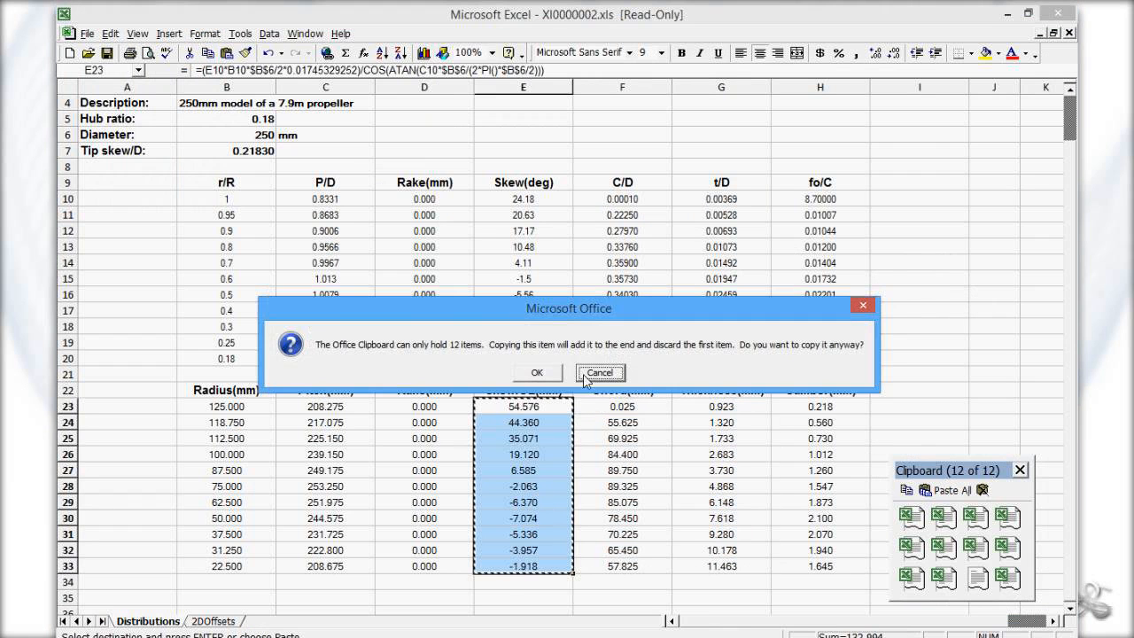
pyautogui.click(553, 376)
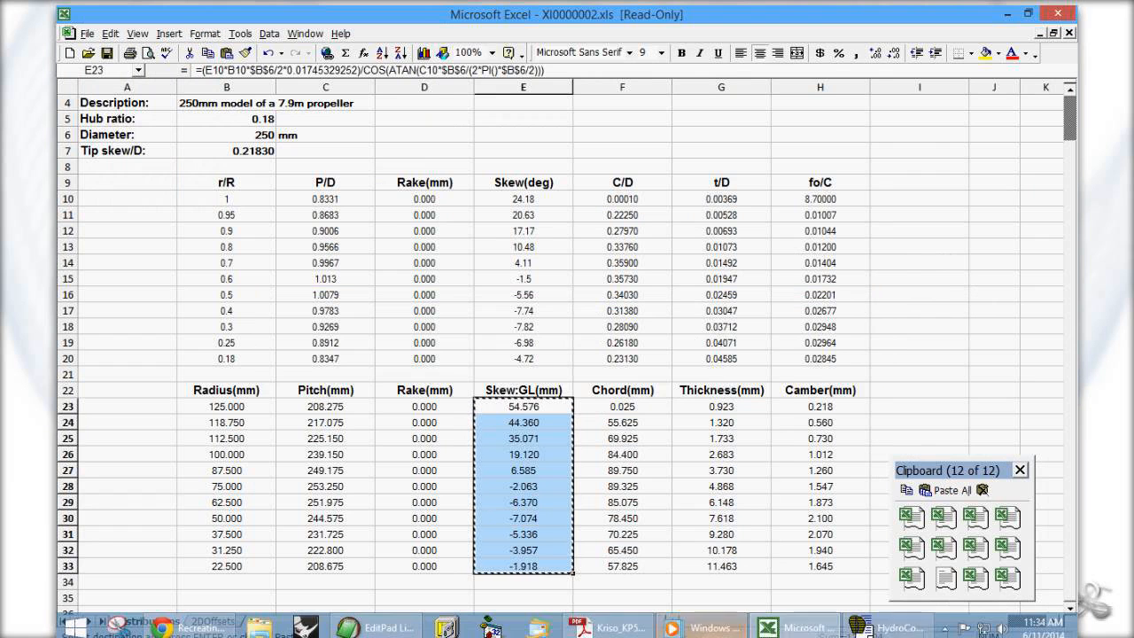
pyautogui.click(878, 627)
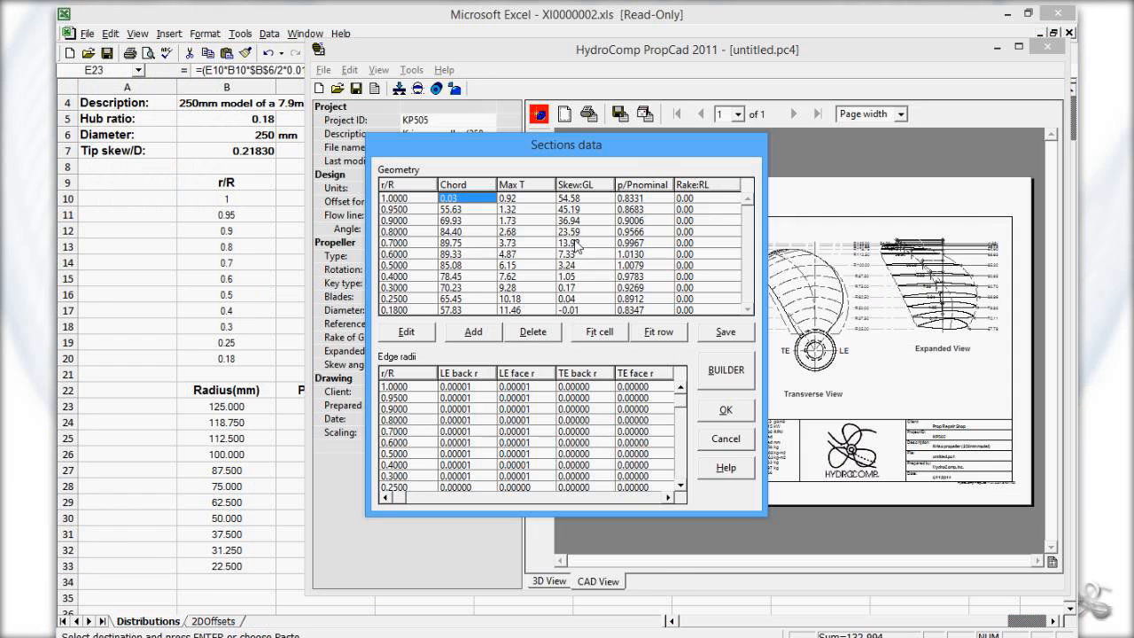
pyautogui.click(696, 199)
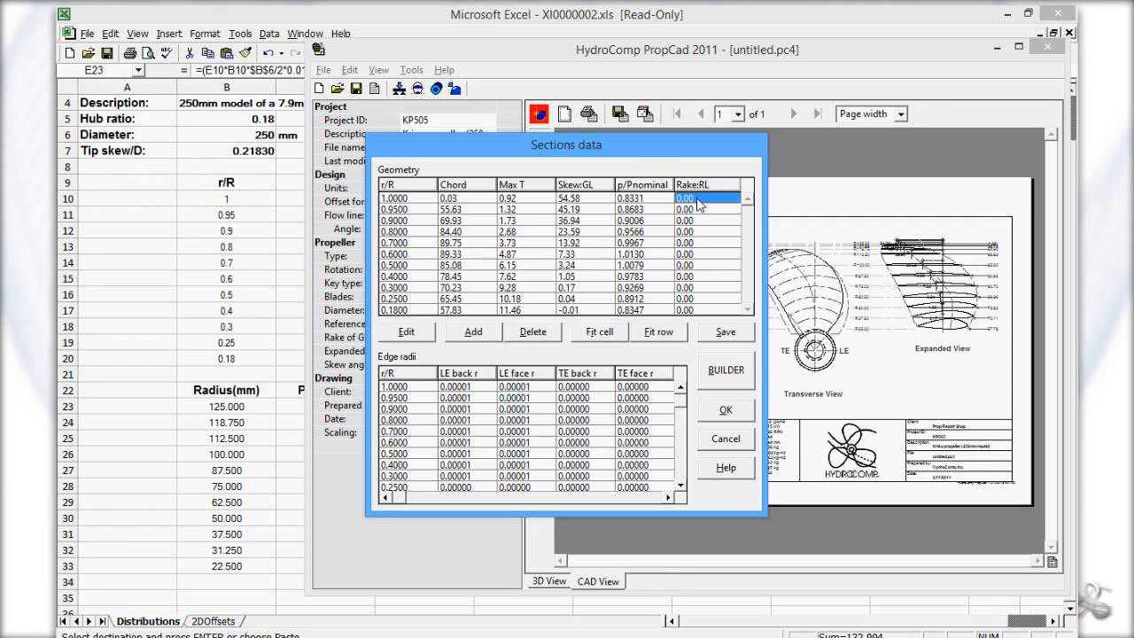
pyautogui.hotkey('ctrl', 'v')
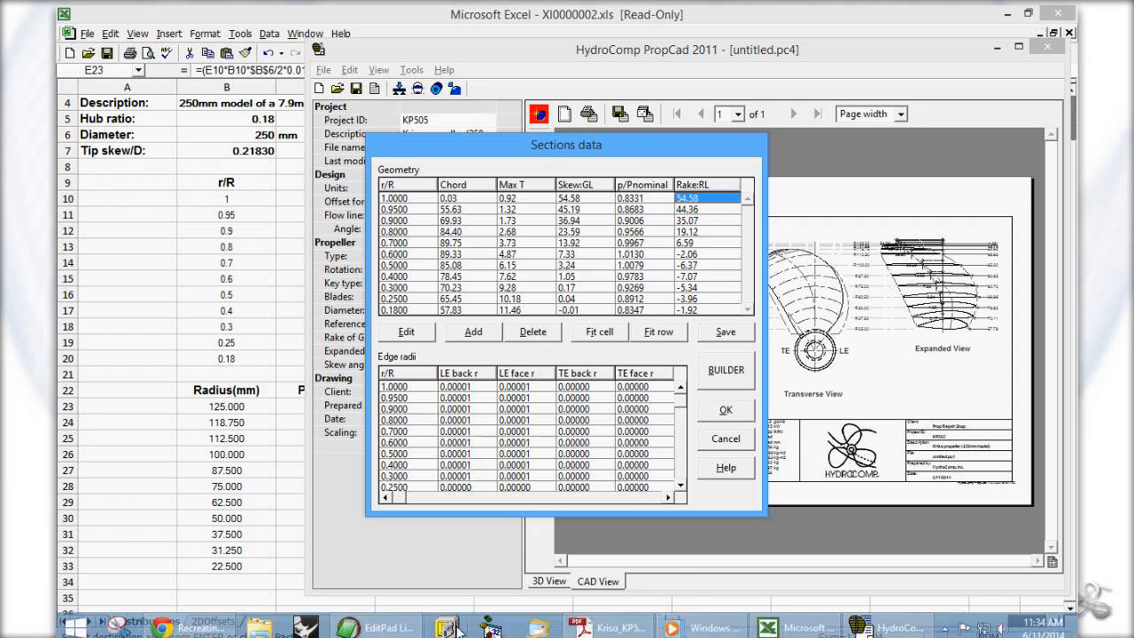
# Step: Switch to the AnyMeeting session in Chrome and mute the unmuted HydroComp attendee in the attendee list
pyautogui.click(190, 622)
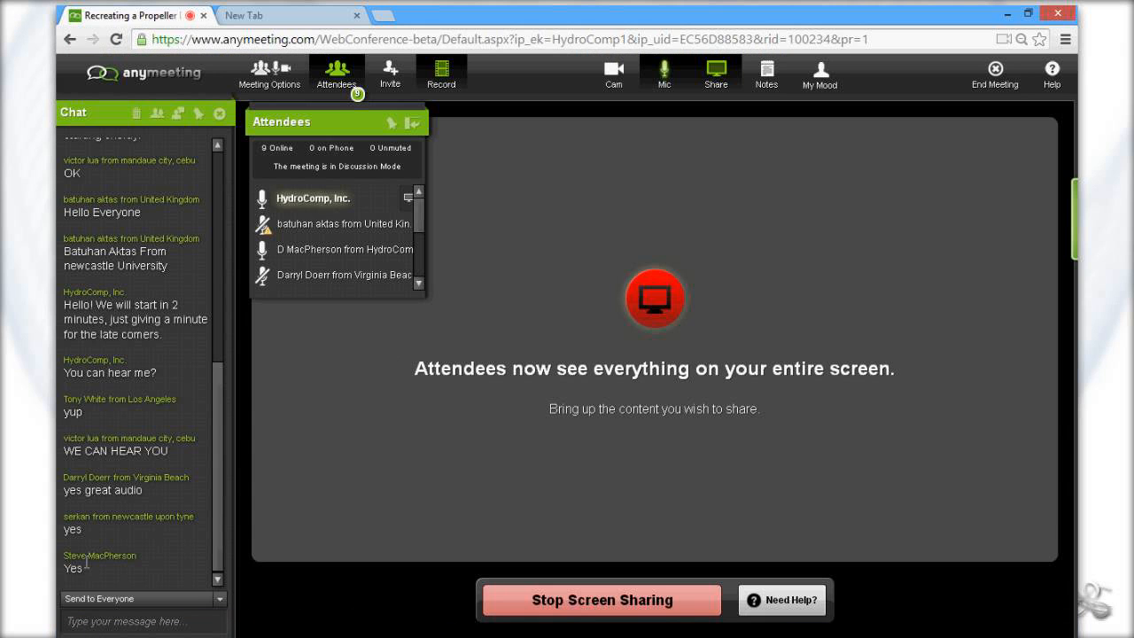
pyautogui.moveTo(428, 222); pyautogui.dragTo(427, 244)
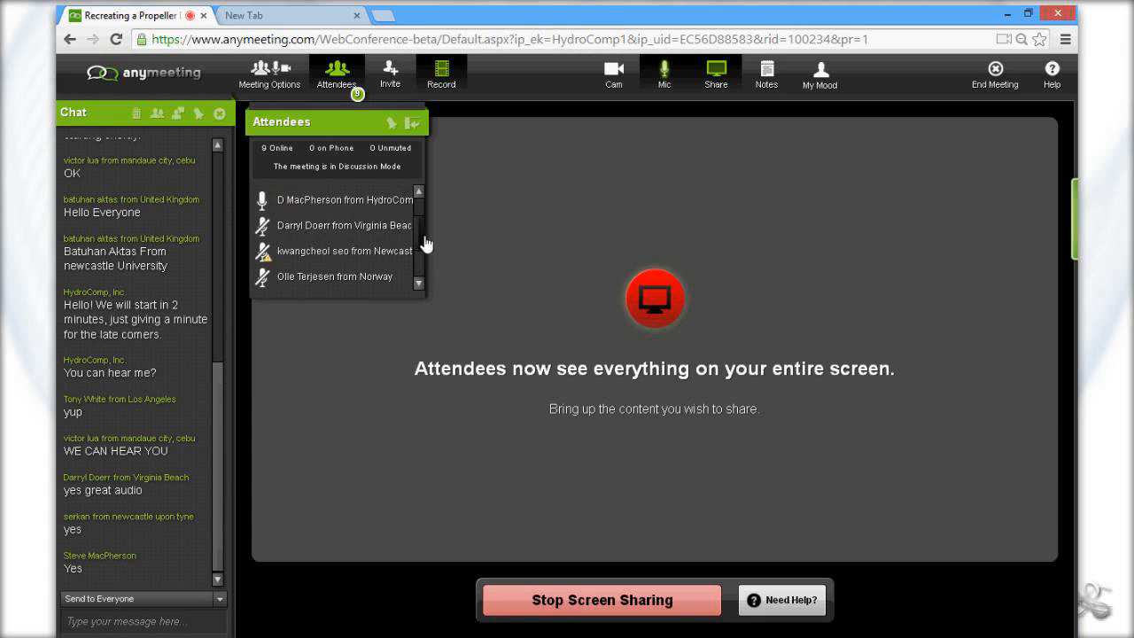
pyautogui.click(263, 200)
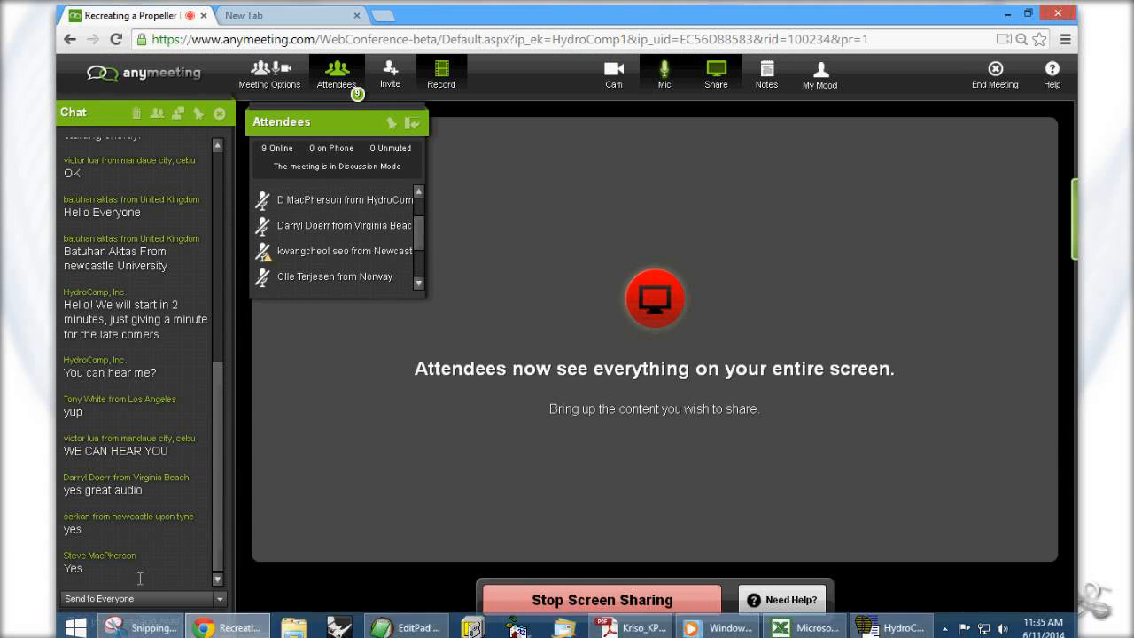
# Step: Close the Snipping Tool, send "Audio problems?" to everyone in the meeting chat, and return to the Excel and PropCad windows
pyautogui.rightClick(163, 613)
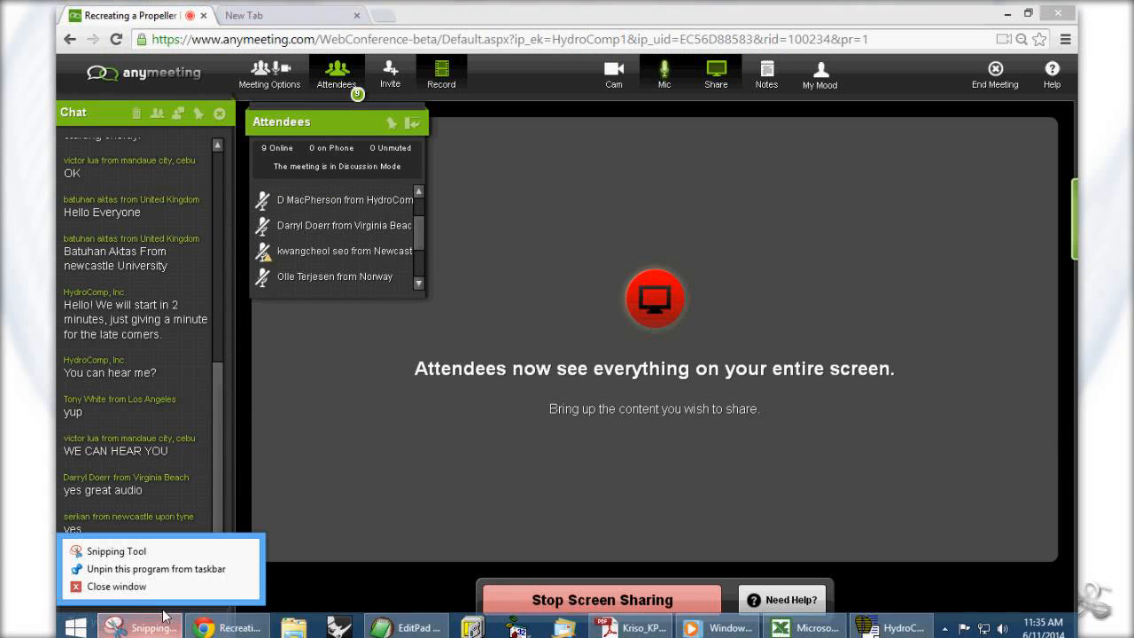
pyautogui.click(156, 586)
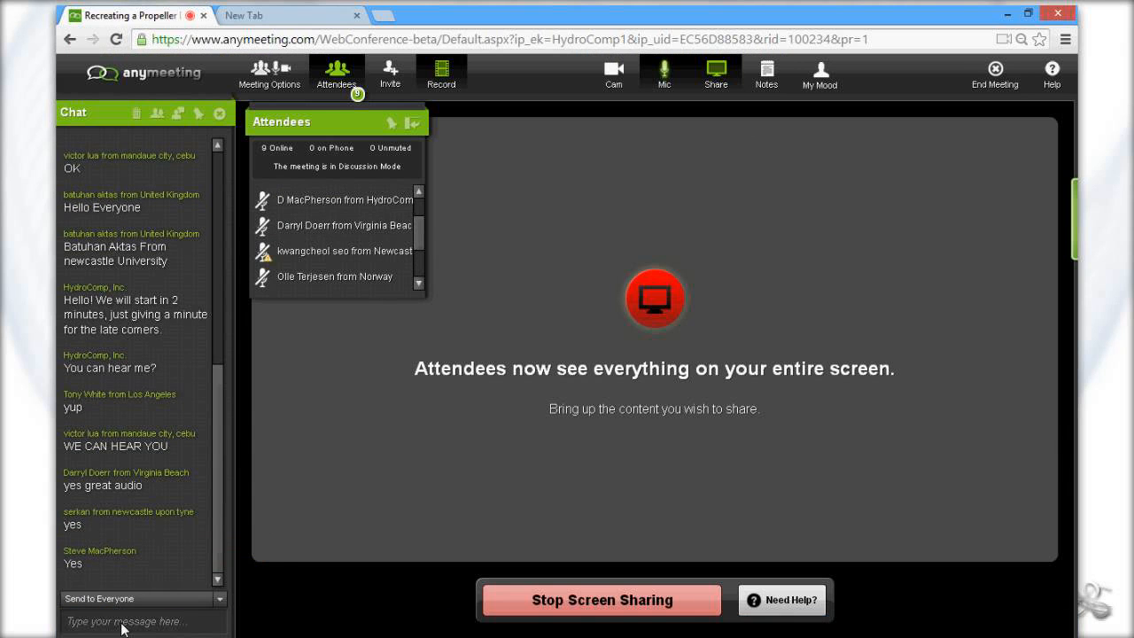
pyautogui.click(122, 623)
pyautogui.write('Audio')
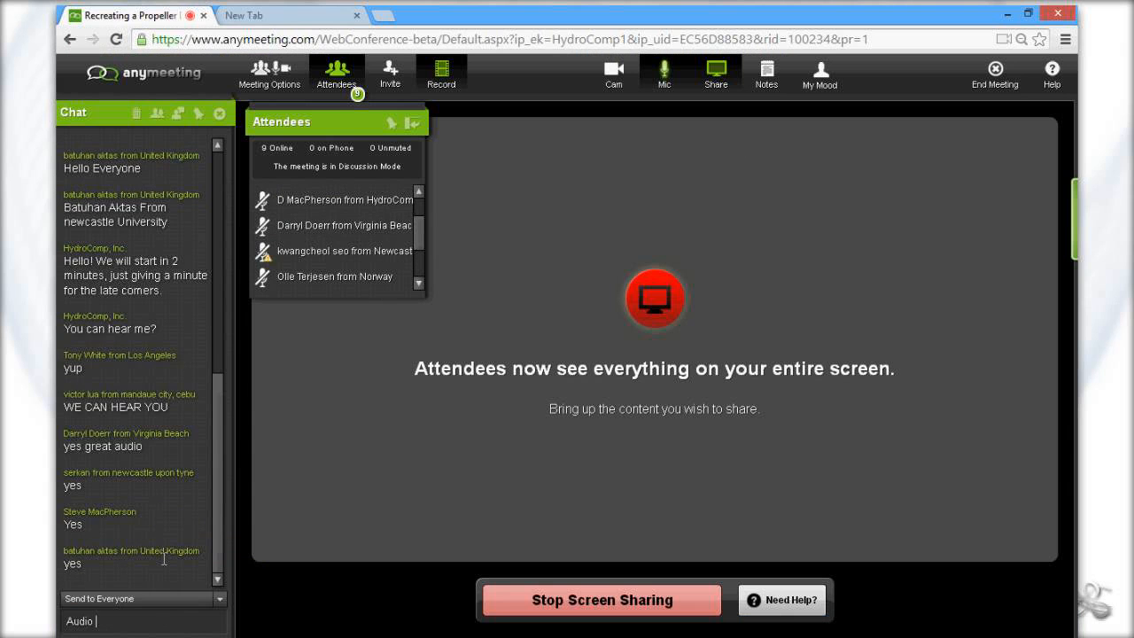
pyautogui.write(' problem')
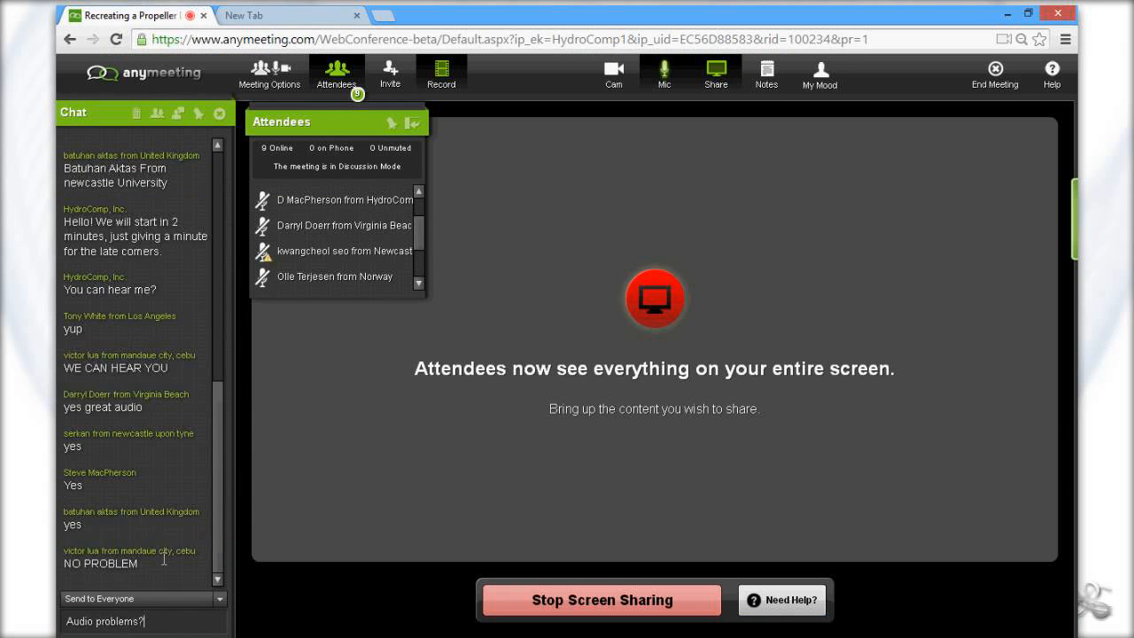
pyautogui.write('s?')
pyautogui.press('Return')
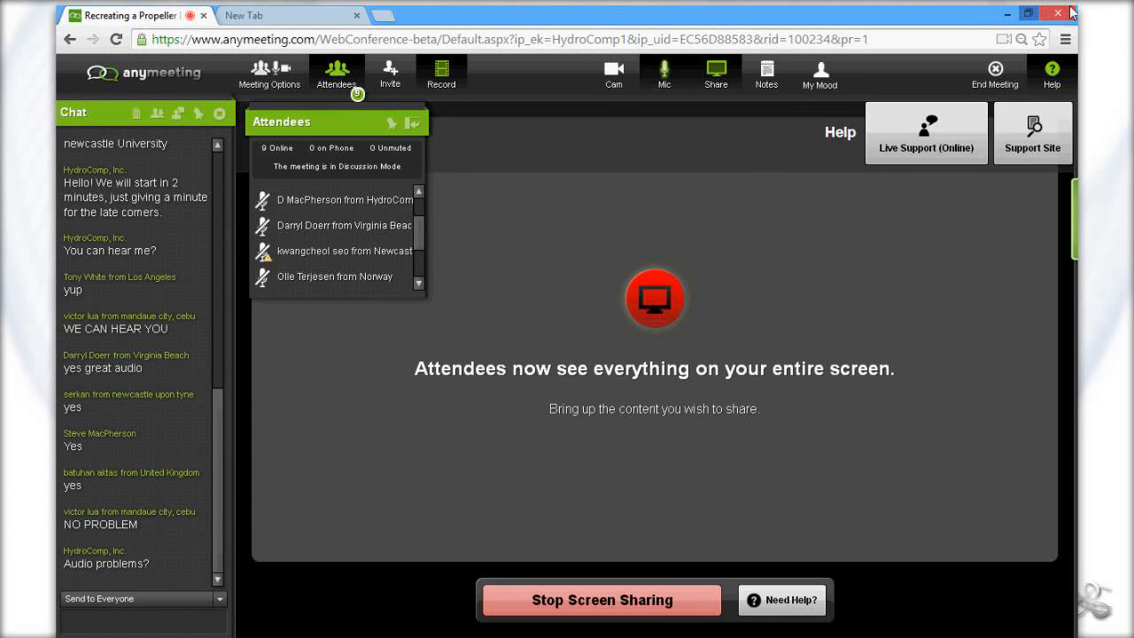
pyautogui.click(1010, 13)
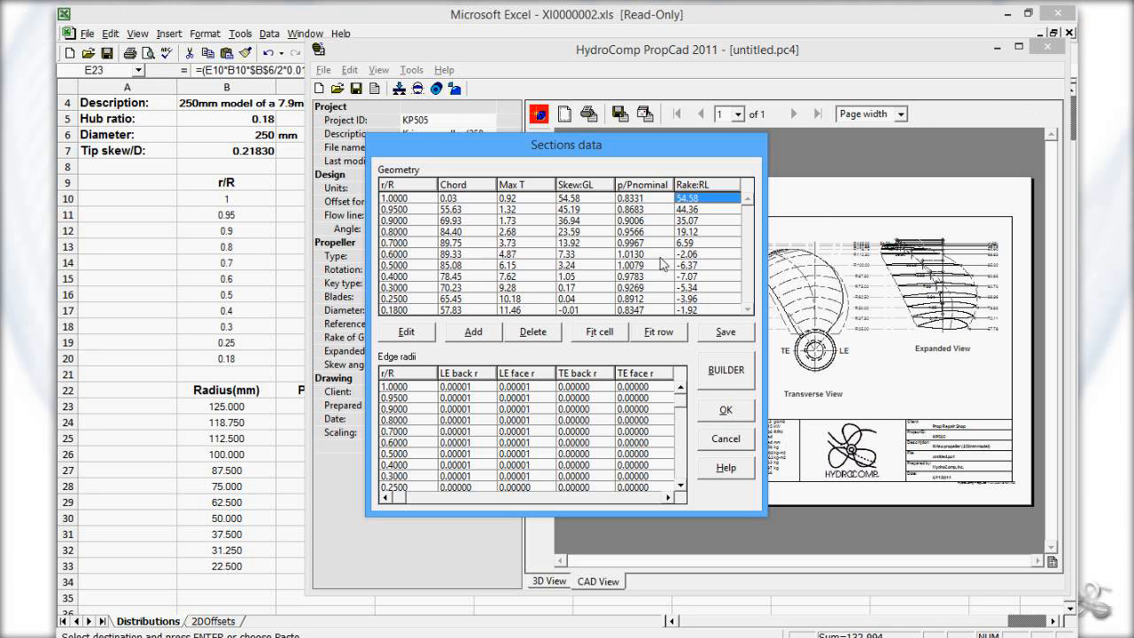
# Step: Paste the copied skew values into the Skew:GL column of the sections data from r/R 1.0 down
pyautogui.moveTo(529, 634)
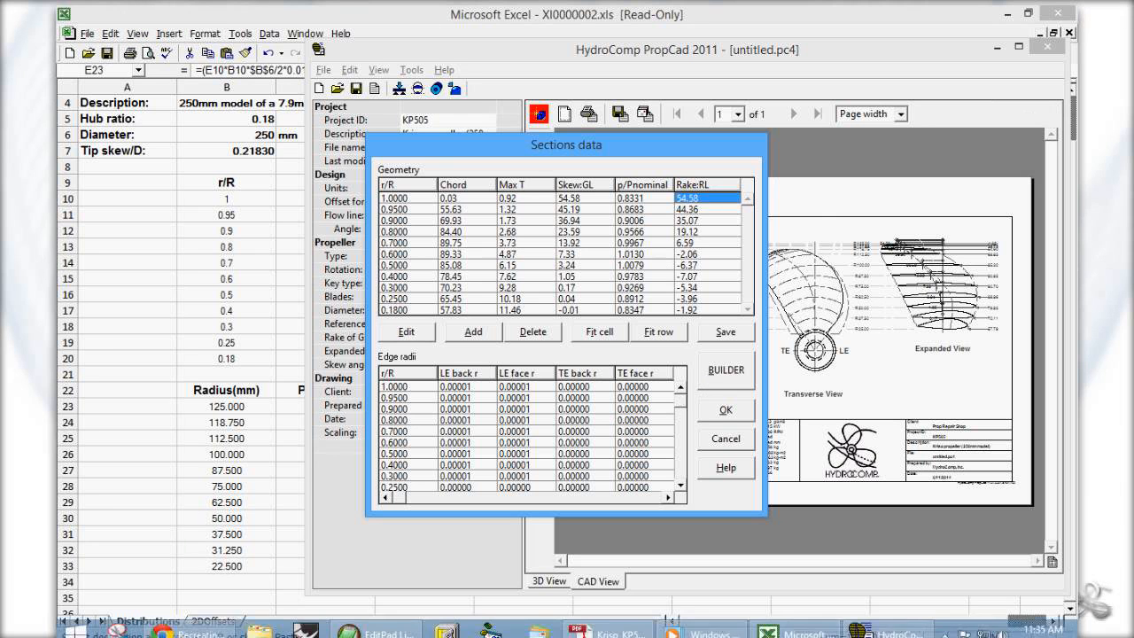
pyautogui.click(574, 210)
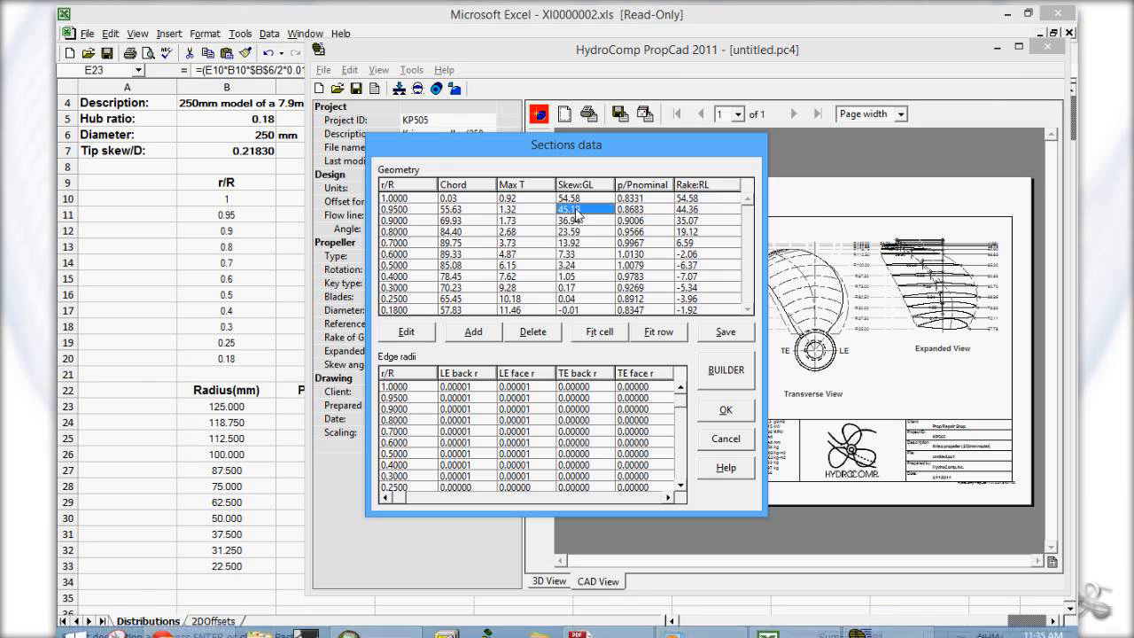
pyautogui.click(576, 199)
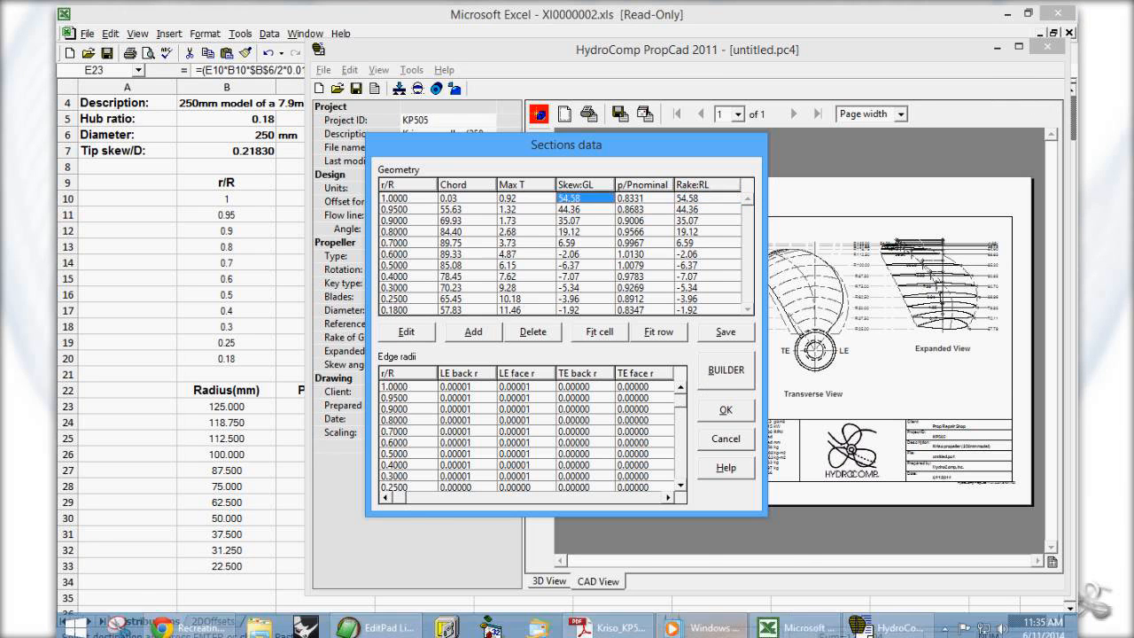
# Step: Copy the Rake(mm) values for all radii from Excel and paste them into the Rake:RL column of PropCad's sections data
pyautogui.click(795, 628)
pyautogui.moveTo(432, 408); pyautogui.dragTo(436, 567)
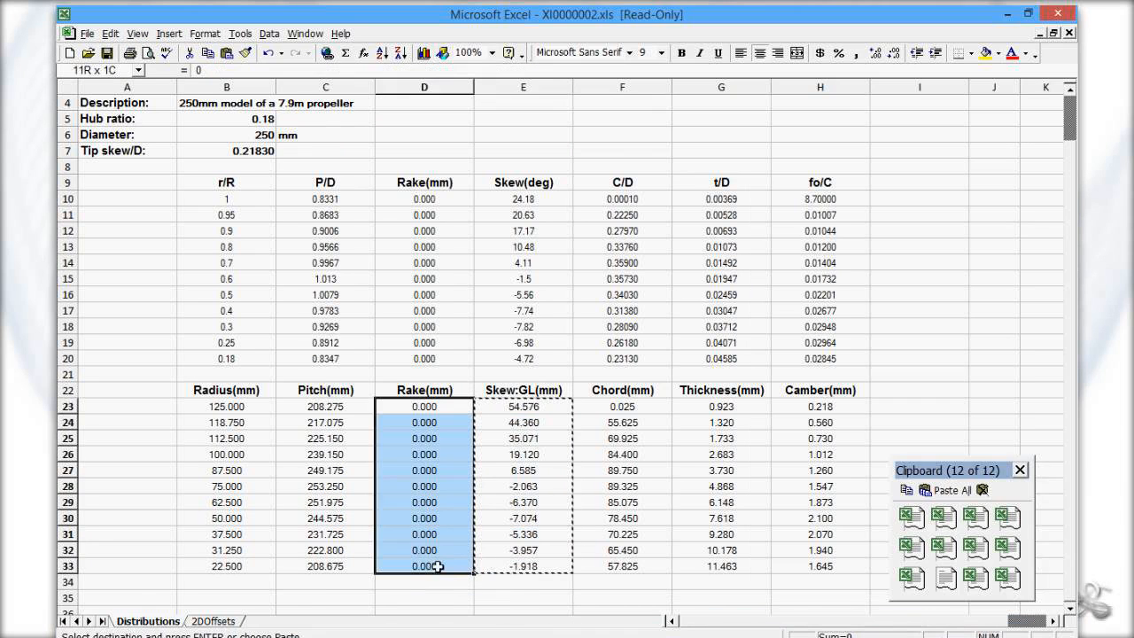
pyautogui.hotkey('ctrl', 'c')
pyautogui.click(882, 628)
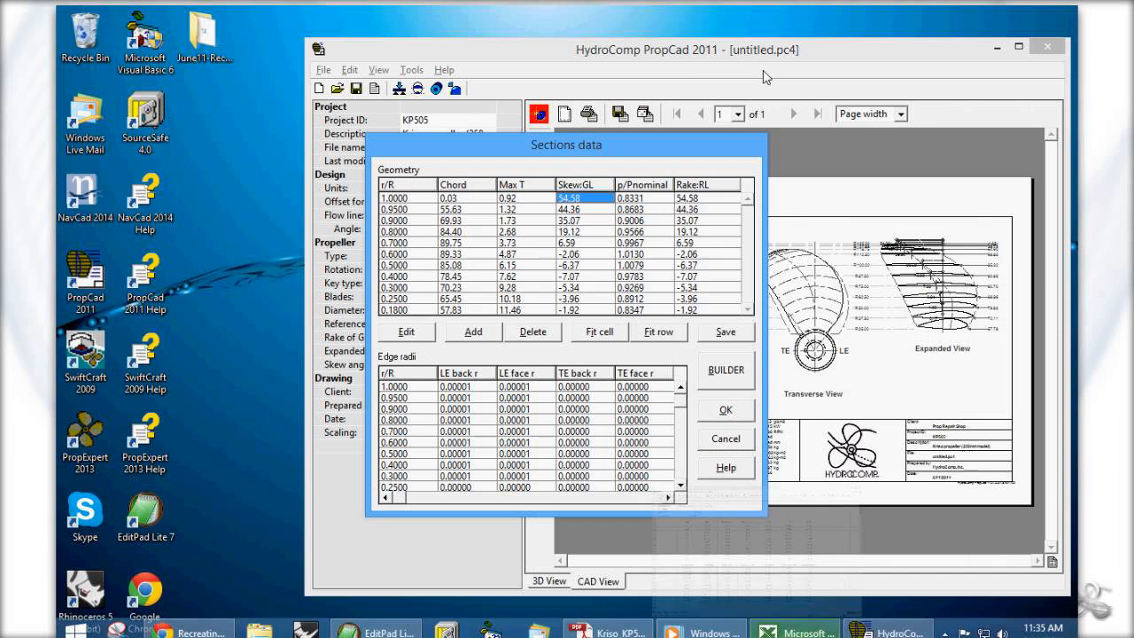
pyautogui.click(706, 197)
pyautogui.hotkey('ctrl', 'v')
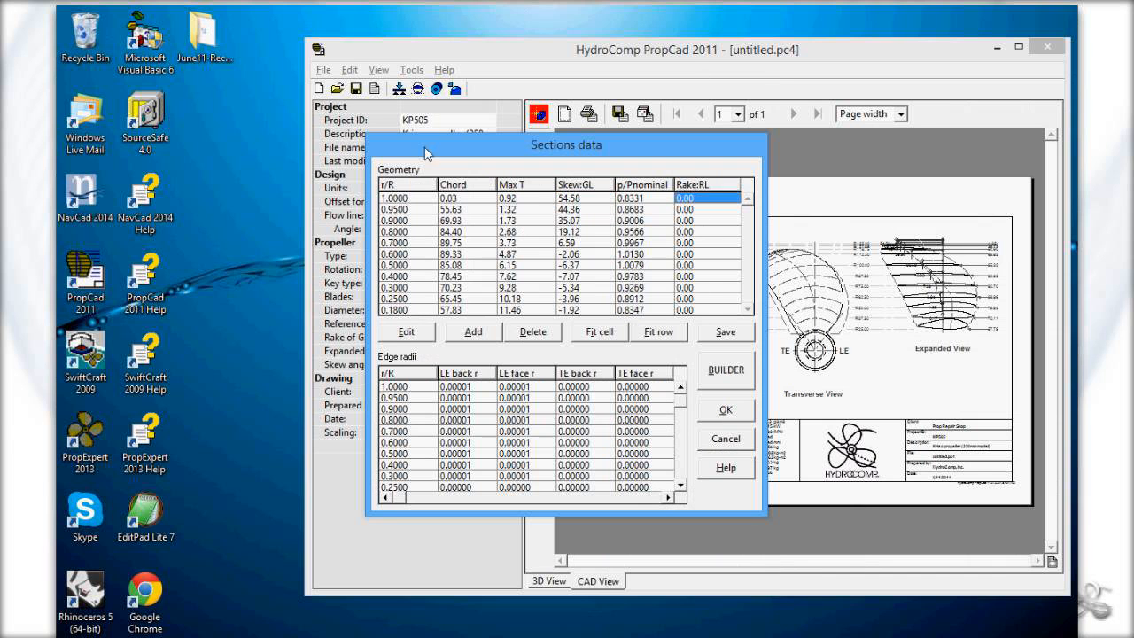
# Step: Accept the sections data and regenerate the CAD drawing in the maximized PropCad window
pyautogui.click(409, 199)
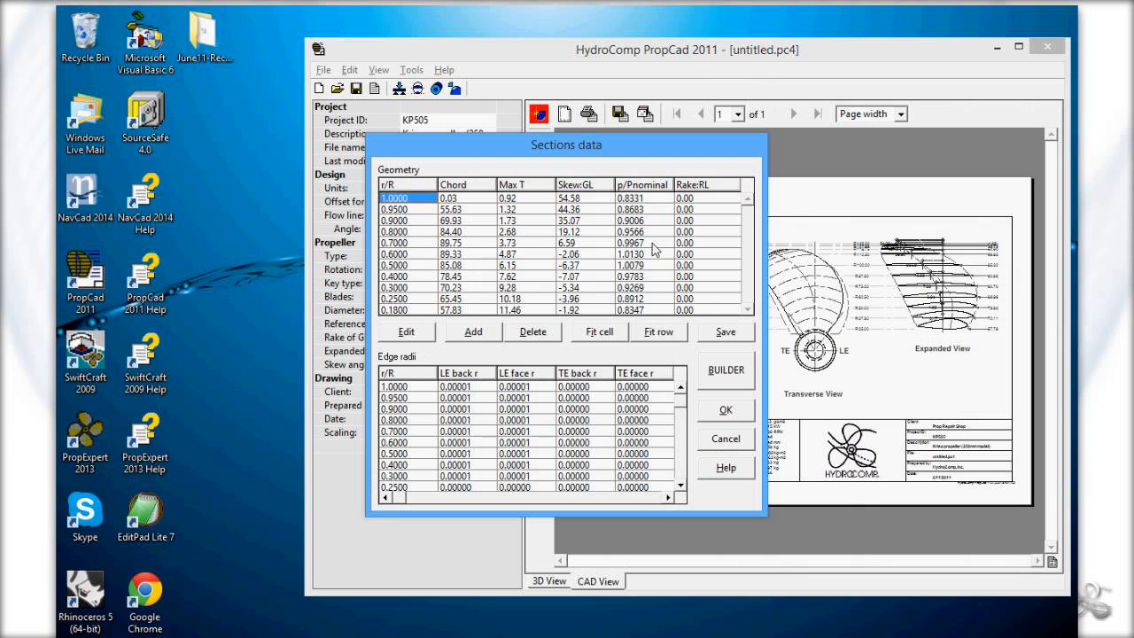
pyautogui.click(723, 411)
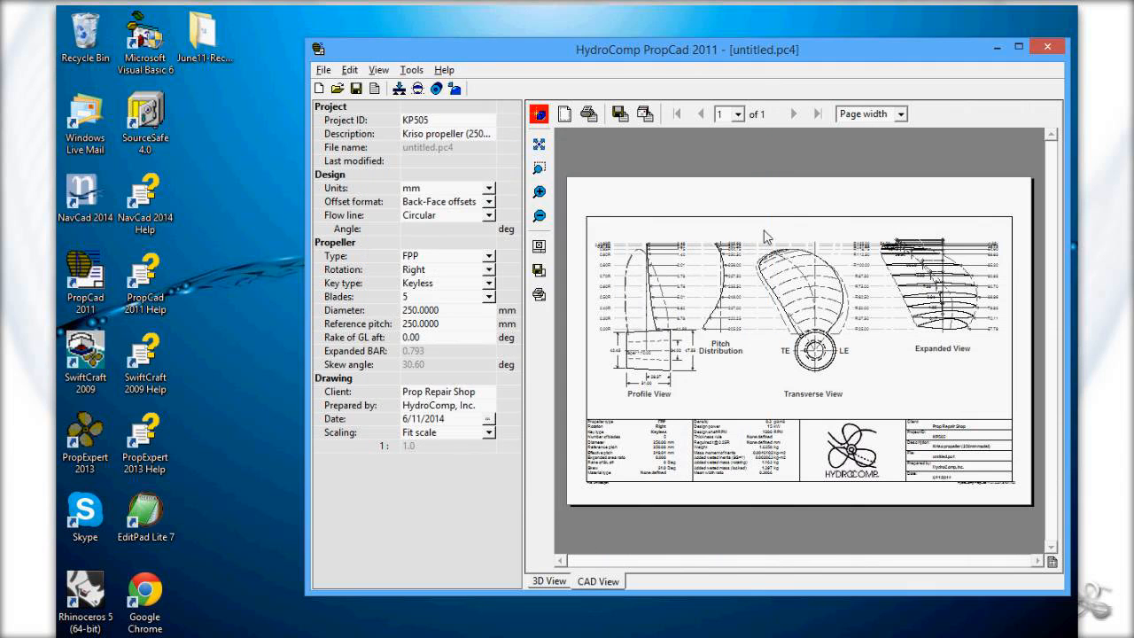
pyautogui.doubleClick(872, 53)
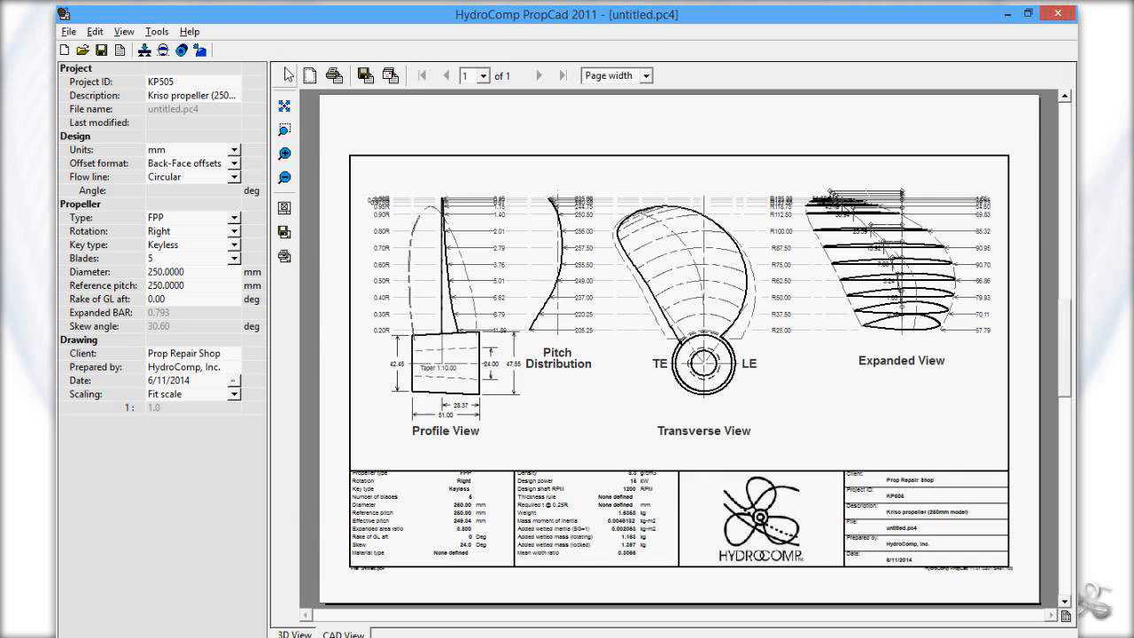
pyautogui.click(284, 76)
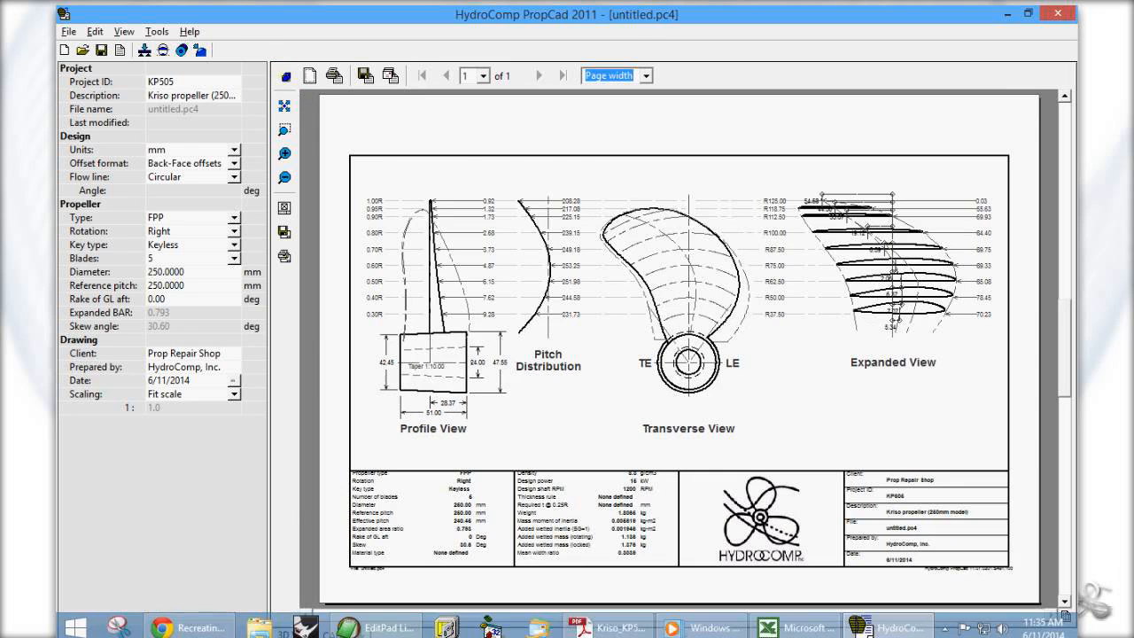
# Step: Switch to Kriso_KP505.pdf in Adobe Reader, compare its blade views and hub dimensions with the PropCad drawing, and return to PropCad
pyautogui.click(608, 626)
pyautogui.doubleClick(840, 30)
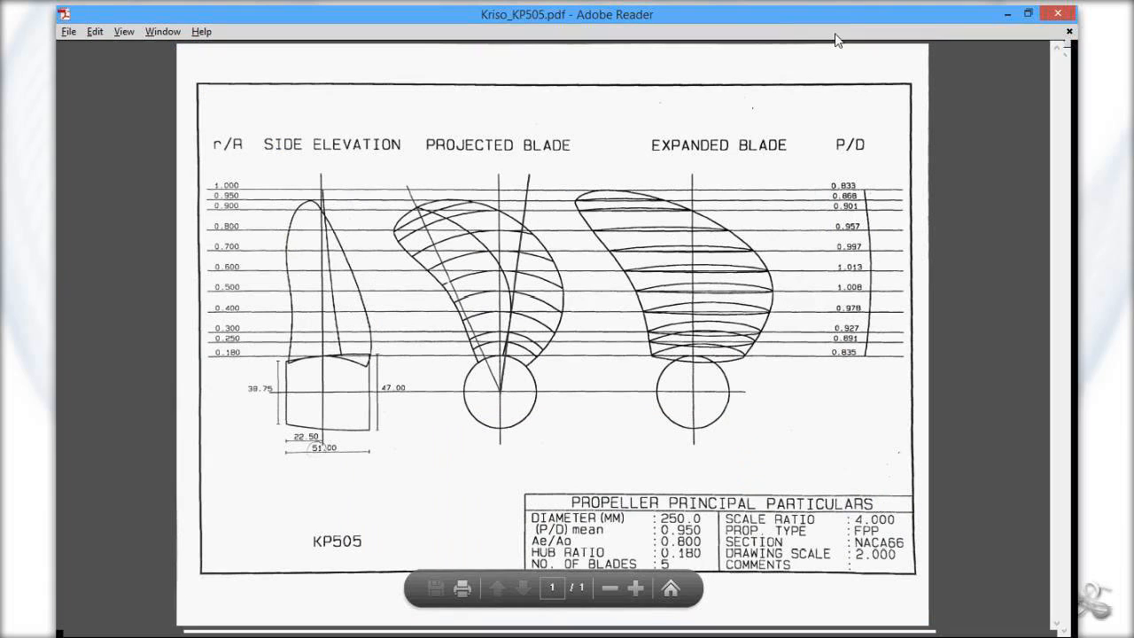
pyautogui.doubleClick(802, 21)
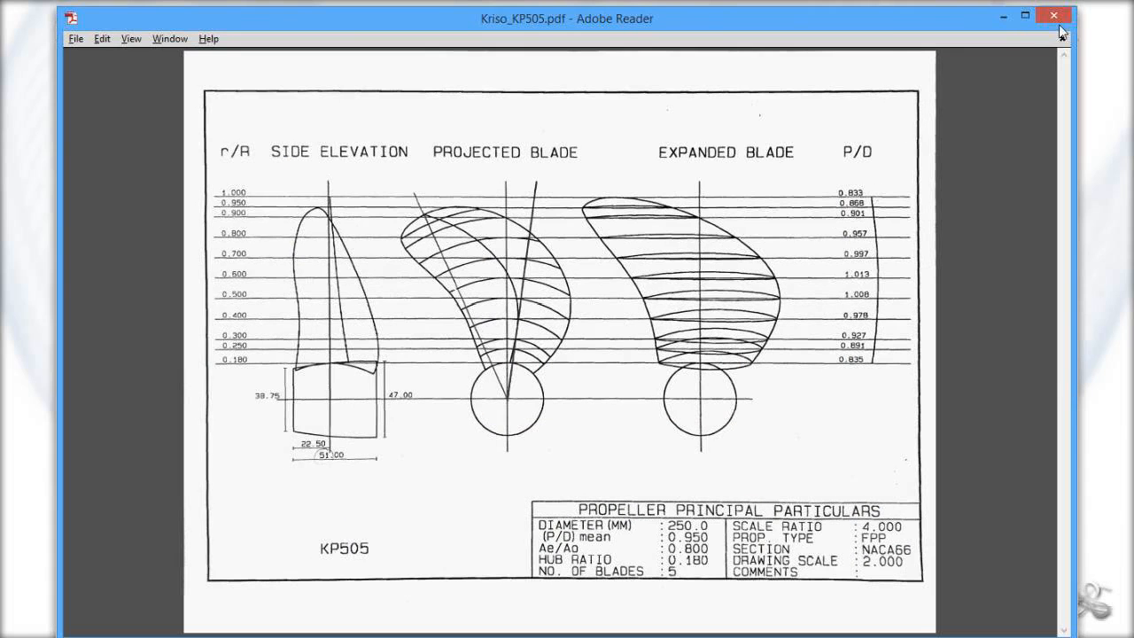
pyautogui.moveTo(899, 26); pyautogui.dragTo(865, 37)
pyautogui.moveTo(1038, 37); pyautogui.dragTo(465, 143)
pyautogui.moveTo(223, 152)
pyautogui.mouseDown()
pyautogui.moveTo(412, 77)
pyautogui.moveTo(371, 64)
pyautogui.moveTo(1037, 380)
pyautogui.moveTo(888, 151)
pyautogui.moveTo(907, 126)
pyautogui.mouseUp()
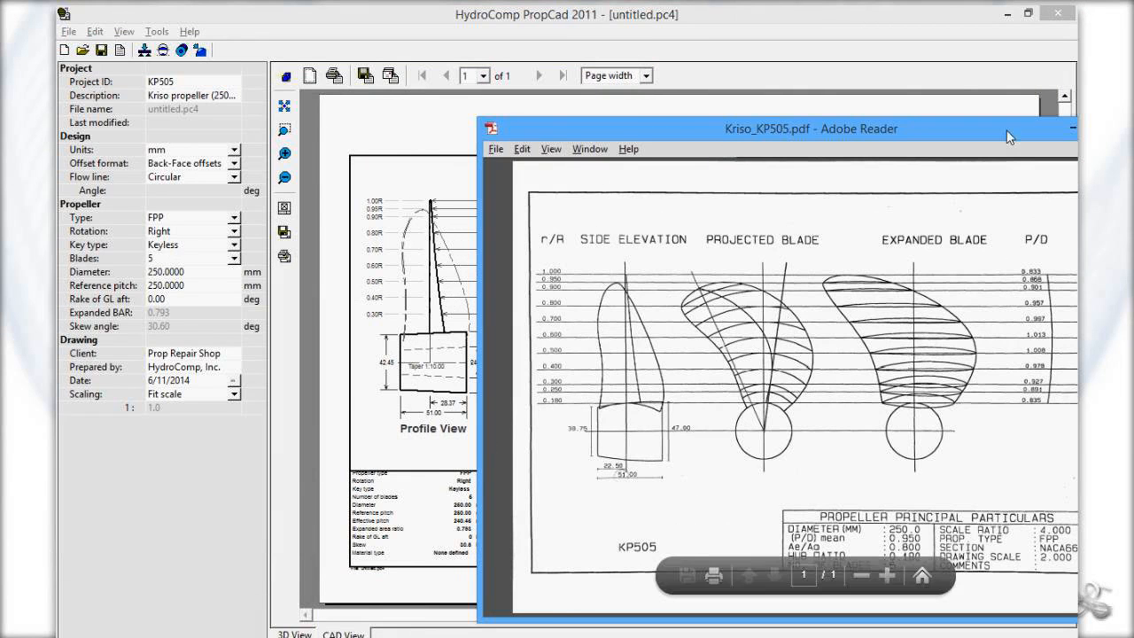
pyautogui.moveTo(862, 121); pyautogui.dragTo(441, 132)
pyautogui.click(700, 138)
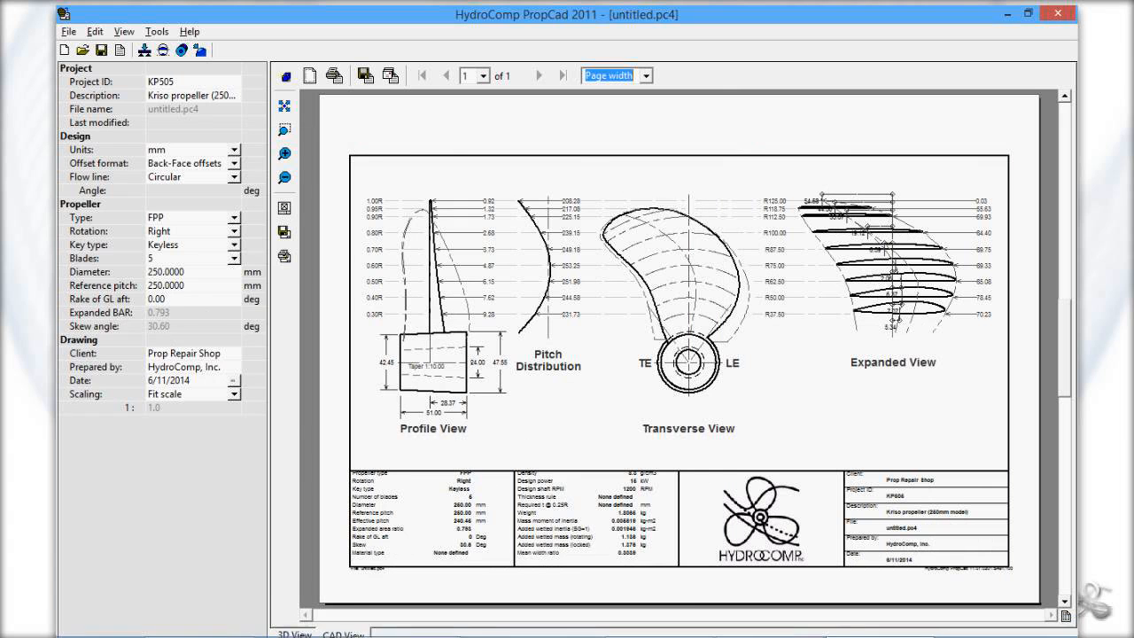
# Step: In the basic hub dimensions, set the aft hub diameter to 38.75 mm and the forward hub diameter to 47.55 mm
pyautogui.click(180, 50)
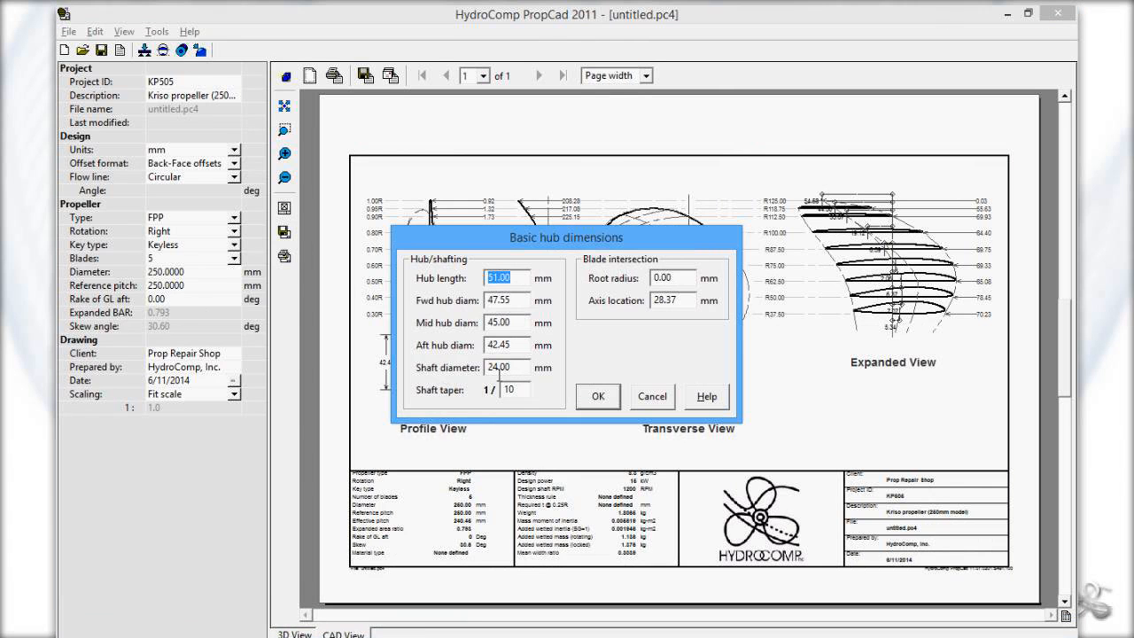
pyautogui.press('Tab')
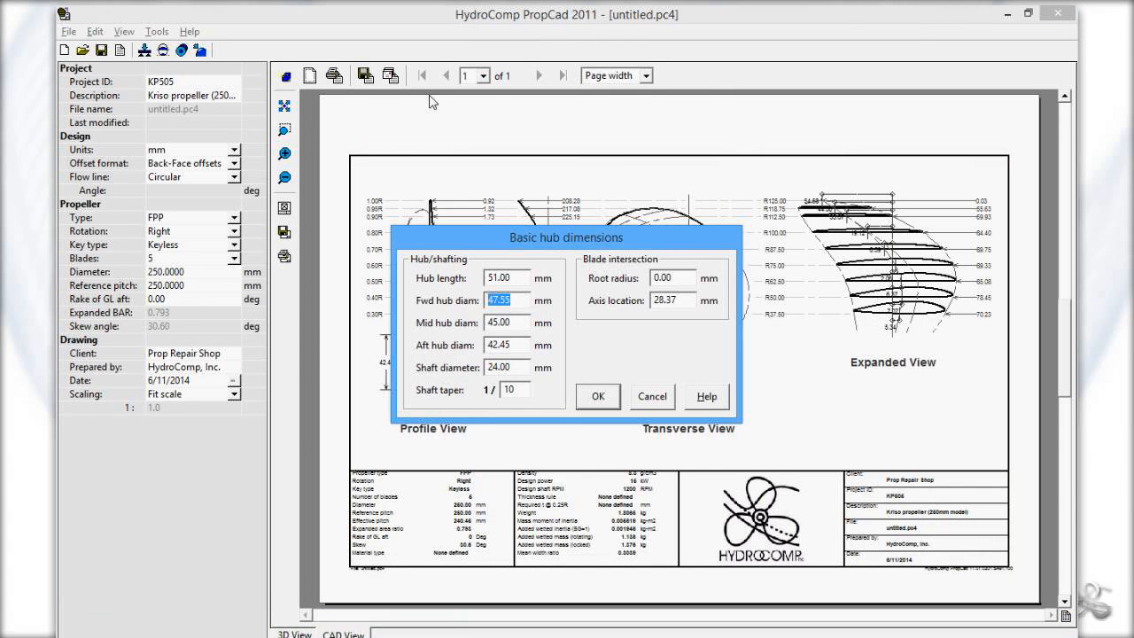
pyautogui.write('38.75')
pyautogui.press('Tab')
pyautogui.press('Tab')
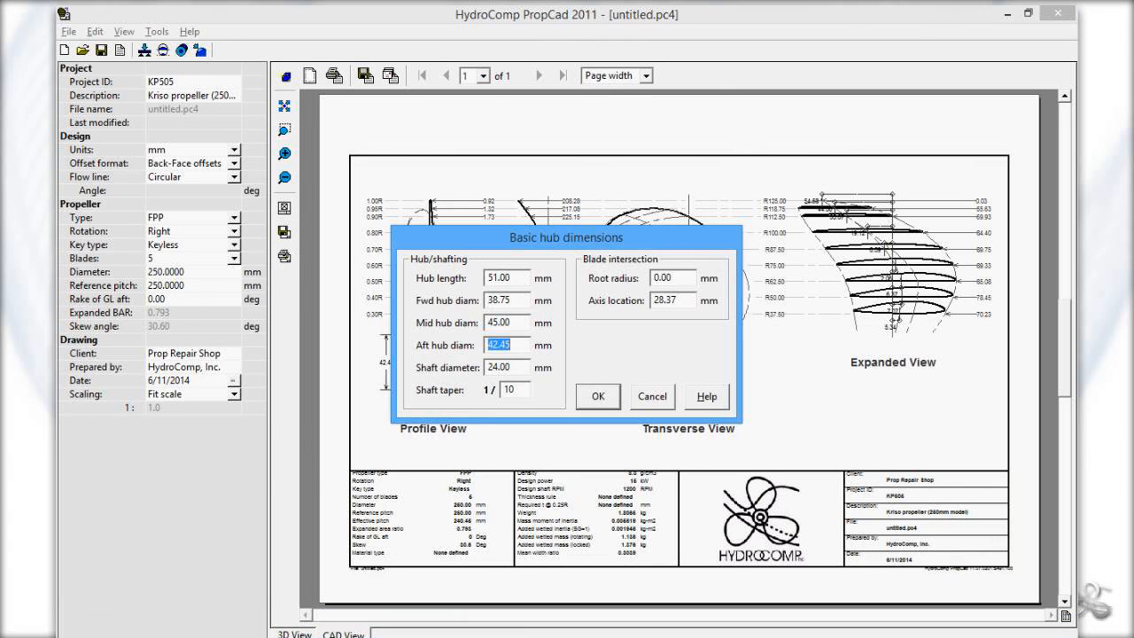
pyautogui.write('38')
pyautogui.hotkey('shift', 'Tab')
pyautogui.hotkey('shift', 'Tab')
pyautogui.write('47')
# Step: Set the blade axis location on the hub to 28.50 mm and accept the hub dimensions
pyautogui.press('Tab')
pyautogui.press('Tab')
pyautogui.press('Tab')
pyautogui.press('Tab')
pyautogui.press('Tab')
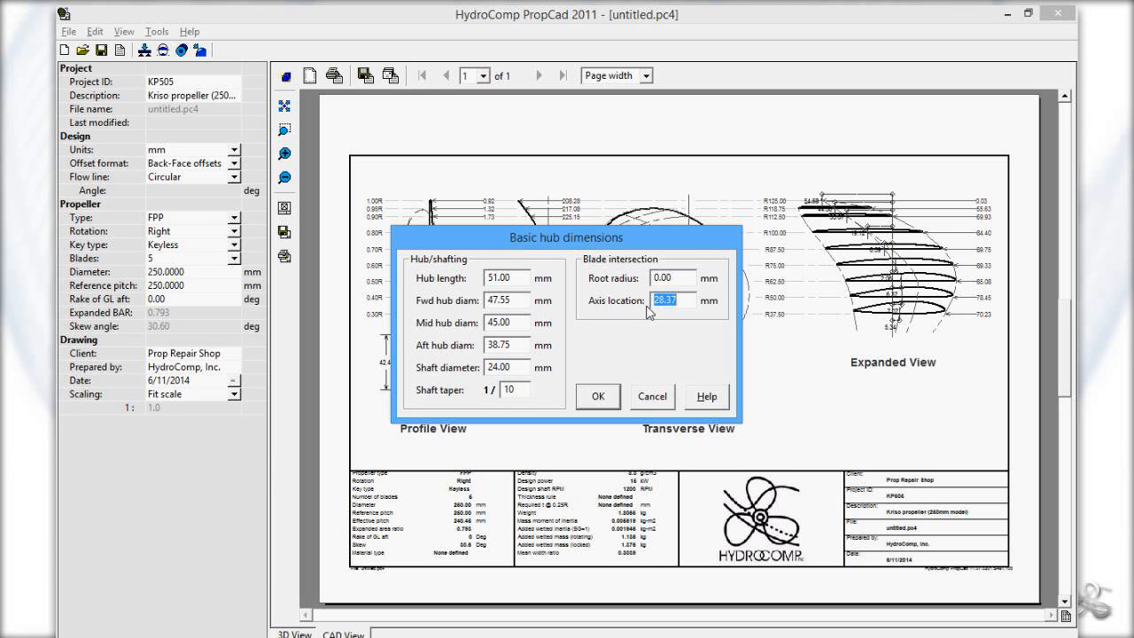
pyautogui.write('28')
pyautogui.click(598, 395)
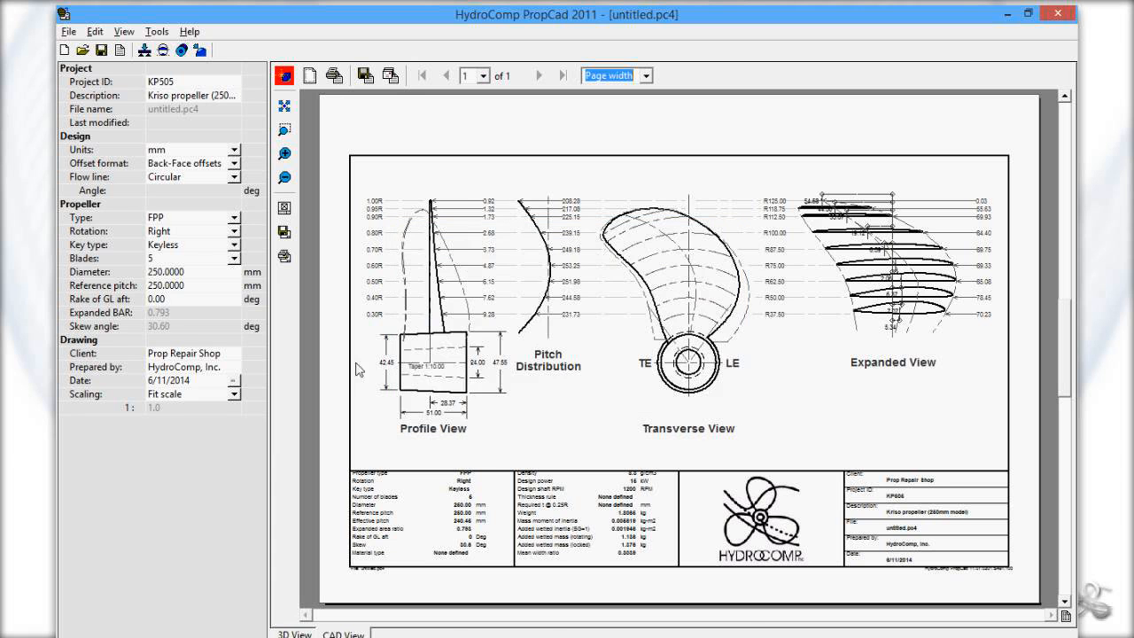
# Step: Regenerate the CAD drawing and adjust its settings so the 0.25R and 0.18R root sections are drawn
pyautogui.click(284, 77)
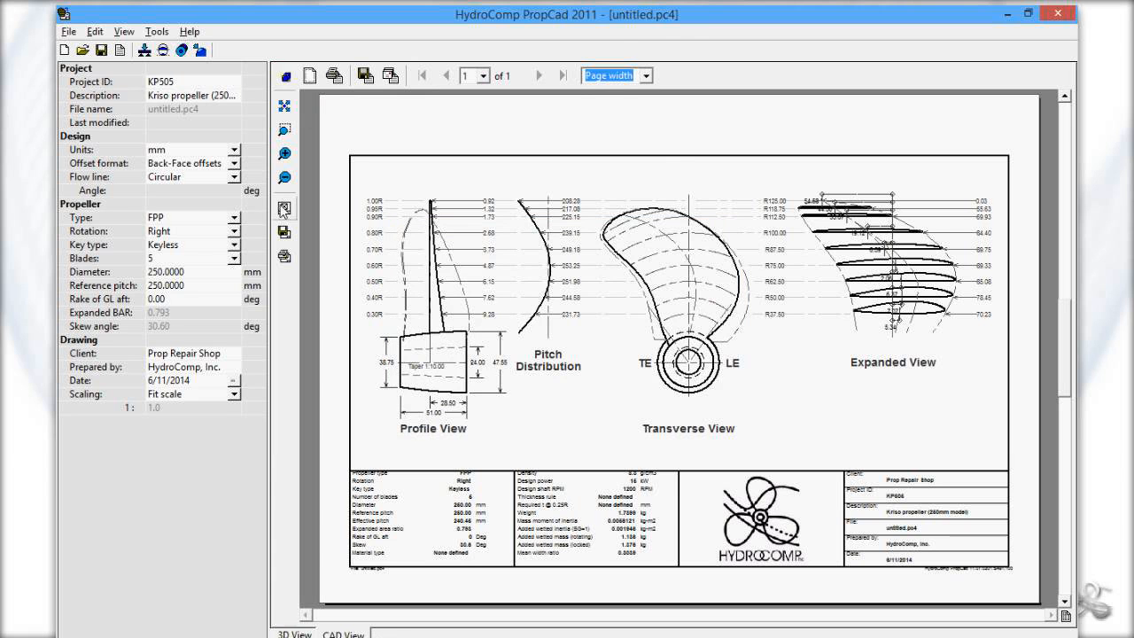
pyautogui.click(284, 208)
pyautogui.click(590, 448)
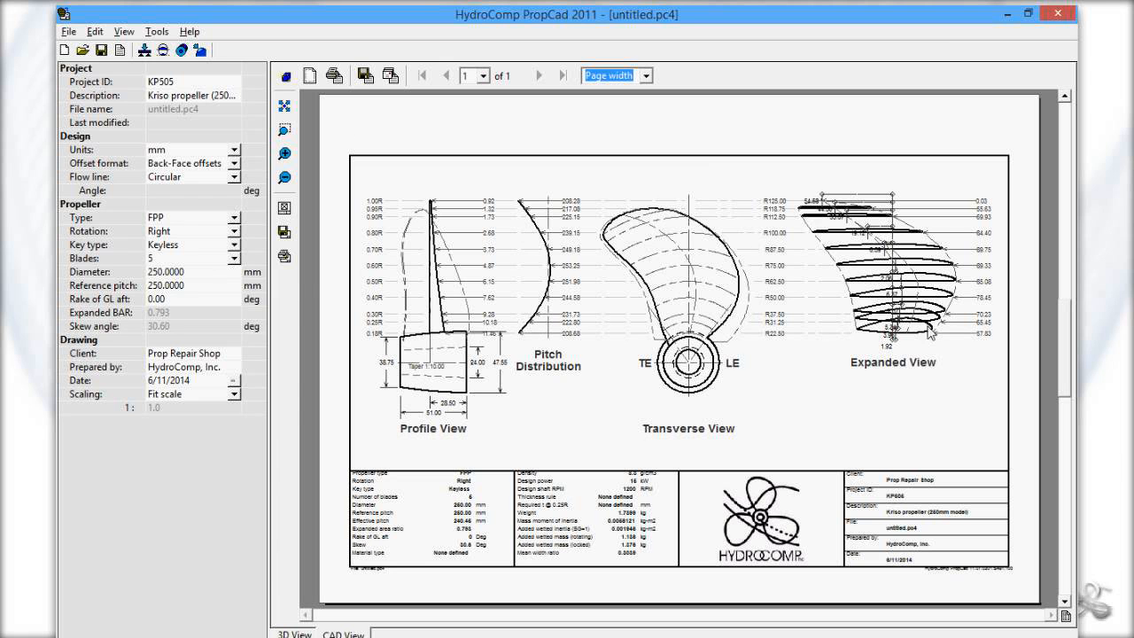
# Step: Restore the PropCad window to a smaller size and open Kriso_KP505.pdf from the RecreatingaPropeller folder
pyautogui.click(1028, 13)
pyautogui.doubleClick(204, 35)
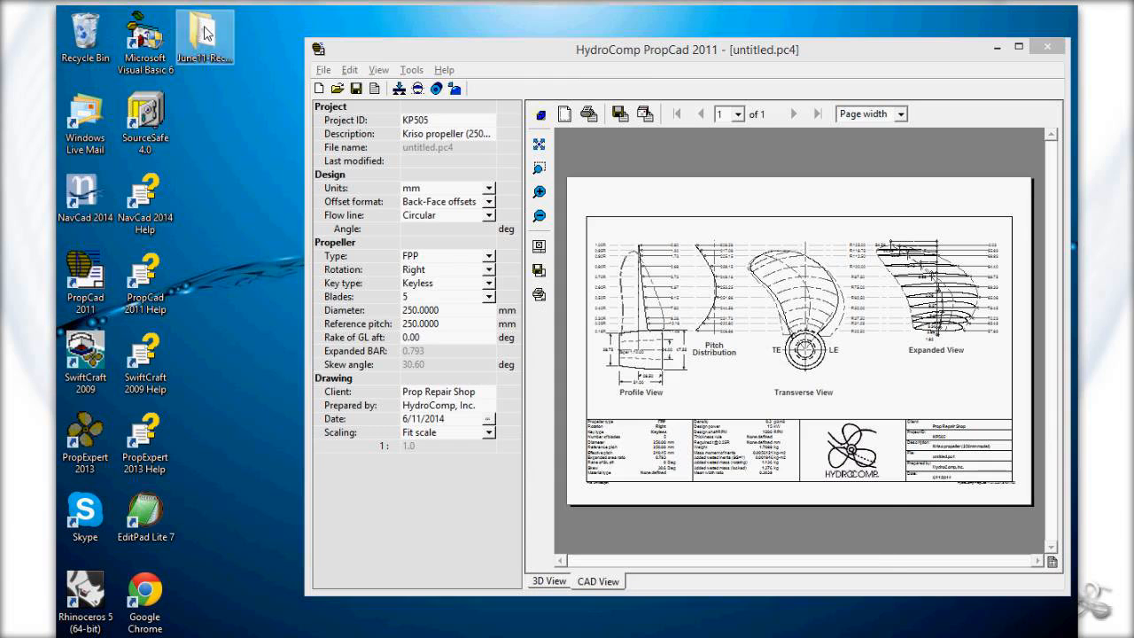
pyautogui.doubleClick(571, 200)
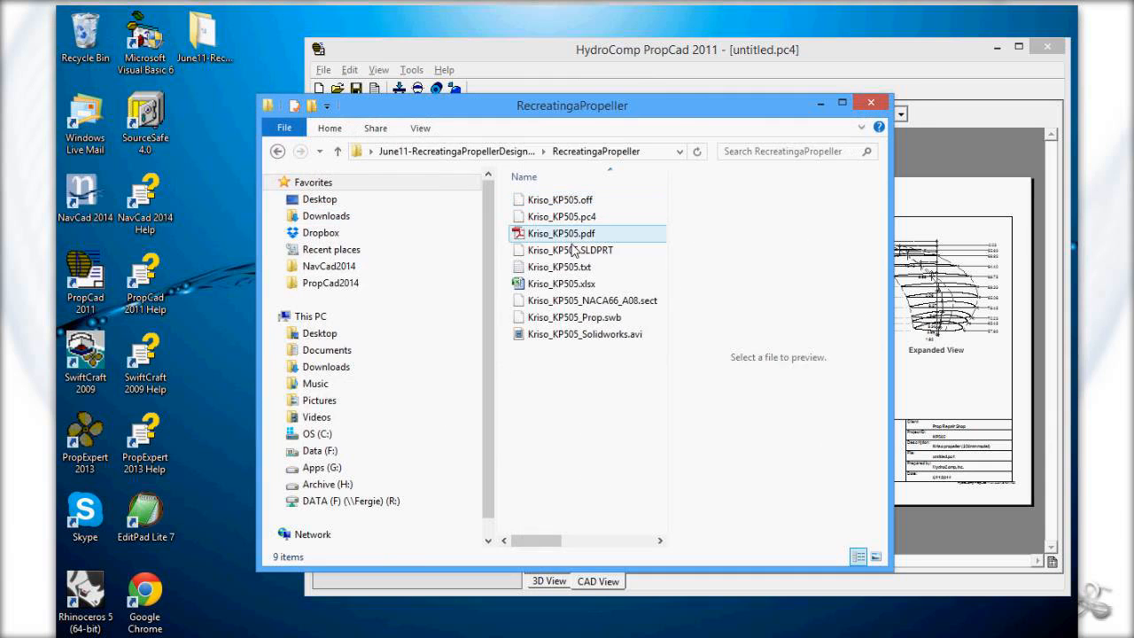
pyautogui.click(575, 233)
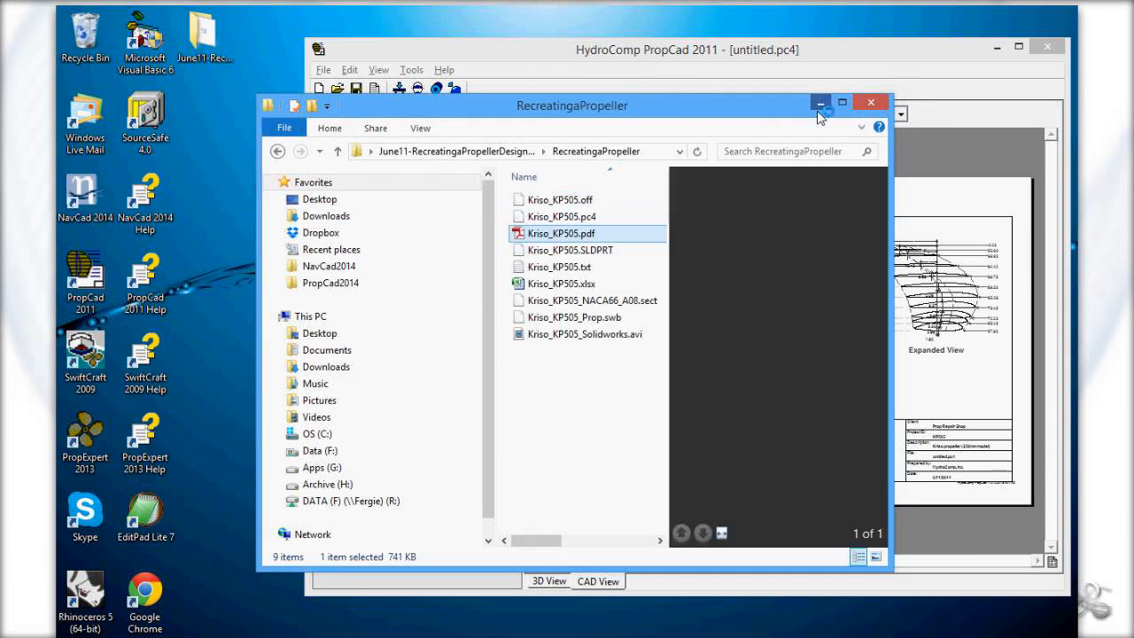
pyautogui.click(821, 103)
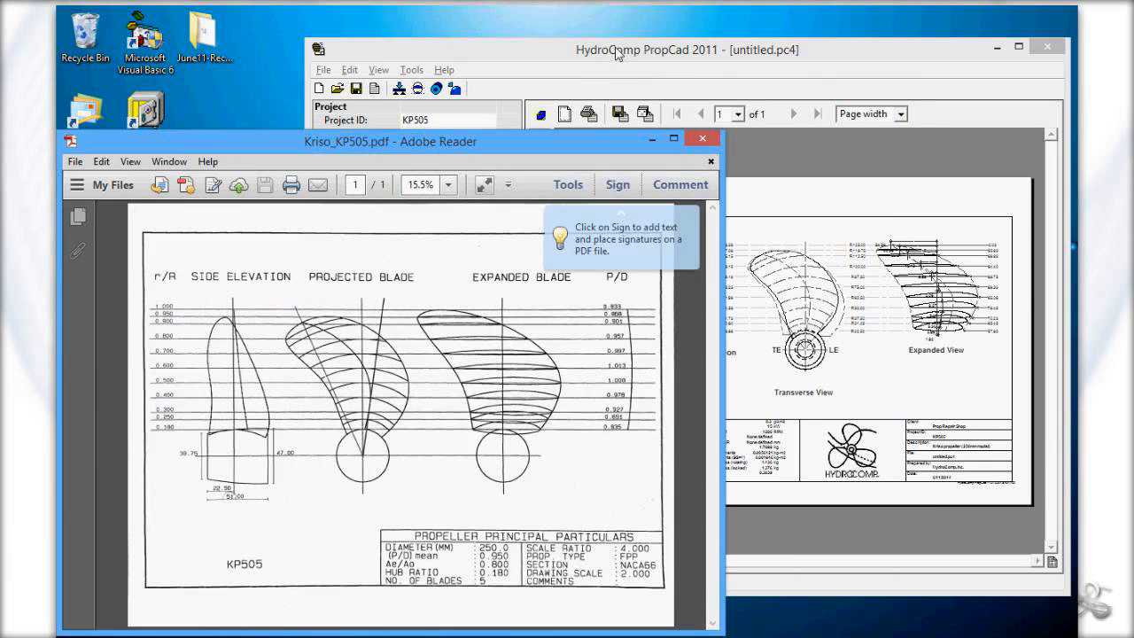
# Step: Arrange the PDF over the PropCad window to compare the blade outlines, and return to the maximized PropCad drawing
pyautogui.moveTo(616, 51); pyautogui.dragTo(623, 75)
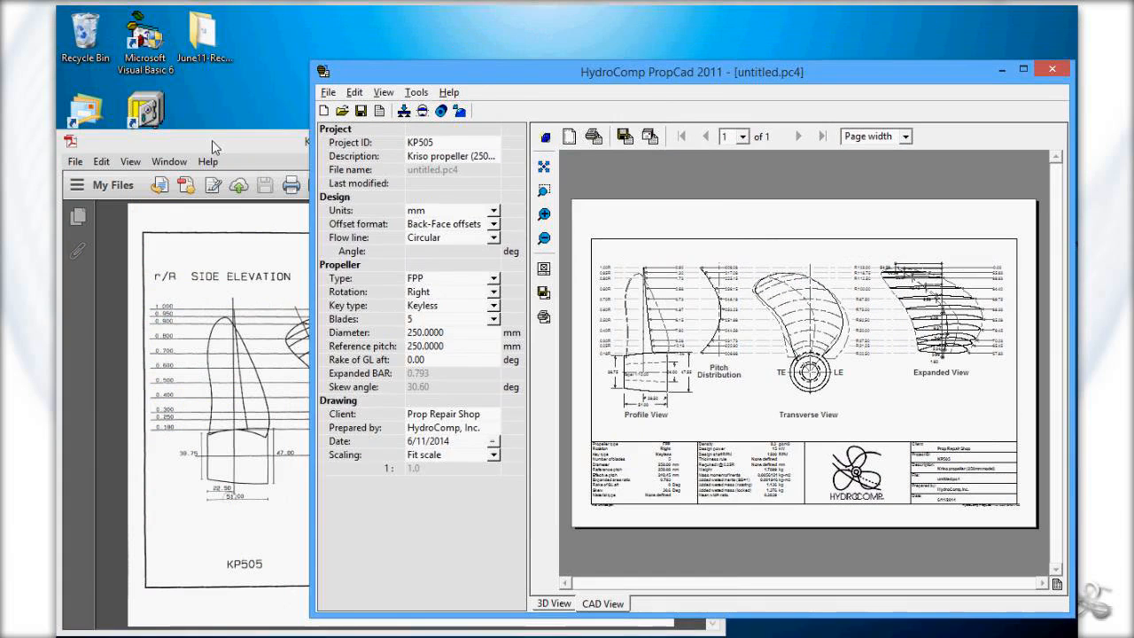
pyautogui.moveTo(212, 140); pyautogui.dragTo(224, 85)
pyautogui.click(565, 395)
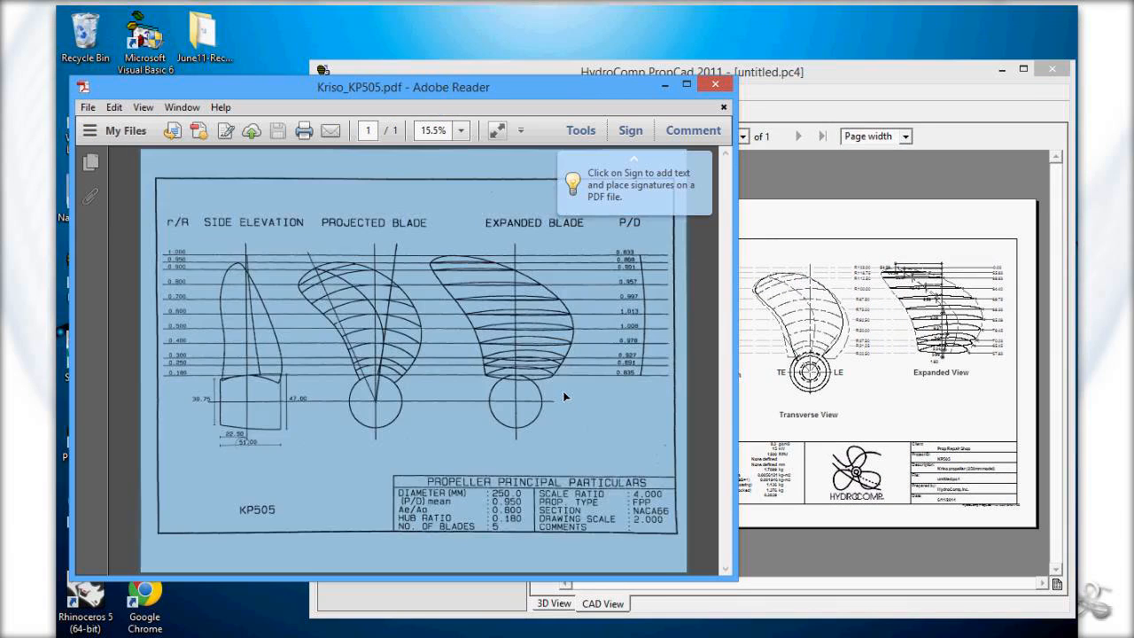
pyautogui.click(564, 395)
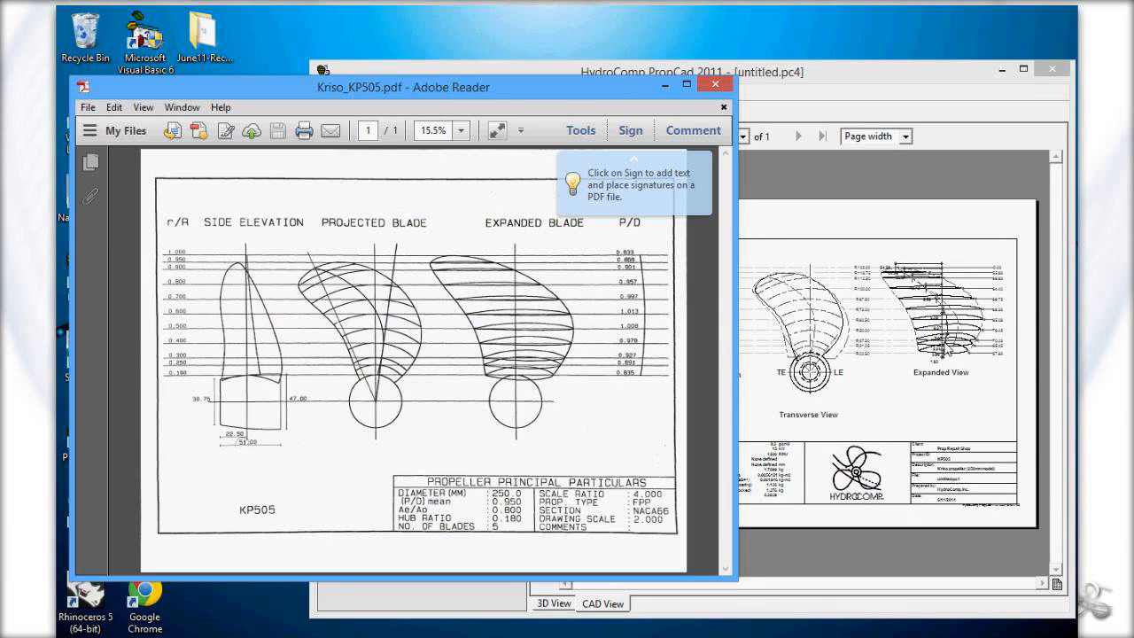
pyautogui.click(665, 86)
pyautogui.doubleClick(722, 77)
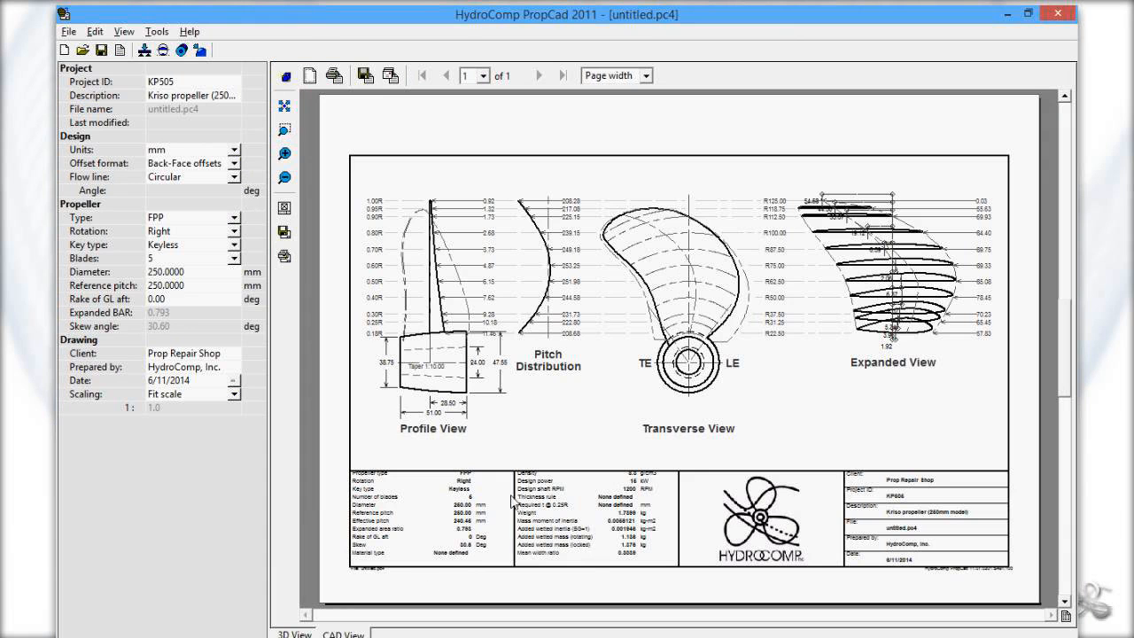
# Step: Open the sections data and display the offsets and profile of the 0.7000 r/R section
pyautogui.click(164, 52)
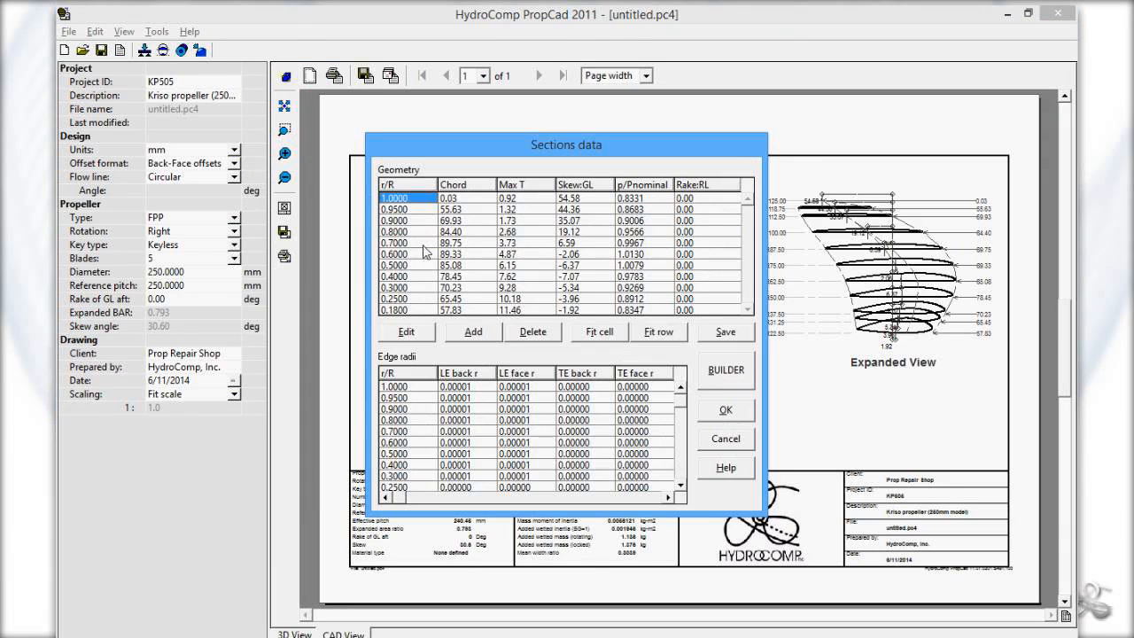
pyautogui.click(423, 243)
pyautogui.click(406, 331)
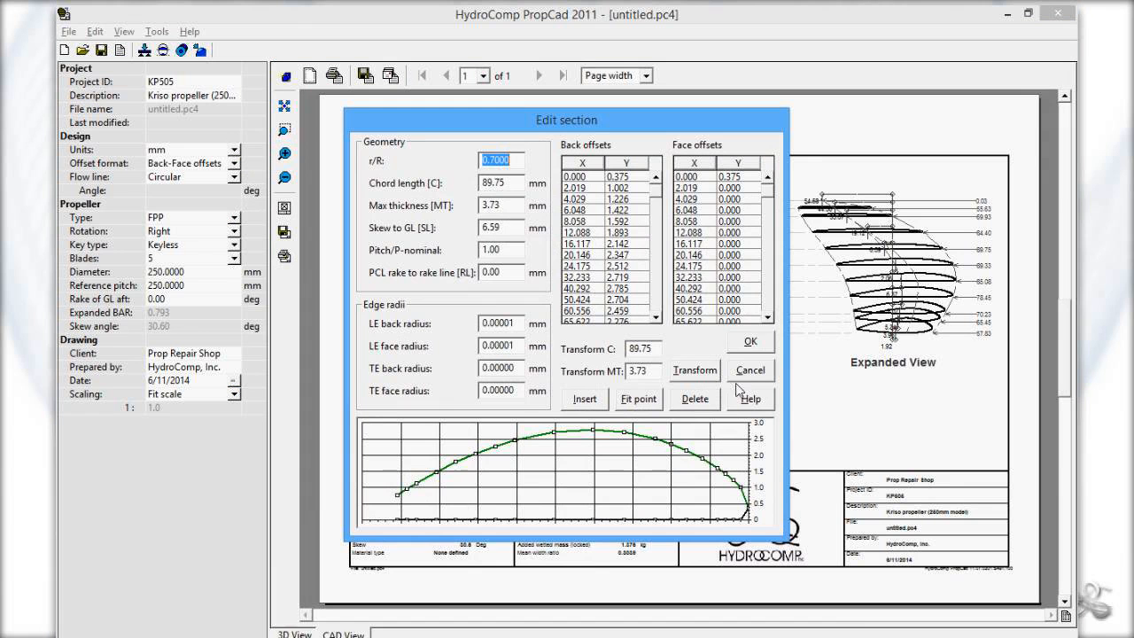
# Step: Switch to Kriso_KP505.pdf, examine the root sections of the expanded blade up close, and put the PDF away
pyautogui.moveTo(836, 636)
pyautogui.click(870, 630)
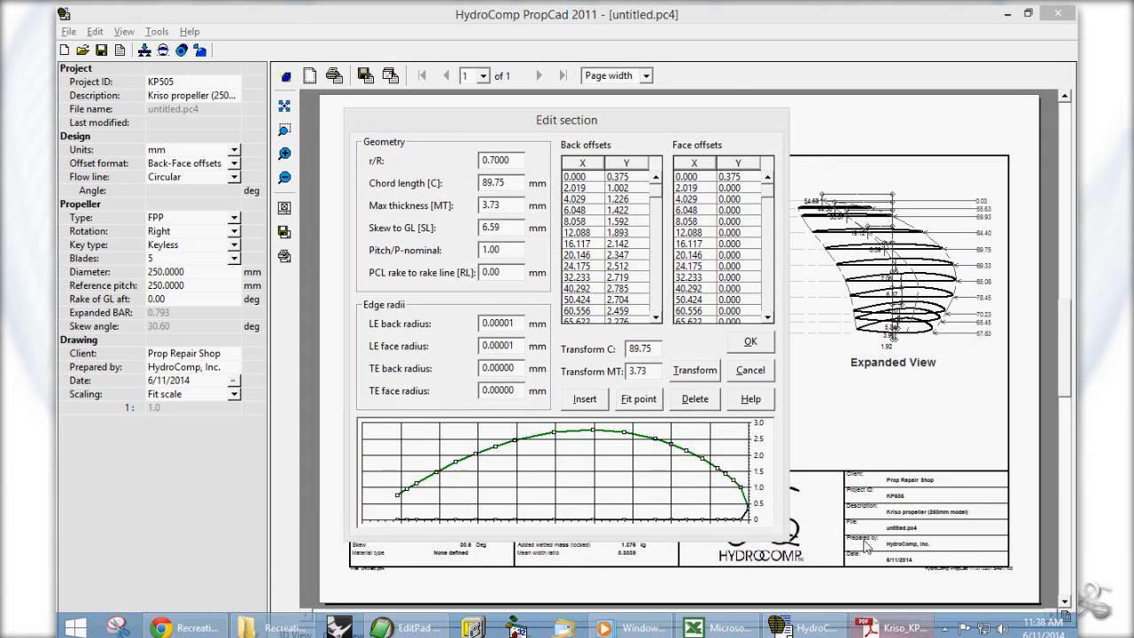
pyautogui.click(891, 629)
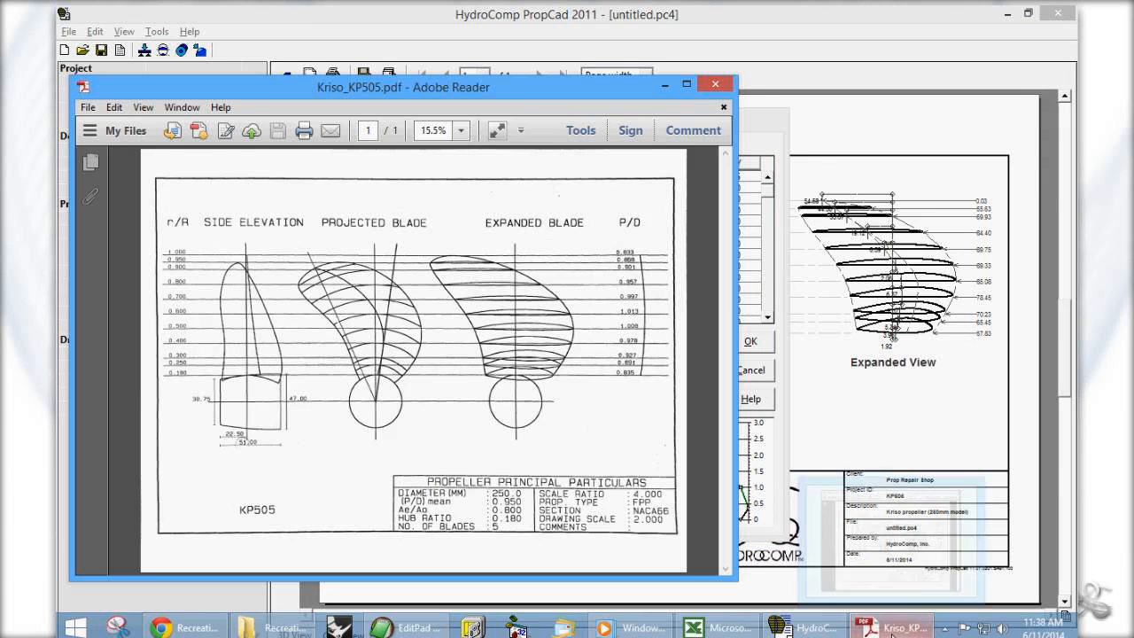
pyautogui.click(687, 83)
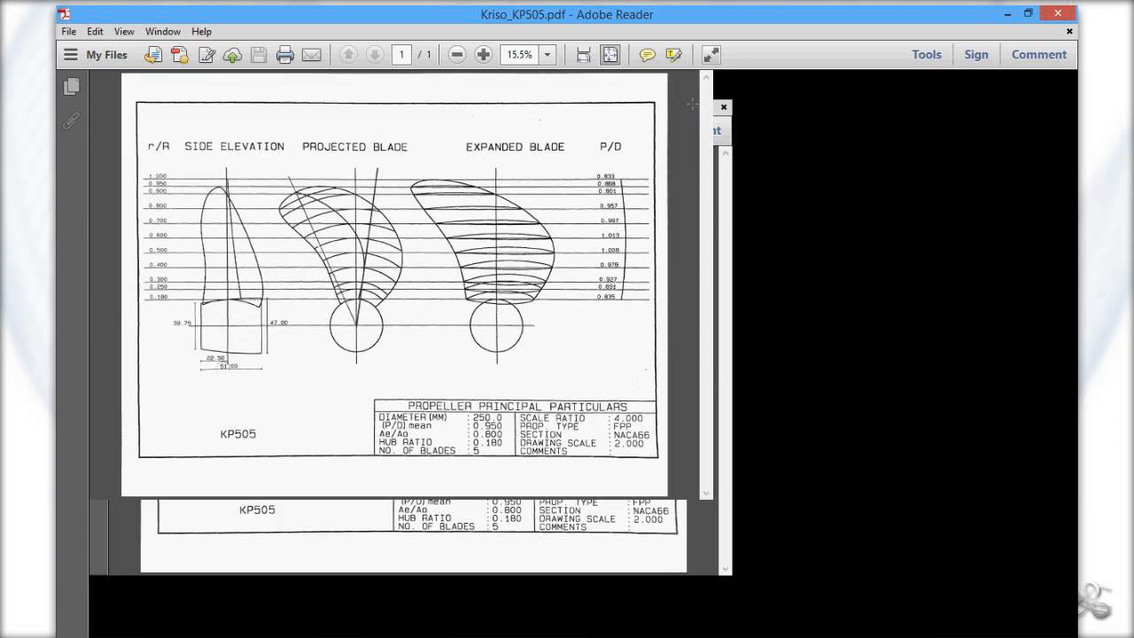
pyautogui.keyDown('ctrl'); pyautogui.scroll(2, 745, 369); pyautogui.keyUp('ctrl')
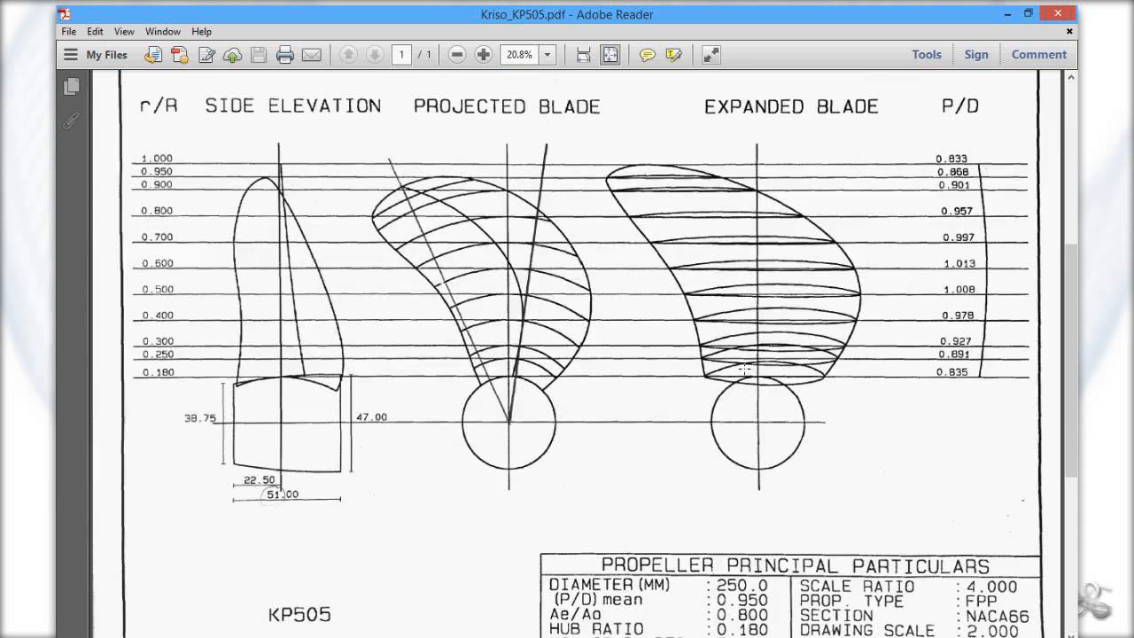
pyautogui.keyDown('ctrl'); pyautogui.scroll(5, 745, 369); pyautogui.keyUp('ctrl')
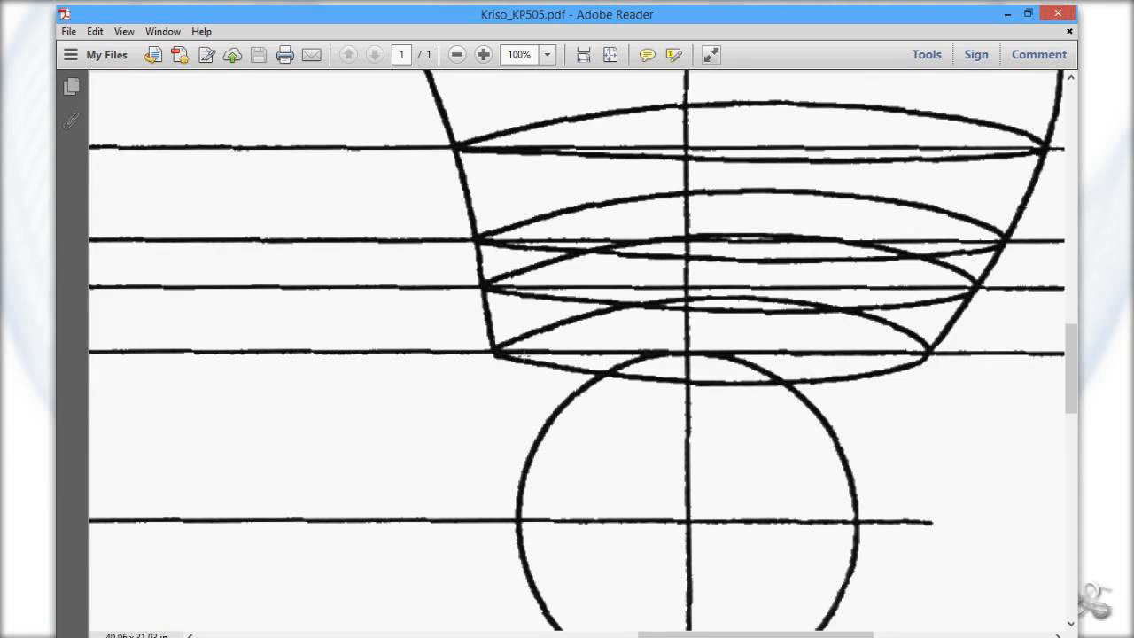
pyautogui.keyDown('ctrl'); pyautogui.scroll(-3, 762, 270); pyautogui.keyUp('ctrl')
pyautogui.keyDown('ctrl'); pyautogui.scroll(1, 742, 308); pyautogui.keyUp('ctrl')
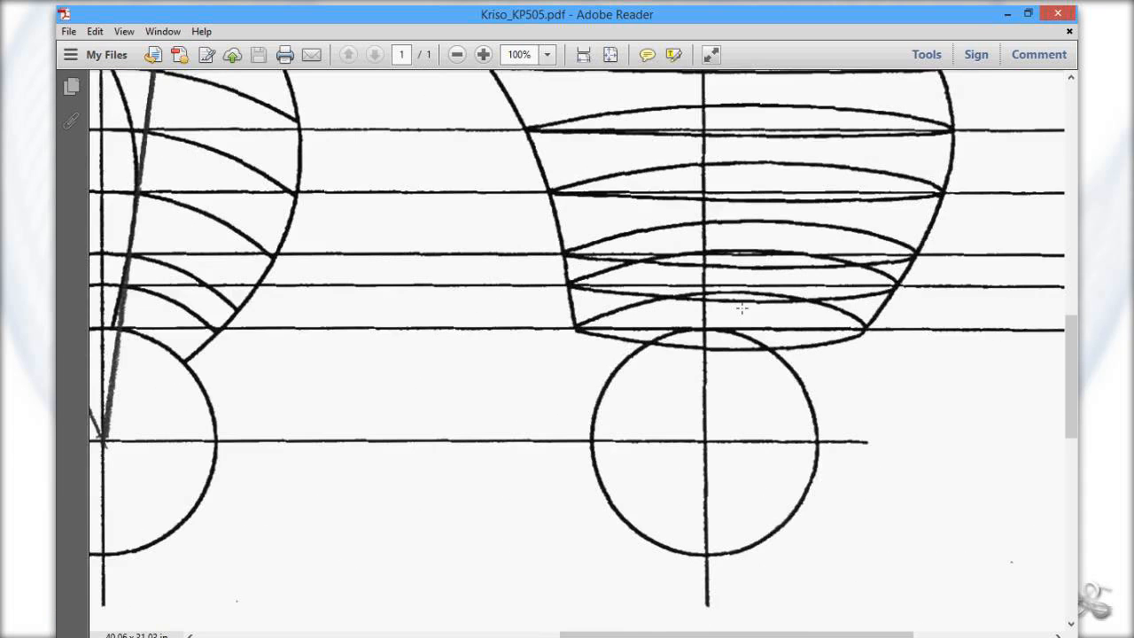
pyautogui.keyDown('ctrl'); pyautogui.scroll(-4, 742, 307); pyautogui.keyUp('ctrl')
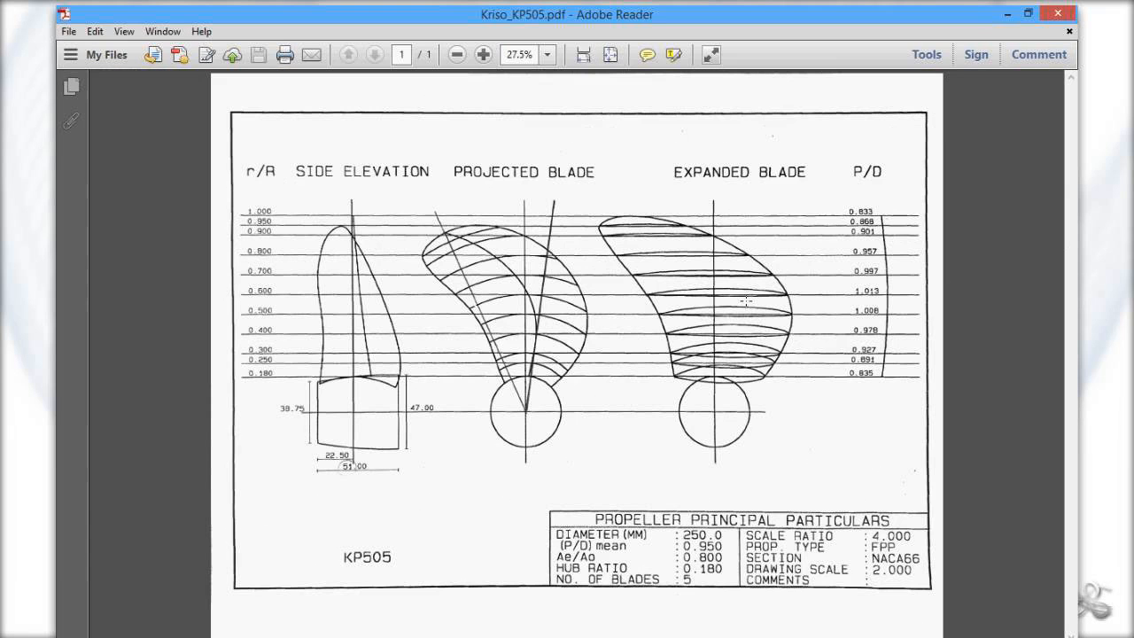
pyautogui.click(1007, 15)
# Step: Cancel the section editing and open the Section Definition help with the Library Propellers topics expanded
pyautogui.click(744, 370)
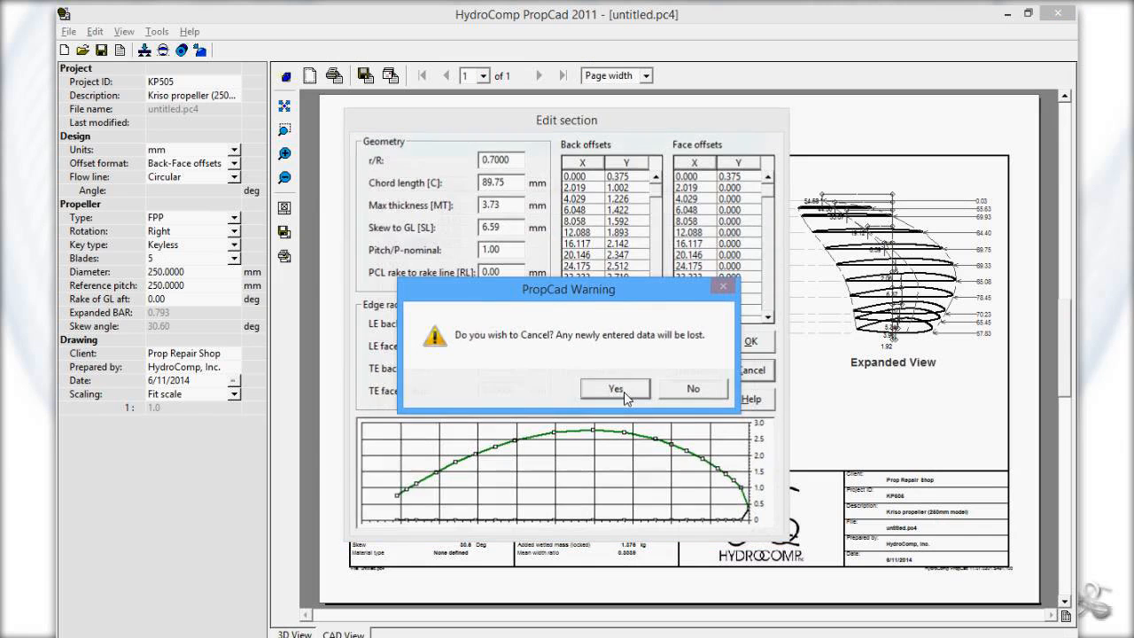
pyautogui.click(620, 391)
pyautogui.click(722, 471)
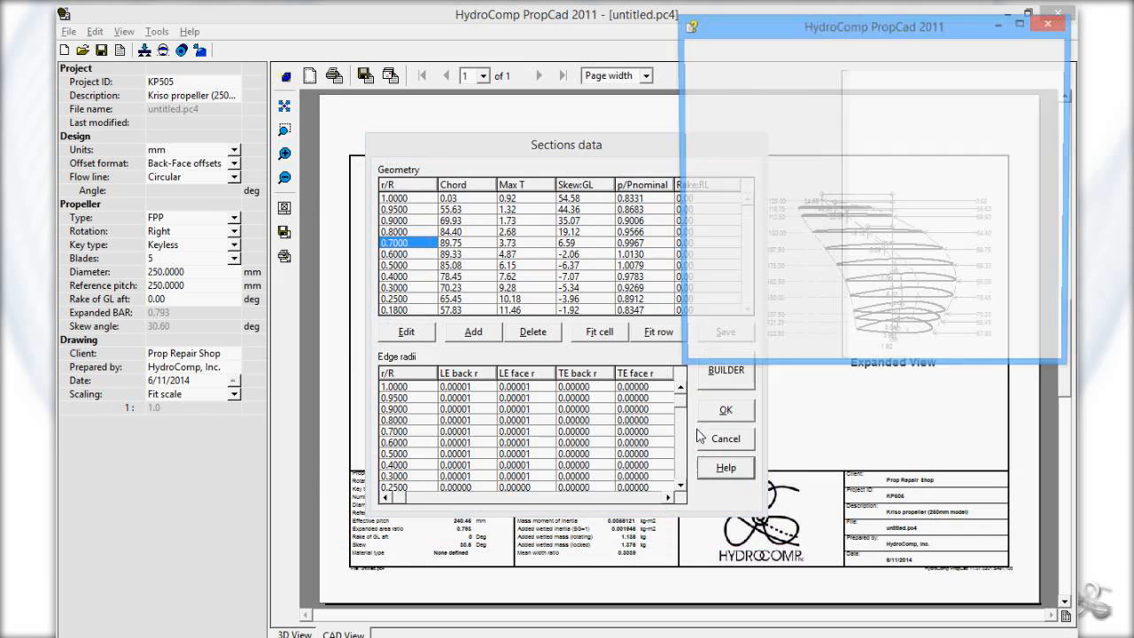
pyautogui.doubleClick(775, 30)
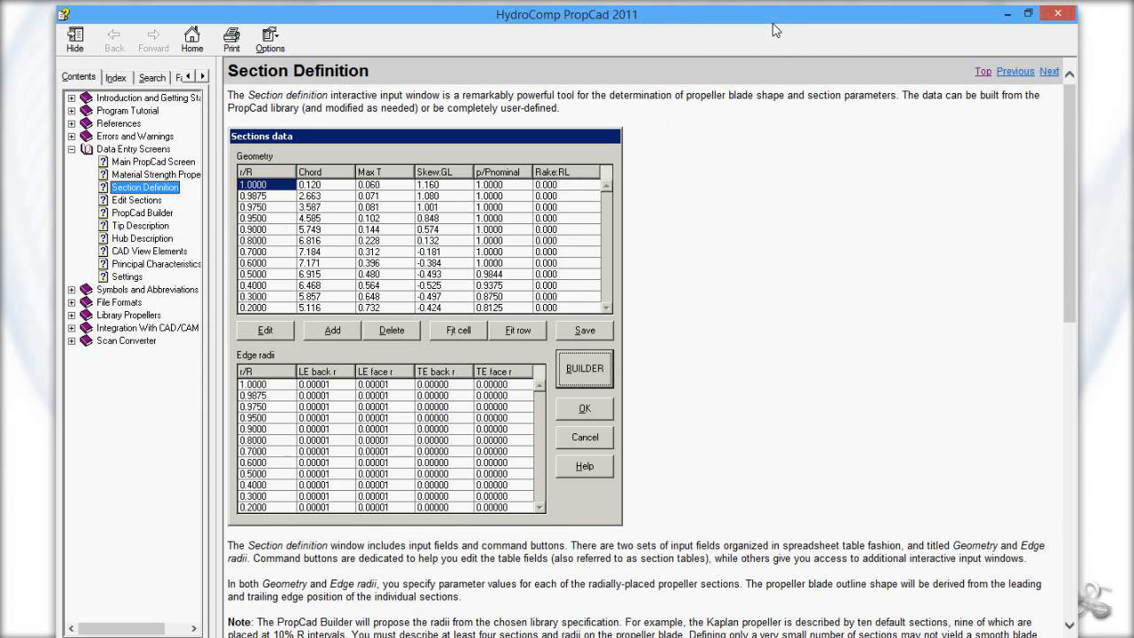
pyautogui.click(72, 316)
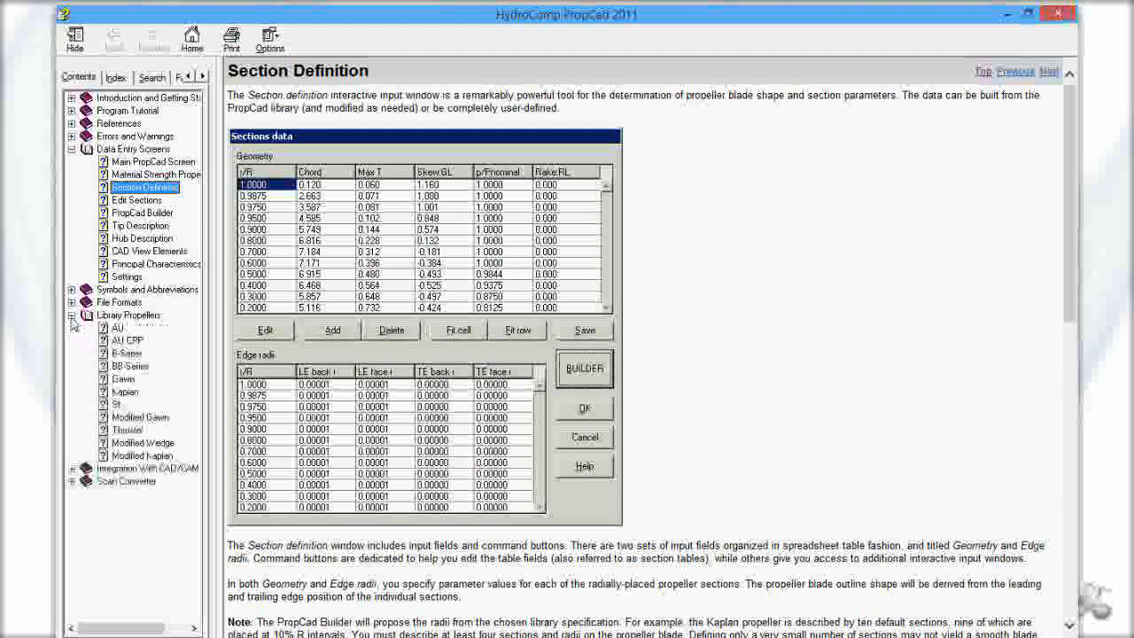
# Step: Bring Kriso_KP505.pdf in front of the help window and move it aside so the help topic list stays accessible
pyautogui.moveTo(827, 635)
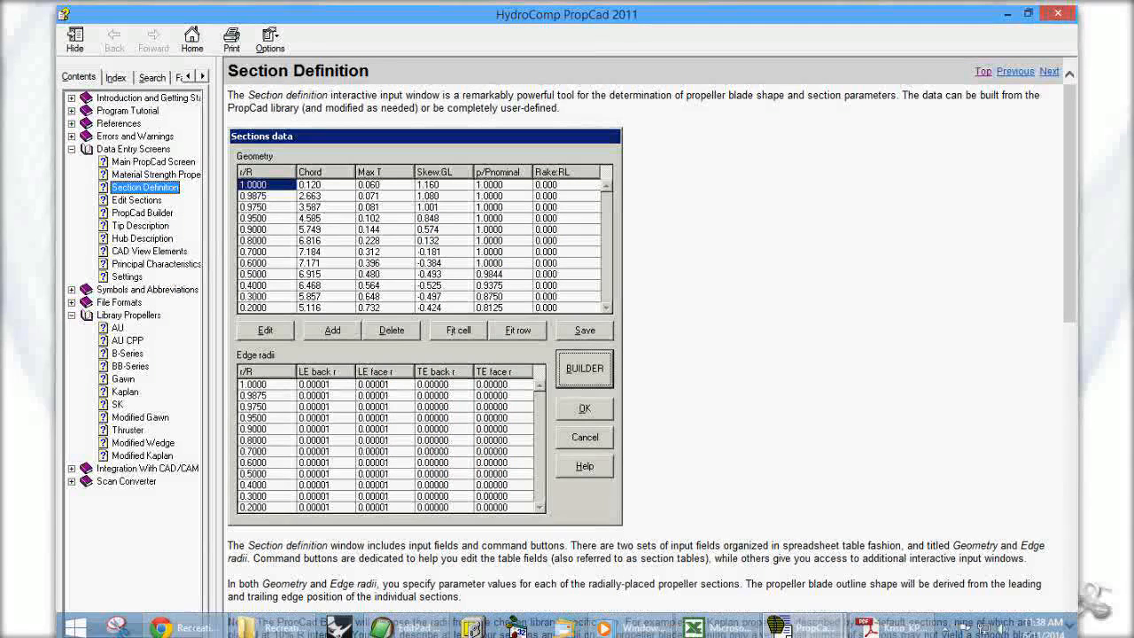
pyautogui.click(890, 627)
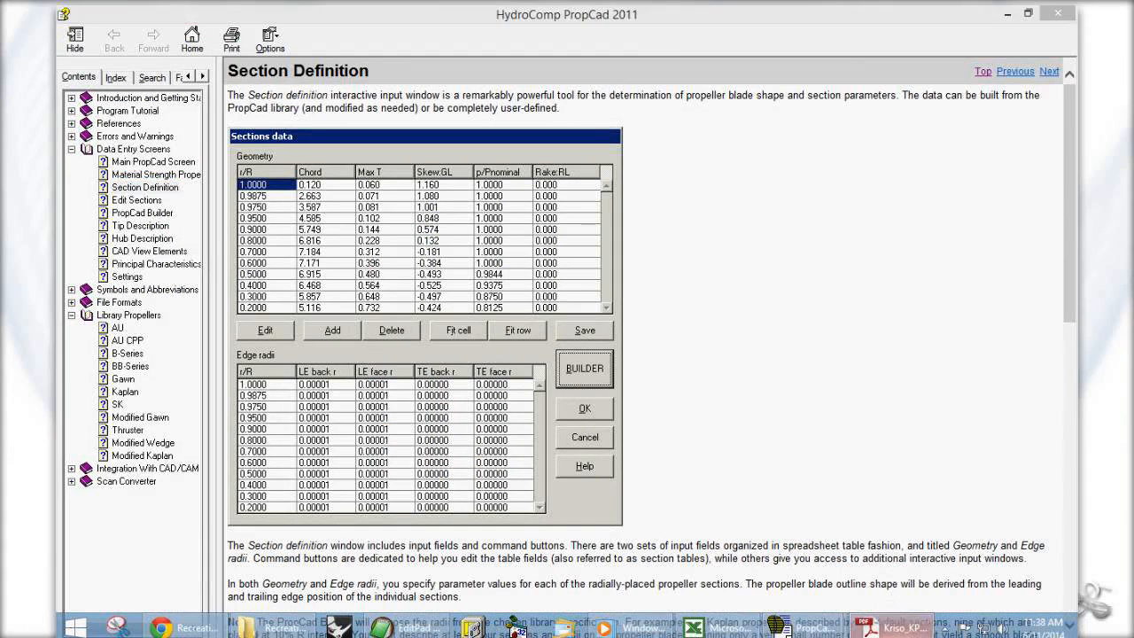
pyautogui.doubleClick(872, 24)
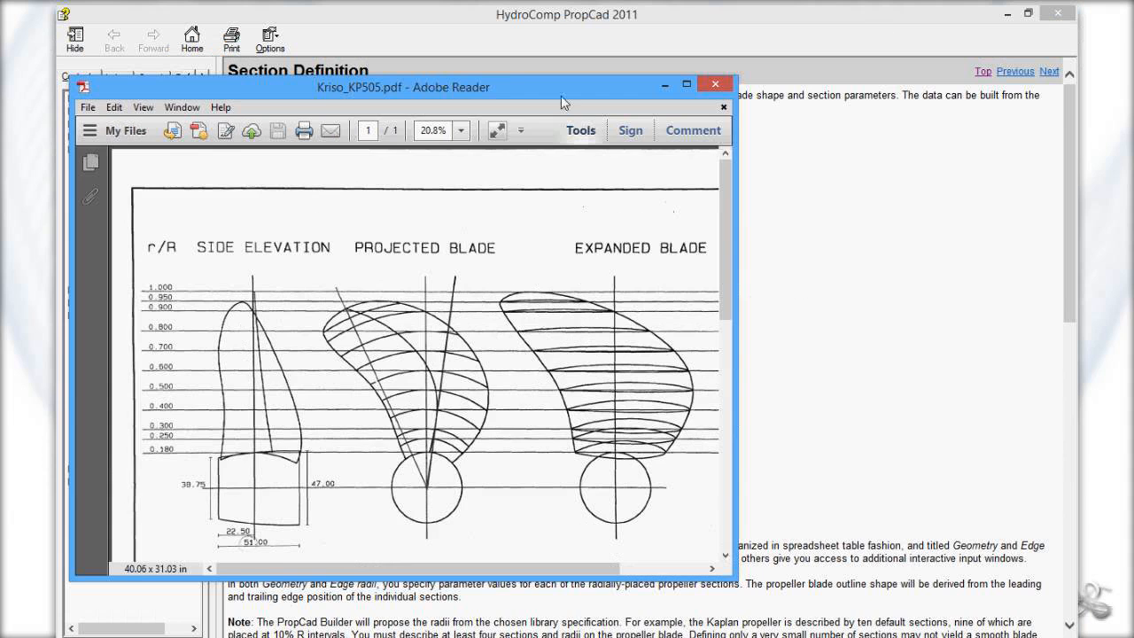
pyautogui.moveTo(510, 91); pyautogui.dragTo(864, 69)
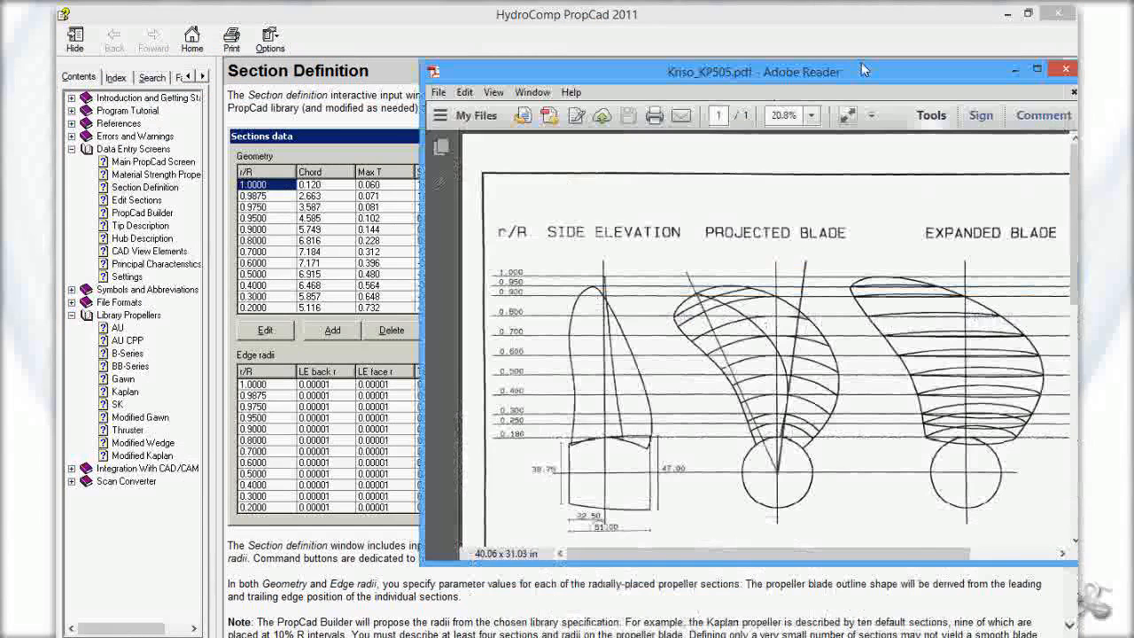
# Step: Compare the section shapes and outlines of the library propellers from AU through Modified Kaplan, revisit AU, and return to the sections data
pyautogui.click(124, 340)
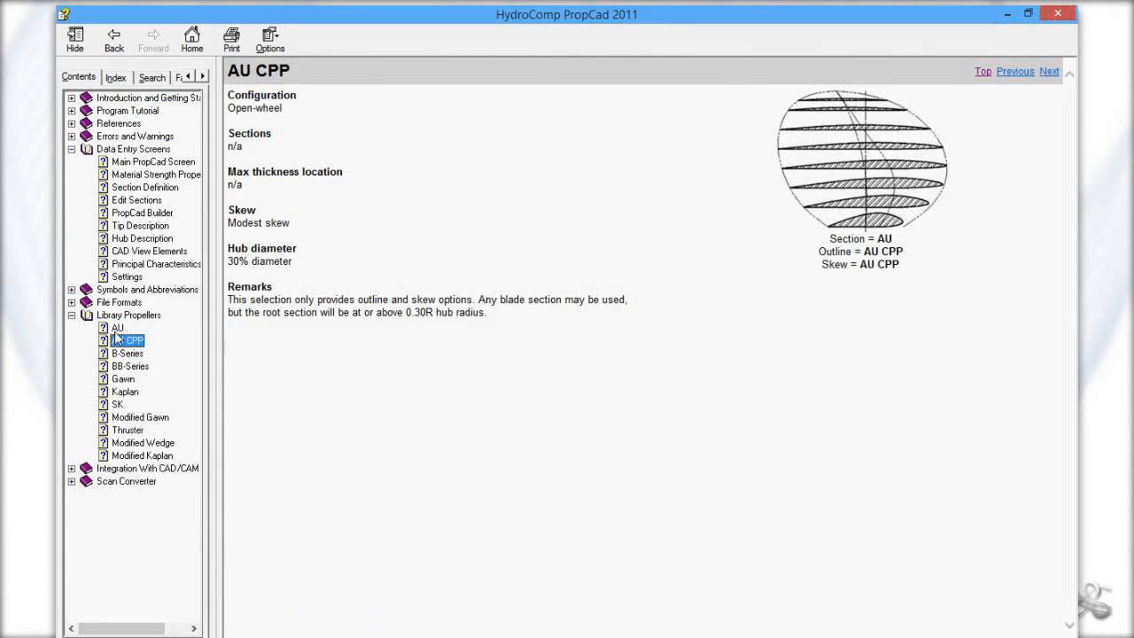
pyautogui.click(117, 327)
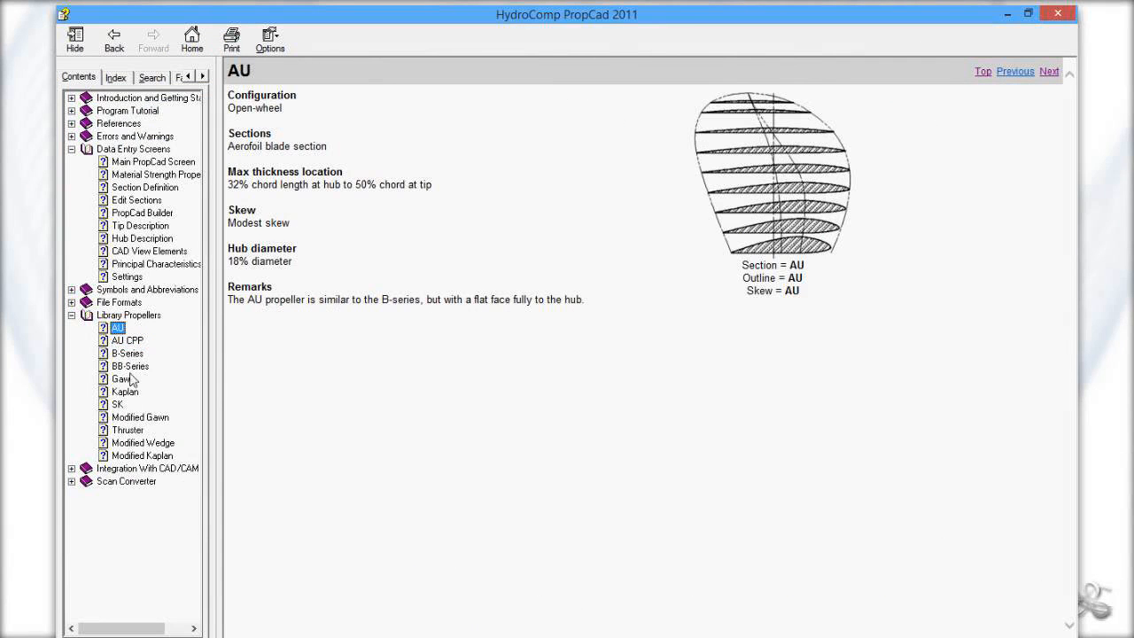
pyautogui.click(140, 354)
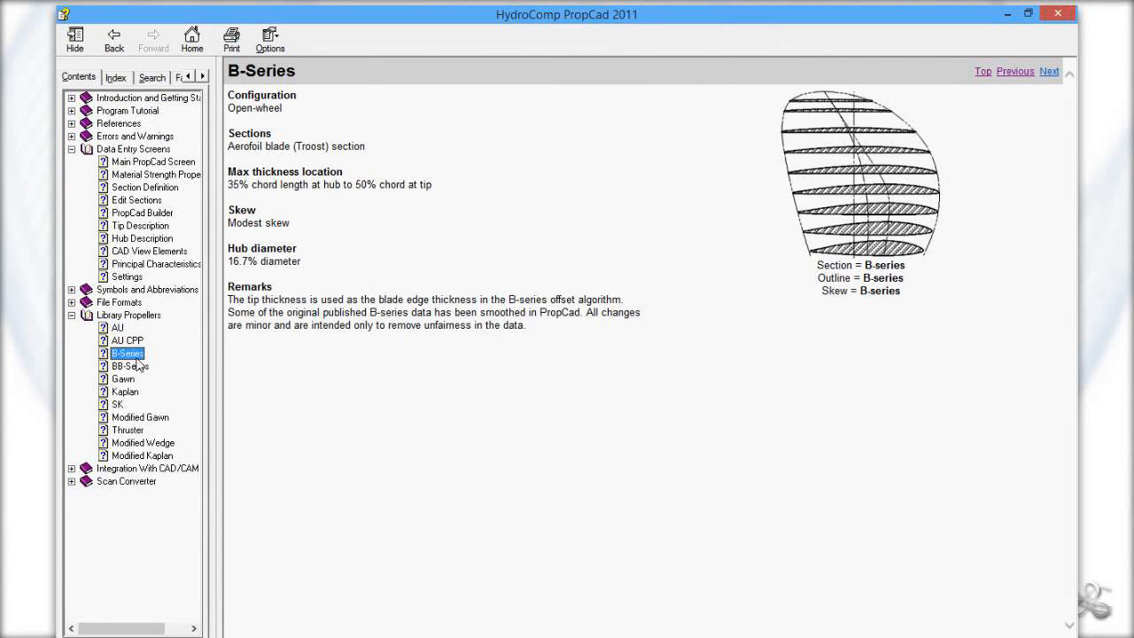
pyautogui.click(139, 366)
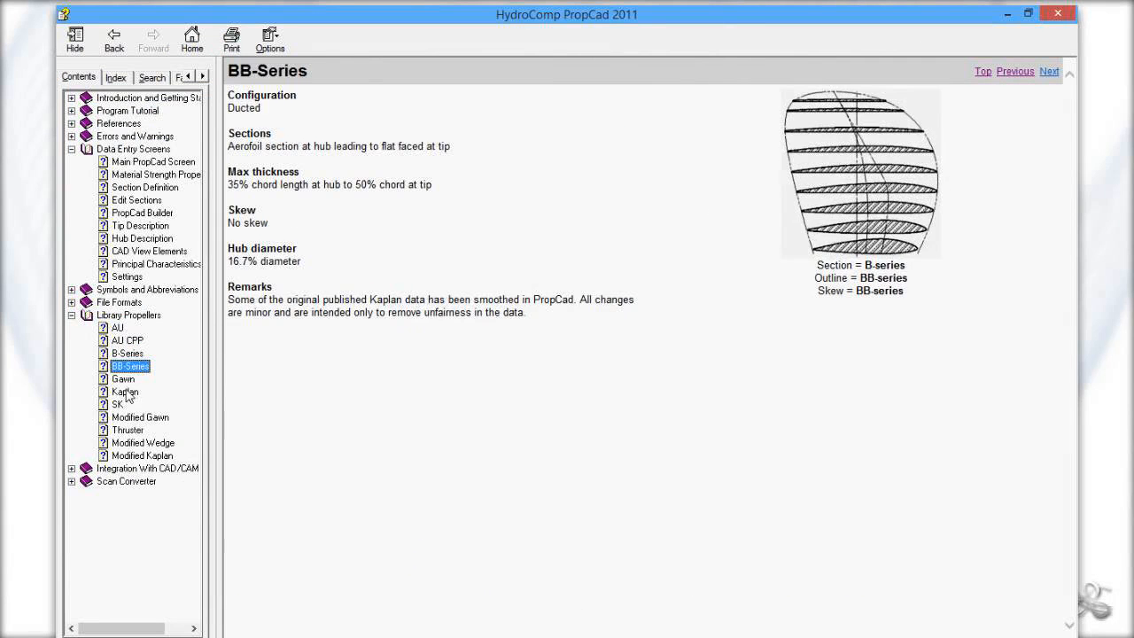
pyautogui.click(124, 381)
pyautogui.click(118, 405)
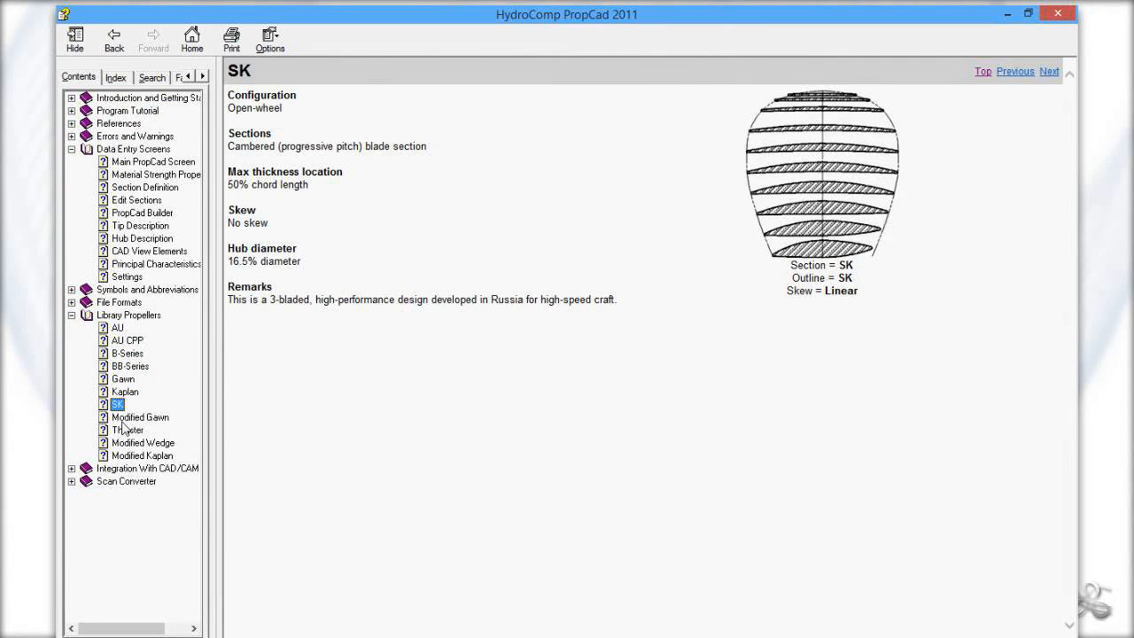
pyautogui.click(129, 418)
pyautogui.click(128, 430)
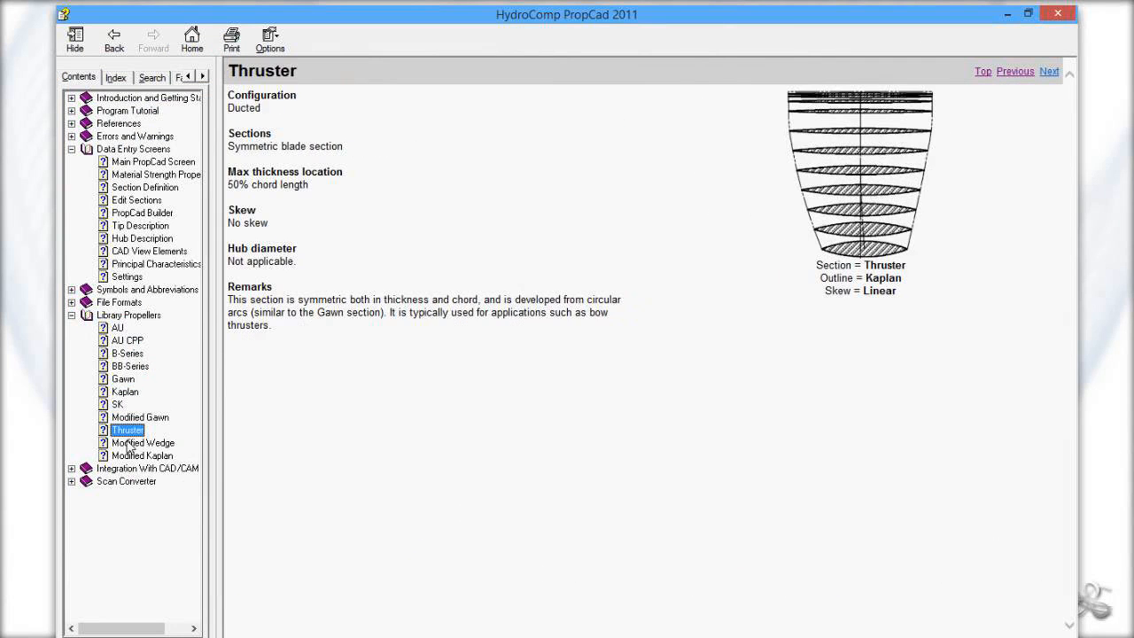
pyautogui.click(148, 445)
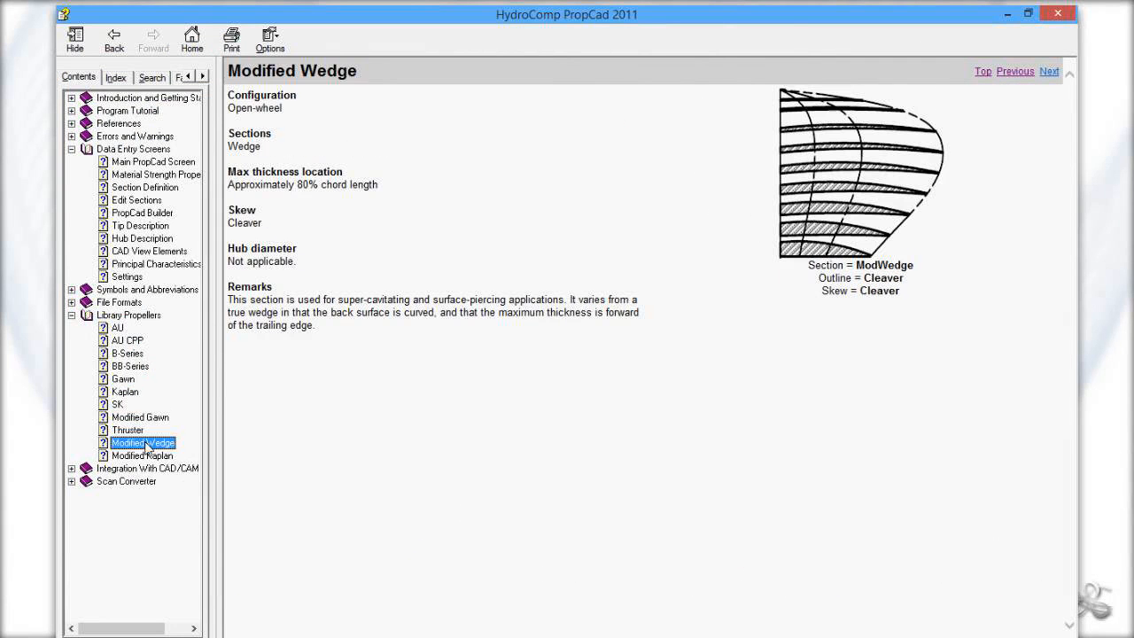
pyautogui.click(148, 457)
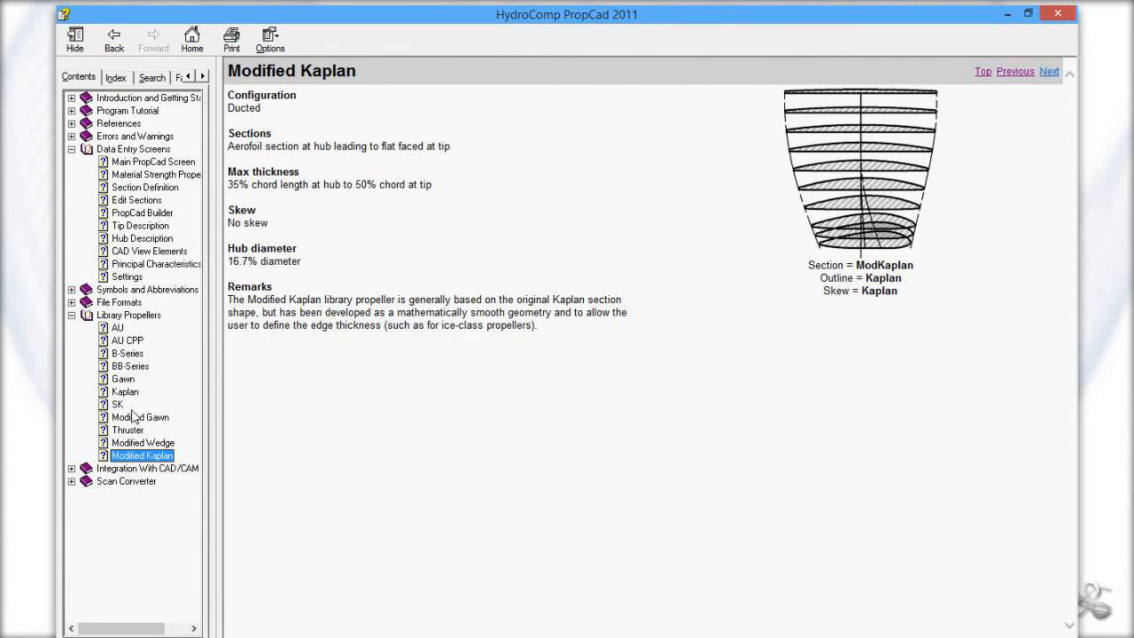
pyautogui.click(121, 329)
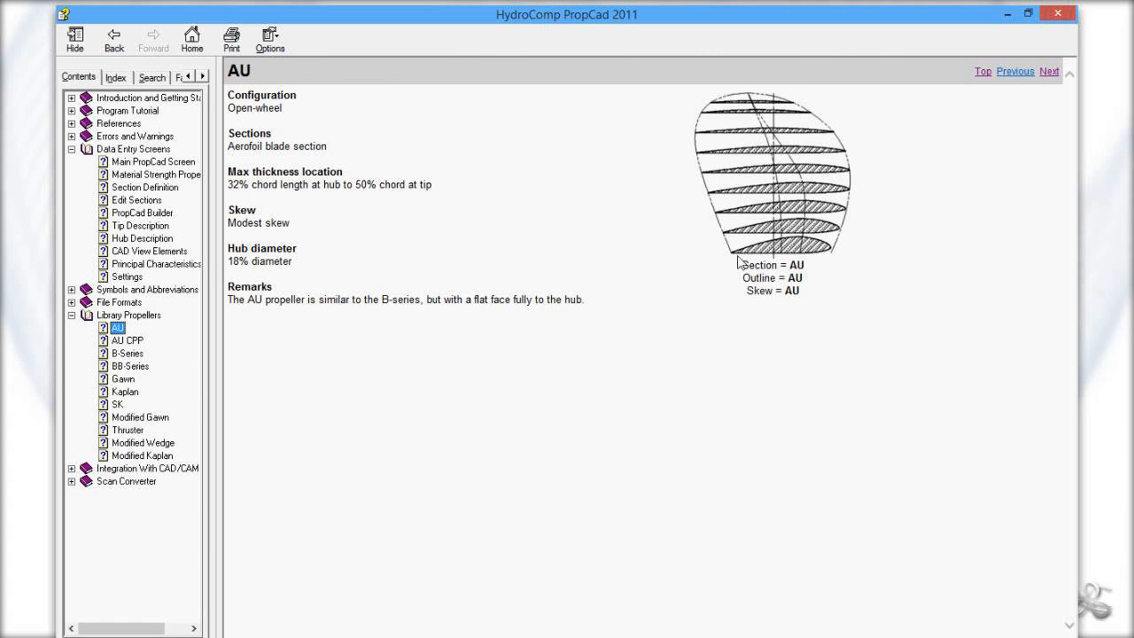
pyautogui.click(1007, 14)
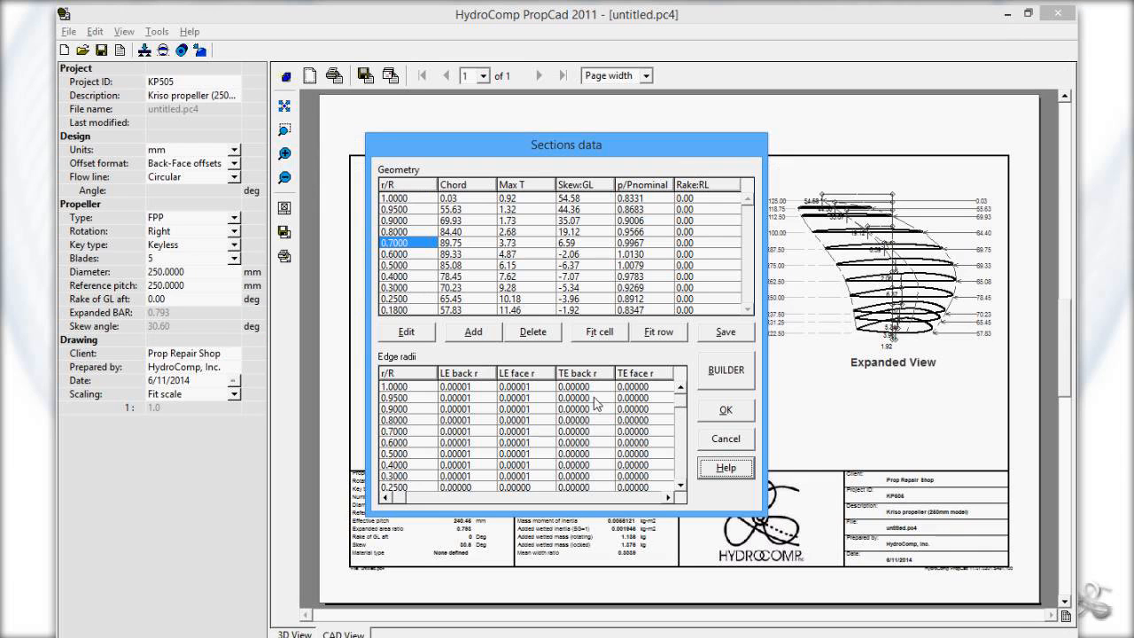
# Step: Reopen the 0.7000 r/R section, review its back offsets, and leave the section without saving changes
pyautogui.click(413, 331)
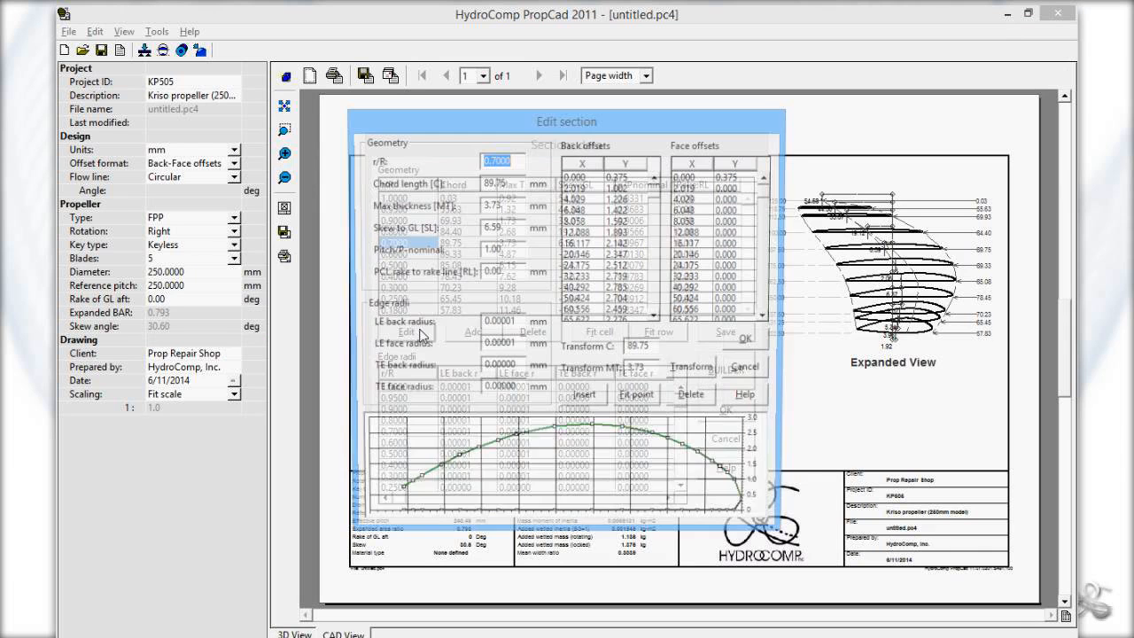
pyautogui.click(584, 204)
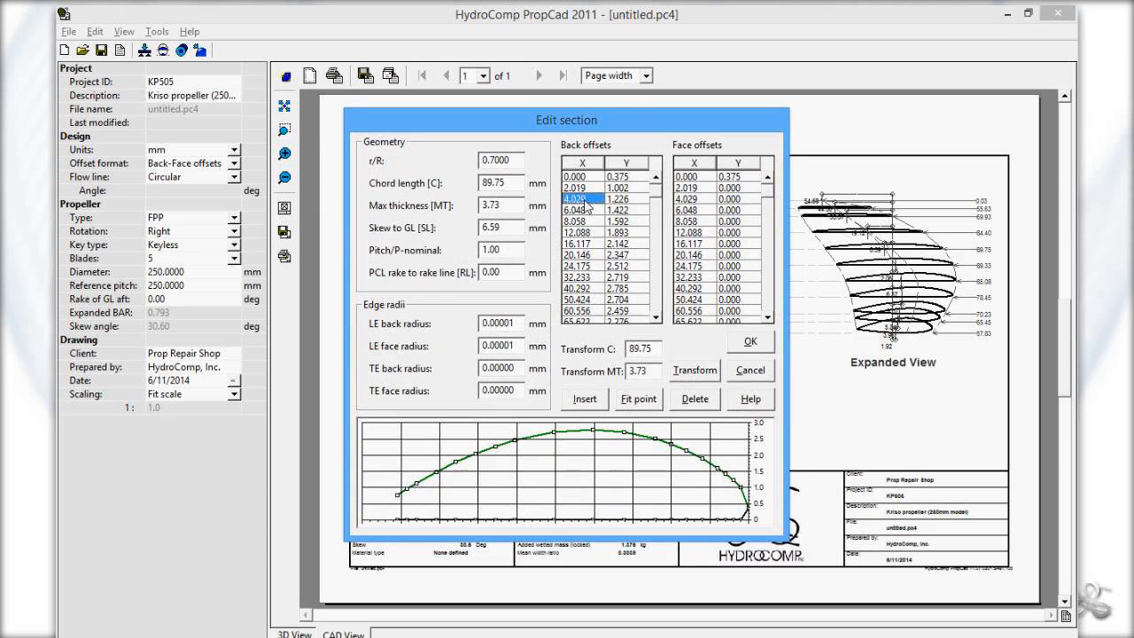
pyautogui.click(588, 187)
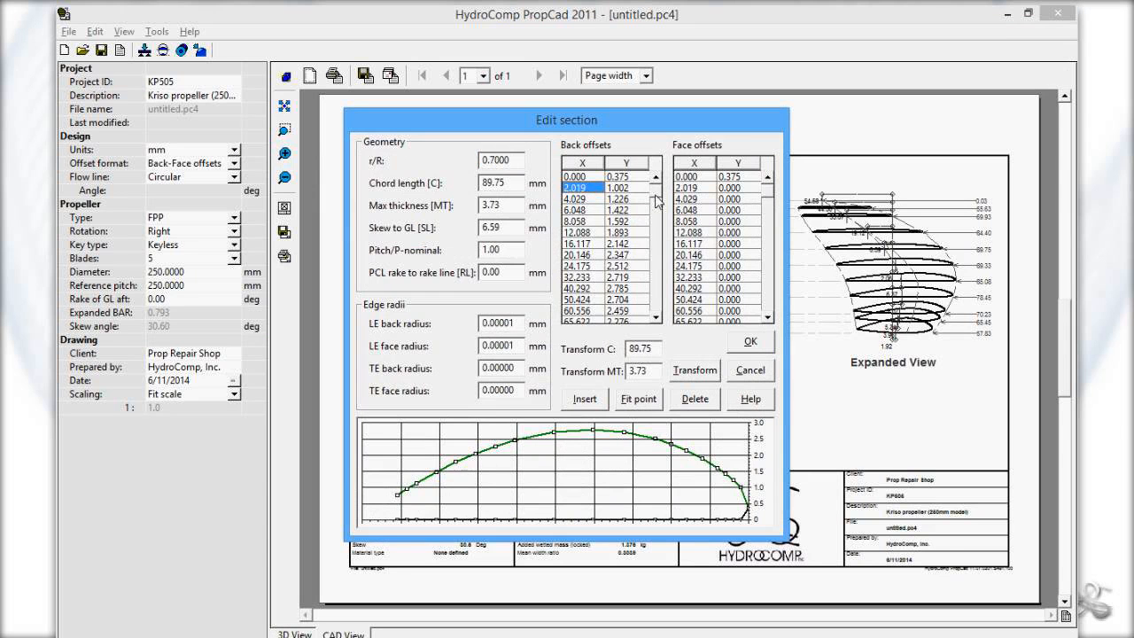
pyautogui.scroll(-1, 656, 213)
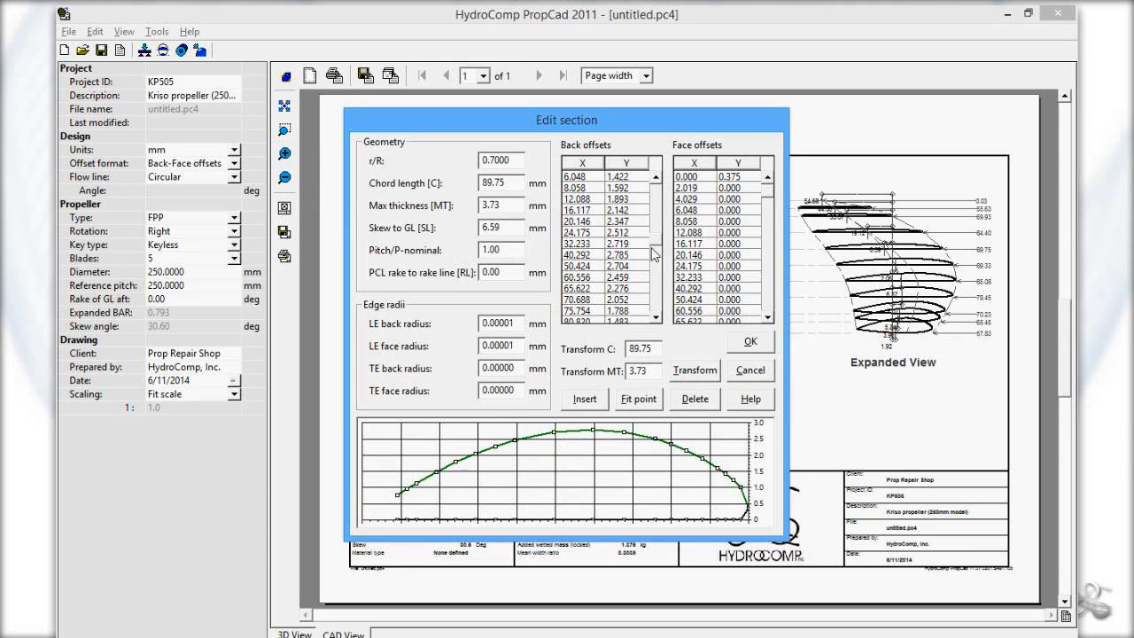
pyautogui.click(761, 371)
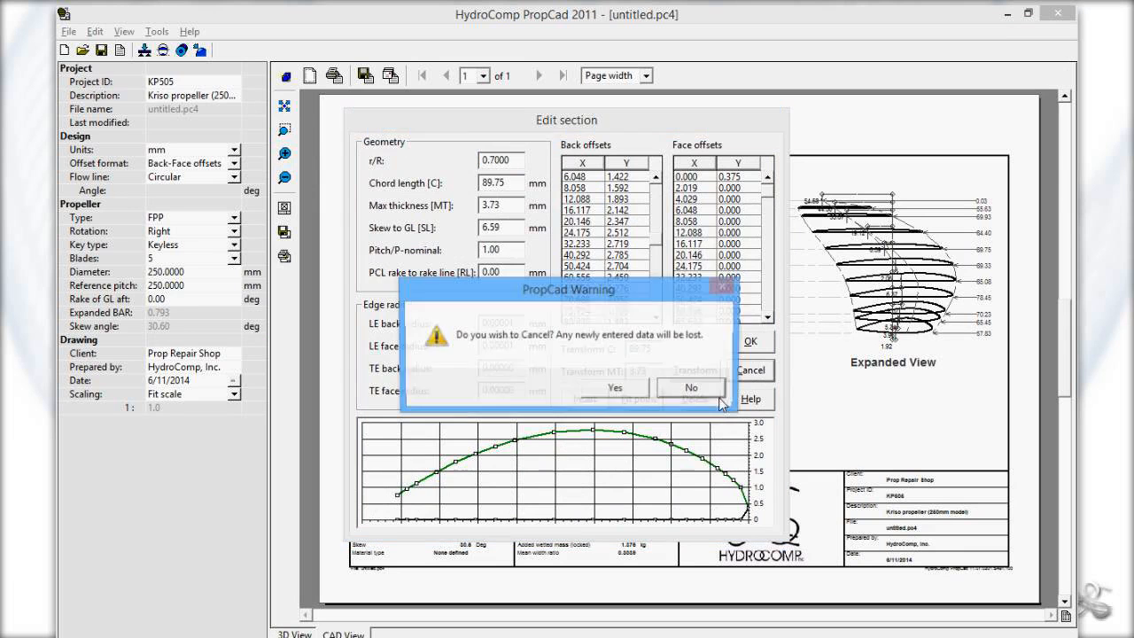
pyautogui.click(616, 389)
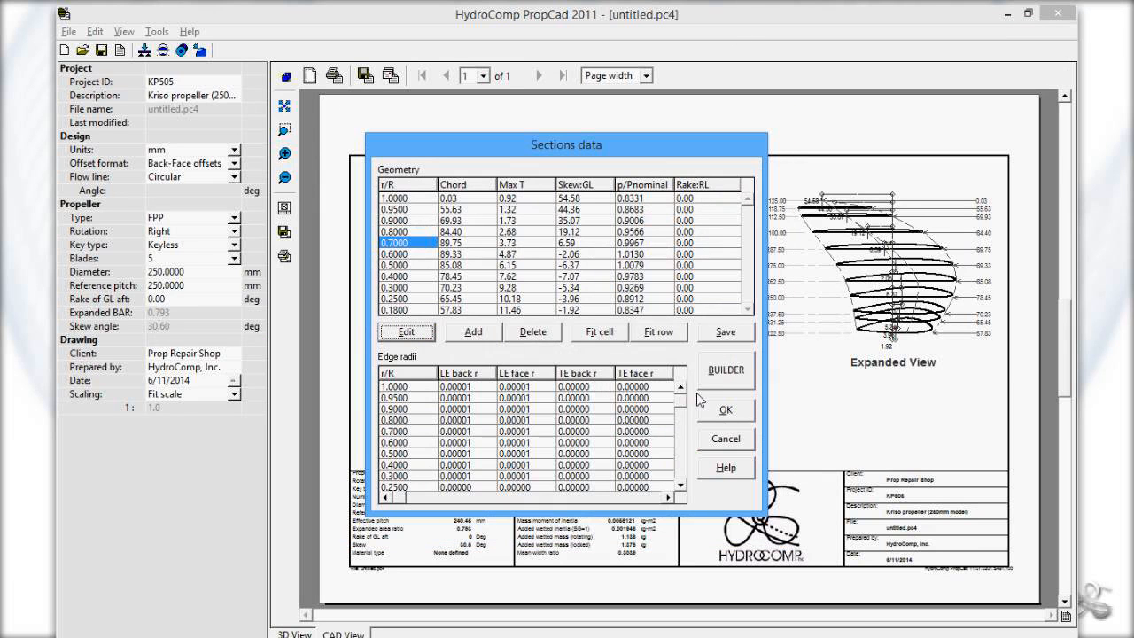
# Step: Set the chord of the 1.0000 r/R tip section to 2.30 mm and launch the section Builder
pyautogui.moveTo(478, 614)
pyautogui.click(454, 200)
pyautogui.write('2.30')
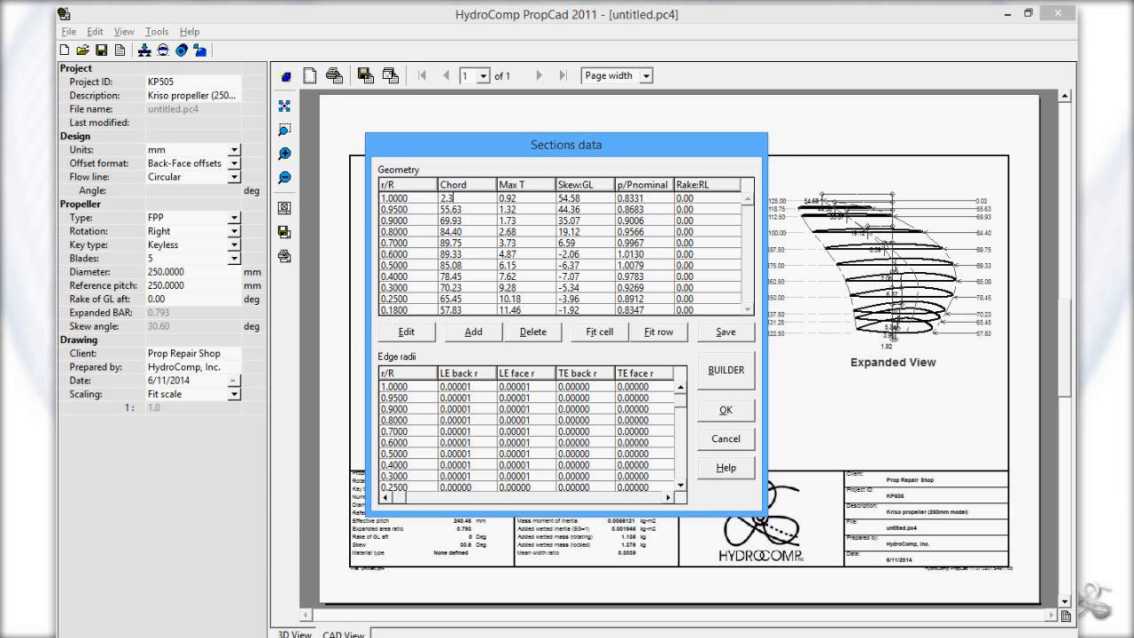
pyautogui.press('Return')
pyautogui.click(722, 372)
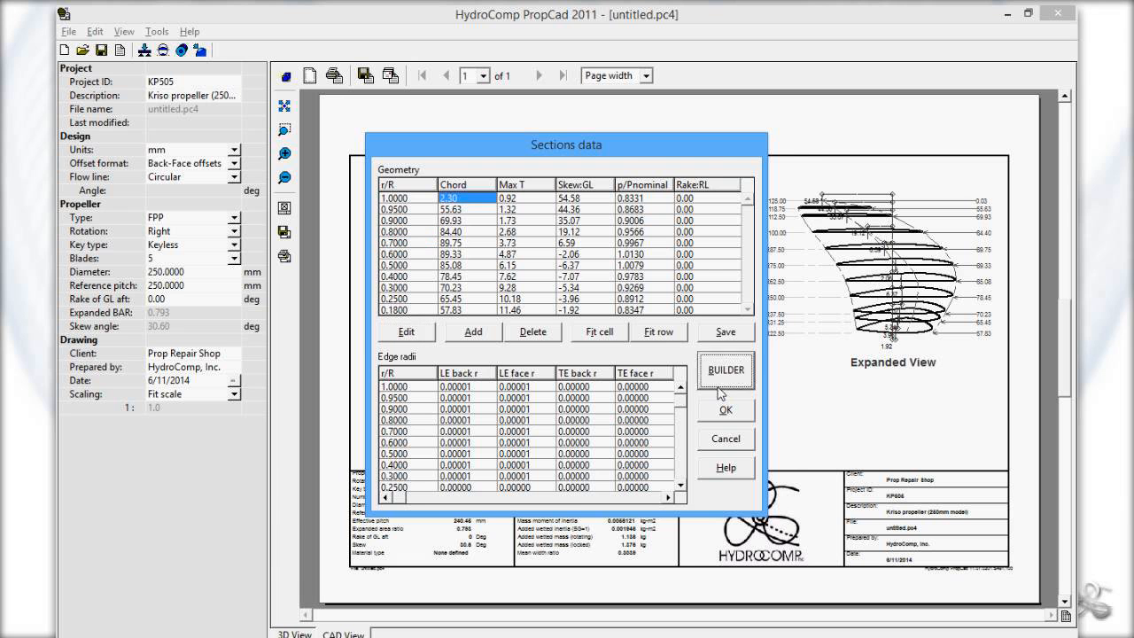
# Step: Set both the sections and r/R and the pitch distribution to [Lock] in the Prop Builder
pyautogui.click(524, 162)
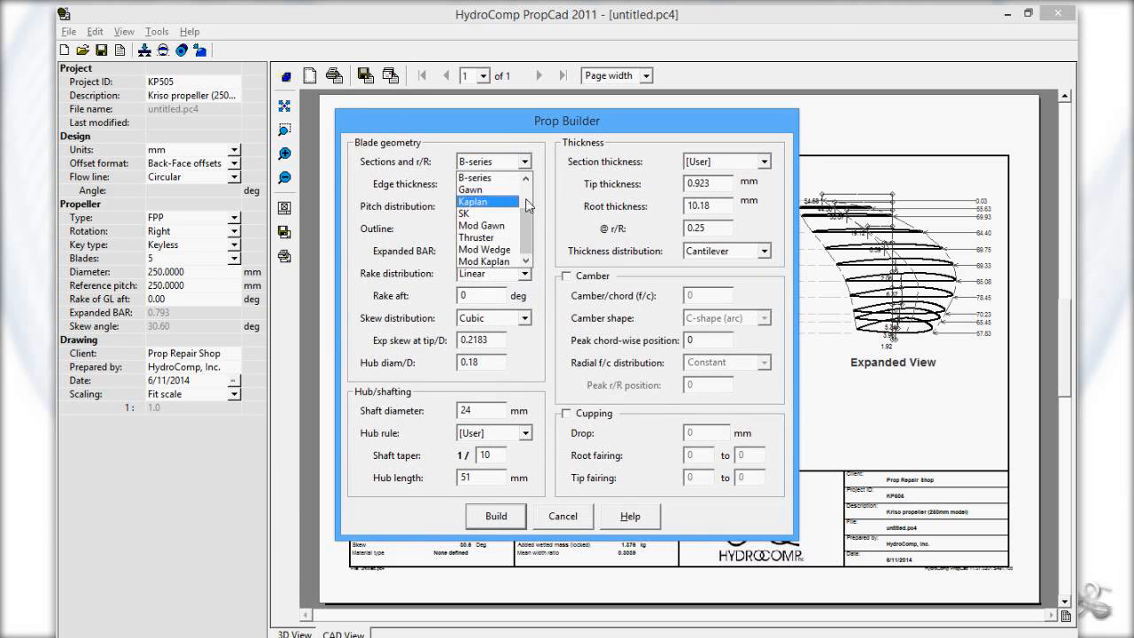
pyautogui.scroll(2, 518, 188)
pyautogui.click(514, 189)
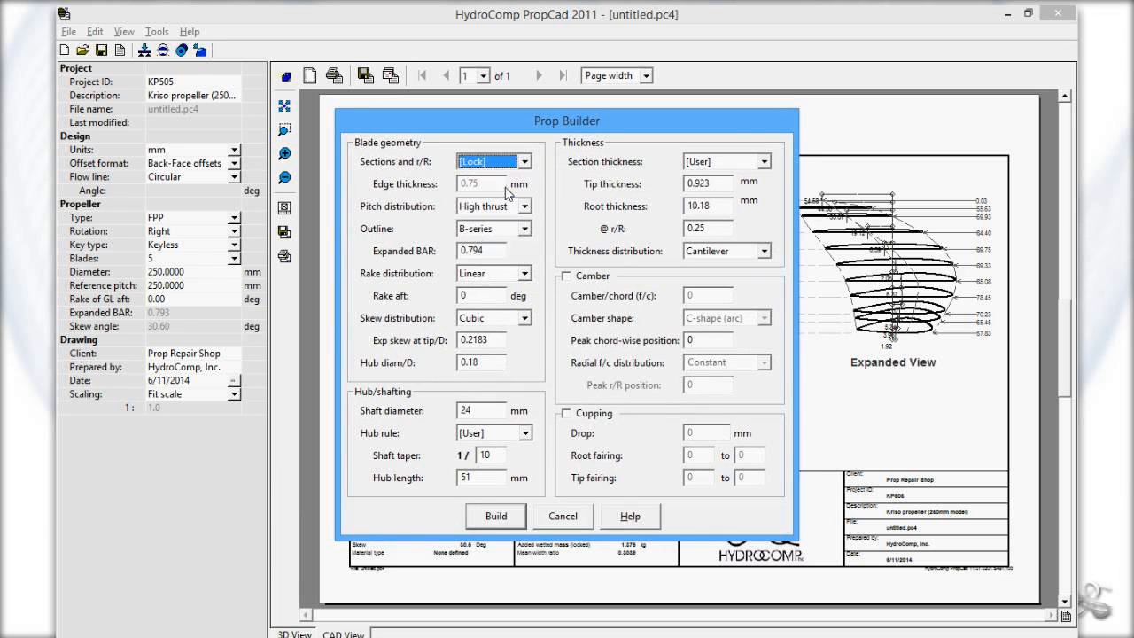
pyautogui.click(524, 206)
pyautogui.click(520, 235)
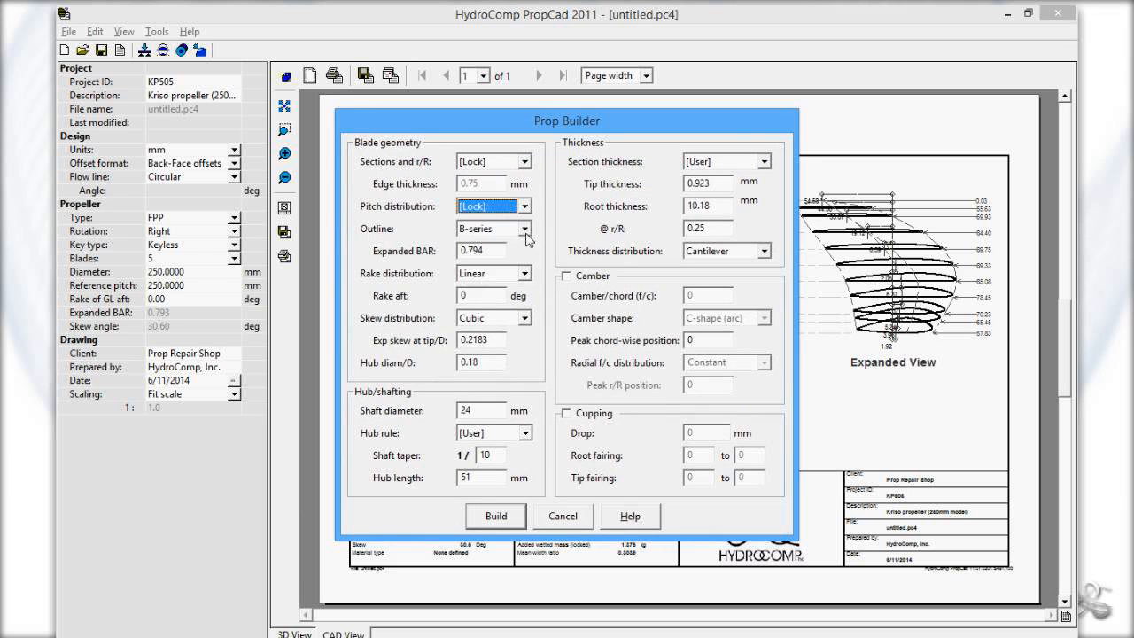
# Step: Set the rake distribution and the skew distribution to [Lock]
pyautogui.click(525, 274)
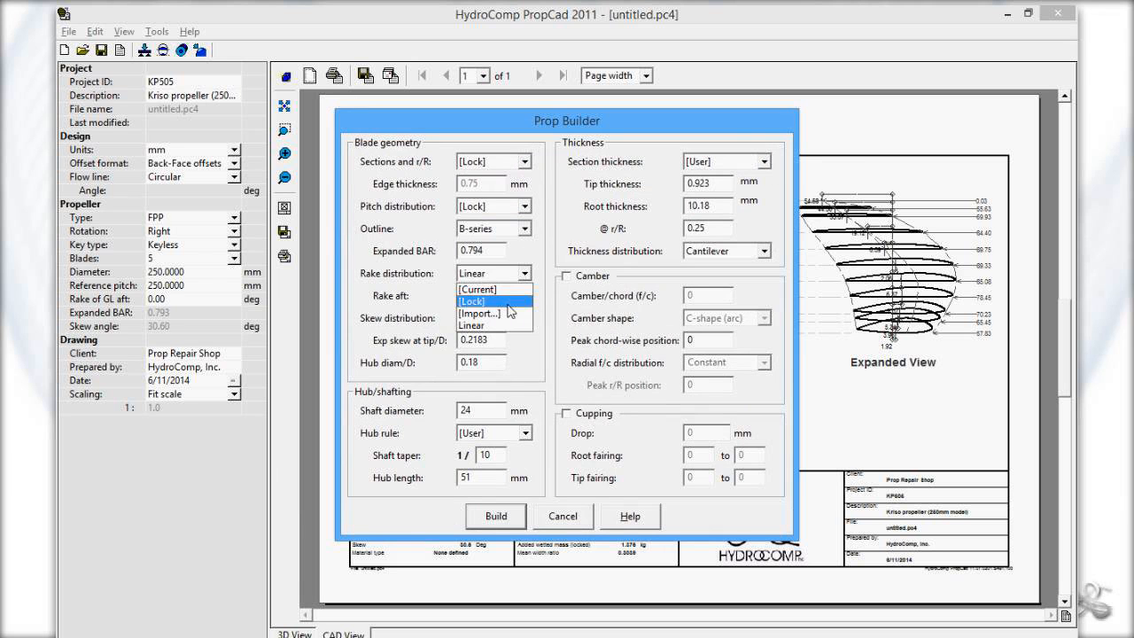
pyautogui.click(509, 302)
pyautogui.click(524, 318)
pyautogui.scroll(3, 519, 372)
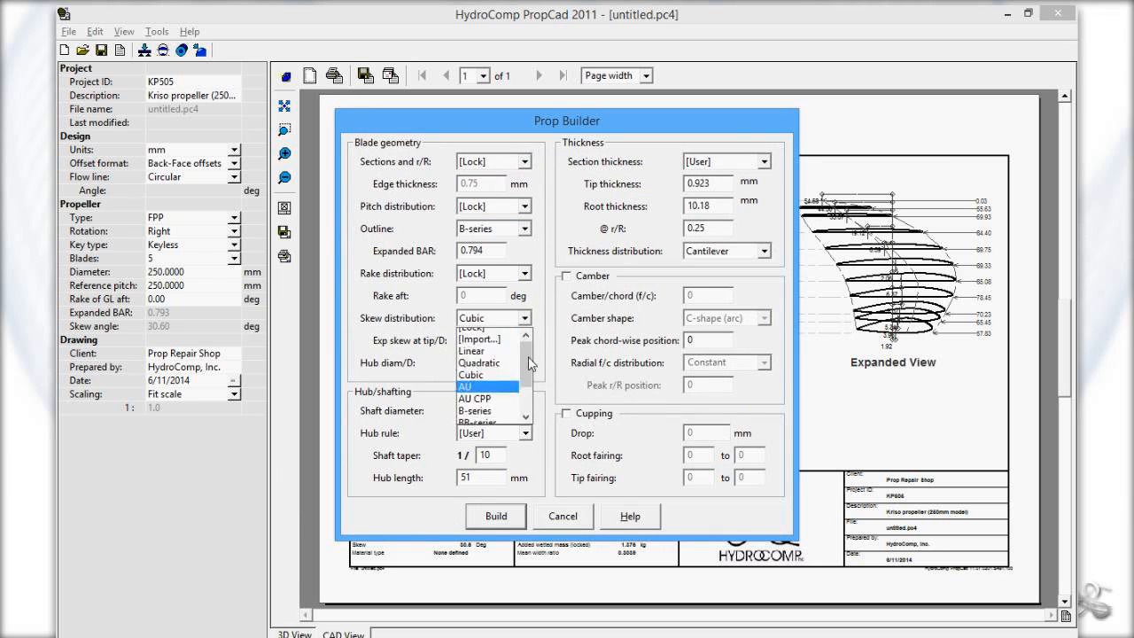
pyautogui.click(482, 345)
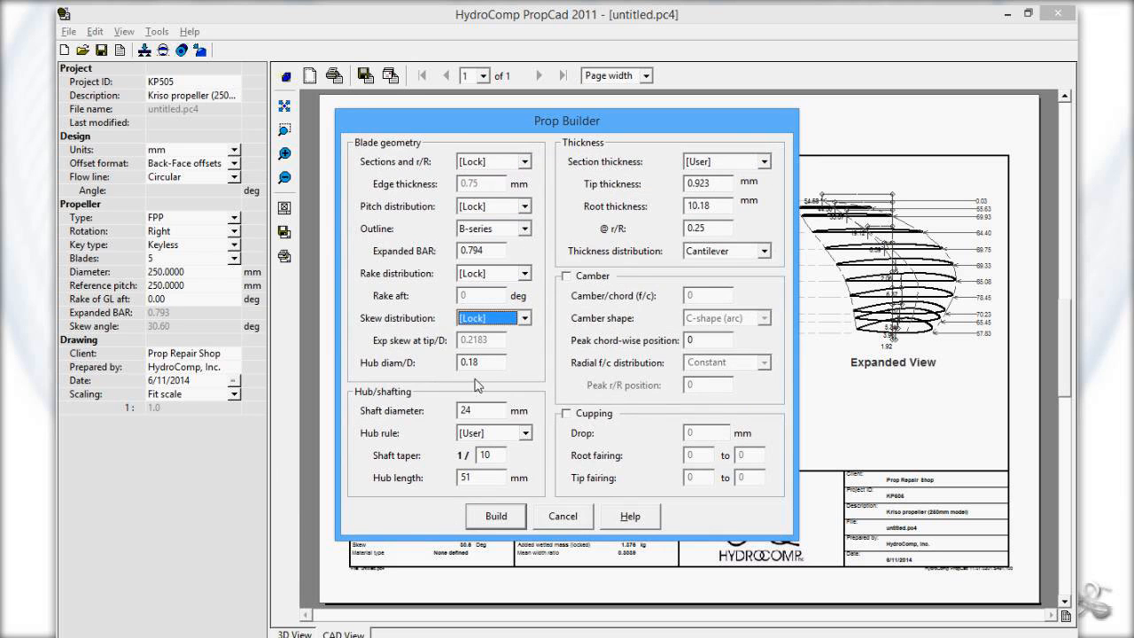
# Step: Set the section thickness to [Lock] and build the blade geometry with the B-series outline
pyautogui.click(763, 161)
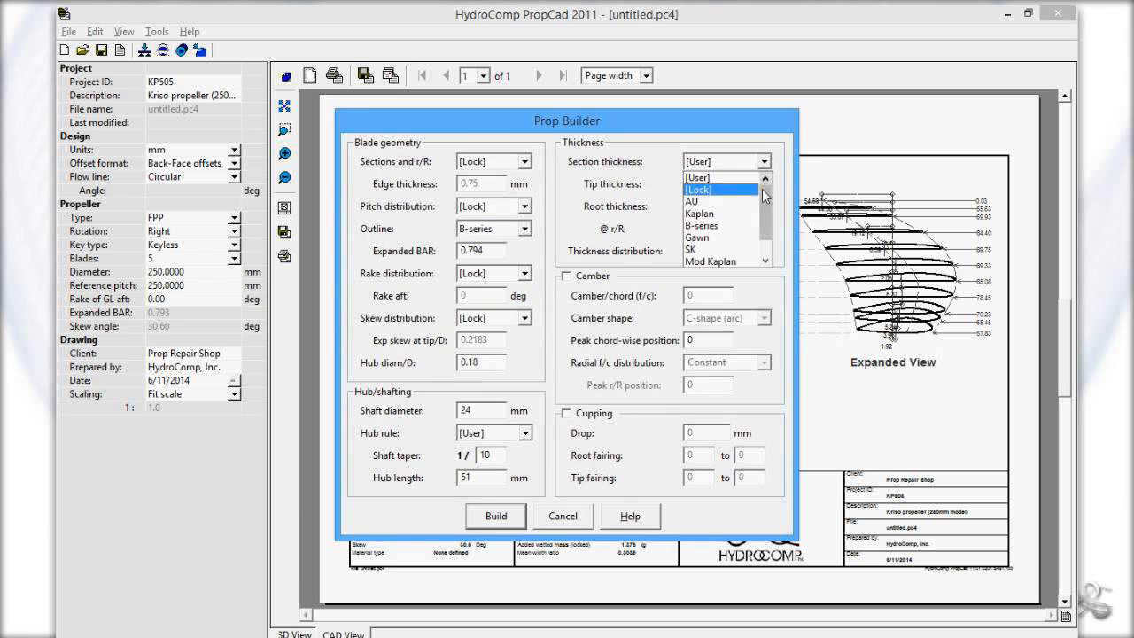
pyautogui.click(755, 188)
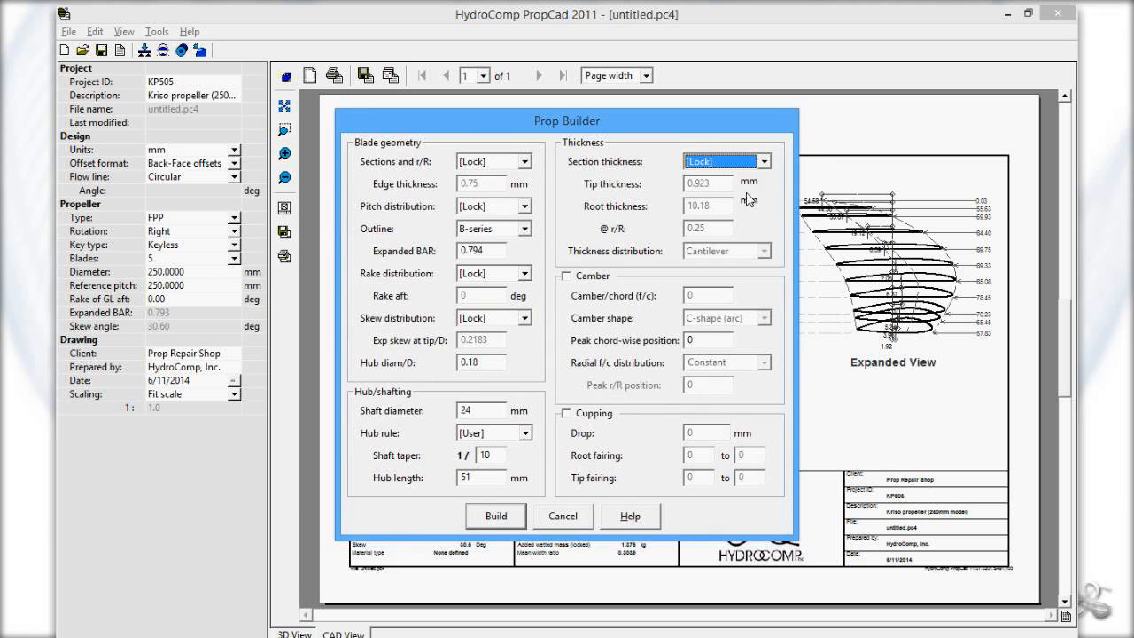
pyautogui.click(515, 513)
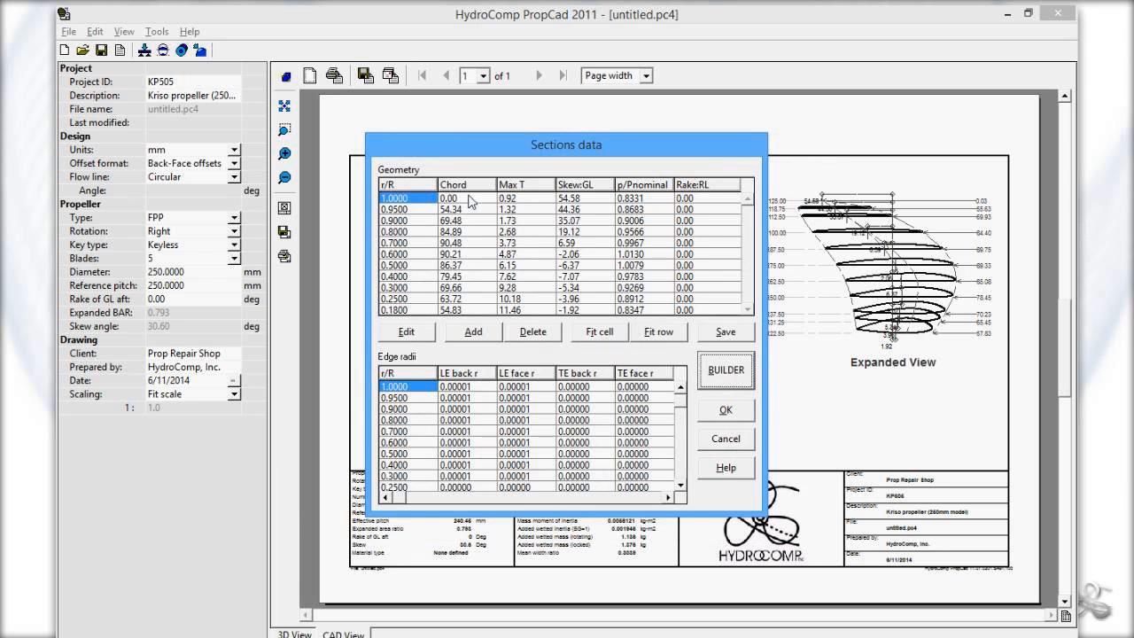
# Step: Set the chord of the 1.0000 r/R section to 2.30 mm, accept the sections data and refresh the drawing
pyautogui.click(470, 199)
pyautogui.write('2.30')
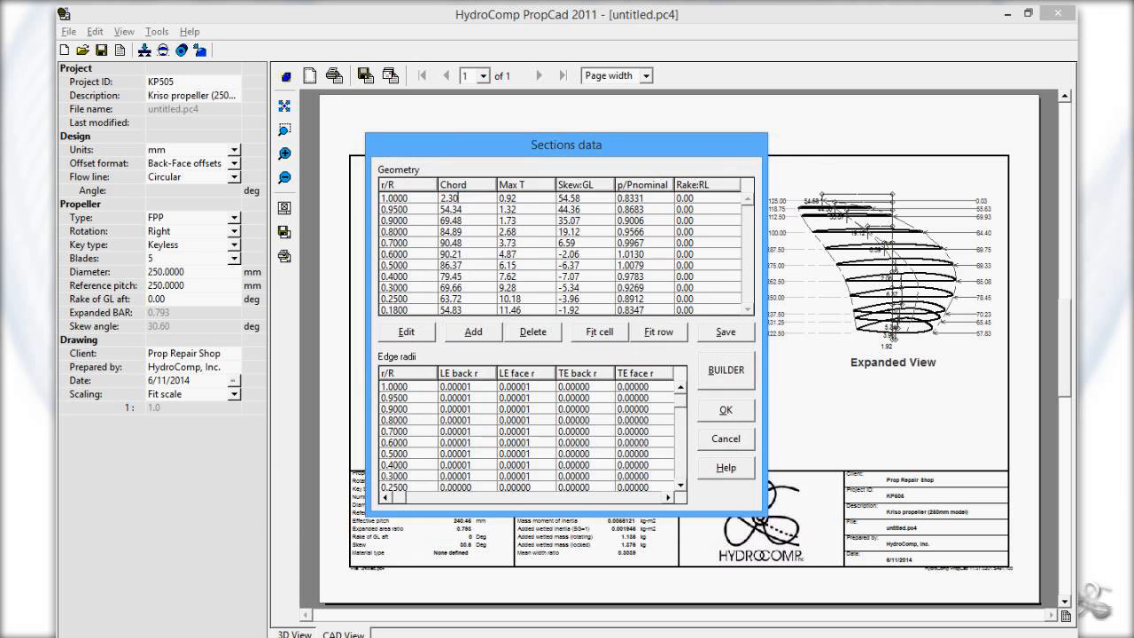
pyautogui.press('Return')
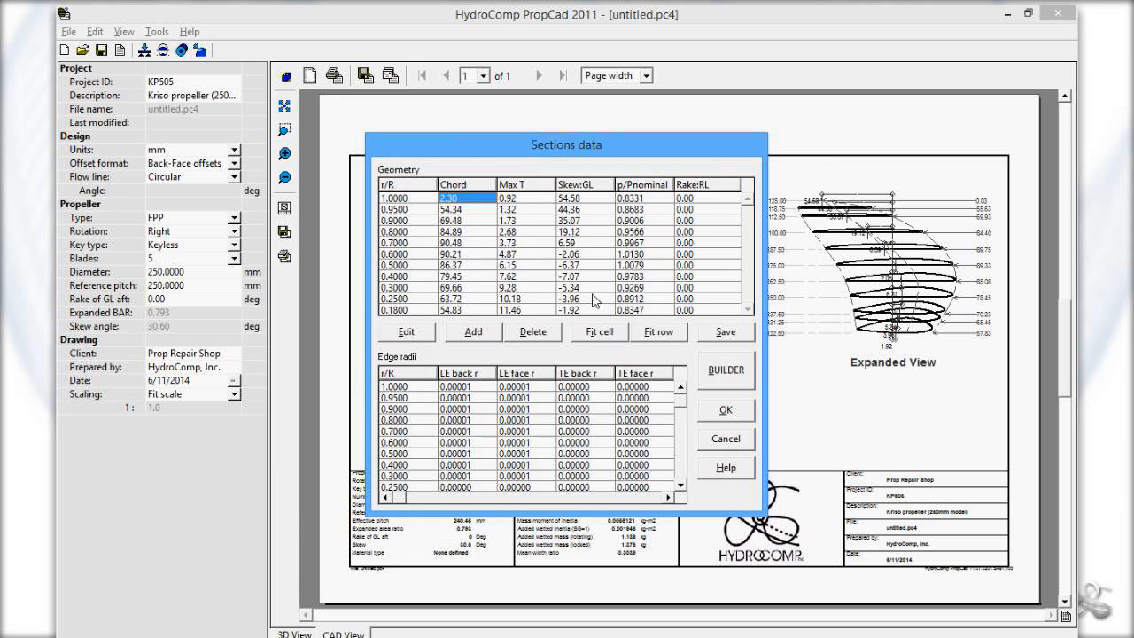
pyautogui.click(725, 410)
pyautogui.click(291, 77)
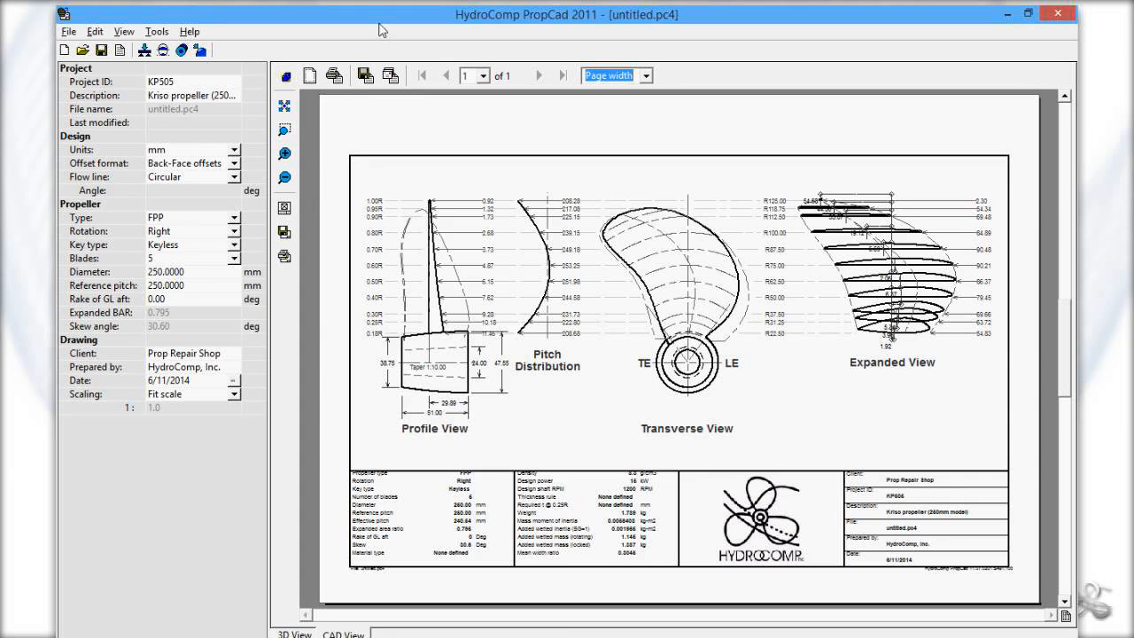
# Step: Reopen the Builder from the sections data and review the choices for sections and r/R, keeping [Lock]
pyautogui.click(163, 50)
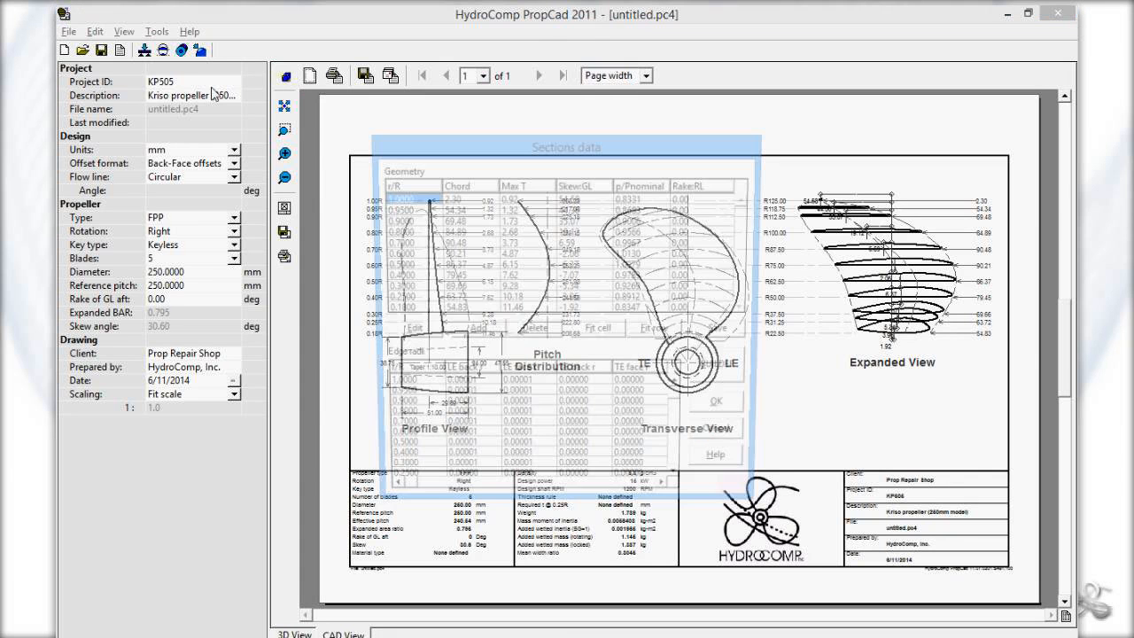
pyautogui.click(717, 370)
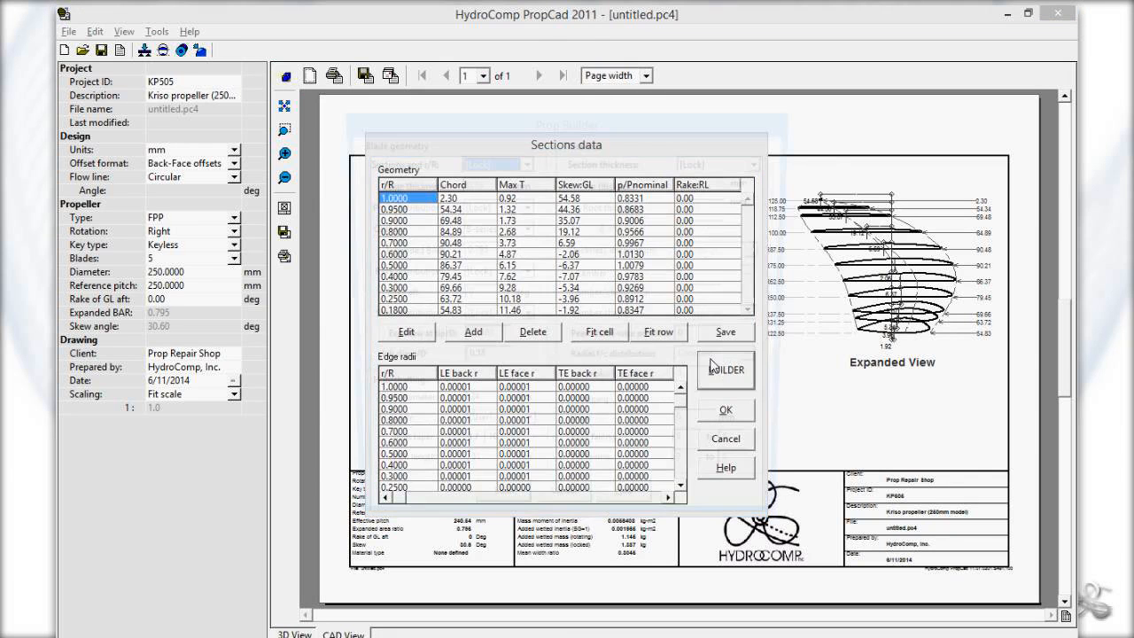
pyautogui.click(523, 161)
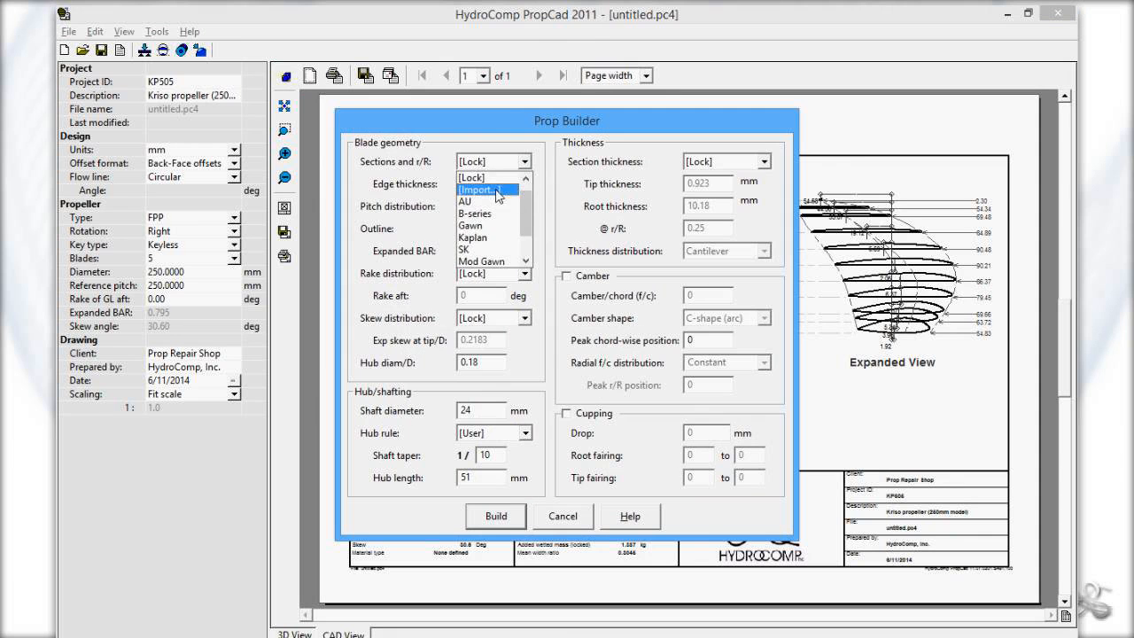
pyautogui.click(526, 162)
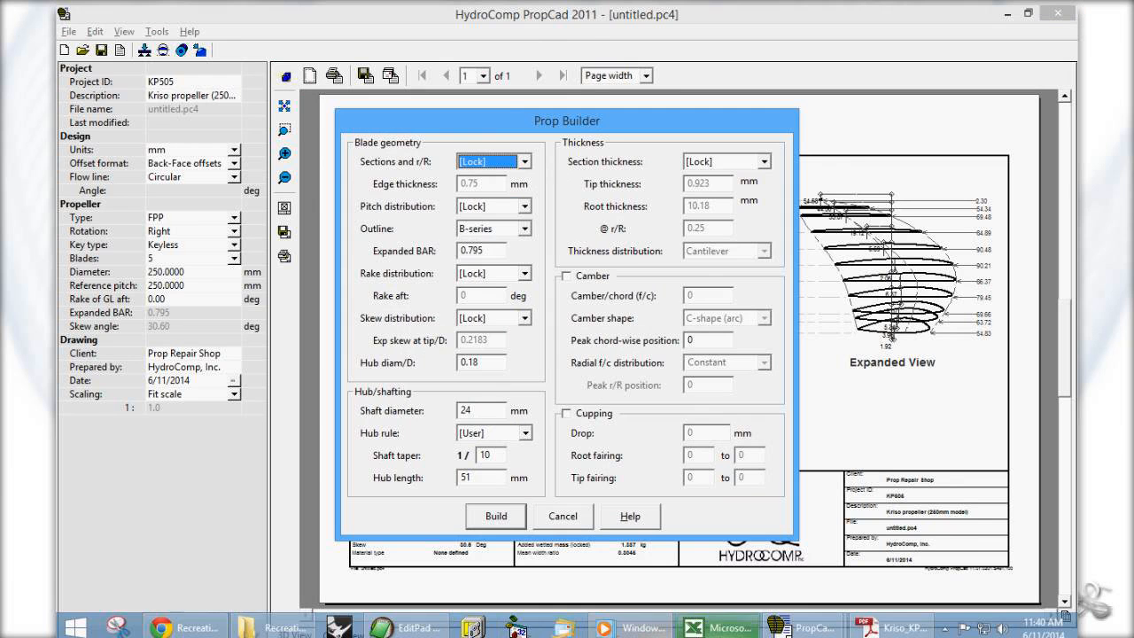
# Step: Switch to the XI0000002.xls workbook in Excel, show its 2DOffsets sheet and dismiss the floating clipboard palette
pyautogui.click(718, 631)
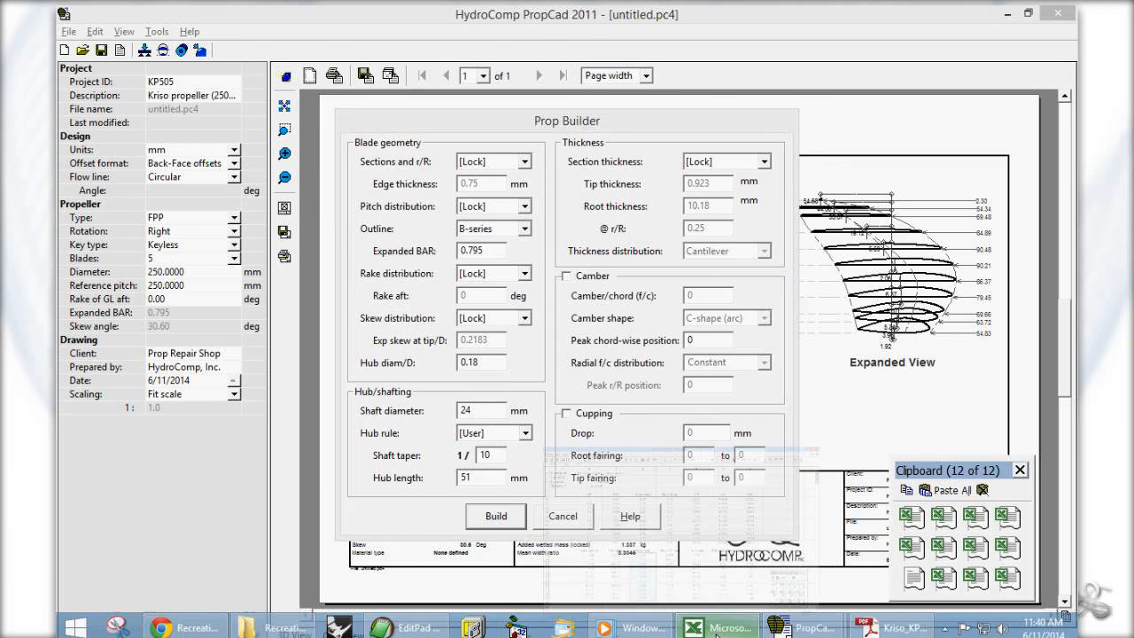
pyautogui.click(124, 168)
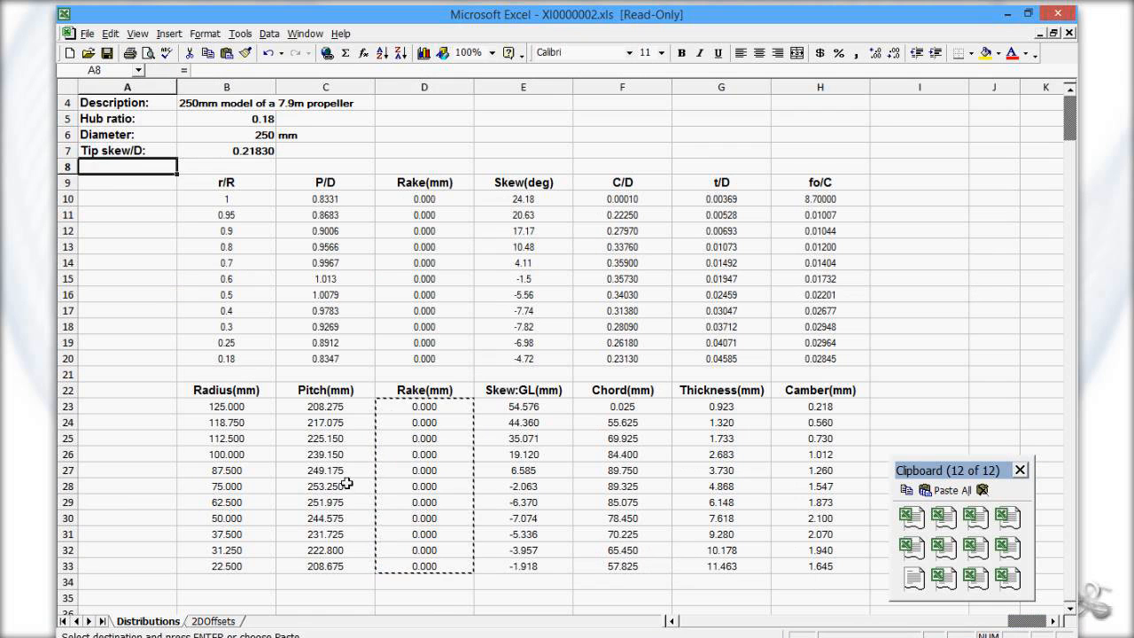
pyautogui.click(147, 301)
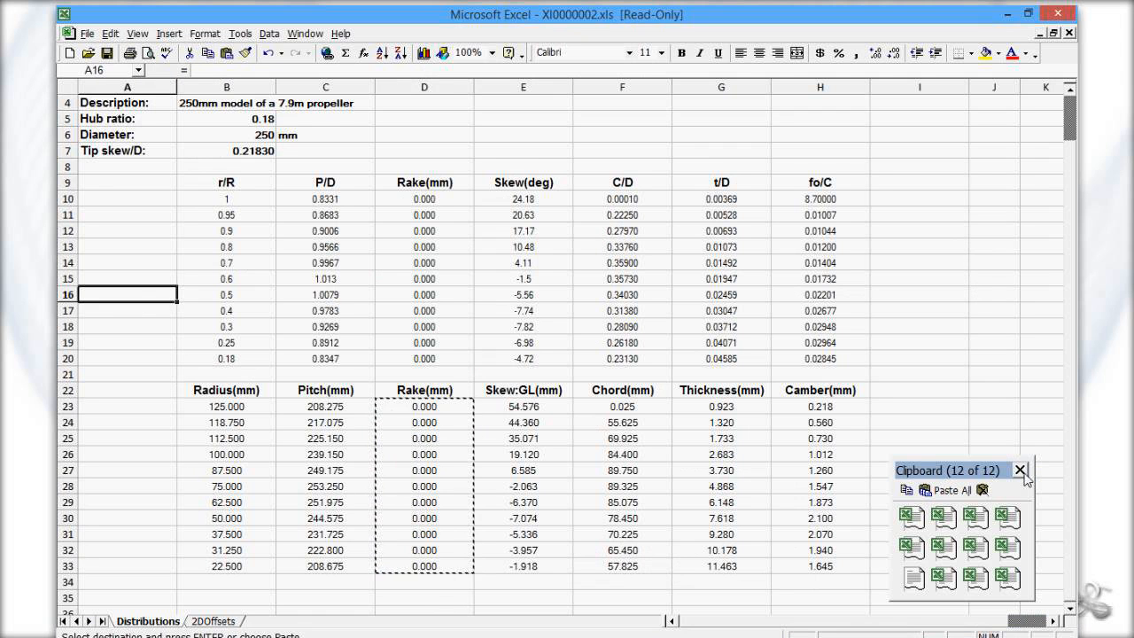
pyautogui.click(215, 621)
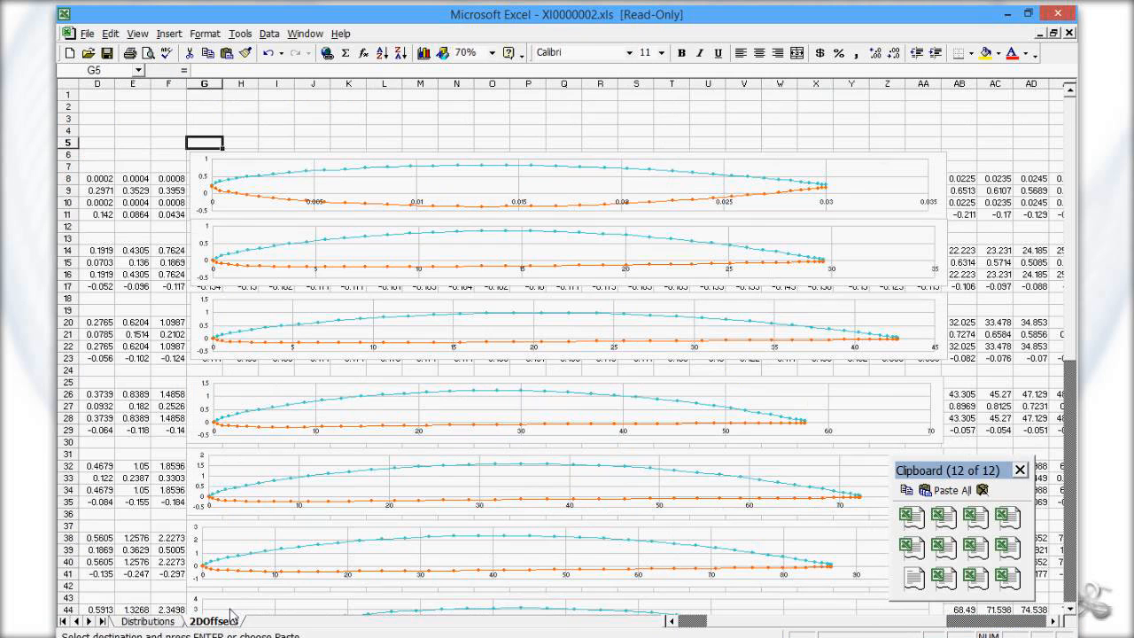
pyautogui.click(1019, 470)
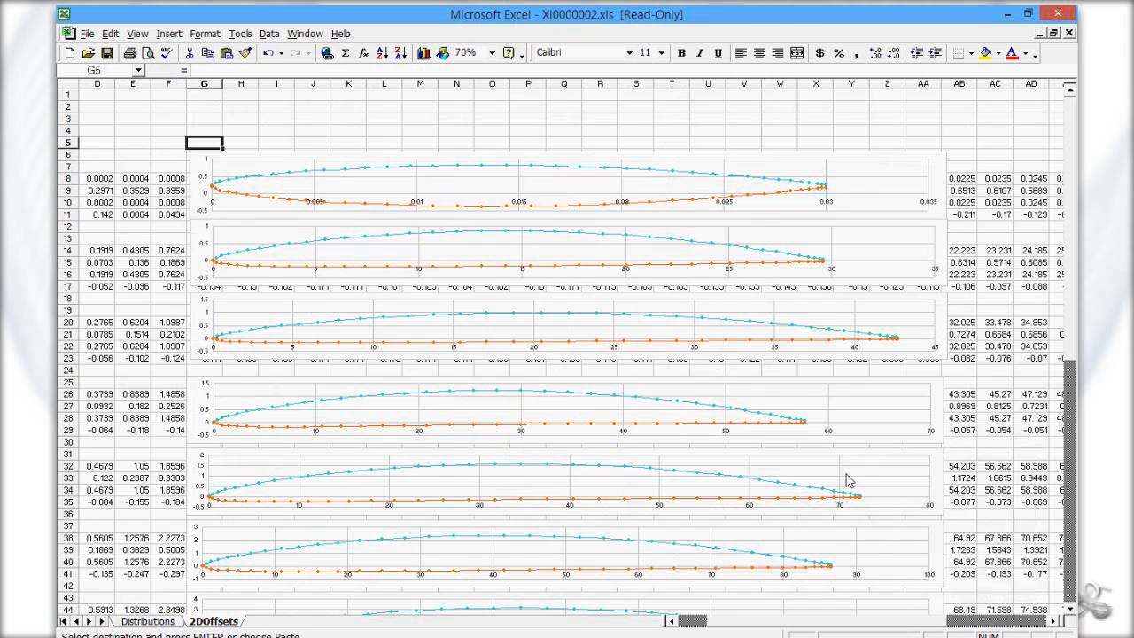
# Step: Examine the suction and pressure offset rows and the section plots for the outermost radii on the 2DOffsets sheet
pyautogui.keyDown('ctrl'); pyautogui.scroll(-3, 532, 337); pyautogui.keyUp('ctrl')
pyautogui.keyDown('ctrl'); pyautogui.scroll(1, 531, 341); pyautogui.keyUp('ctrl')
pyautogui.scroll(2, 227, 218)
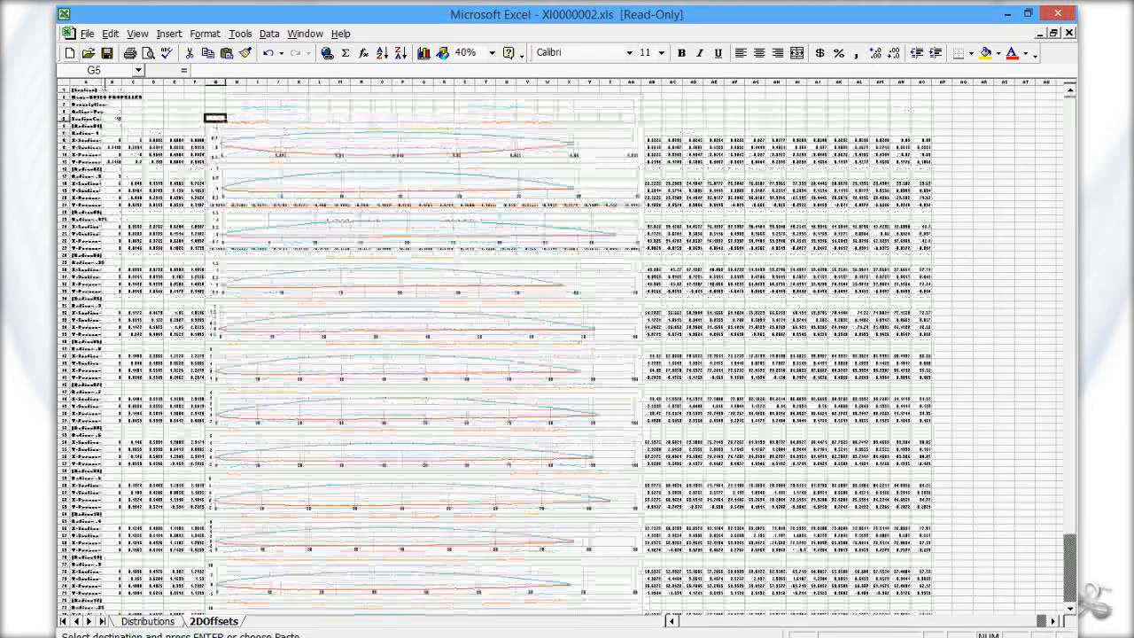
pyautogui.keyDown('ctrl'); pyautogui.scroll(2, 107, 110); pyautogui.keyUp('ctrl')
pyautogui.keyDown('ctrl'); pyautogui.scroll(2, 107, 110); pyautogui.keyUp('ctrl')
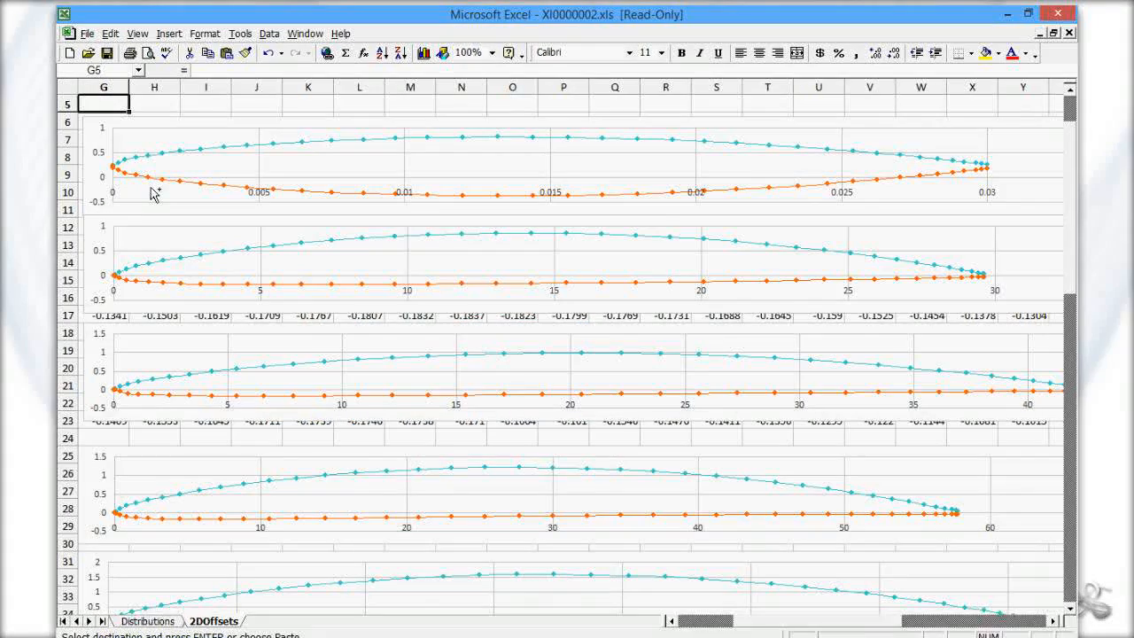
pyautogui.moveTo(697, 625); pyautogui.dragTo(691, 625)
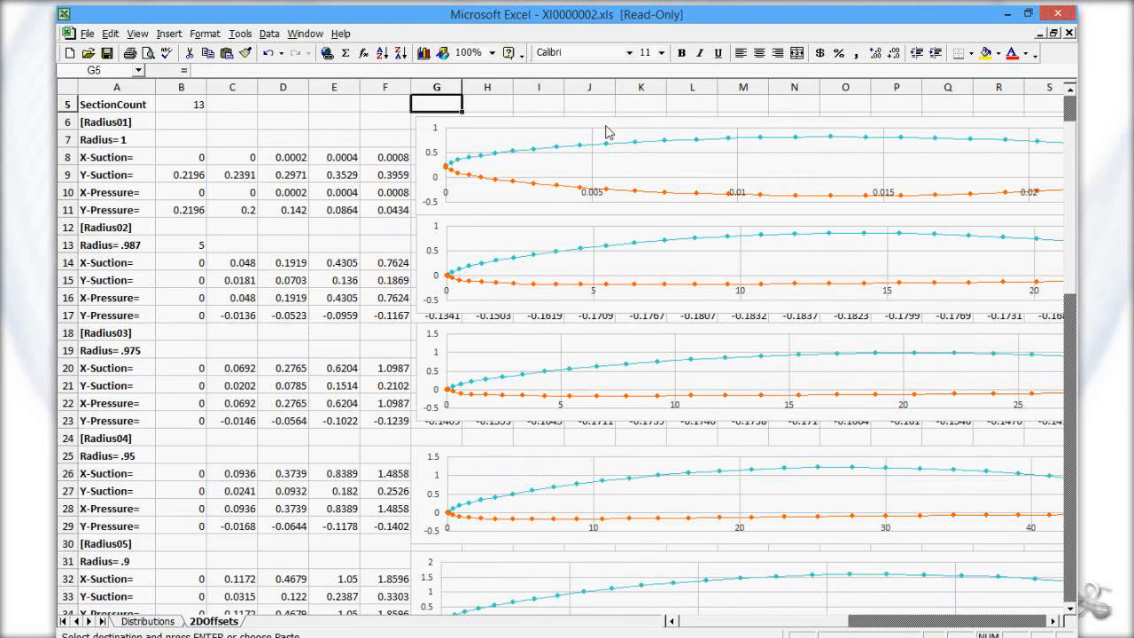
pyautogui.scroll(-2, 509, 275)
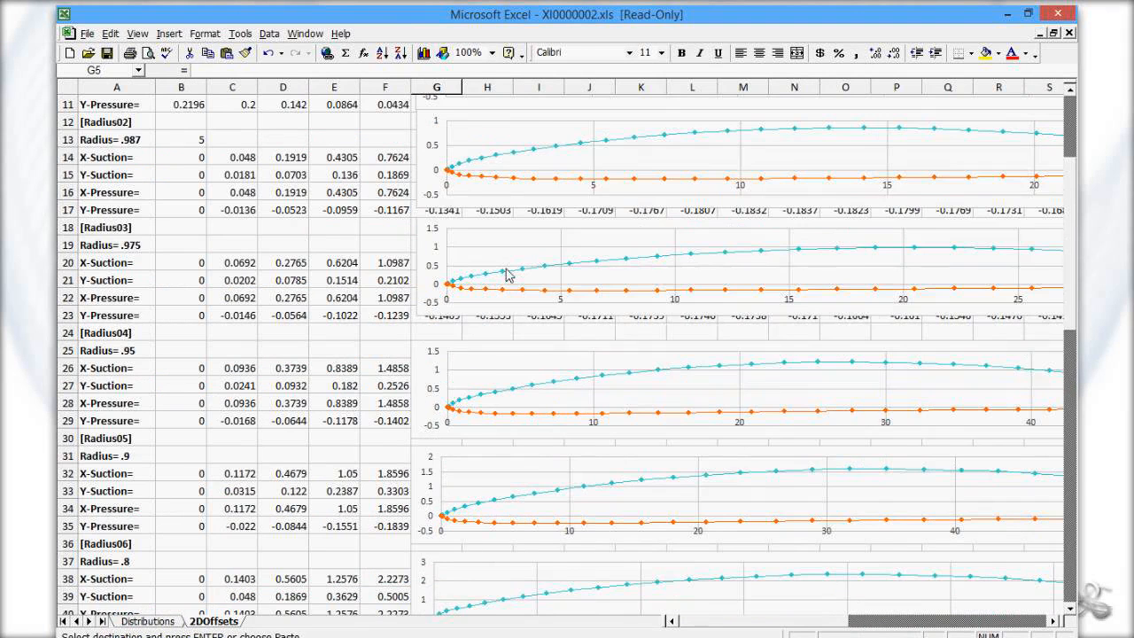
pyautogui.scroll(-2, 508, 274)
pyautogui.scroll(5, 584, 307)
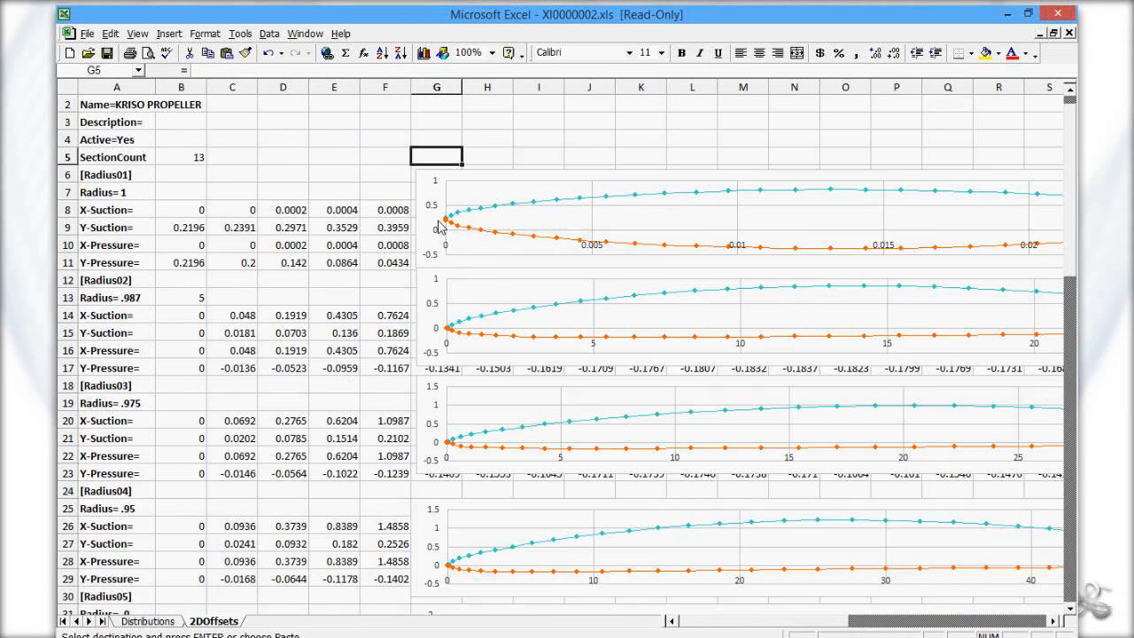
# Step: Review the offset plots of all sections down to radius .18 and return to the radius 1 section
pyautogui.scroll(-1, 449, 305)
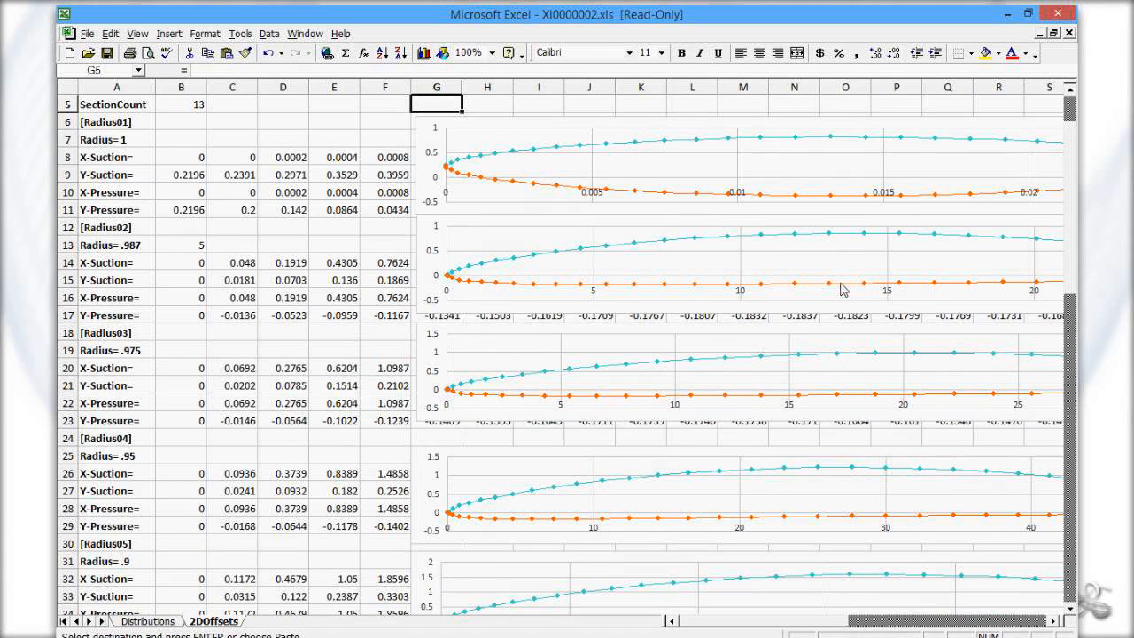
pyautogui.scroll(-3, 553, 491)
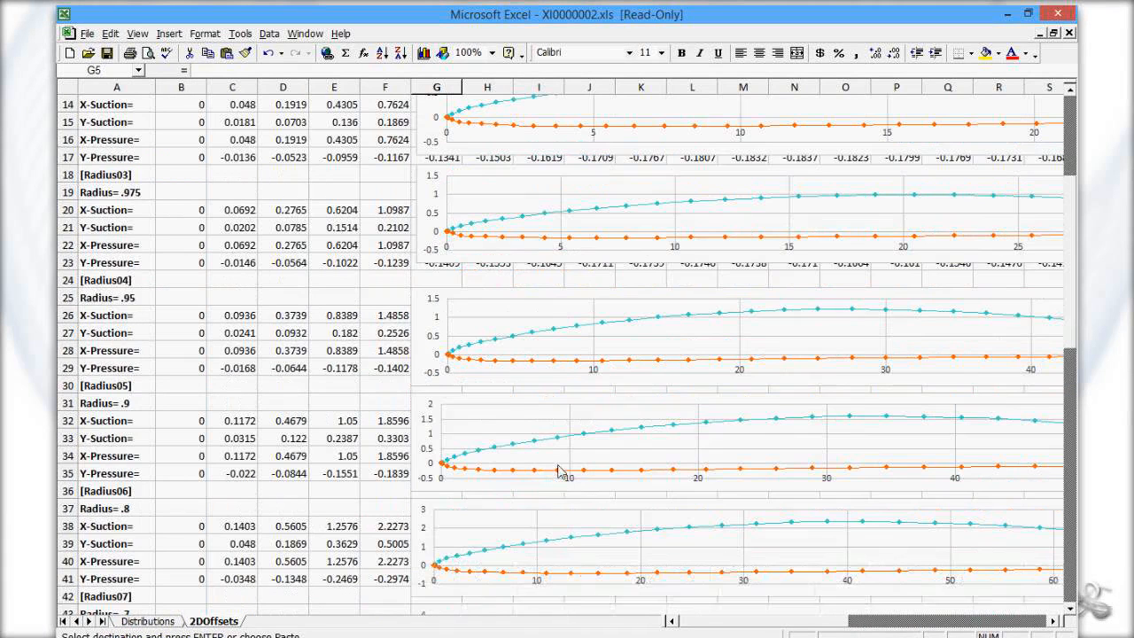
pyautogui.scroll(-2, 560, 467)
pyautogui.keyDown('ctrl'); pyautogui.scroll(-1, 567, 467); pyautogui.keyUp('ctrl')
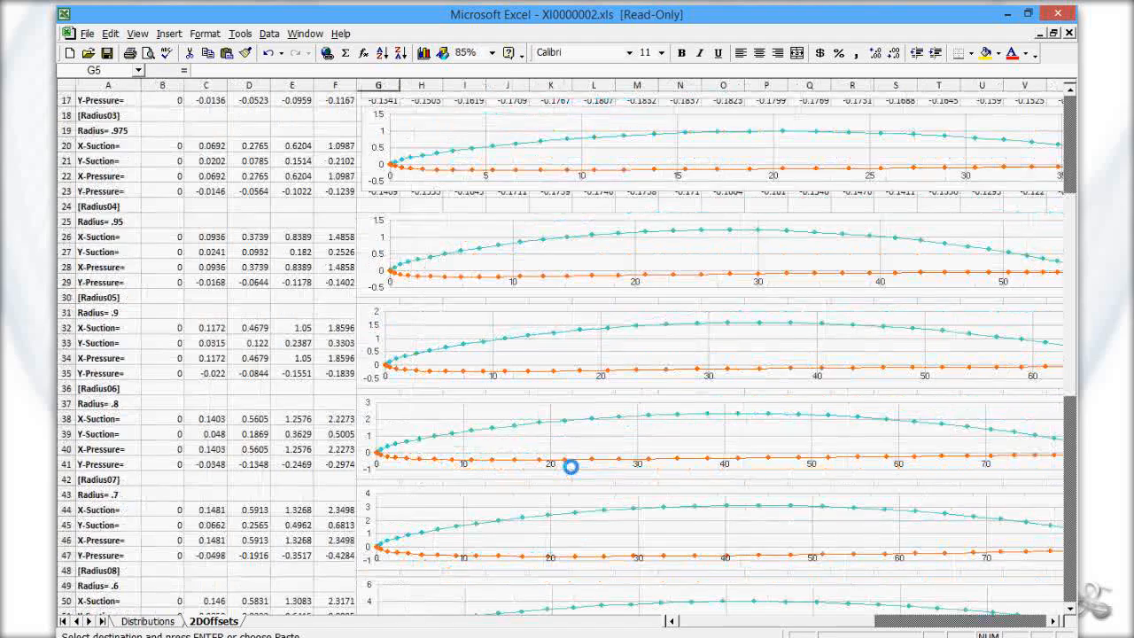
pyautogui.keyDown('ctrl'); pyautogui.scroll(-1, 568, 452); pyautogui.keyUp('ctrl')
pyautogui.scroll(-10, 568, 452)
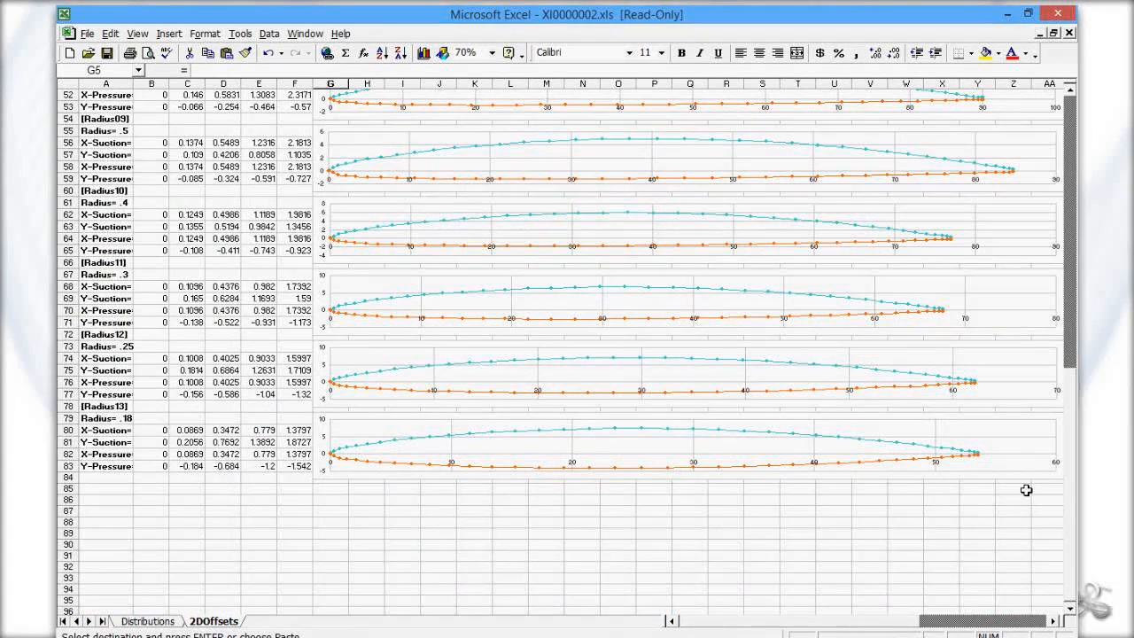
pyautogui.scroll(2, 534, 443)
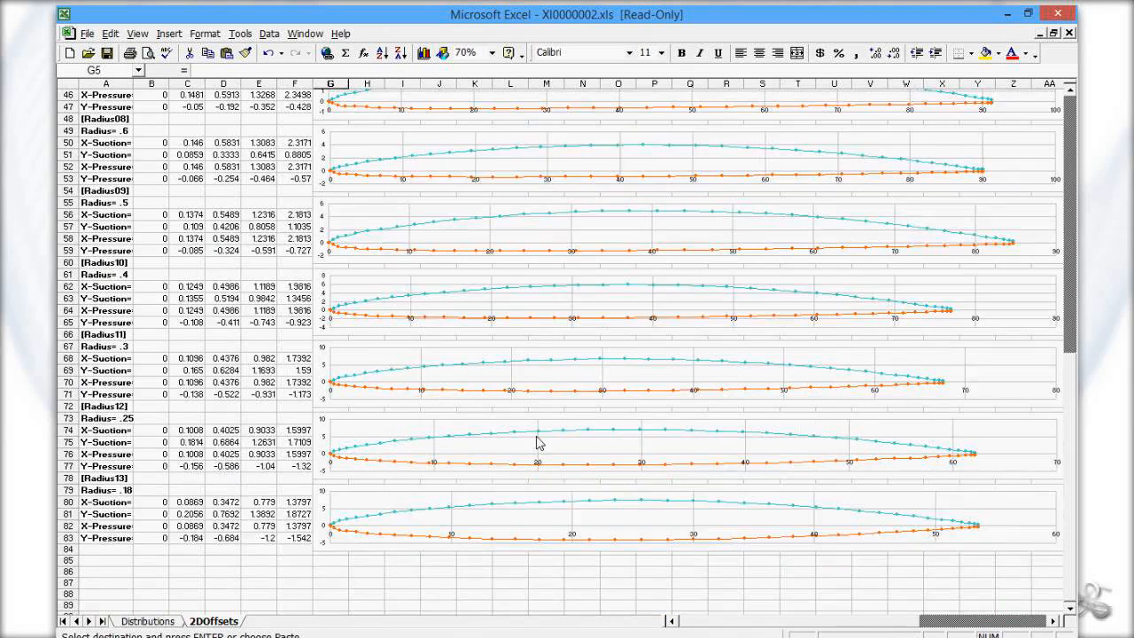
pyautogui.scroll(1, 542, 445)
pyautogui.scroll(3, 567, 460)
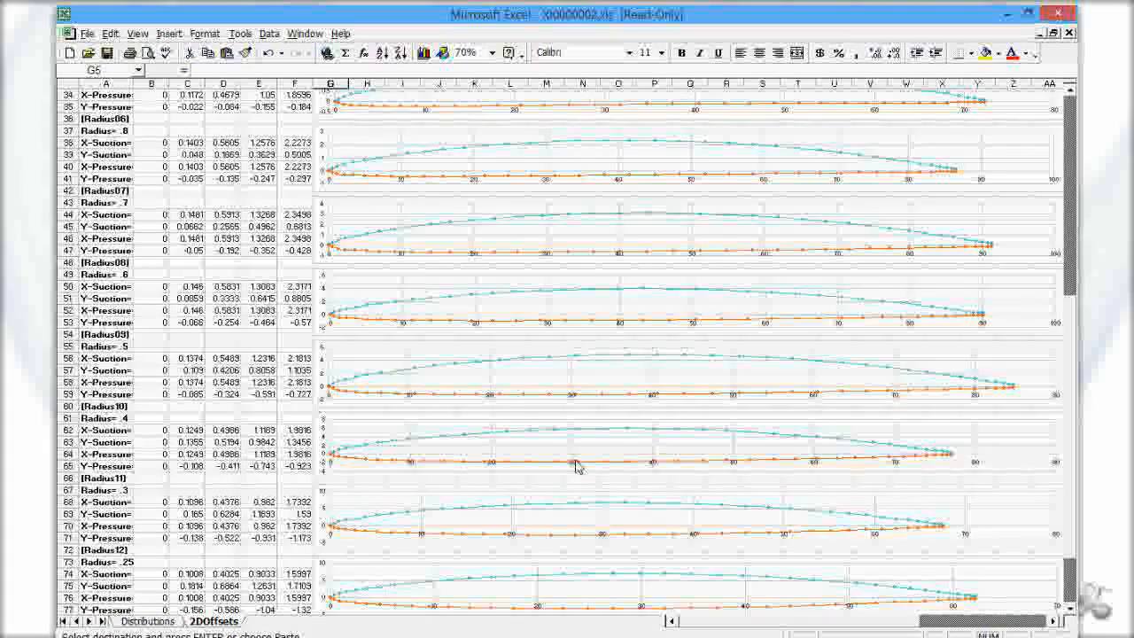
pyautogui.scroll(11, 576, 467)
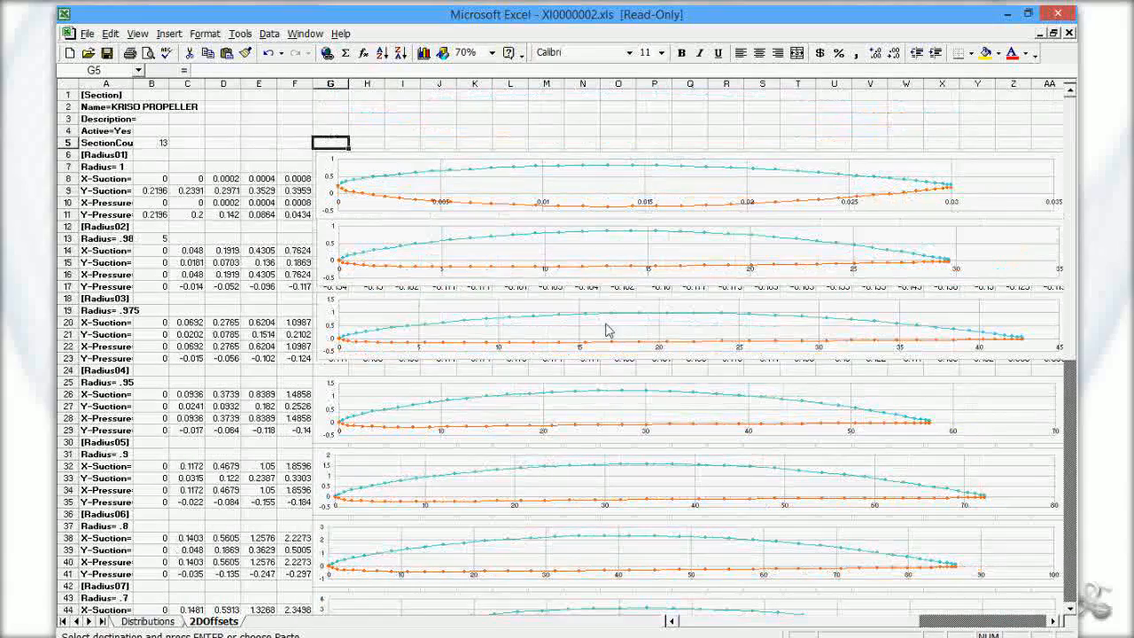
# Step: Copy the complete X-Suction and Y-Suction rows of the radius 1 section, starting at cell B8
pyautogui.keyDown('ctrl'); pyautogui.scroll(-1, 450, 319); pyautogui.keyUp('ctrl')
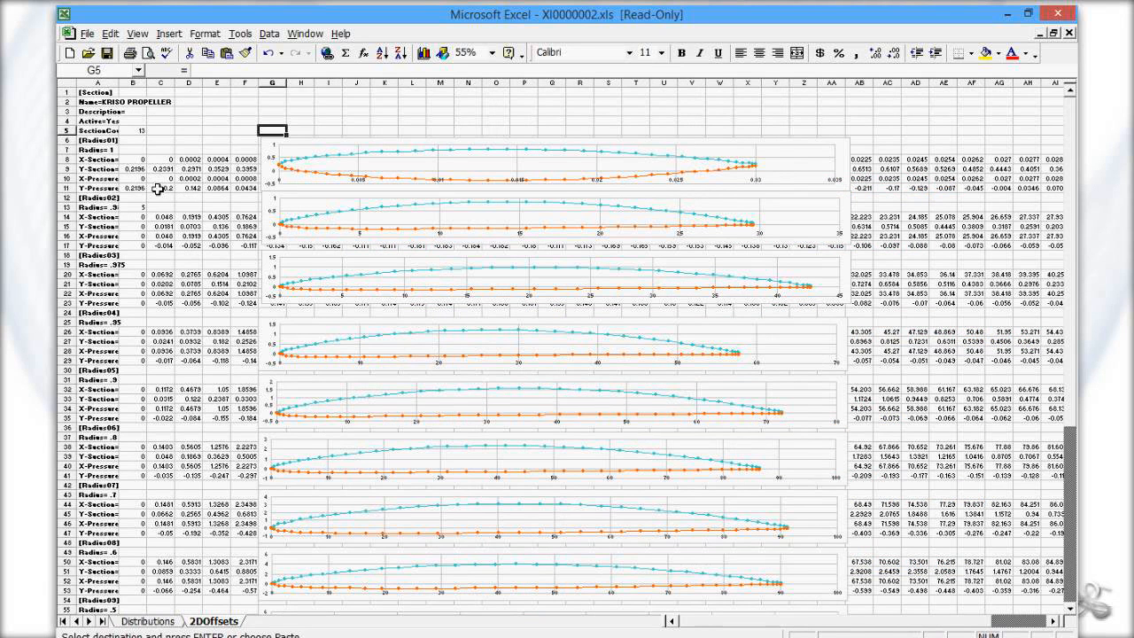
pyautogui.moveTo(136, 163); pyautogui.dragTo(970, 175)
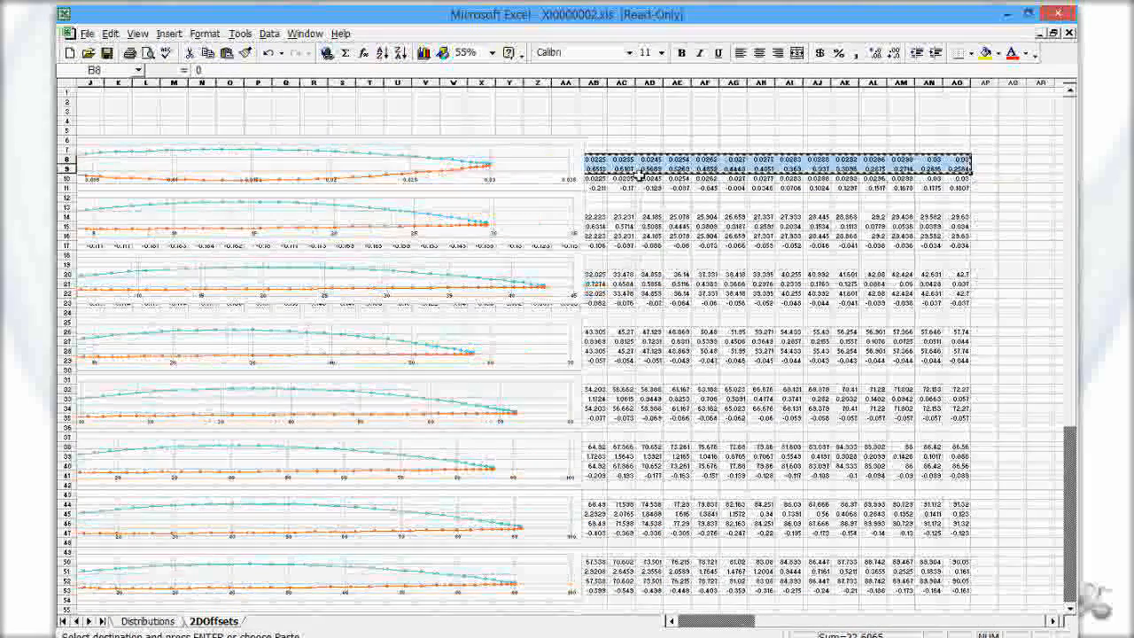
# Step: Copy the selected radius 1 suction rows again and switch to the Kriso_KP505_NACA66_A08.sect file in EditPad Lite
pyautogui.hotkey('ctrl', 'c')
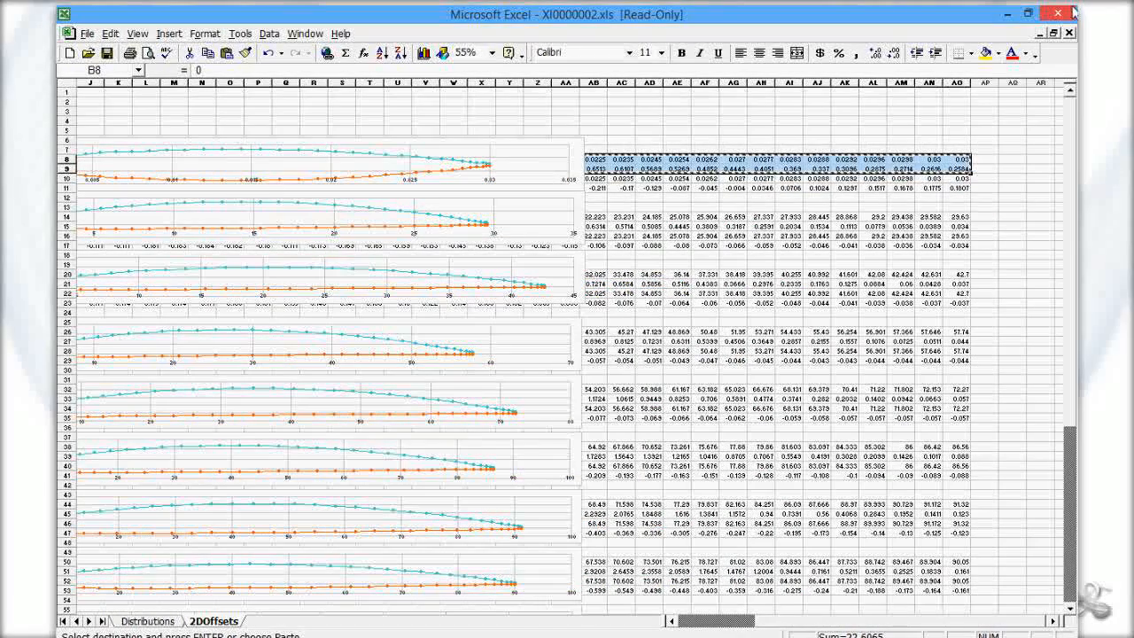
pyautogui.click(1010, 13)
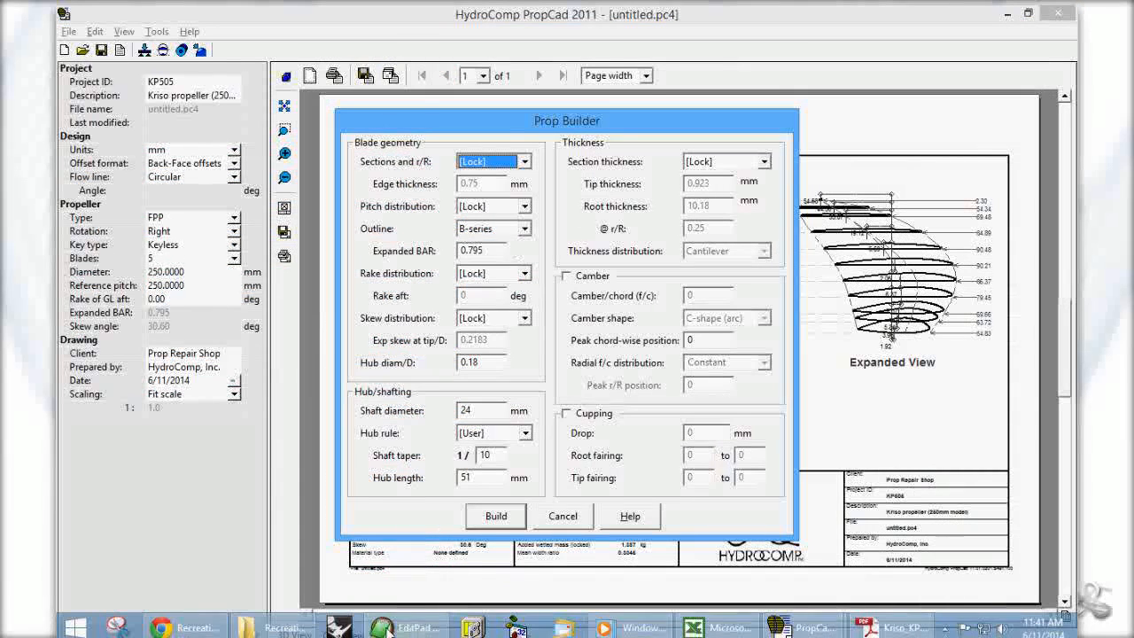
pyautogui.click(399, 620)
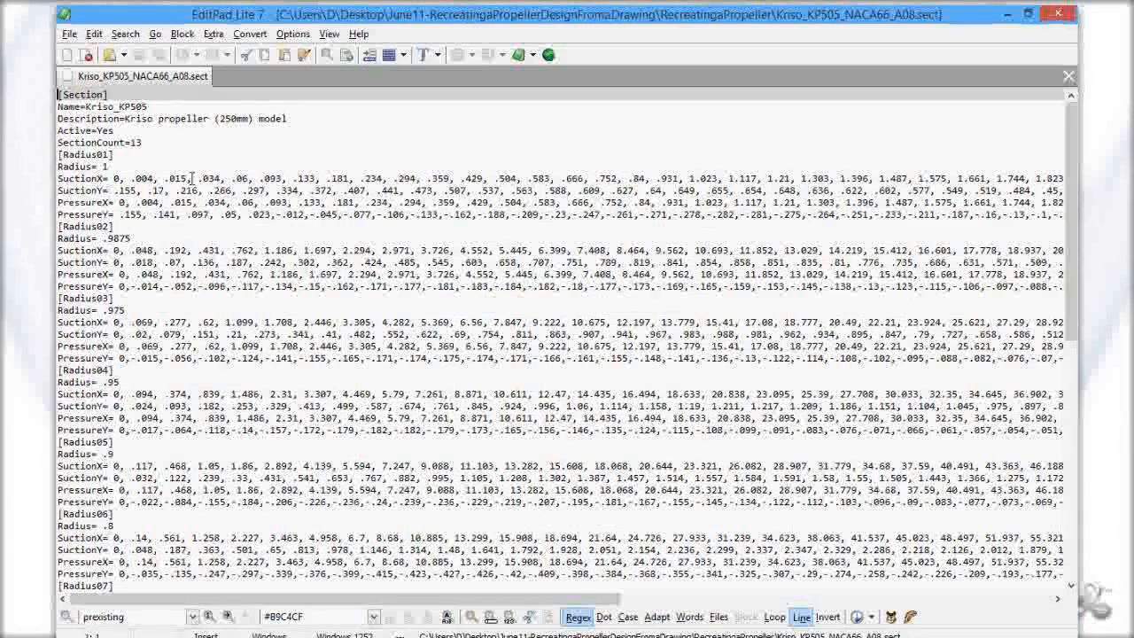
# Step: Examine the suction and pressure coordinate lines of the outer radii in the .sect file and return to PropCad's Prop Builder
pyautogui.click(191, 177)
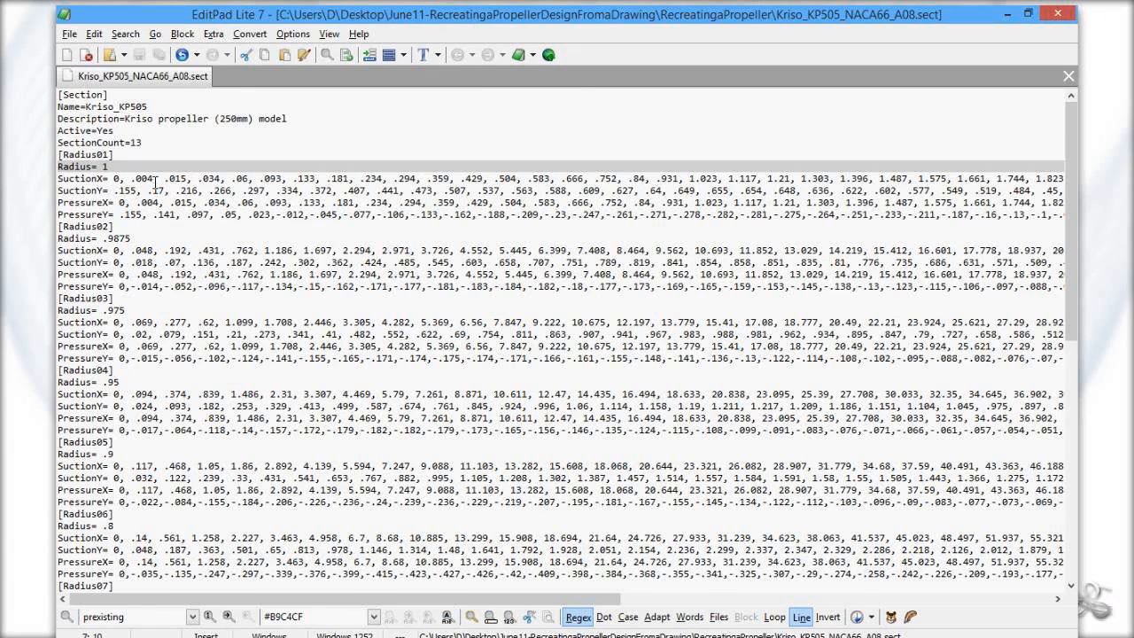
pyautogui.scroll(-2, 155, 183)
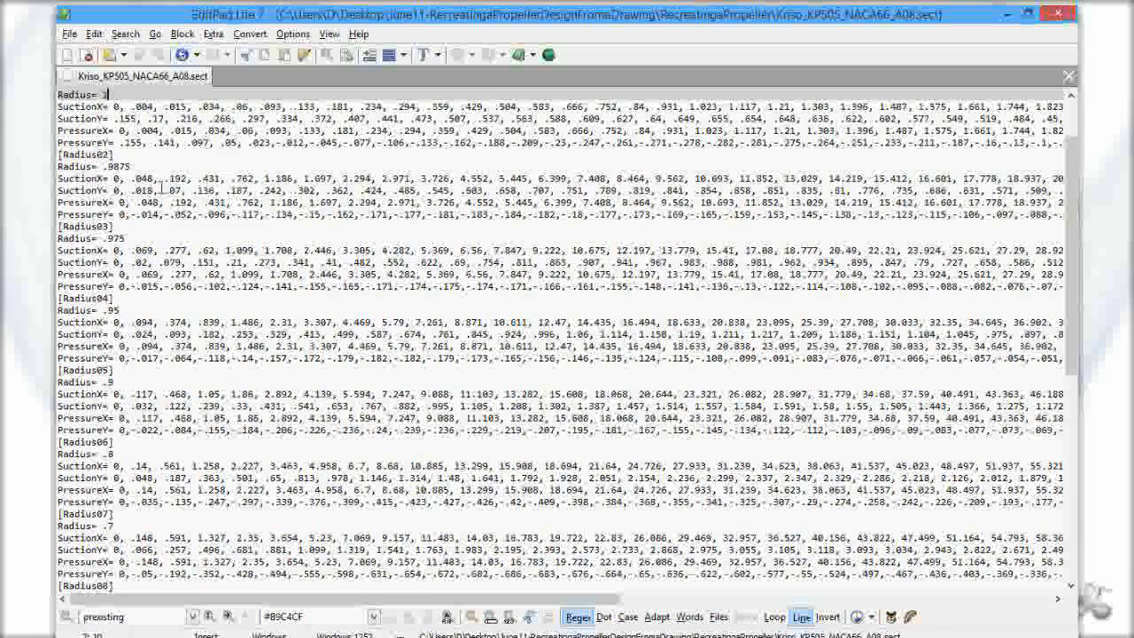
pyautogui.scroll(2, 161, 186)
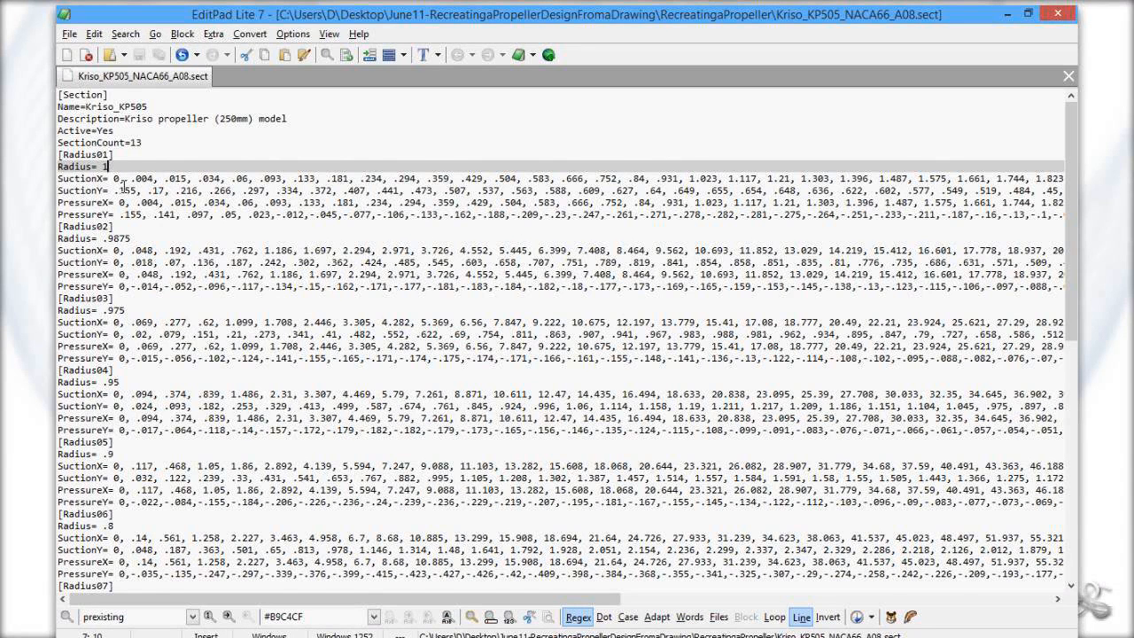
pyautogui.scroll(-1, 127, 208)
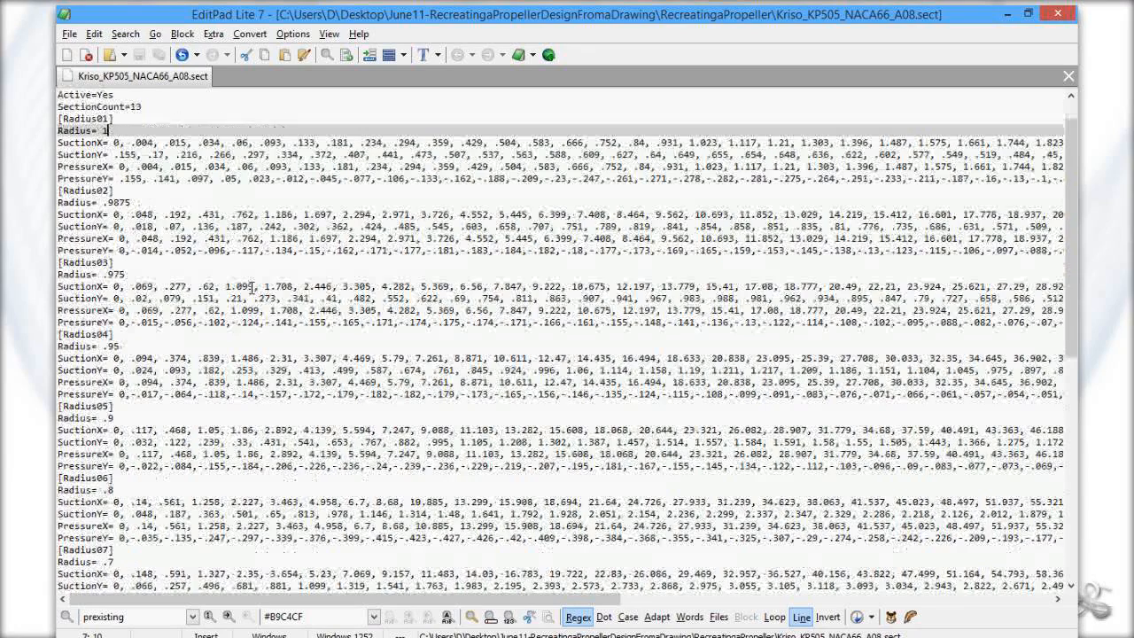
pyautogui.moveTo(780, 627)
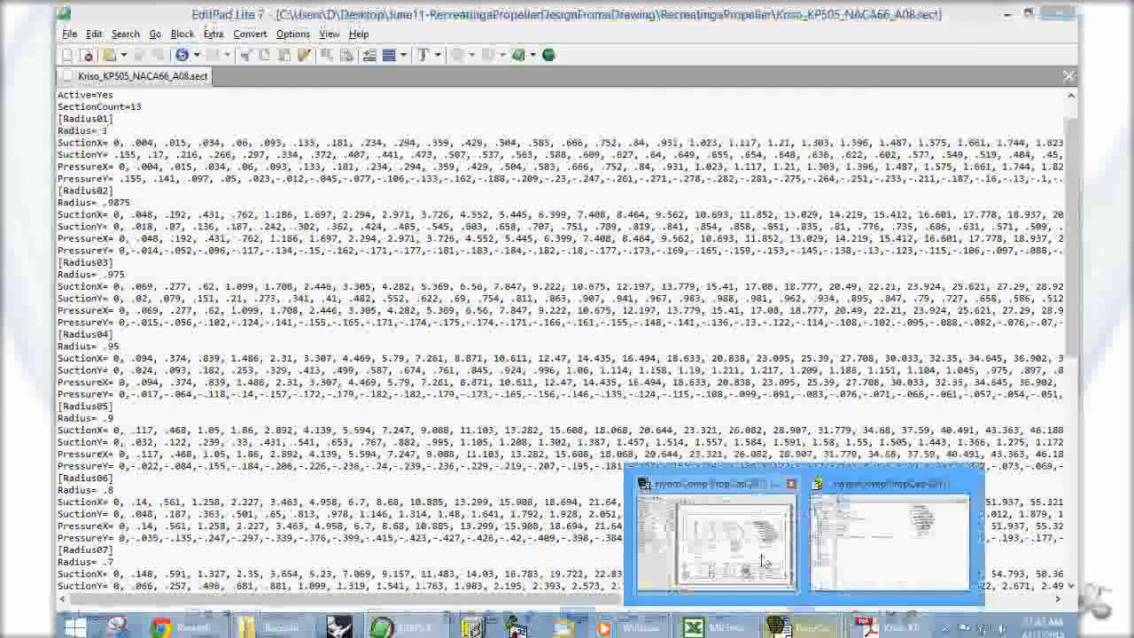
pyautogui.click(762, 558)
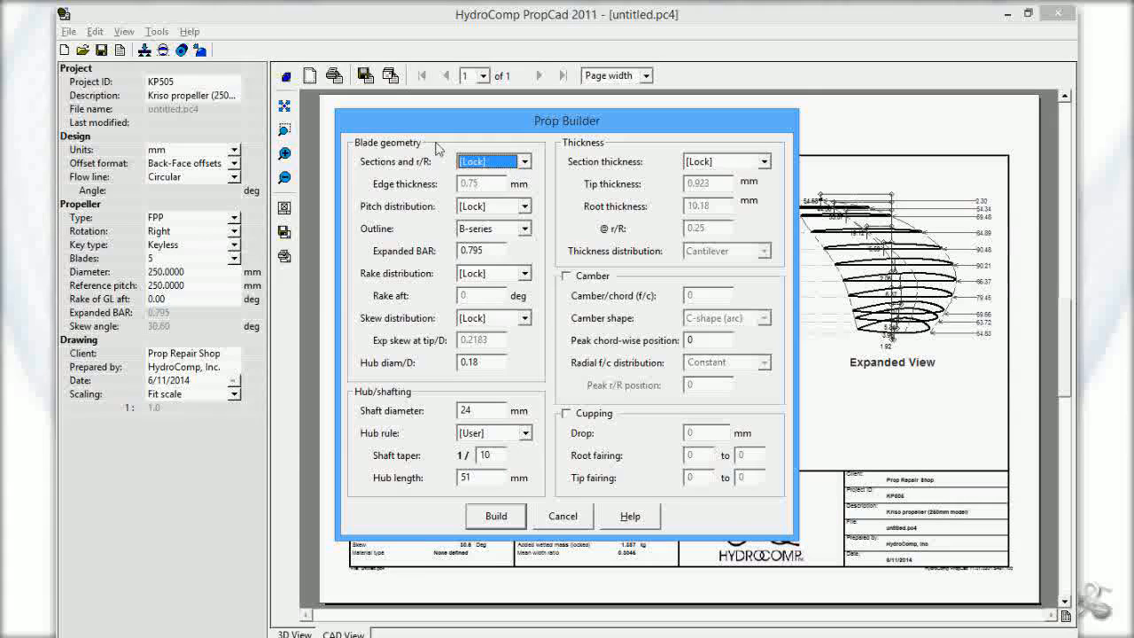
# Step: Return to the .sect file in EditPad Lite and review how its radius blocks are laid out down to radius .18
pyautogui.moveTo(930, 636)
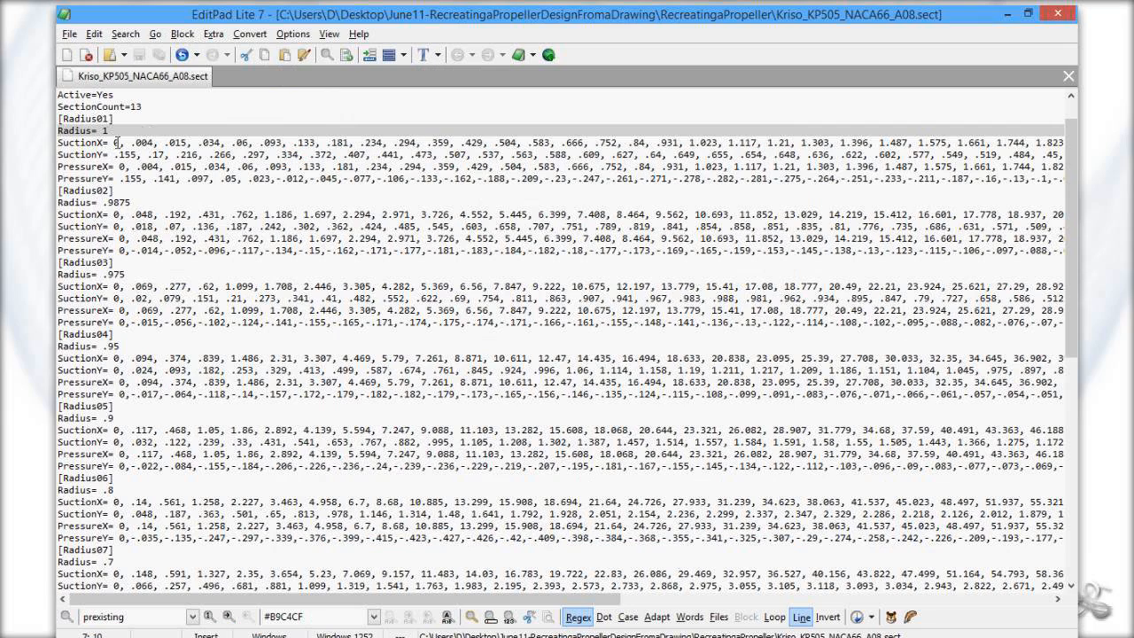
pyautogui.moveTo(131, 203); pyautogui.dragTo(105, 241)
pyautogui.scroll(-1, 104, 205)
pyautogui.scroll(-1, 224, 258)
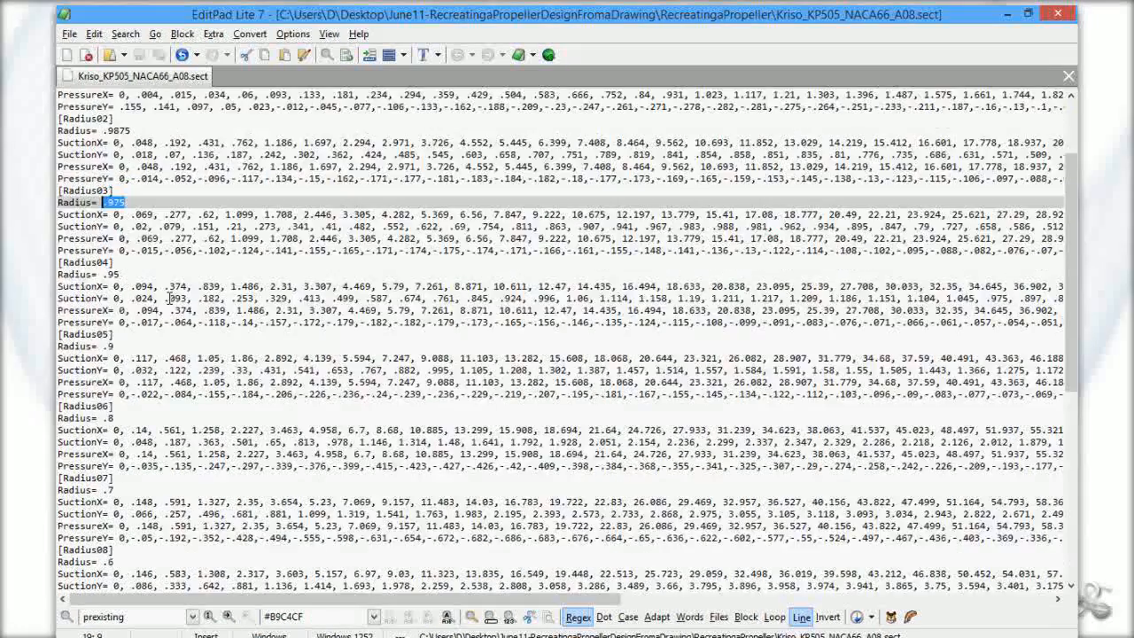
pyautogui.moveTo(57, 287); pyautogui.dragTo(147, 287)
pyautogui.scroll(-5, 183, 303)
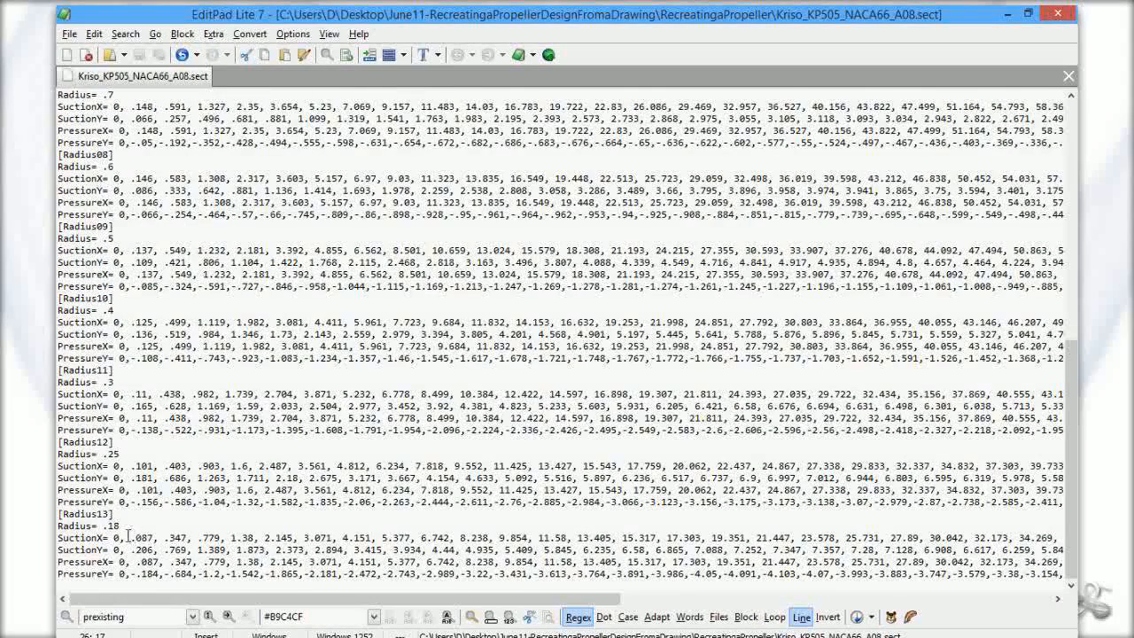
pyautogui.scroll(12, 126, 535)
pyautogui.scroll(3, 282, 400)
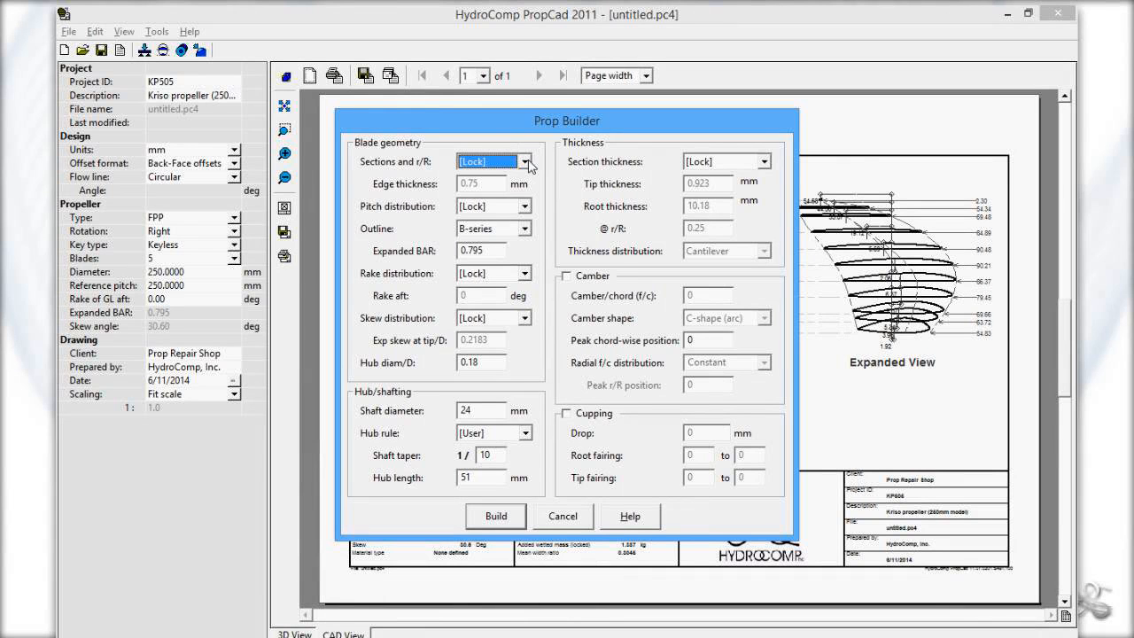
# Step: In PropCad's Prop Builder, import Kriso_KP505_NACA66_A08.sect as the custom sections and build the blade
pyautogui.click(525, 162)
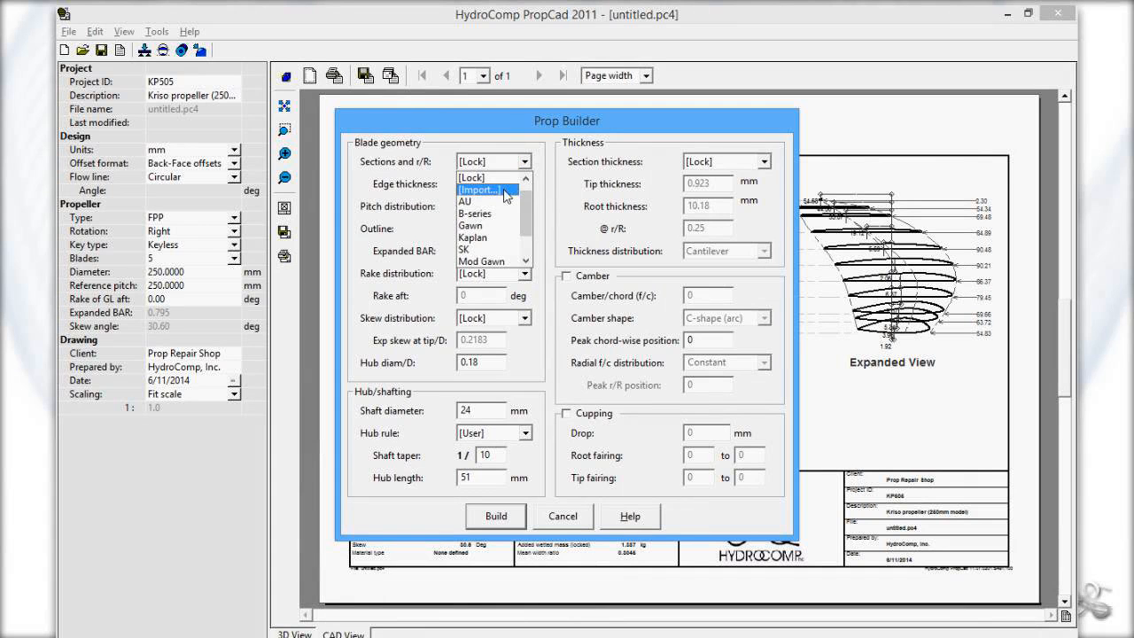
pyautogui.click(482, 189)
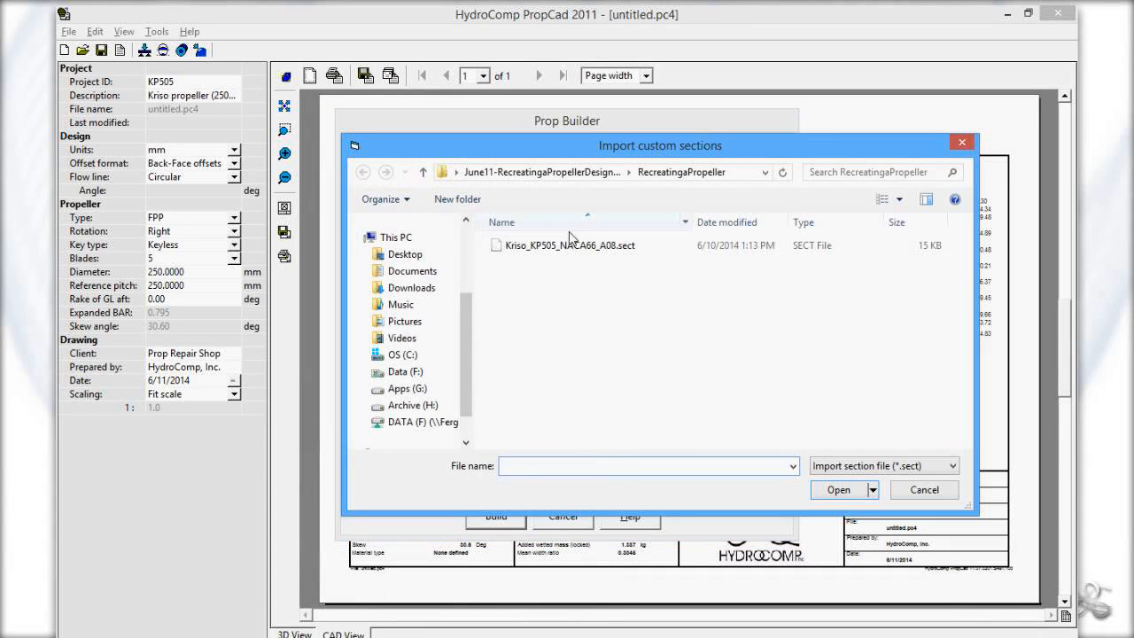
pyautogui.click(567, 247)
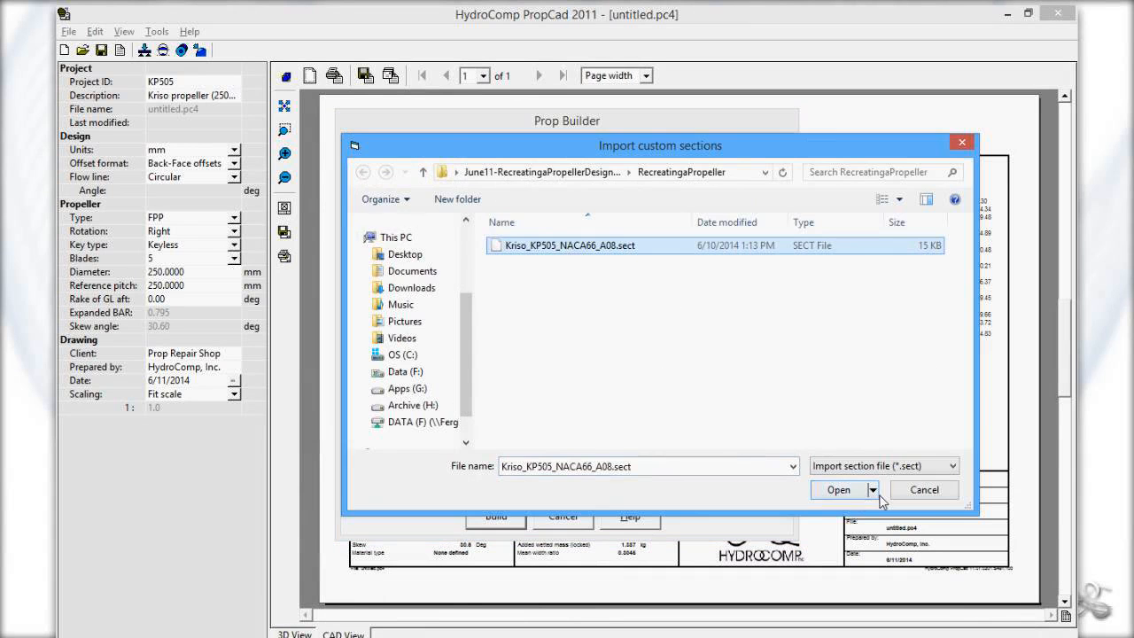
pyautogui.click(842, 491)
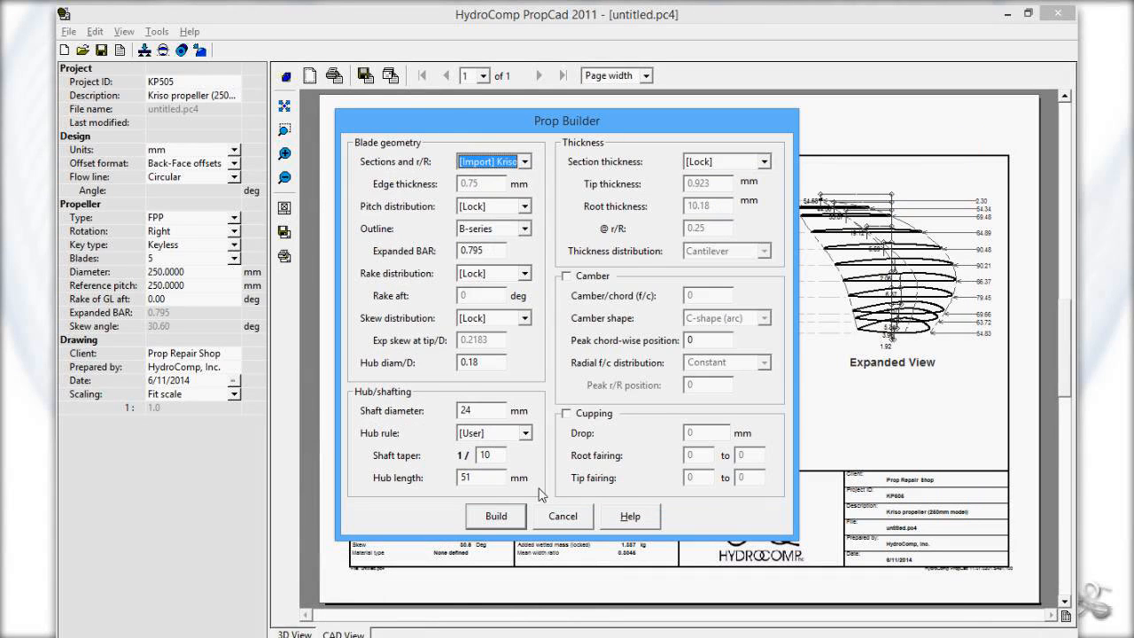
pyautogui.click(508, 517)
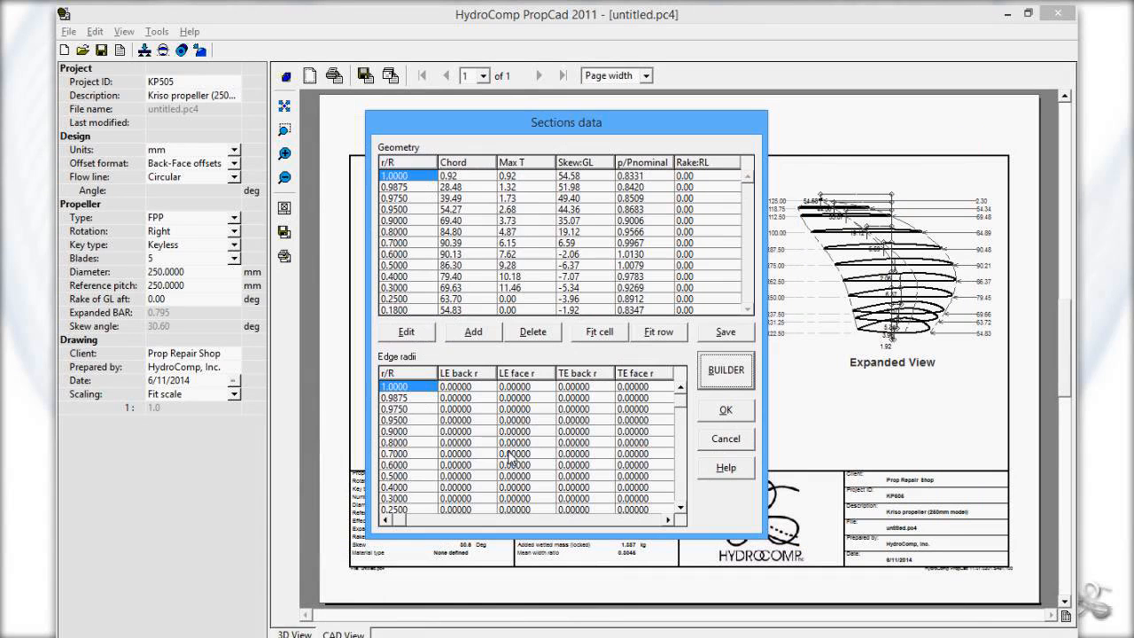
# Step: Paste the Max T values 1.32 through 11.46 into the rows from r/R 0.9500 down to 0.1800
pyautogui.moveTo(527, 200)
pyautogui.mouseDown()
pyautogui.moveTo(530, 299)
pyautogui.moveTo(522, 208)
pyautogui.mouseUp()
pyautogui.click(520, 219)
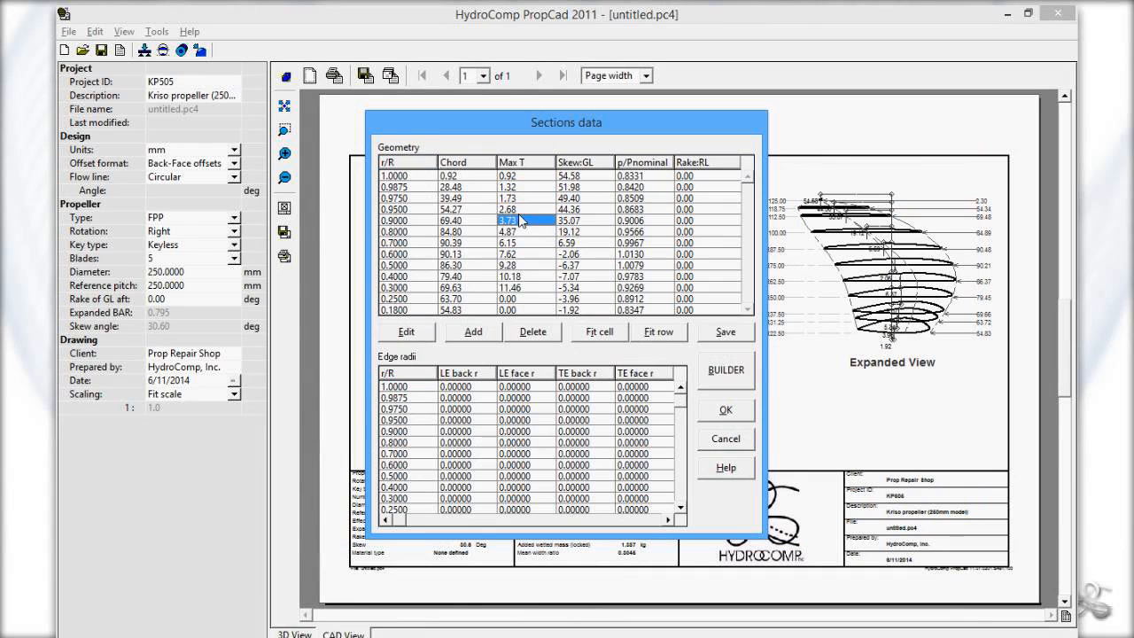
pyautogui.click(520, 213)
pyautogui.hotkey('ctrl', 'v')
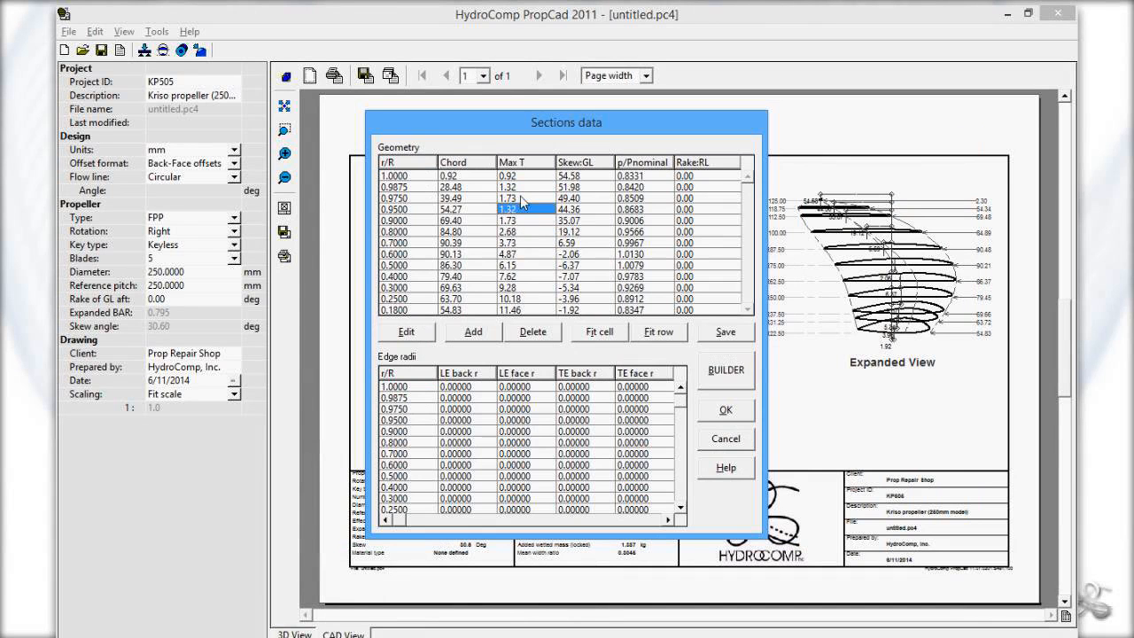
pyautogui.click(526, 299)
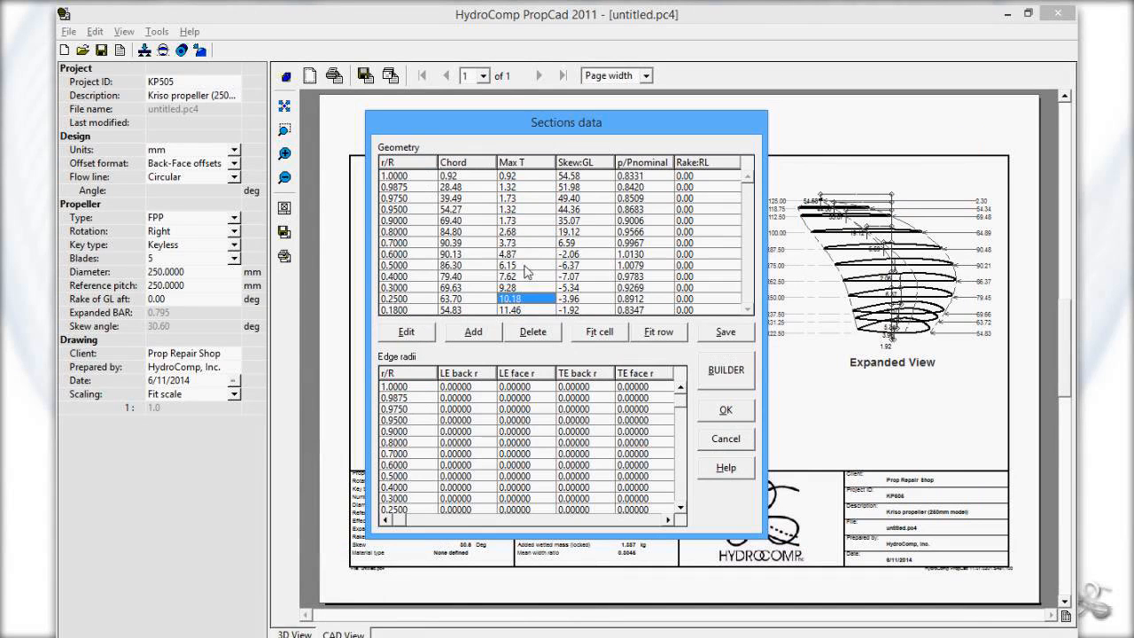
# Step: Try to smooth the Max T values at r/R 0.9875 and 0.9750 by alternately applying Fit cell to them
pyautogui.click(513, 187)
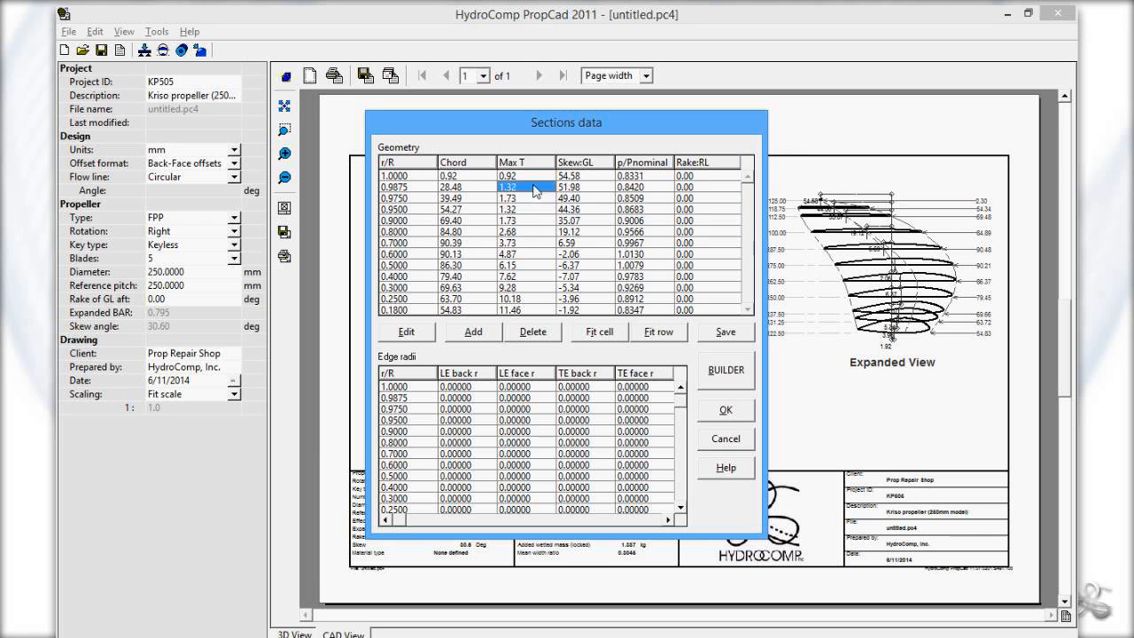
pyautogui.click(601, 333)
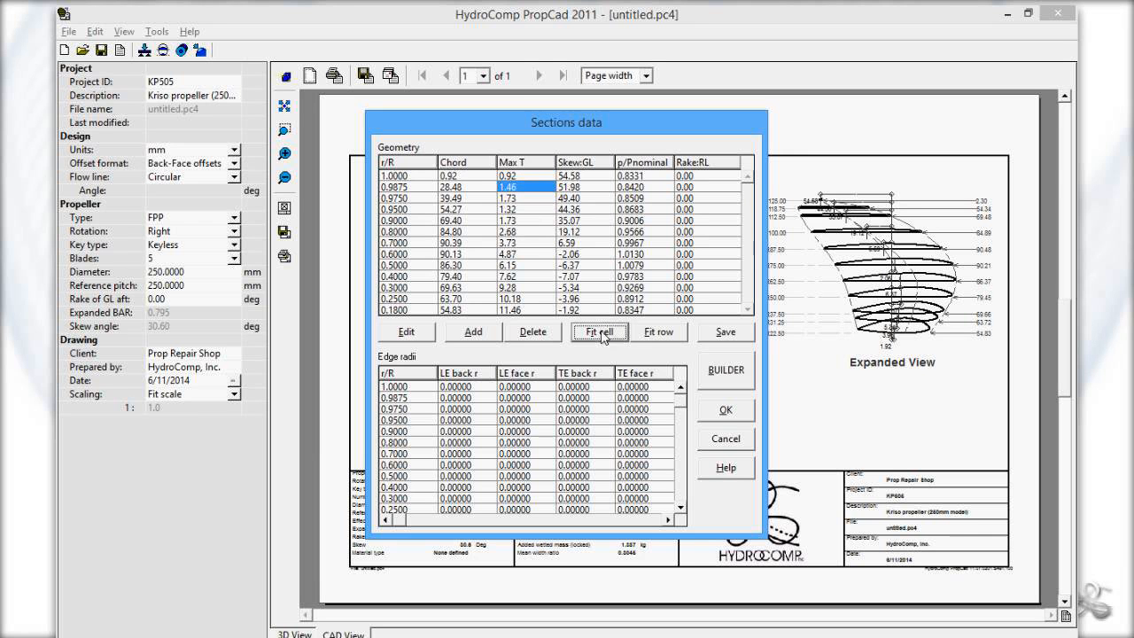
pyautogui.click(507, 197)
pyautogui.click(603, 331)
pyautogui.click(522, 184)
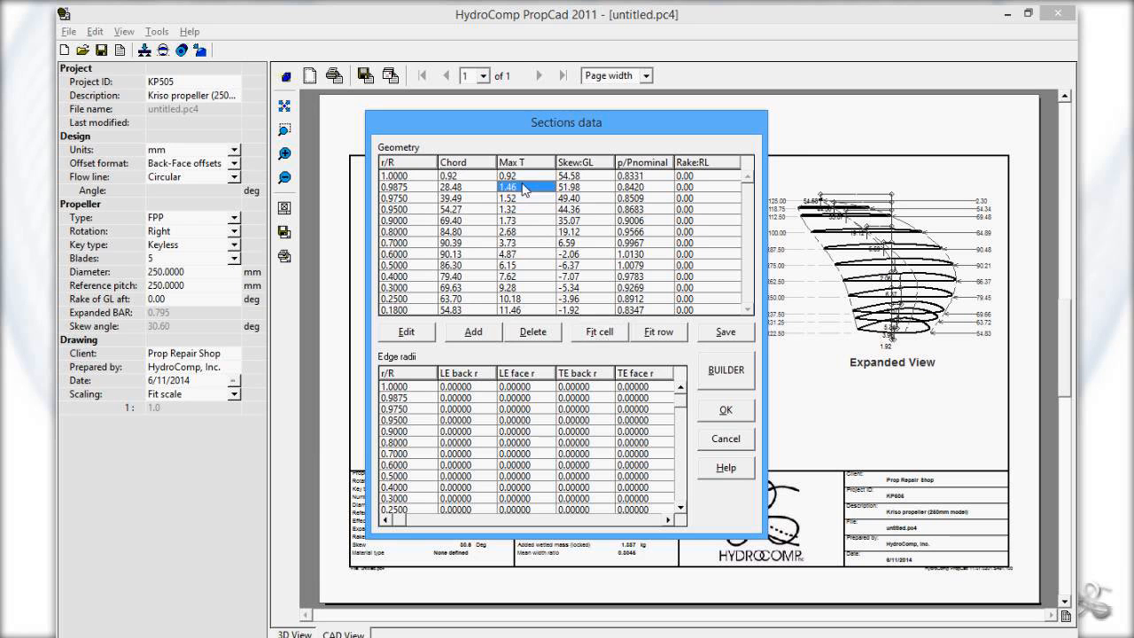
pyautogui.click(602, 333)
pyautogui.click(526, 198)
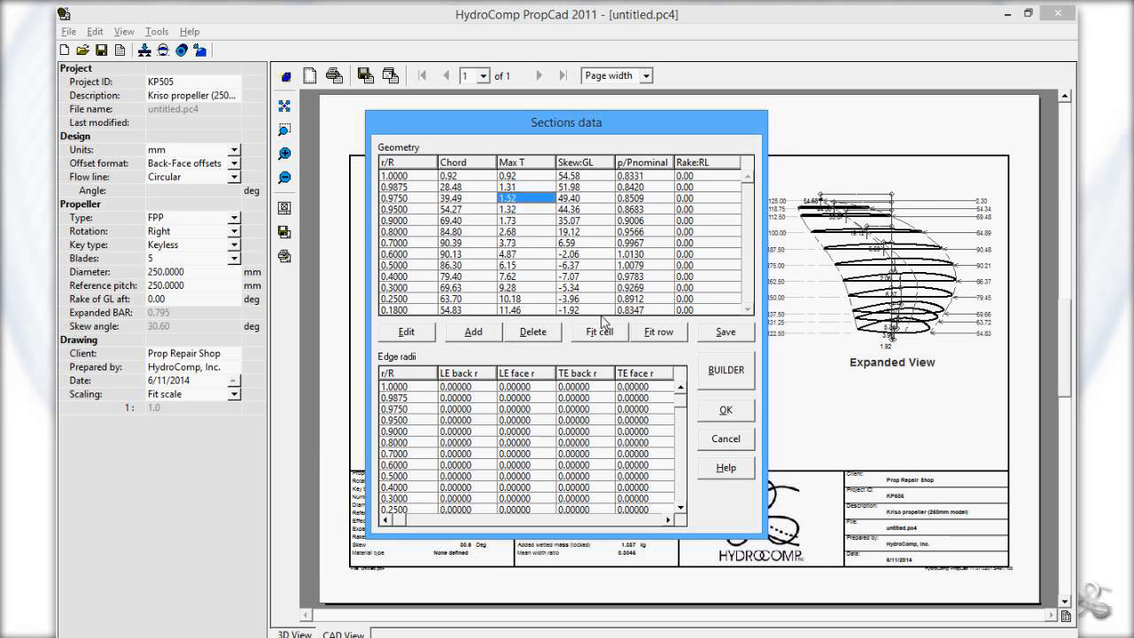
pyautogui.click(599, 332)
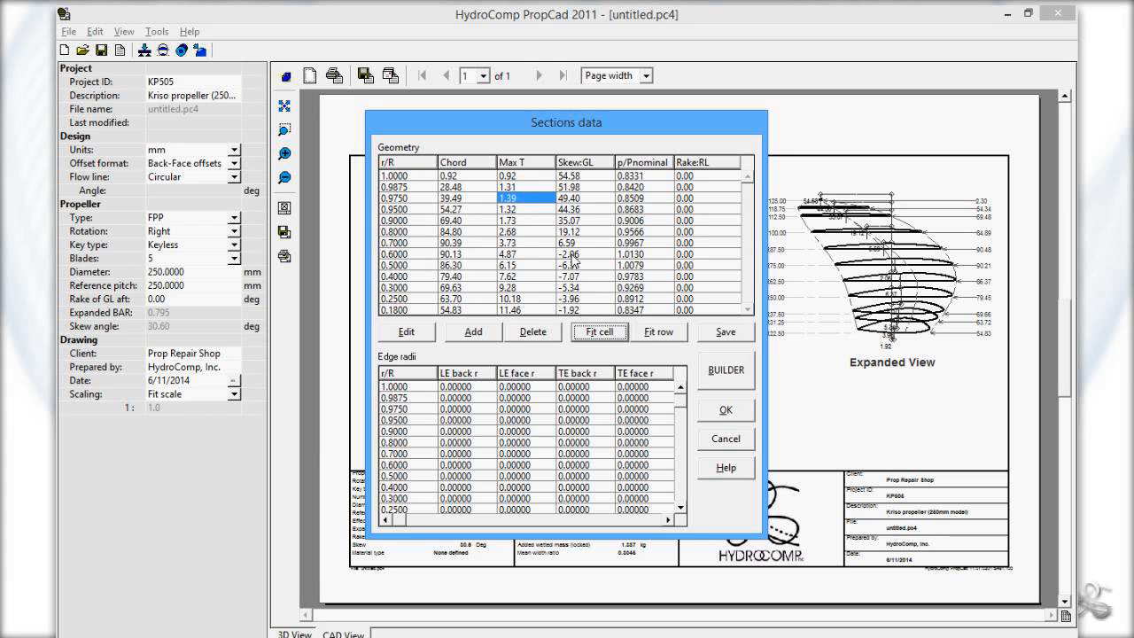
pyautogui.click(591, 329)
pyautogui.click(523, 187)
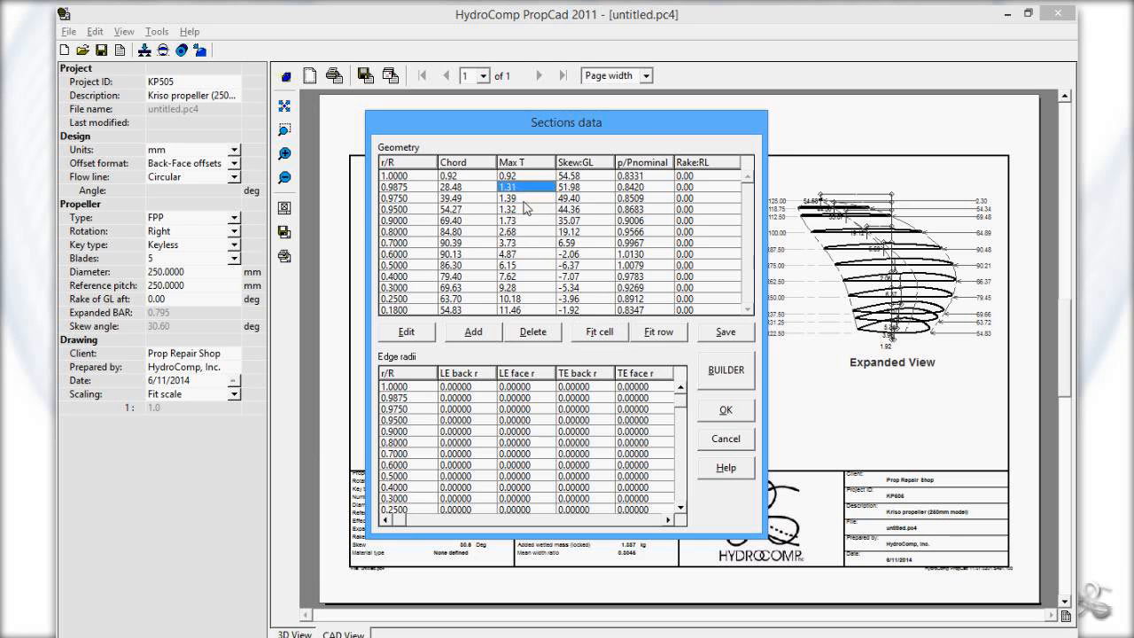
# Step: Set Max T to 1.3 at r/R 0.9750 and to 1 at r/R 0.9875 as new starting values
pyautogui.click(536, 199)
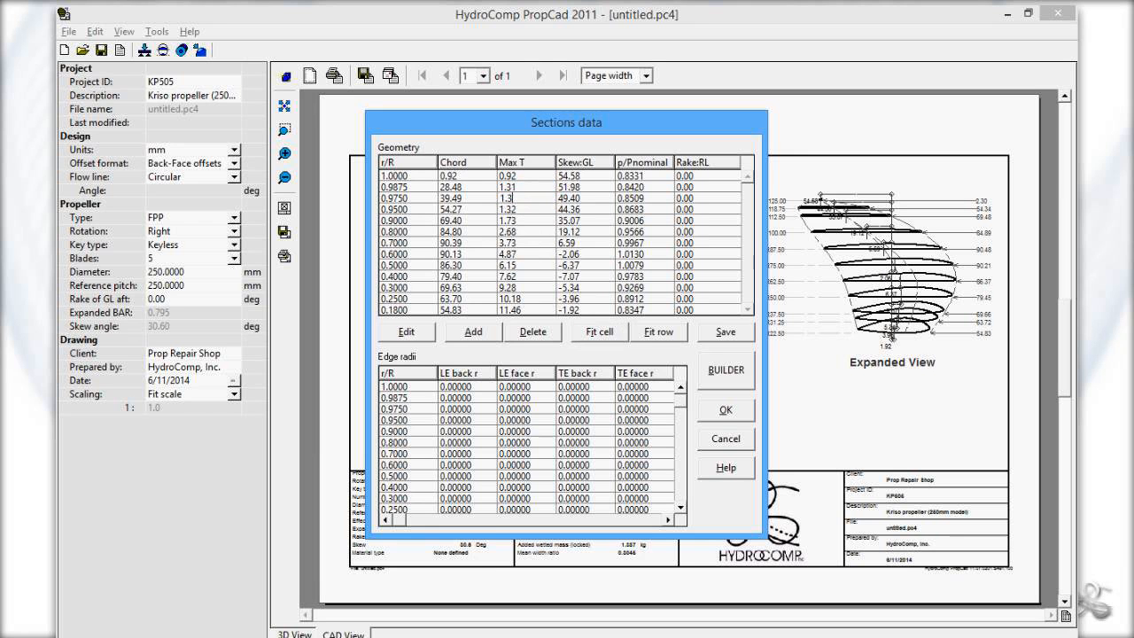
pyautogui.press('Return')
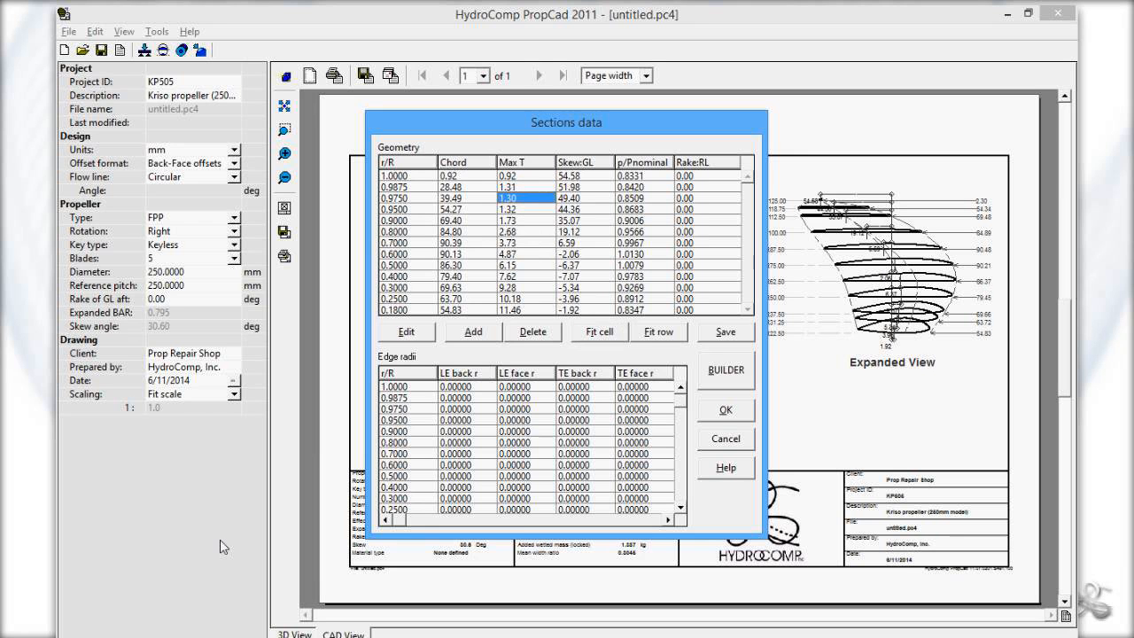
pyautogui.click(515, 187)
pyautogui.press('BackSpace')
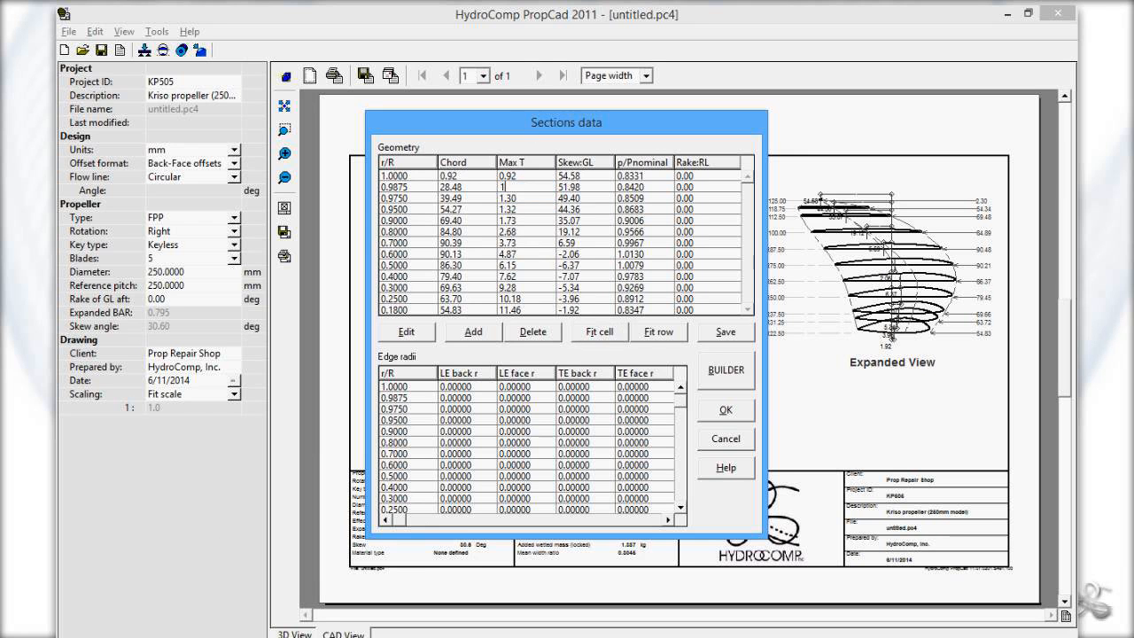
pyautogui.press('Return')
# Step: Apply Fit cell alternately, twice each, to the Max T values at r/R 0.9875 and 0.9750
pyautogui.click(584, 333)
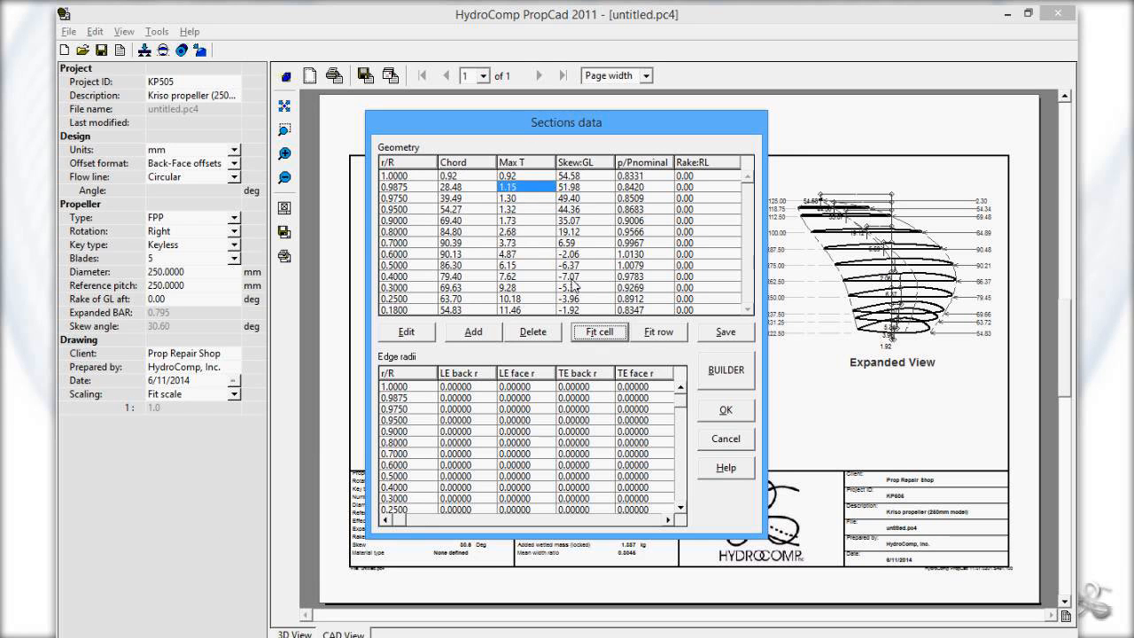
pyautogui.click(515, 199)
pyautogui.click(599, 328)
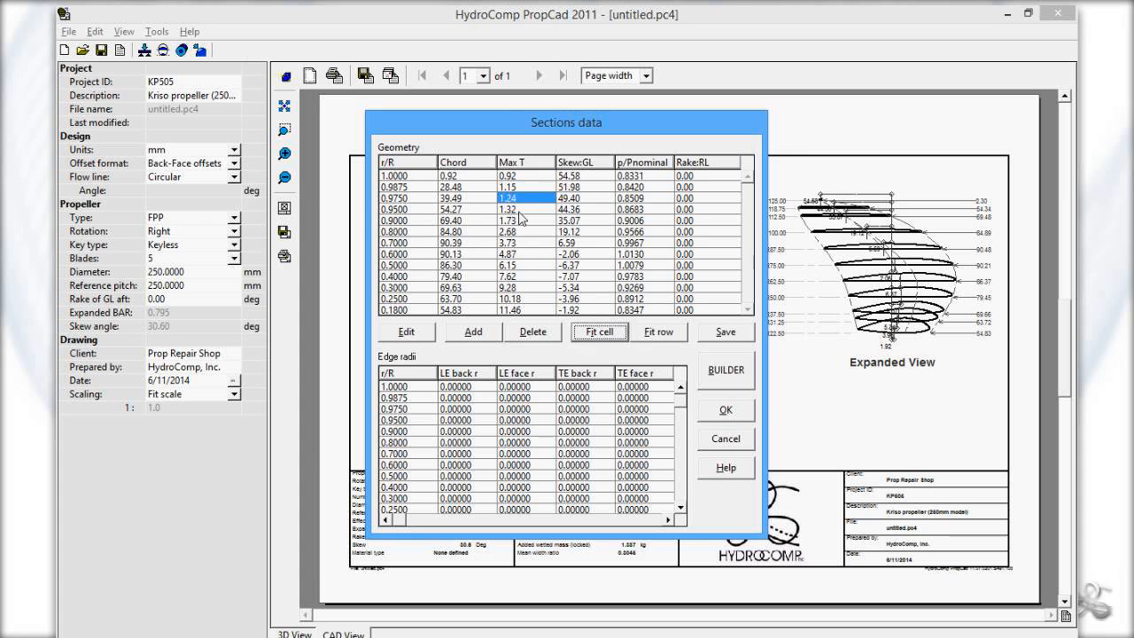
pyautogui.click(509, 186)
pyautogui.click(609, 335)
pyautogui.click(527, 198)
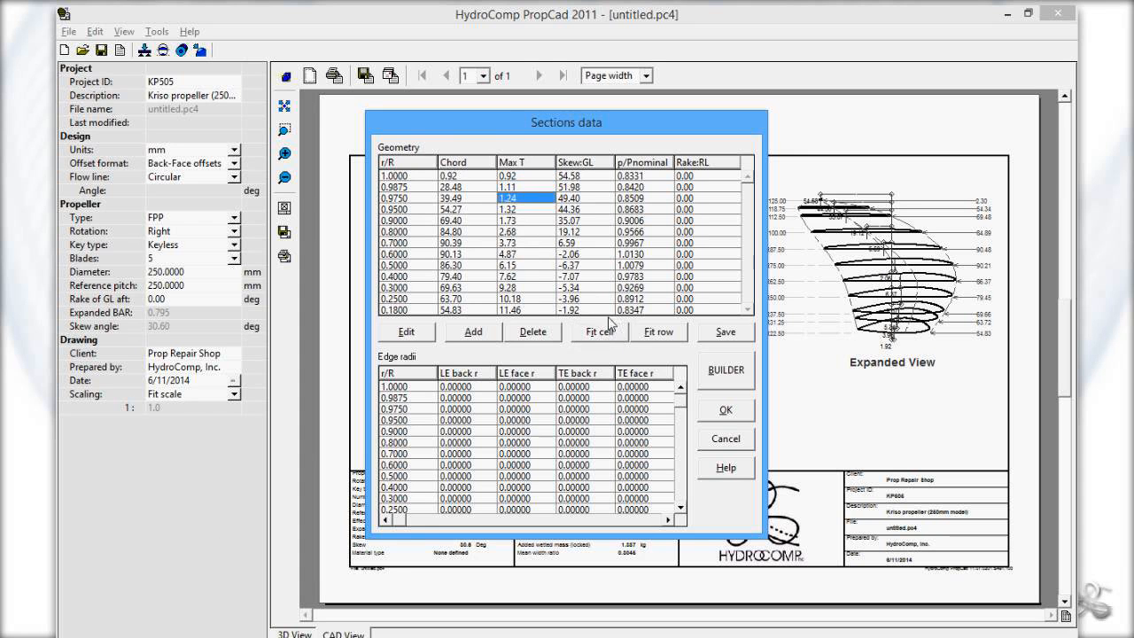
pyautogui.click(611, 330)
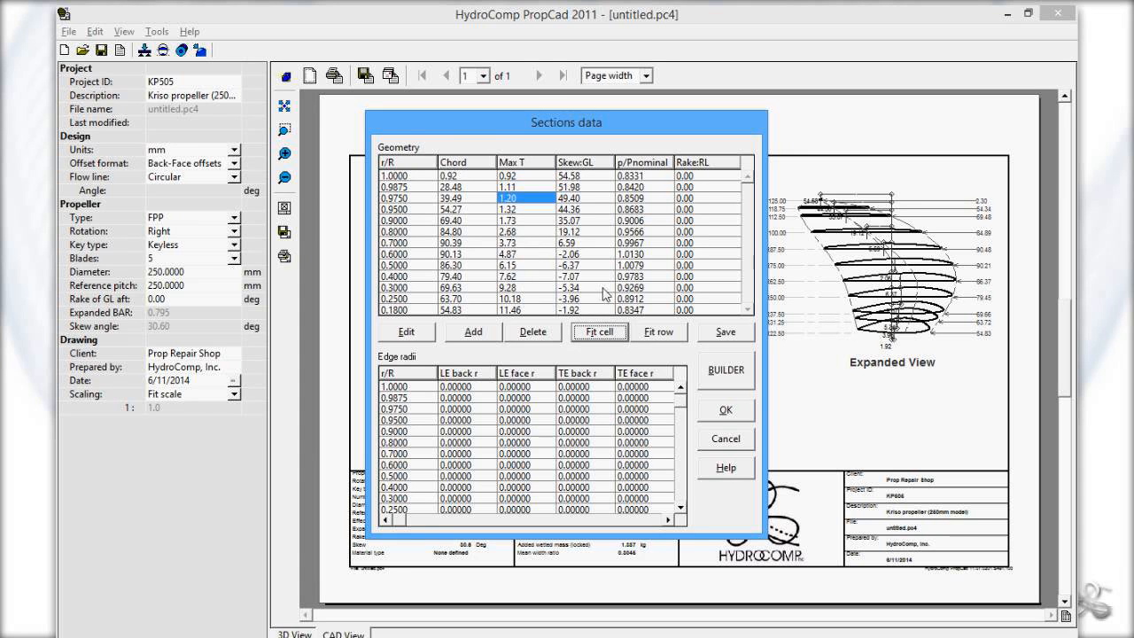
pyautogui.click(410, 233)
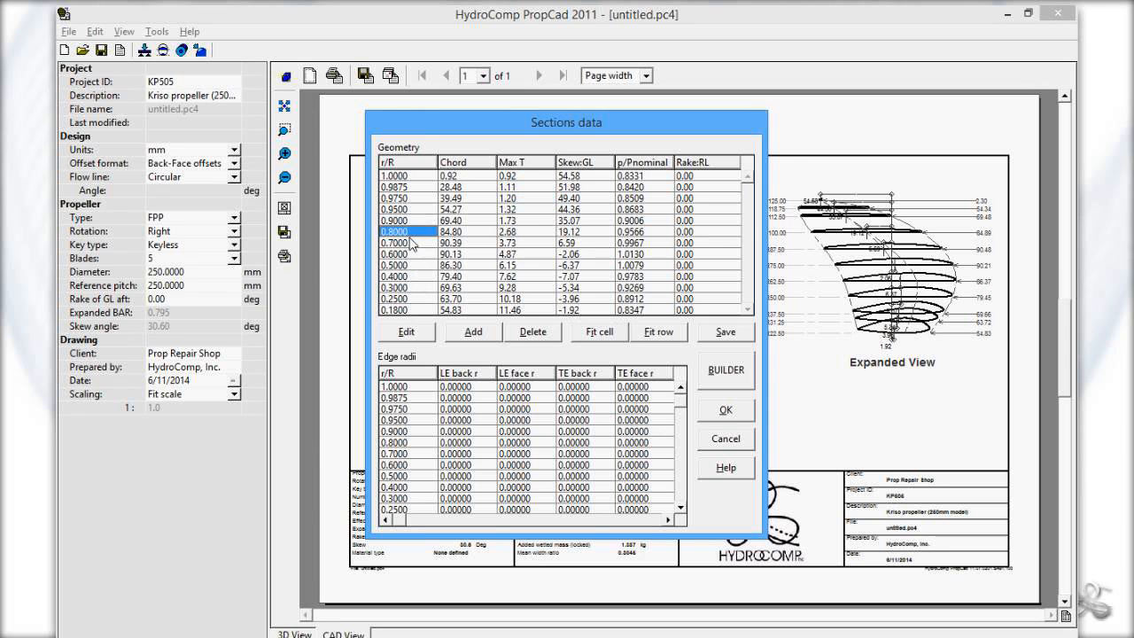
# Step: Review the back and face offsets of the section at r/R 0.7000 and accept the sections data
pyautogui.click(411, 243)
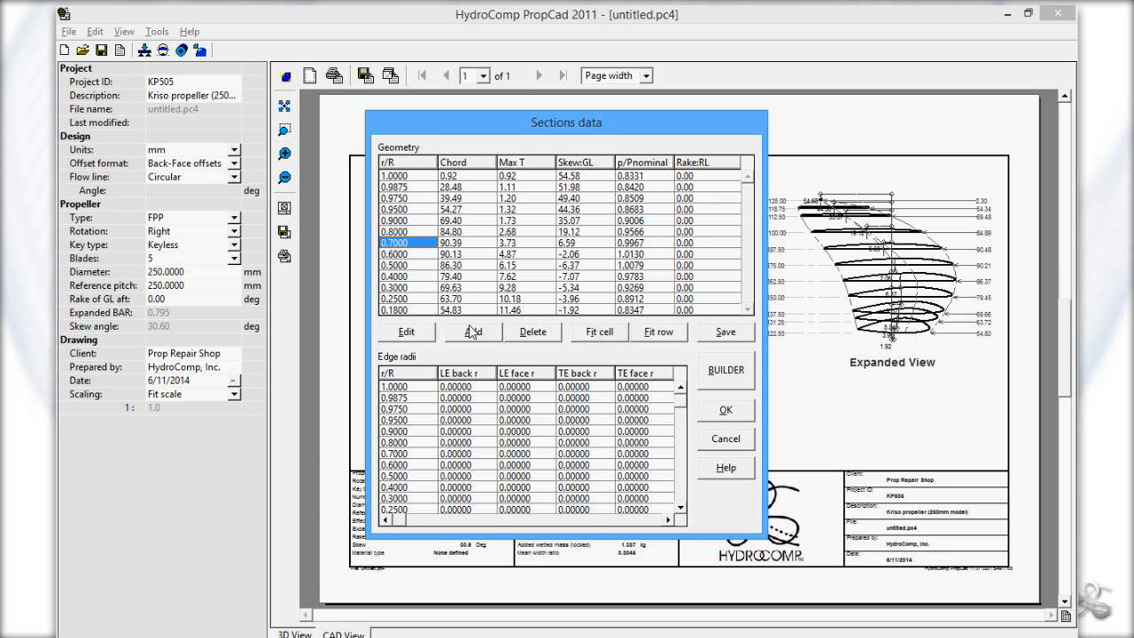
pyautogui.click(408, 333)
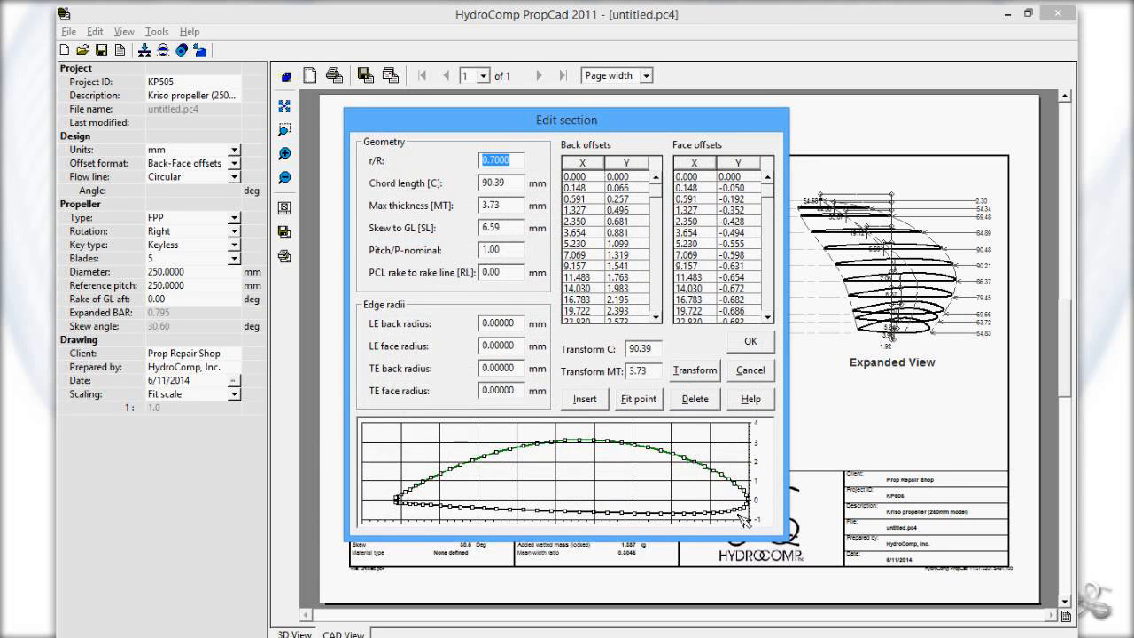
pyautogui.click(753, 344)
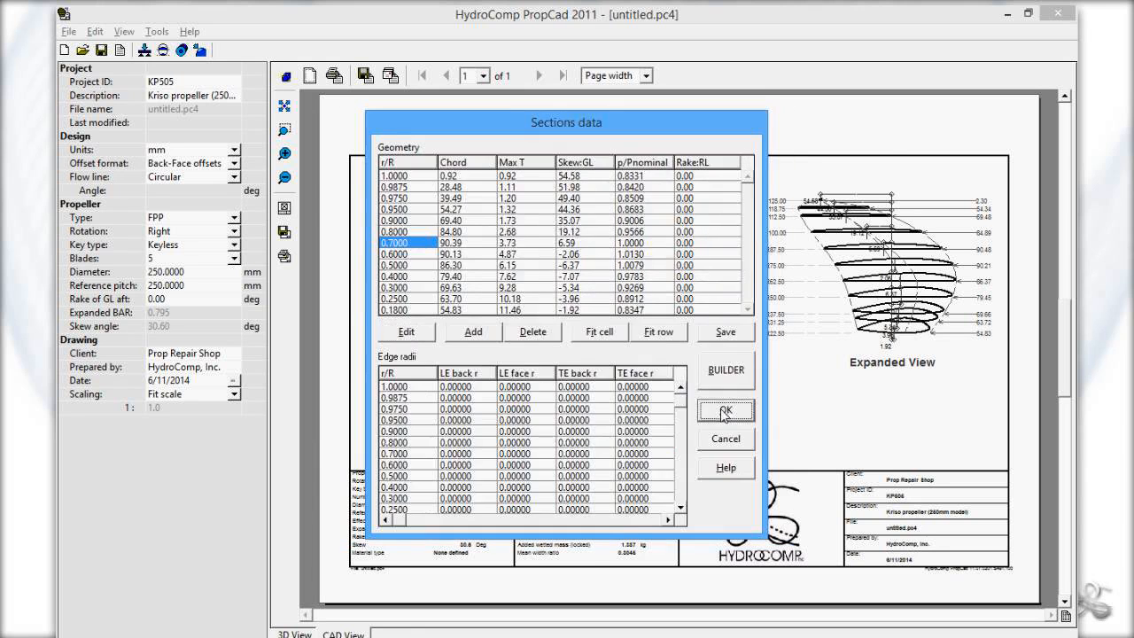
pyautogui.click(726, 411)
# Step: Show the propeller in the 3D View and rotate it to examine the blades and hub from the side
pyautogui.click(285, 627)
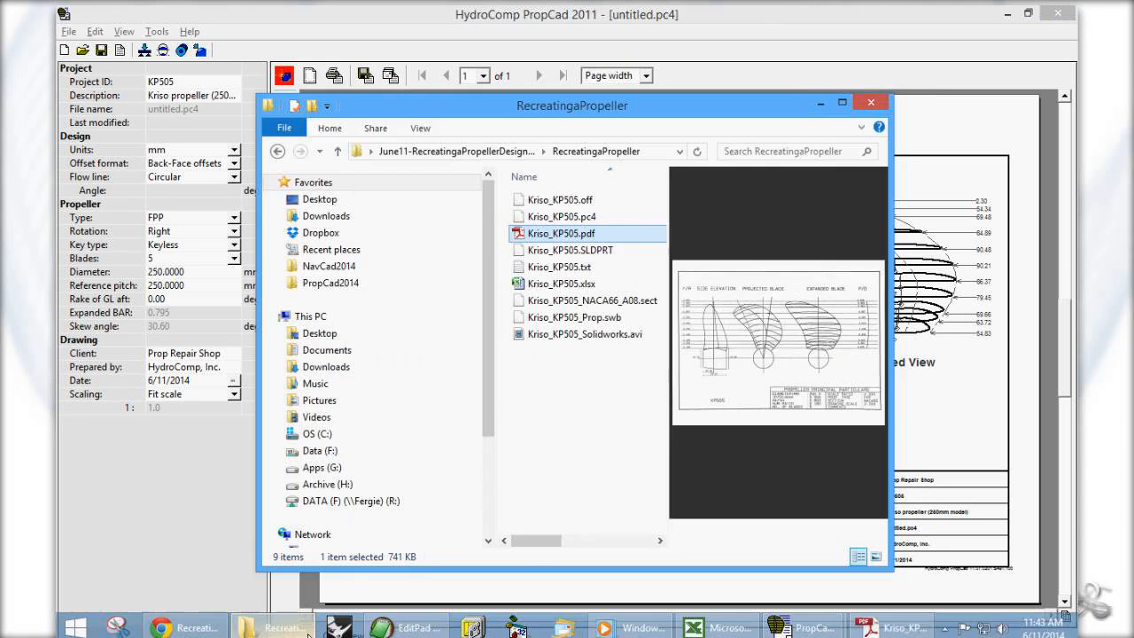
pyautogui.click(822, 103)
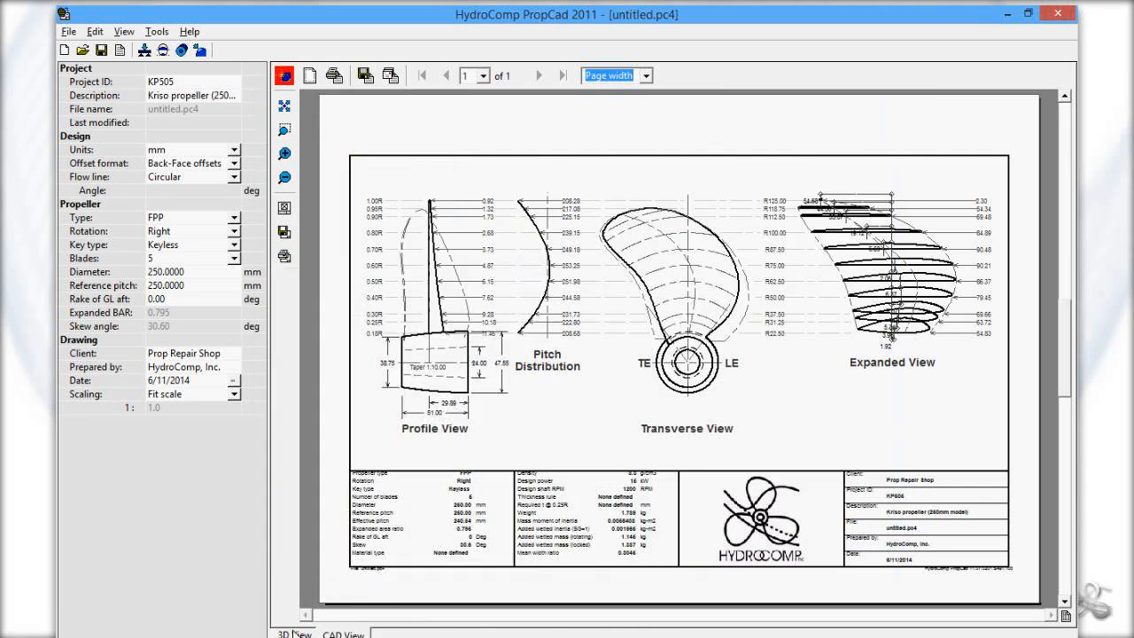
pyautogui.click(294, 633)
pyautogui.moveTo(636, 396)
pyautogui.mouseDown()
pyautogui.moveTo(984, 410)
pyautogui.moveTo(624, 352)
pyautogui.moveTo(705, 354)
pyautogui.moveTo(639, 385)
pyautogui.moveTo(739, 264)
pyautogui.moveTo(804, 252)
pyautogui.moveTo(790, 233)
pyautogui.moveTo(776, 312)
pyautogui.moveTo(759, 285)
pyautogui.moveTo(762, 408)
pyautogui.moveTo(761, 335)
pyautogui.moveTo(665, 468)
pyautogui.moveTo(736, 387)
pyautogui.moveTo(657, 322)
pyautogui.moveTo(660, 305)
pyautogui.moveTo(664, 321)
pyautogui.mouseUp()
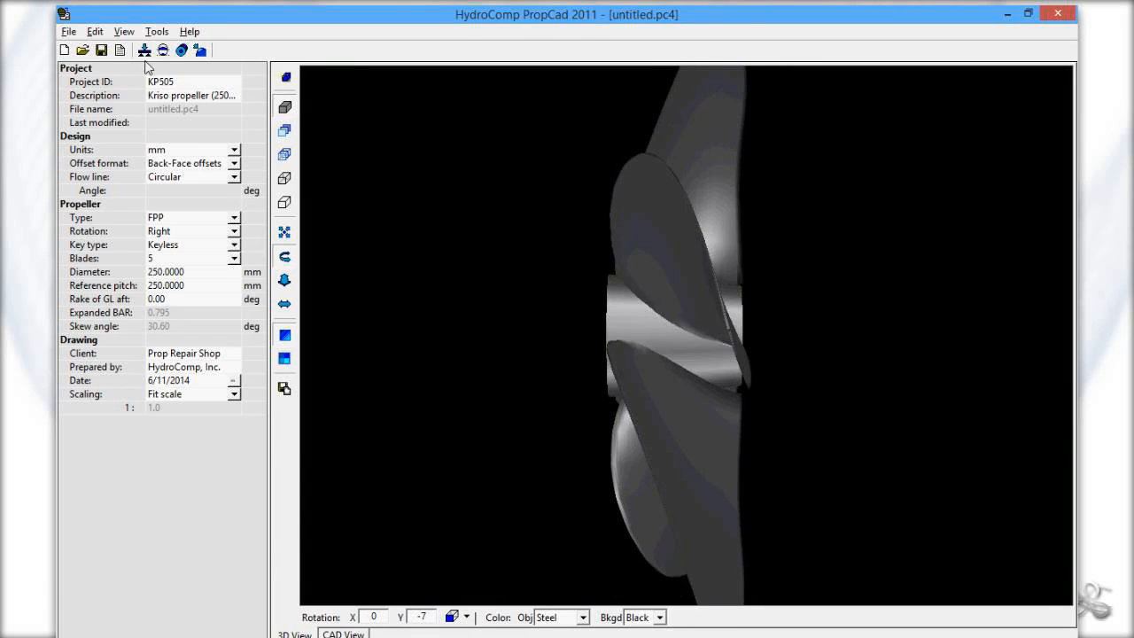
# Step: Set the forward hub diameter to 47 mm and the blade axis location to 28.5 mm in the basic hub dimensions
pyautogui.click(182, 50)
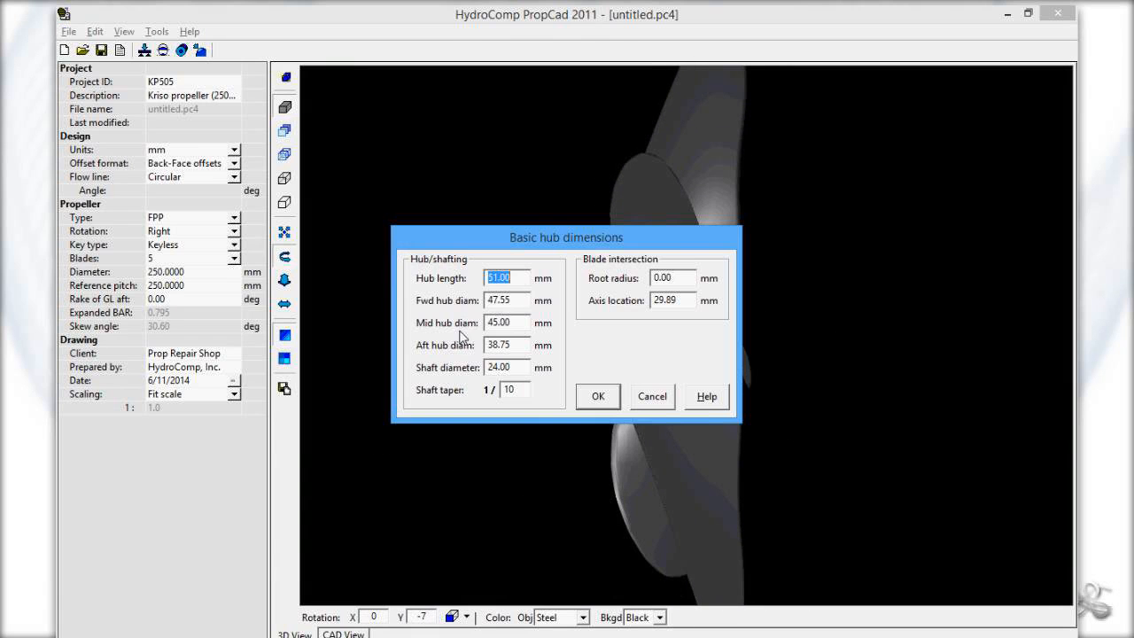
pyautogui.click(524, 305)
pyautogui.press('Tab')
pyautogui.press('Tab')
pyautogui.press('Tab')
pyautogui.press('Tab')
pyautogui.press('Tab')
pyautogui.press('Tab')
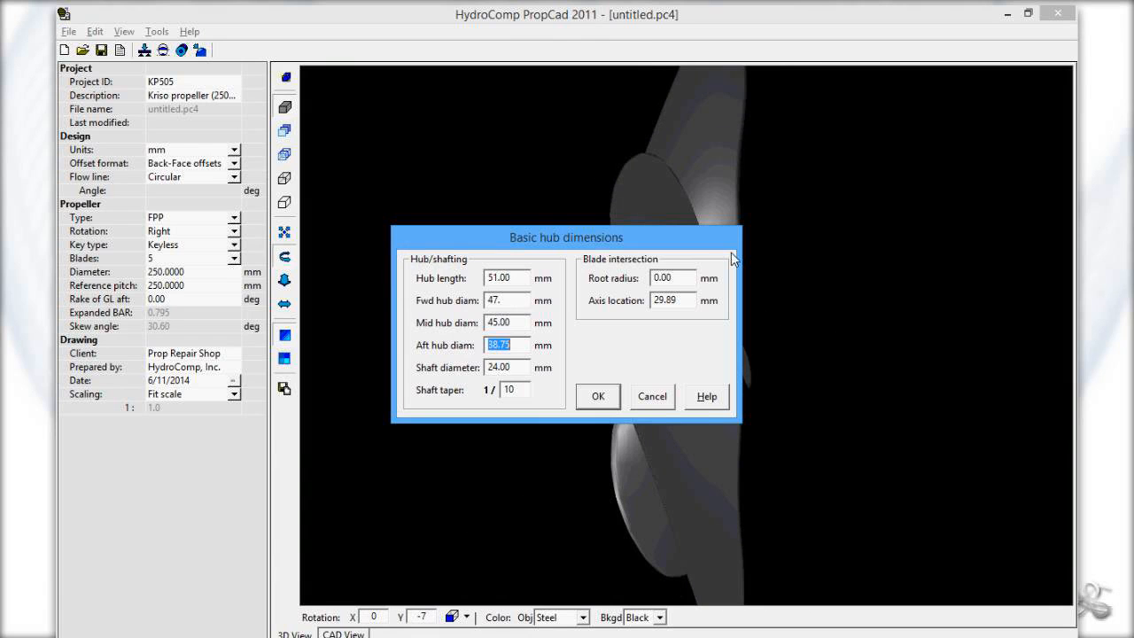
pyautogui.write('28.5')
pyautogui.click(600, 403)
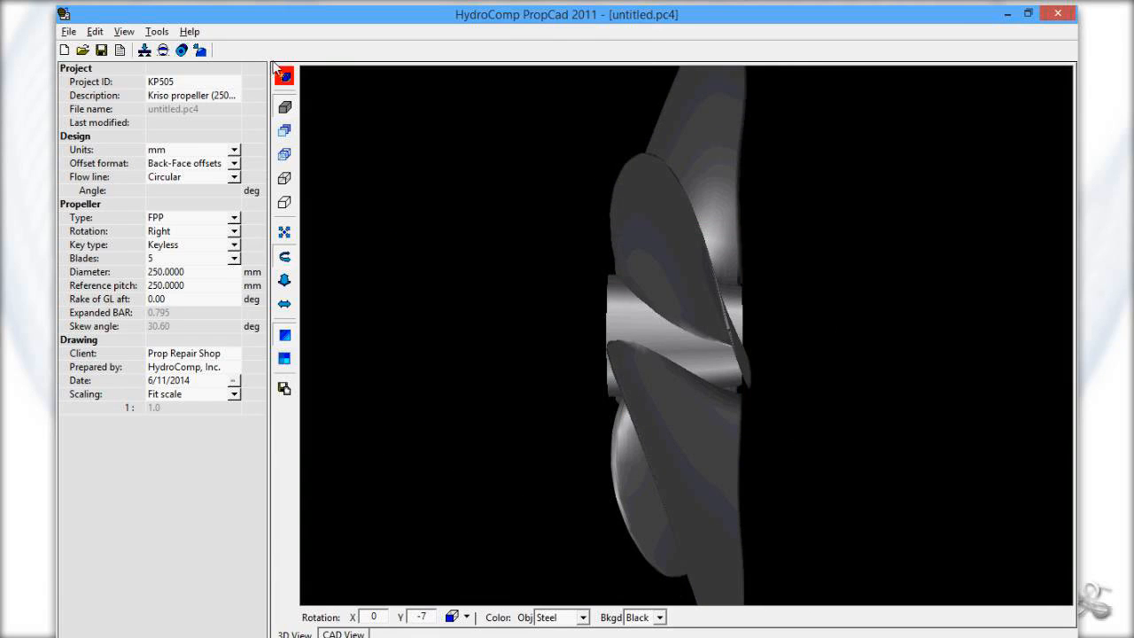
# Step: Rotate the 3D propeller to check the hub, and regenerate the CAD View drawing with the new hub dimensions
pyautogui.moveTo(381, 186); pyautogui.dragTo(421, 325)
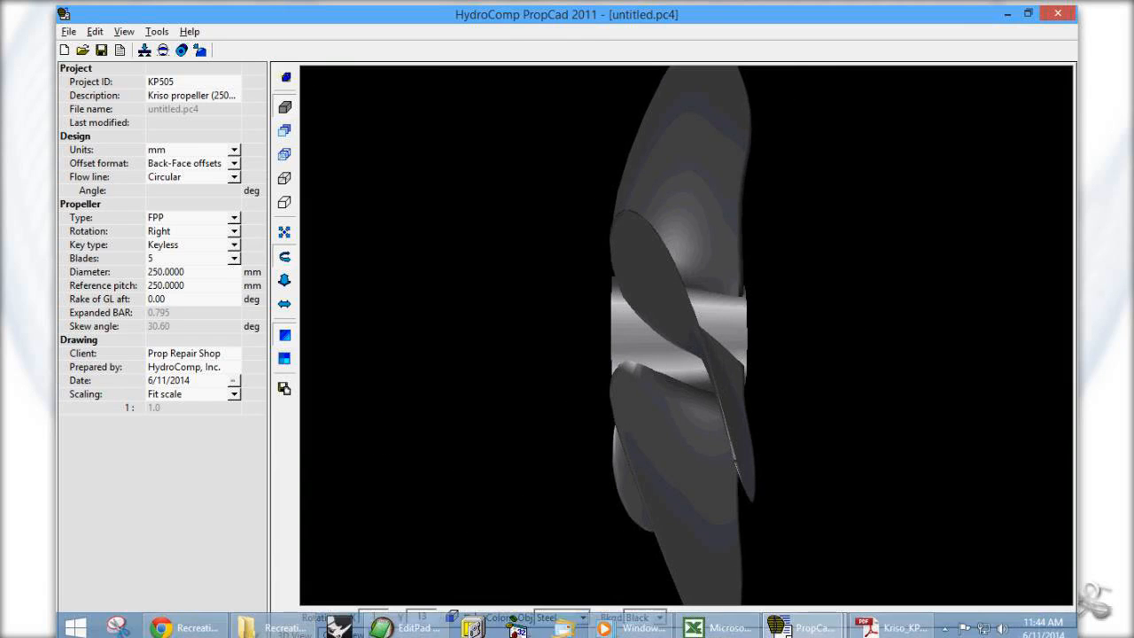
pyautogui.click(342, 634)
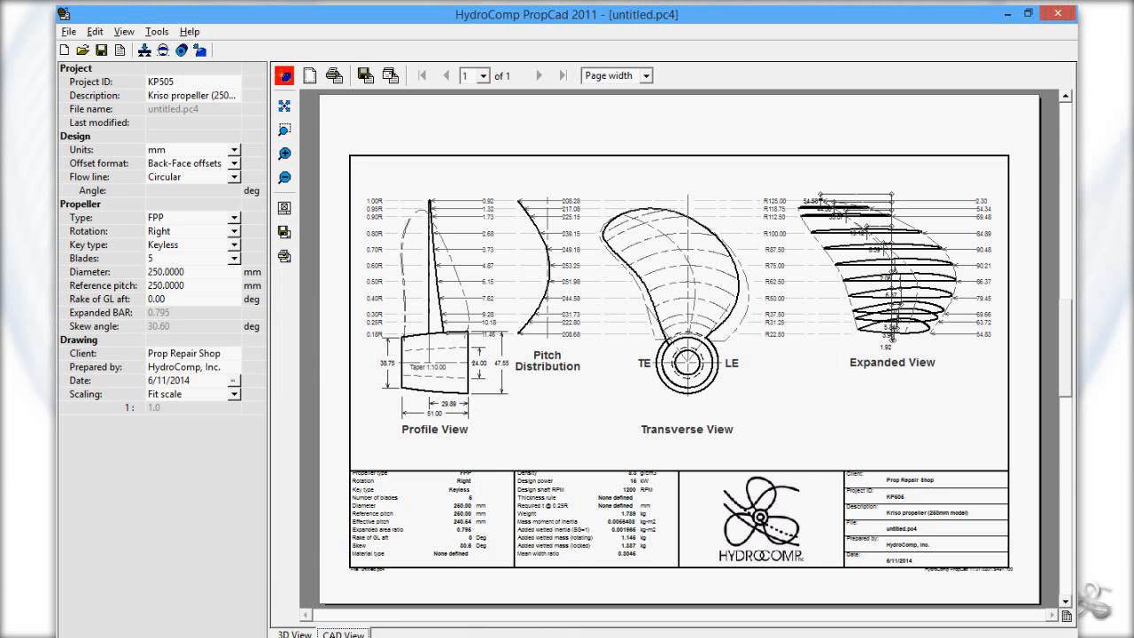
pyautogui.click(285, 77)
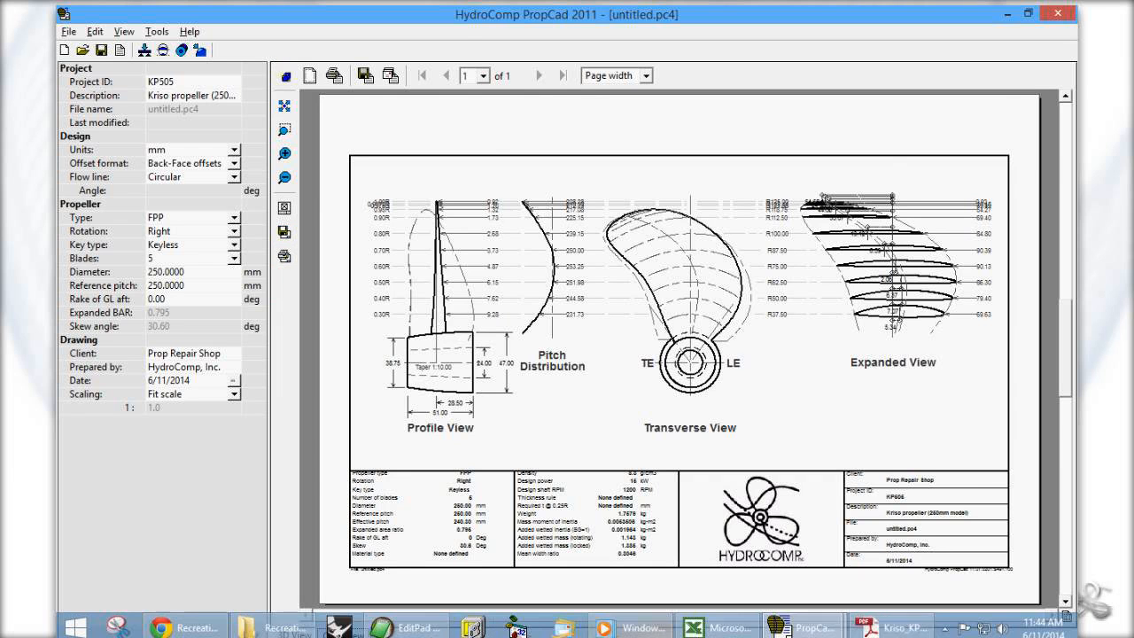
# Step: Switch to Kriso_KP505.pdf in Adobe Reader and examine the original drawing's root section and the side elevation above the hub
pyautogui.click(895, 629)
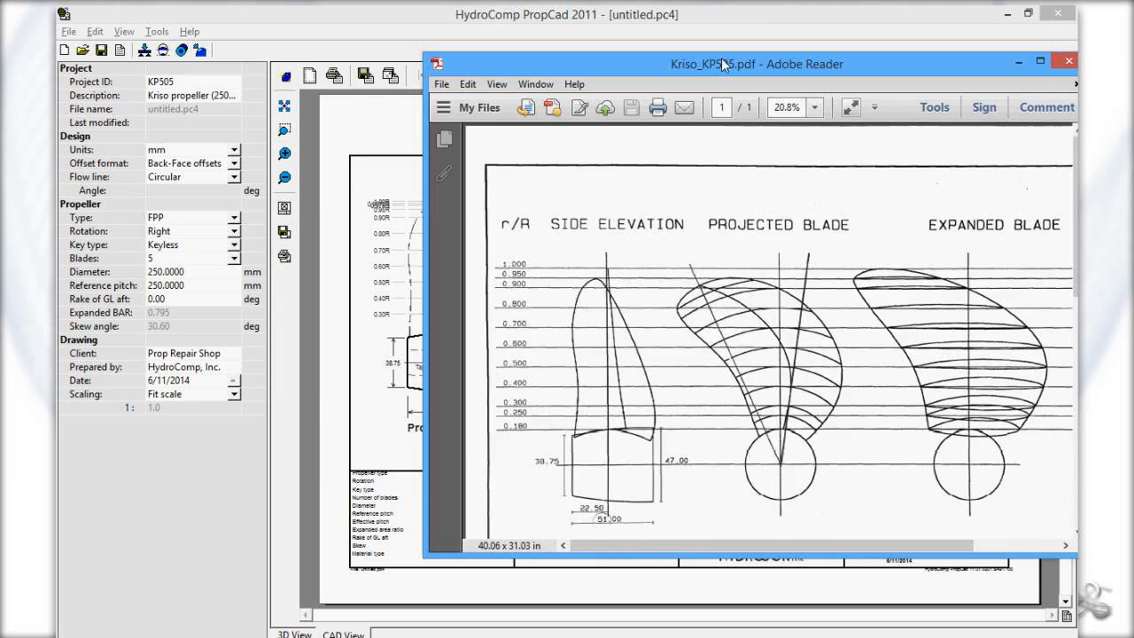
pyautogui.moveTo(721, 64)
pyautogui.mouseDown()
pyautogui.moveTo(785, 68)
pyautogui.moveTo(781, 23)
pyautogui.mouseUp()
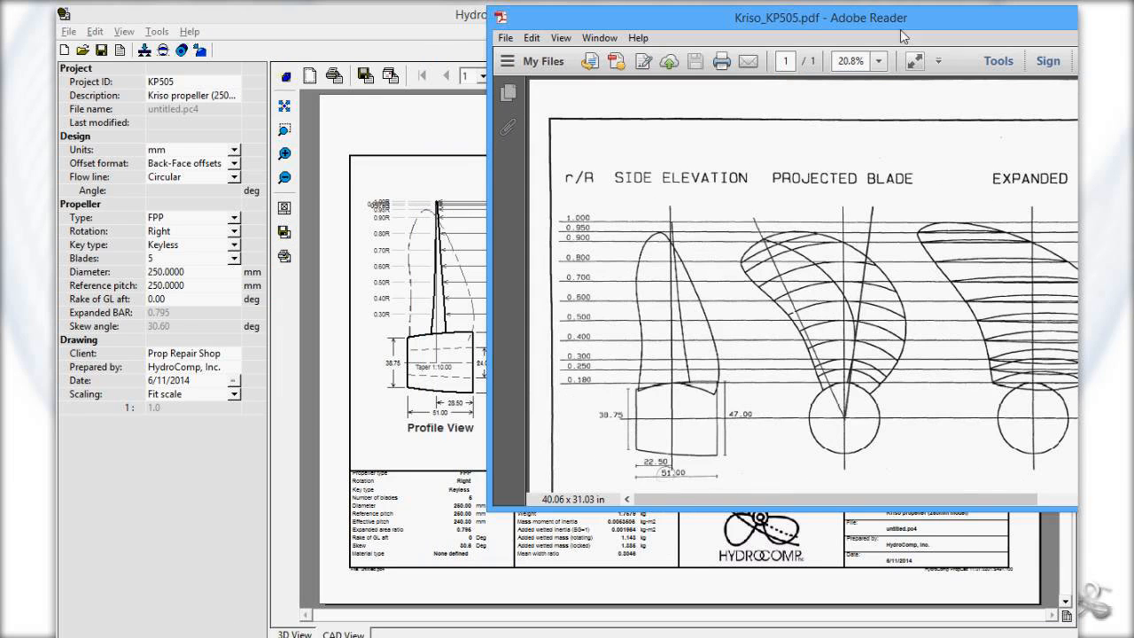
pyautogui.moveTo(890, 17); pyautogui.dragTo(784, 12)
pyautogui.doubleClick(784, 11)
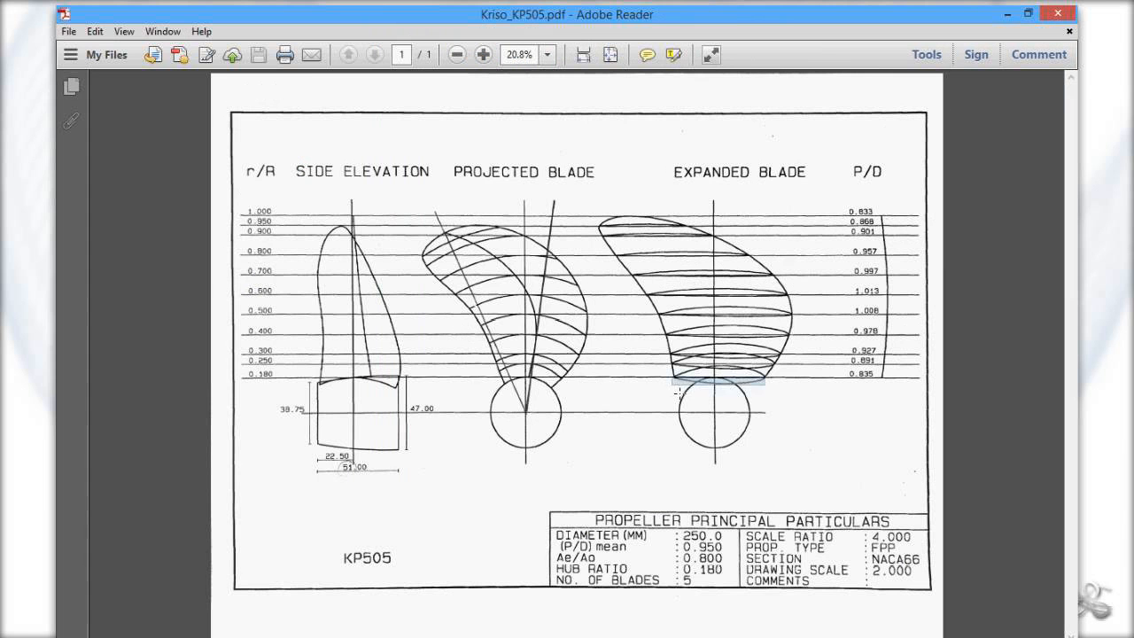
pyautogui.moveTo(767, 376); pyautogui.dragTo(671, 387)
pyautogui.moveTo(337, 364); pyautogui.dragTo(360, 382)
pyautogui.click(1005, 14)
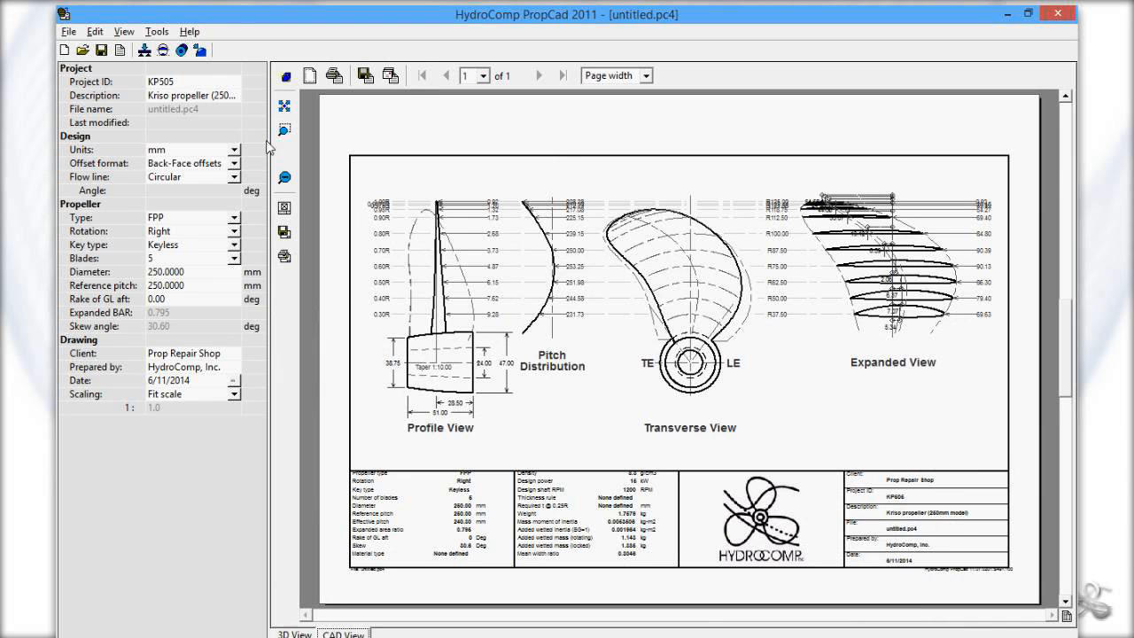
# Step: Fill all options in the CAD View elements and regenerate the drawing
pyautogui.click(284, 207)
pyautogui.click(673, 420)
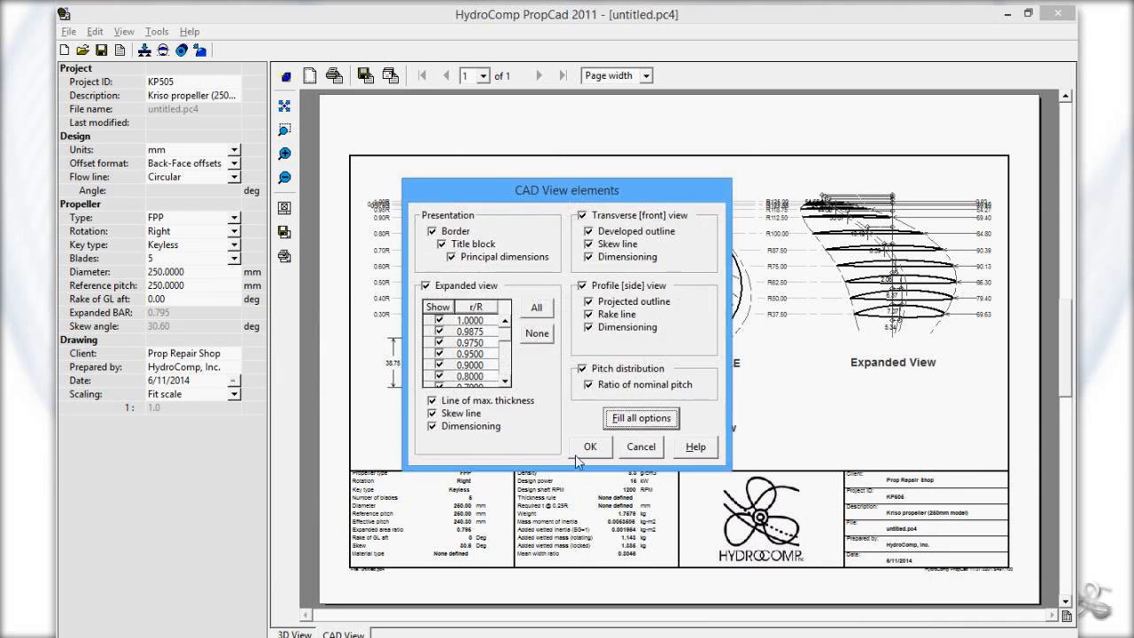
pyautogui.click(587, 448)
pyautogui.click(284, 75)
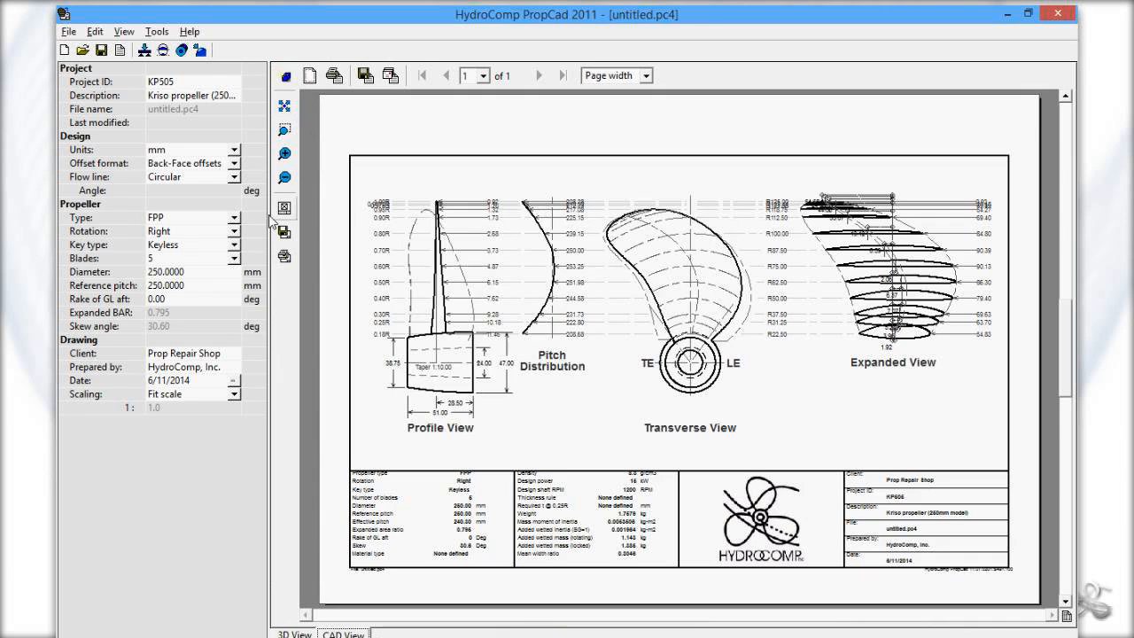
# Step: Hide the sections at r/R 0.9875, 0.9750 and 0.9500 from the CAD View and regenerate the drawing
pyautogui.click(284, 207)
pyautogui.click(438, 331)
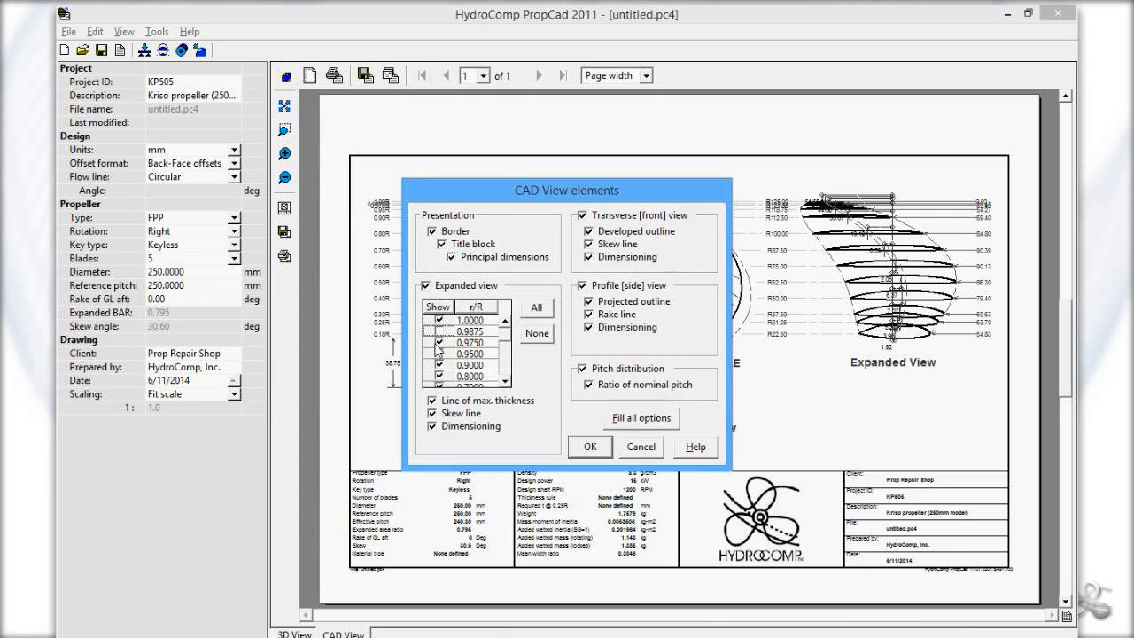
pyautogui.click(439, 342)
pyautogui.click(590, 446)
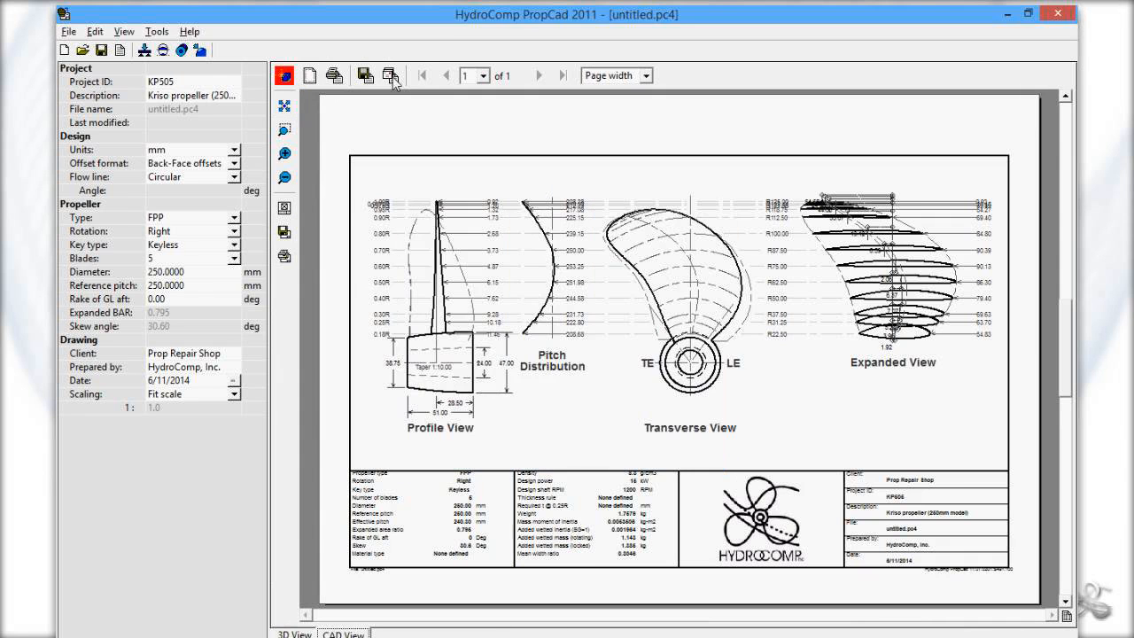
pyautogui.click(285, 75)
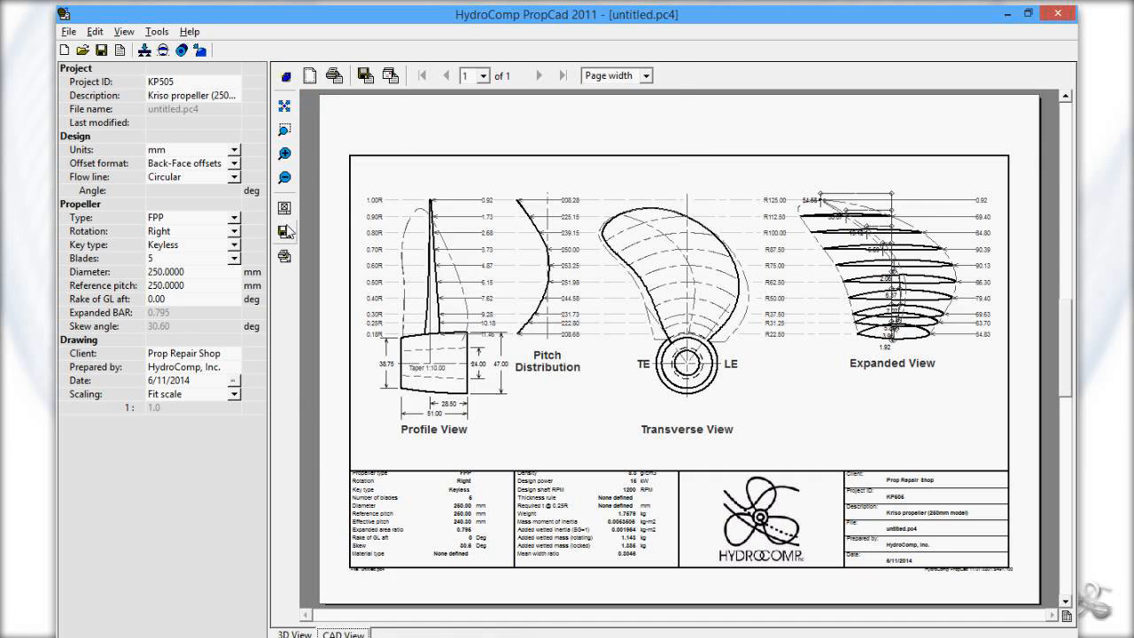
pyautogui.click(284, 232)
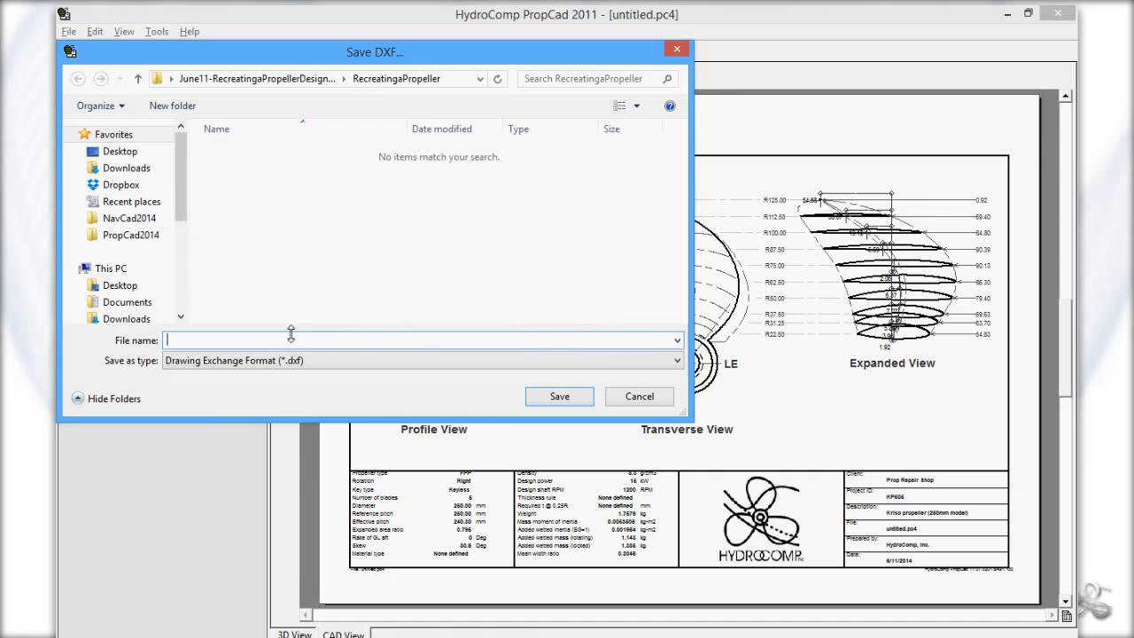
pyautogui.click(273, 361)
pyautogui.click(257, 381)
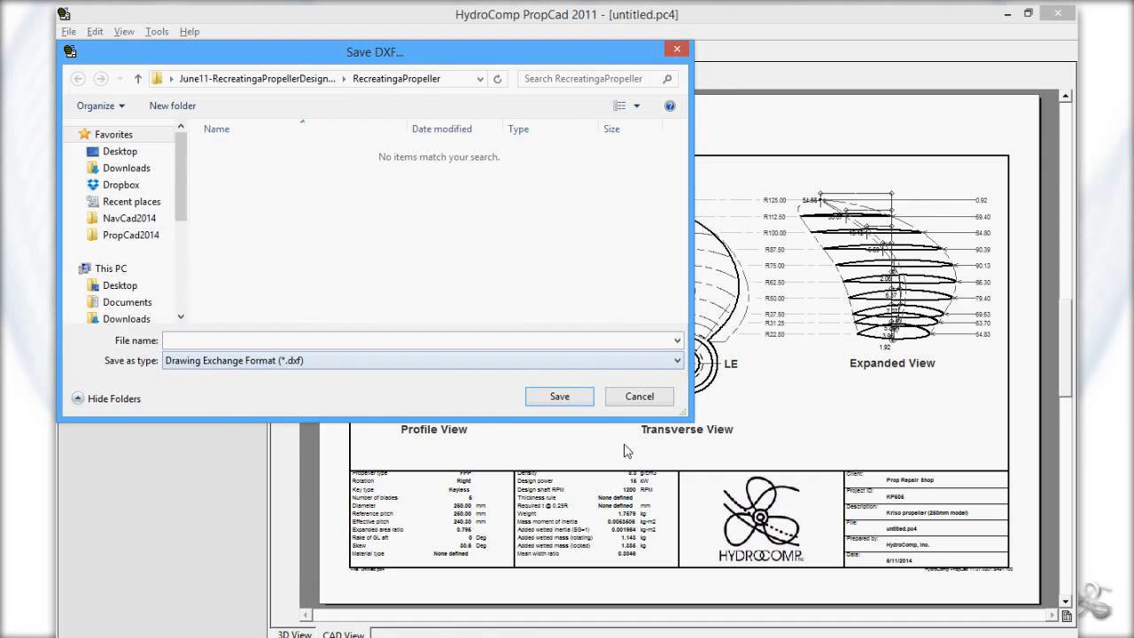
pyautogui.click(640, 401)
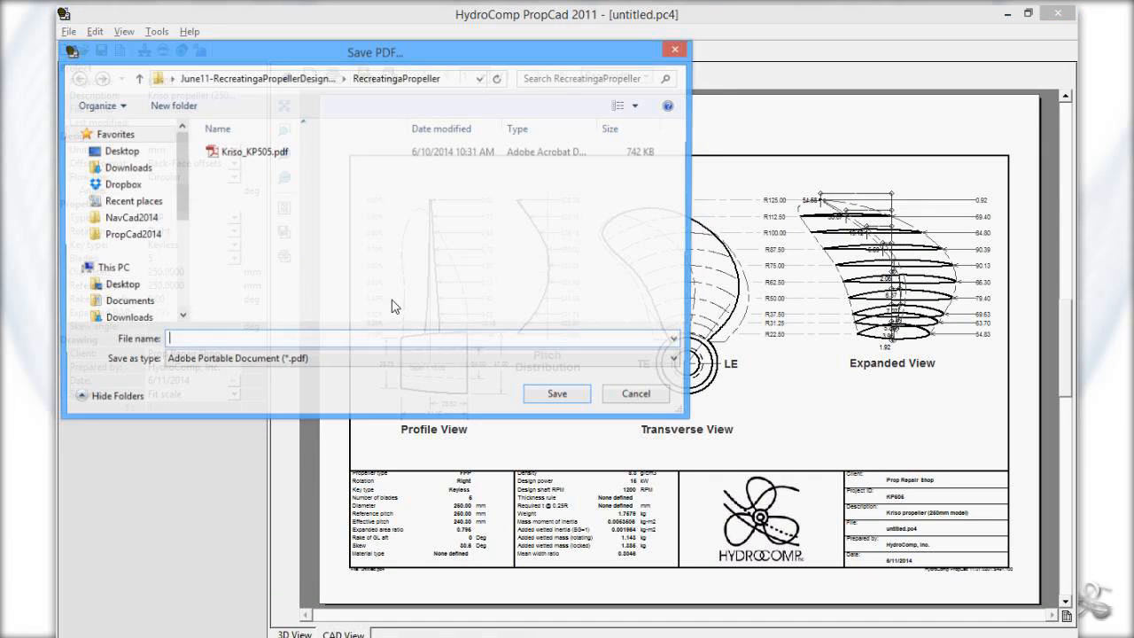
# Step: Open the existing Kriso_KP505.pdf from the PDF save dialog to check its content, and close it again
pyautogui.click(265, 156)
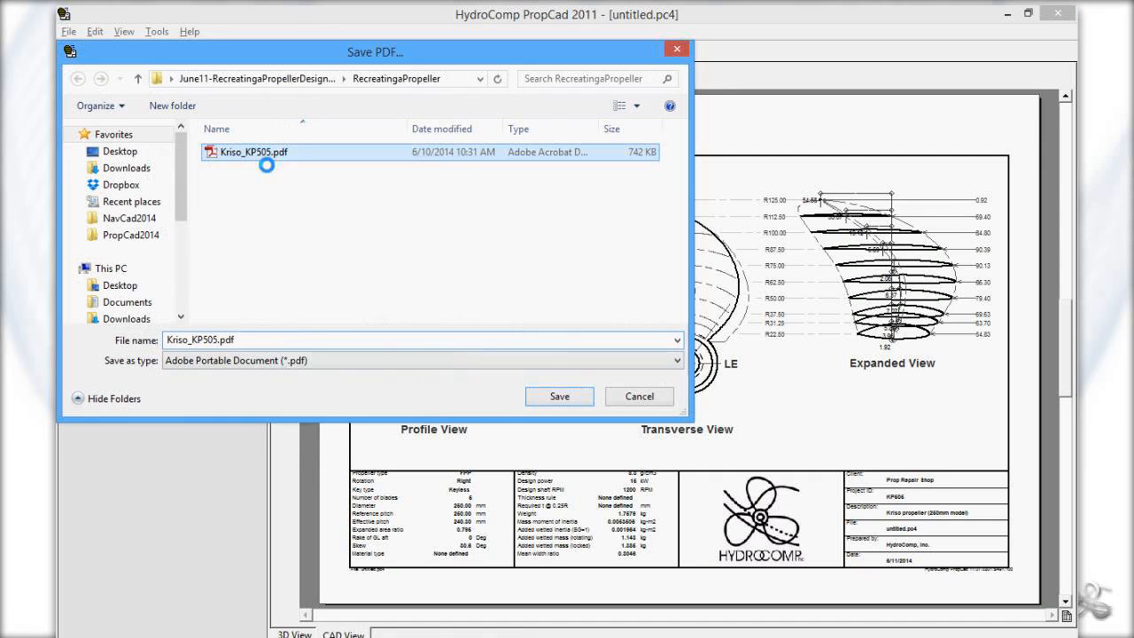
pyautogui.rightClick(267, 158)
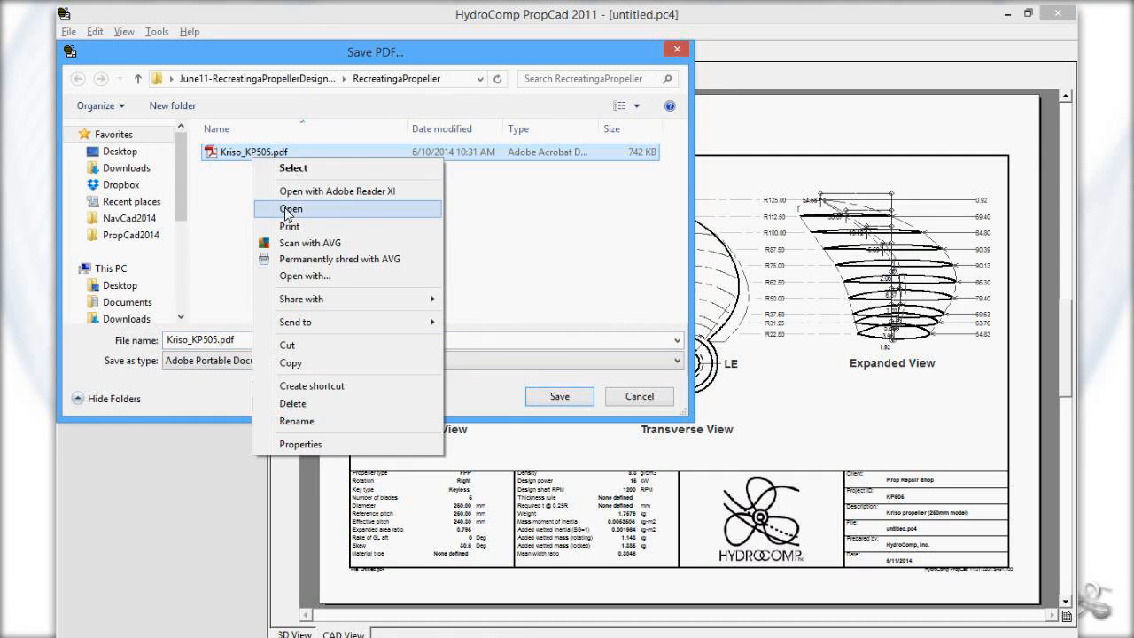
pyautogui.click(358, 220)
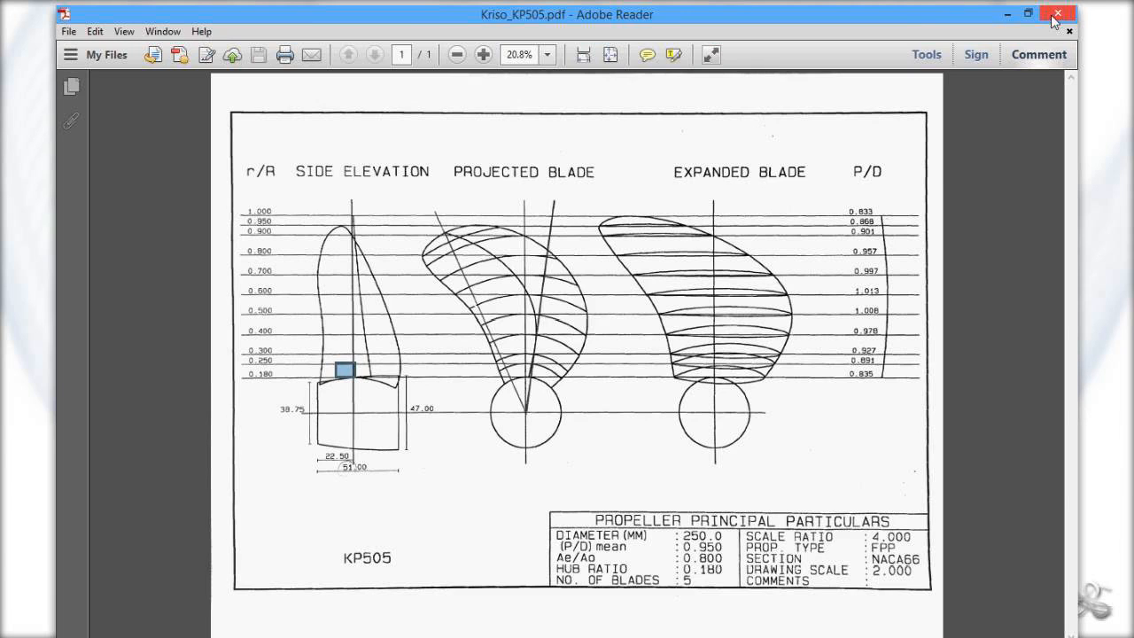
pyautogui.click(1054, 15)
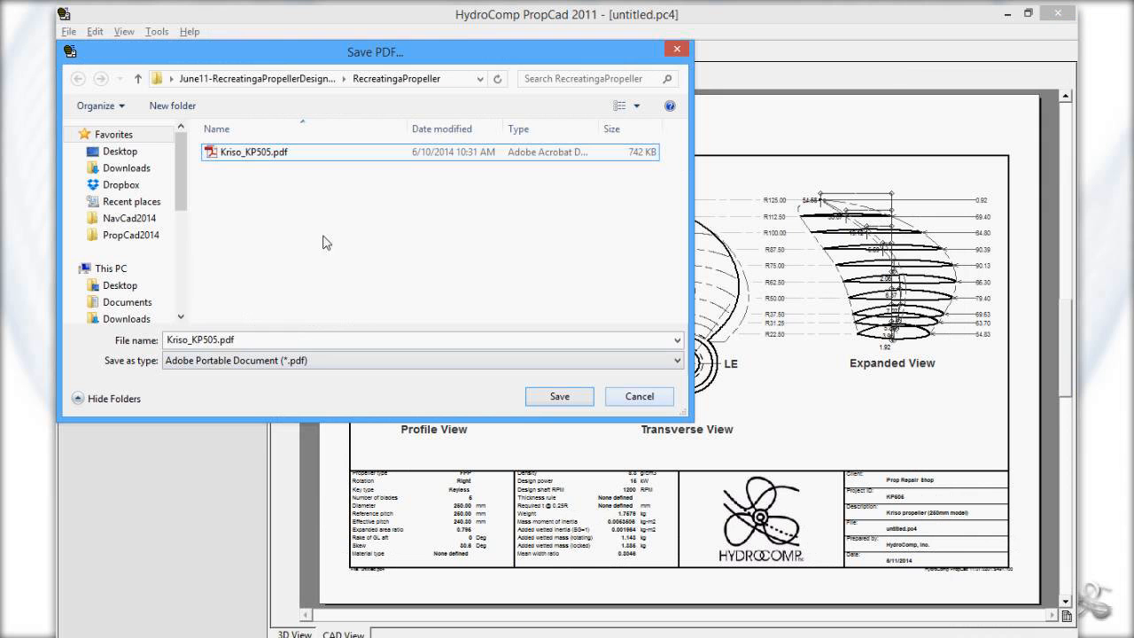
# Step: Save the CAD View drawing as a PDF named Kriso_KP505_New.pdf in the RecreatingaPropeller folder
pyautogui.click(629, 207)
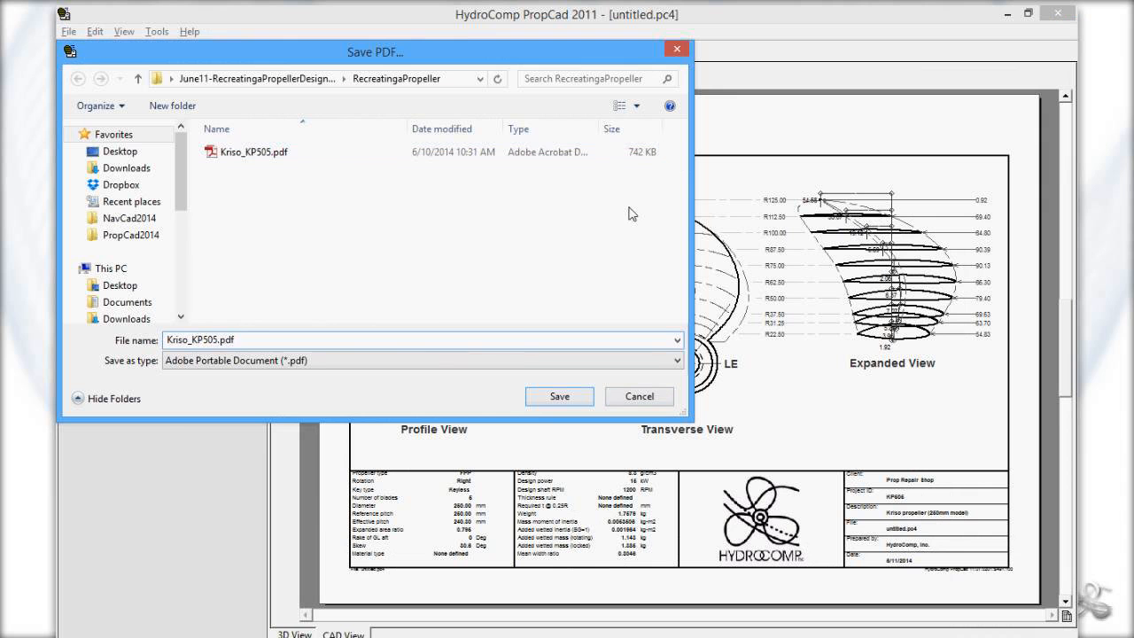
pyautogui.write('_New')
pyautogui.press('Return')
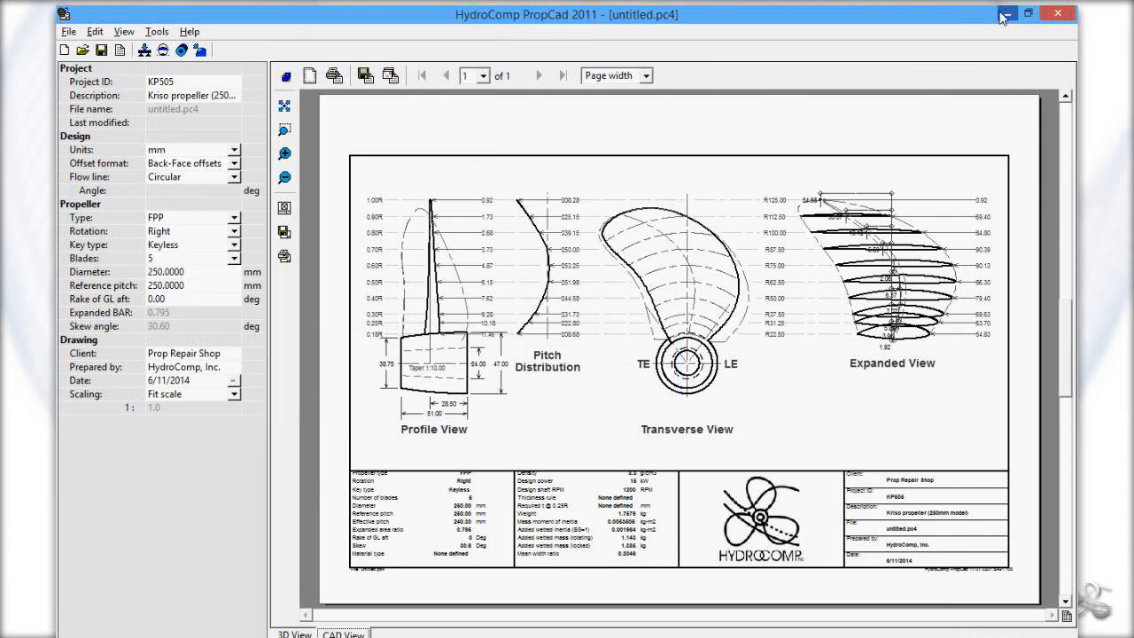
# Step: Open Kriso_KP505_New.pdf from the RecreatingaPropeller folder in Adobe Reader to examine the exported drawing
pyautogui.click(1004, 16)
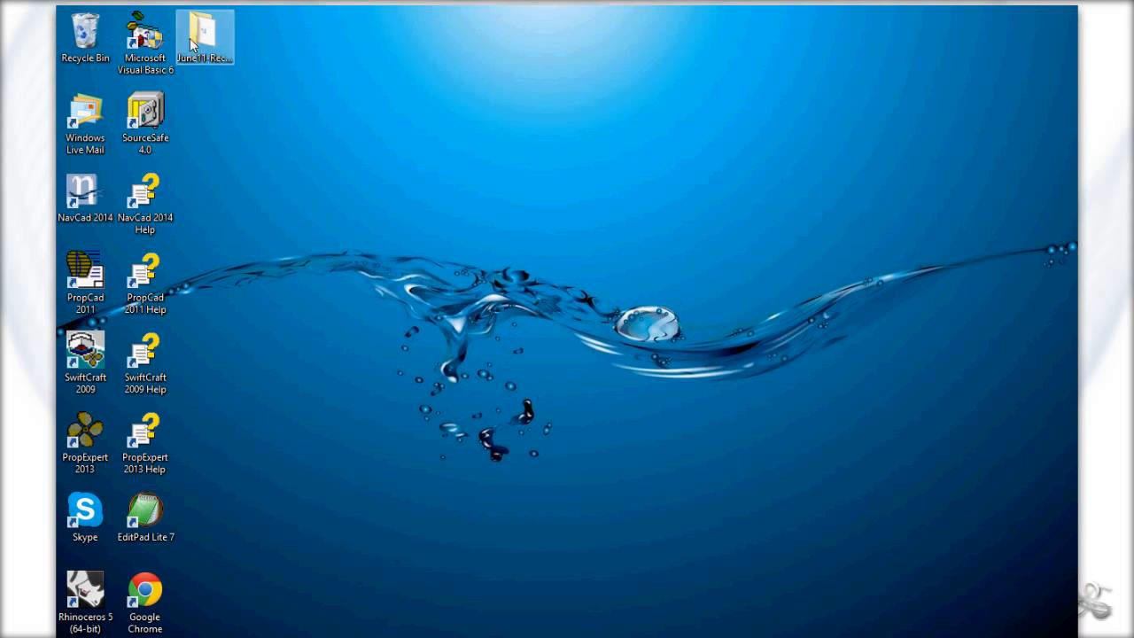
pyautogui.doubleClick(202, 53)
pyautogui.doubleClick(588, 221)
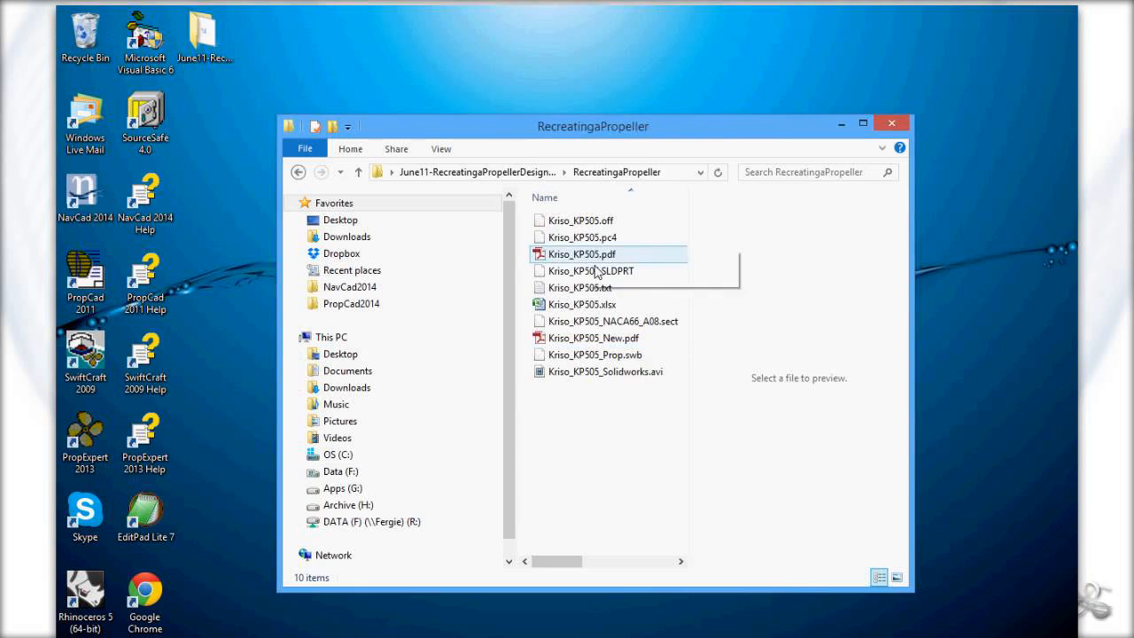
pyautogui.click(594, 342)
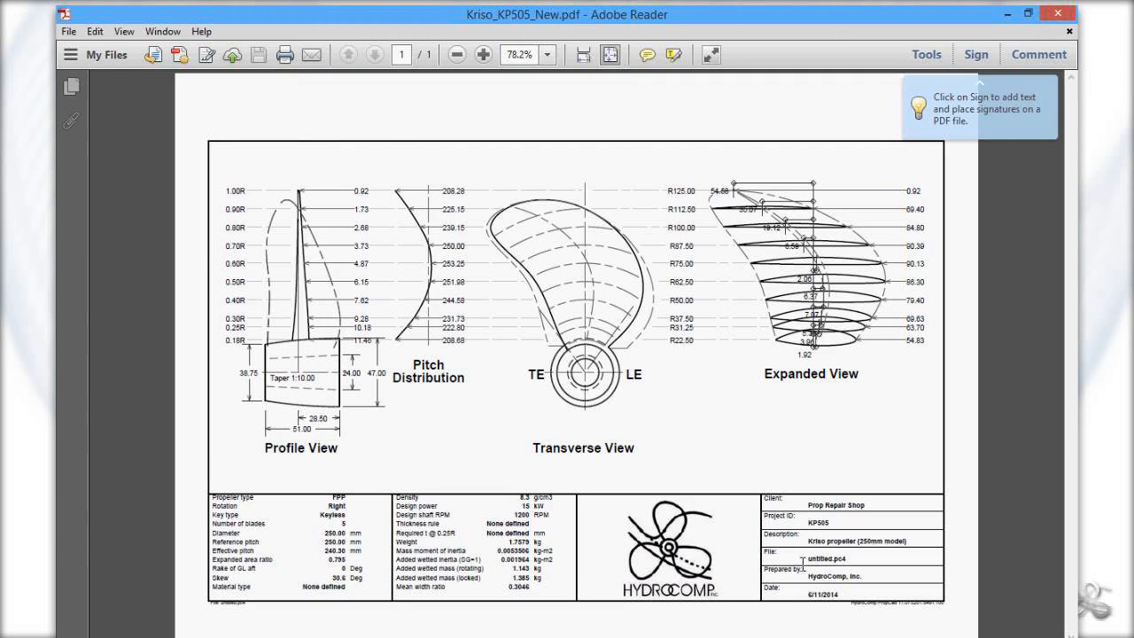
# Step: Put the exported PDF out of view and switch back to the propeller project in PropCad
pyautogui.click(1007, 14)
pyautogui.click(587, 451)
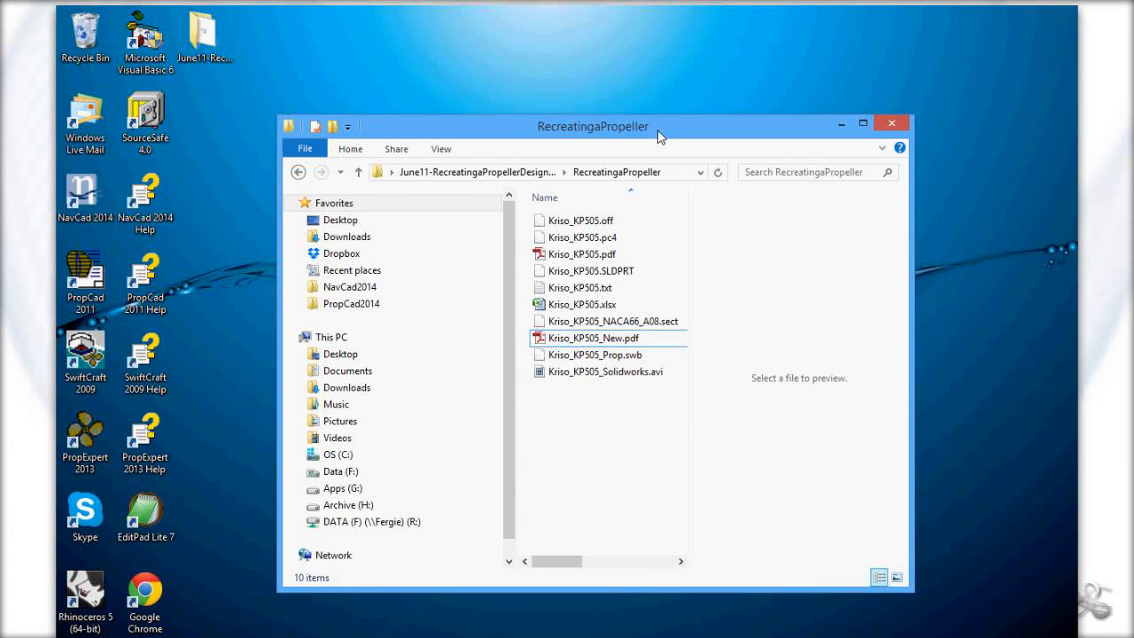
pyautogui.click(822, 629)
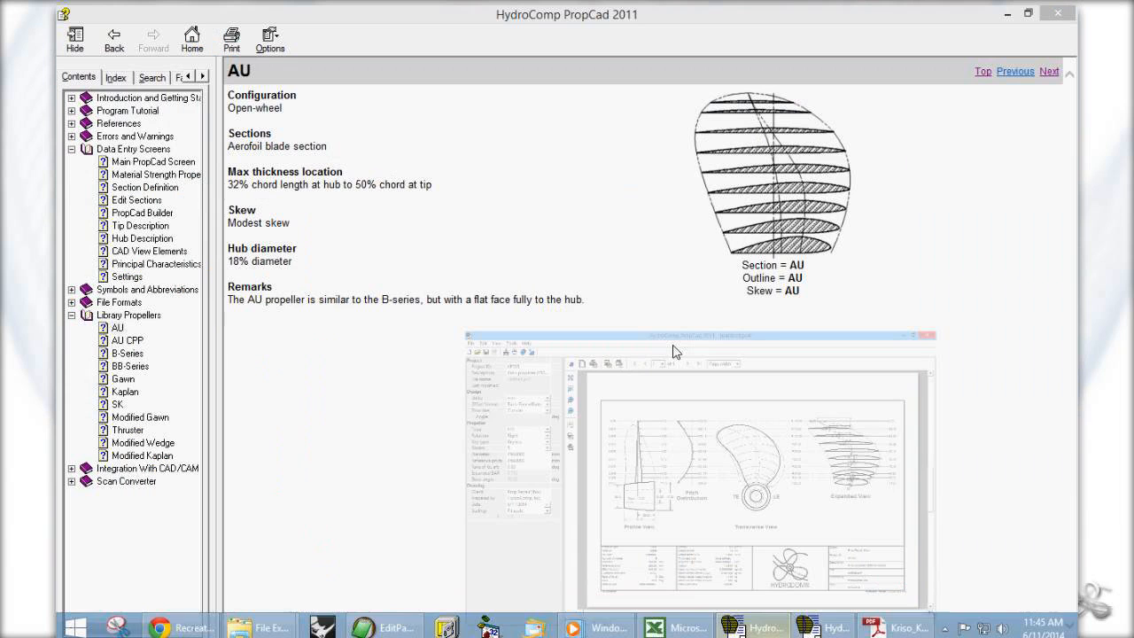
# Step: Close the AU help page and rotate the propeller in the 3D view to examine its blades
pyautogui.click(1060, 14)
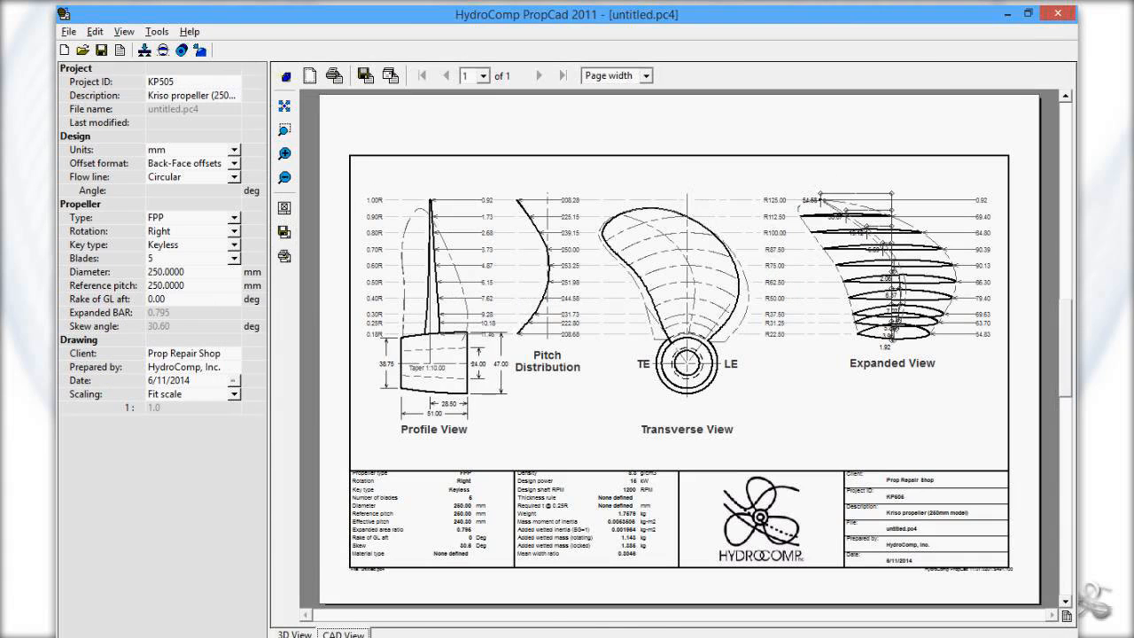
pyautogui.click(294, 634)
pyautogui.moveTo(461, 370); pyautogui.dragTo(555, 260)
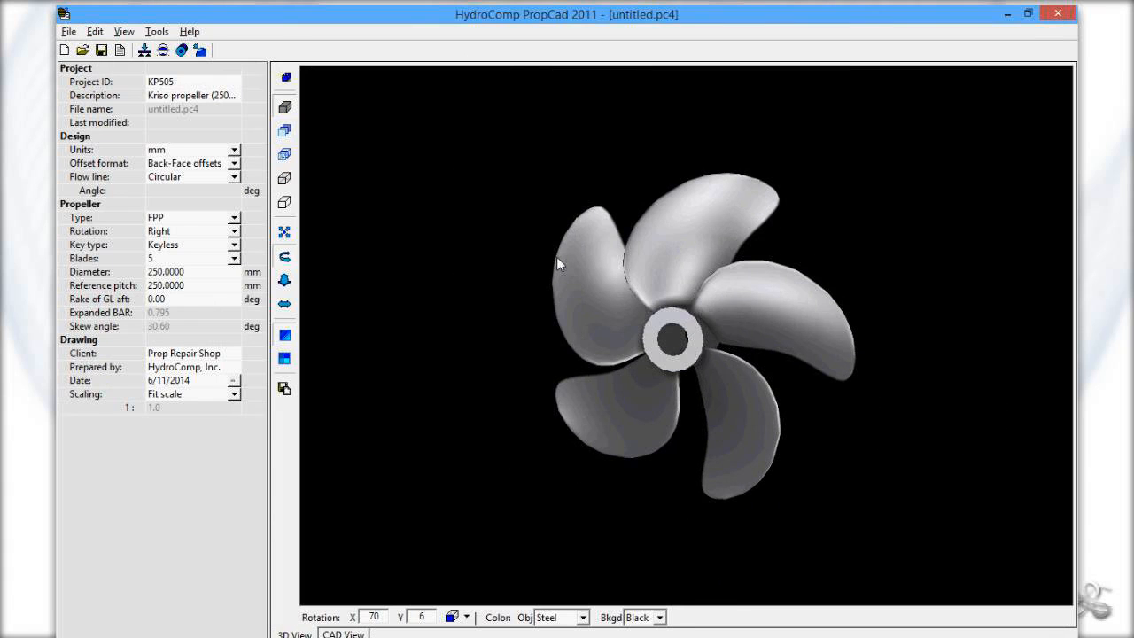
# Step: Start exporting the propeller, review the available export formats and choose PropCad Distributions as the file type
pyautogui.click(69, 32)
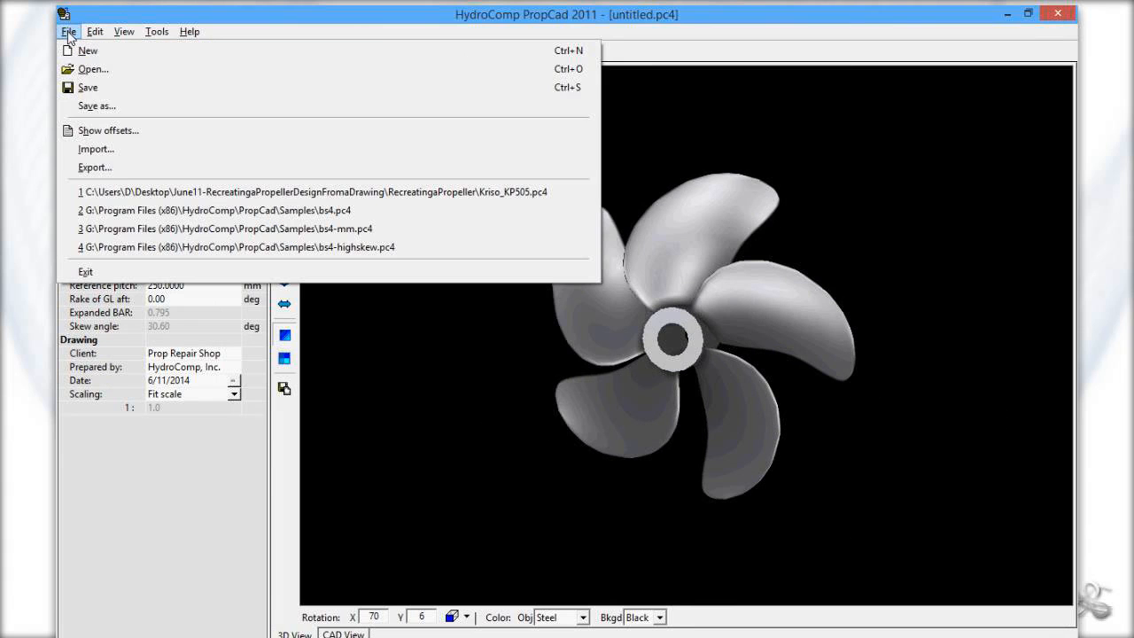
pyautogui.click(97, 169)
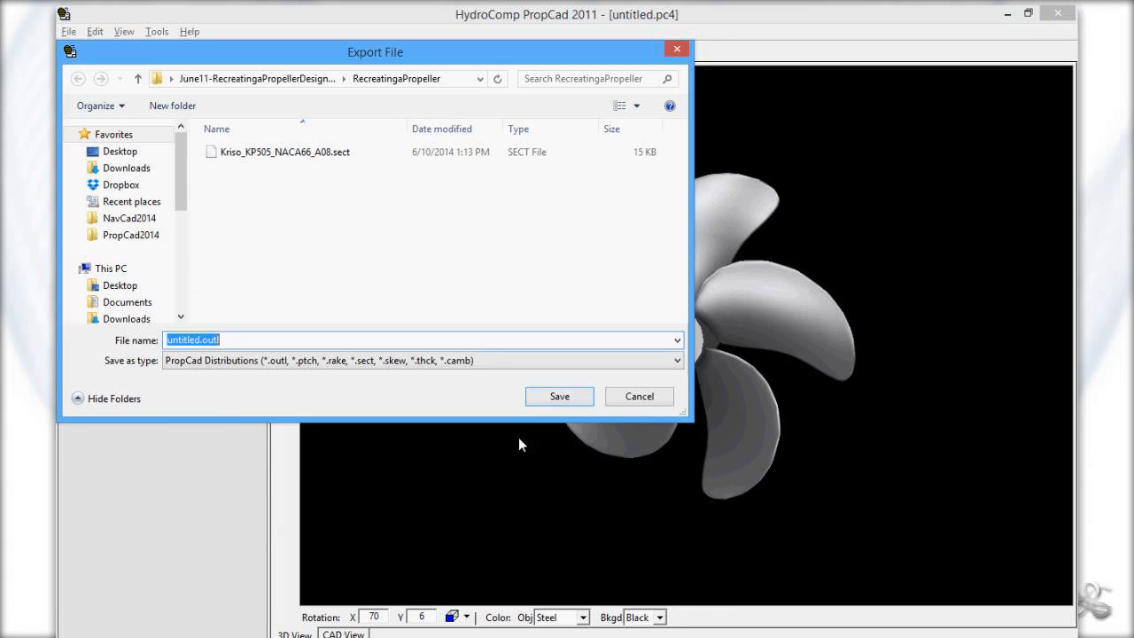
pyautogui.click(496, 359)
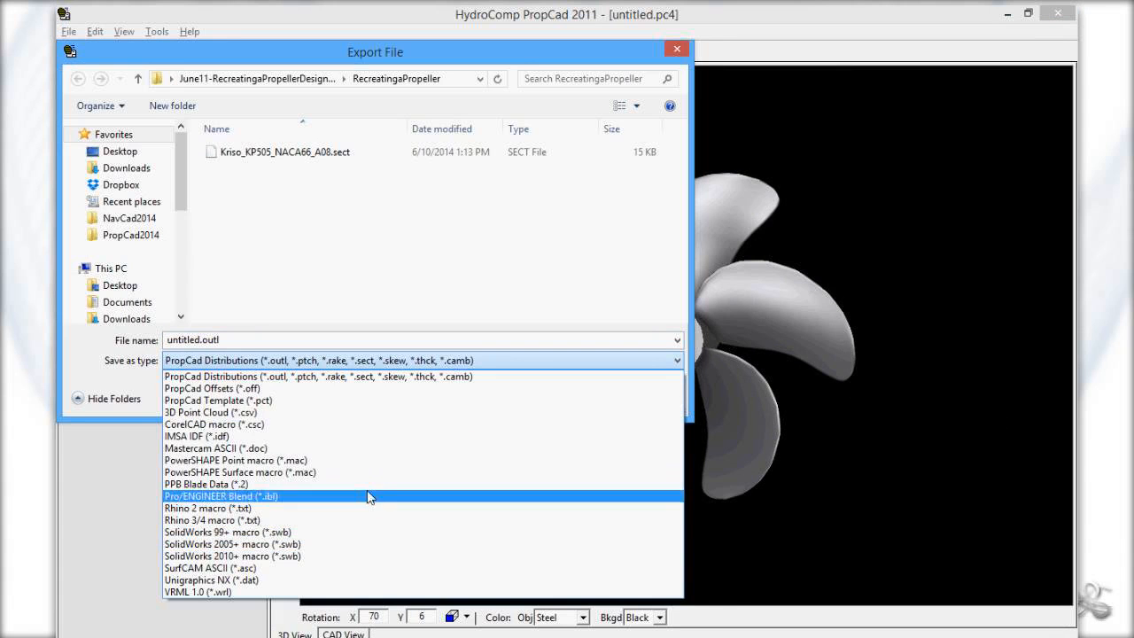
pyautogui.click(377, 377)
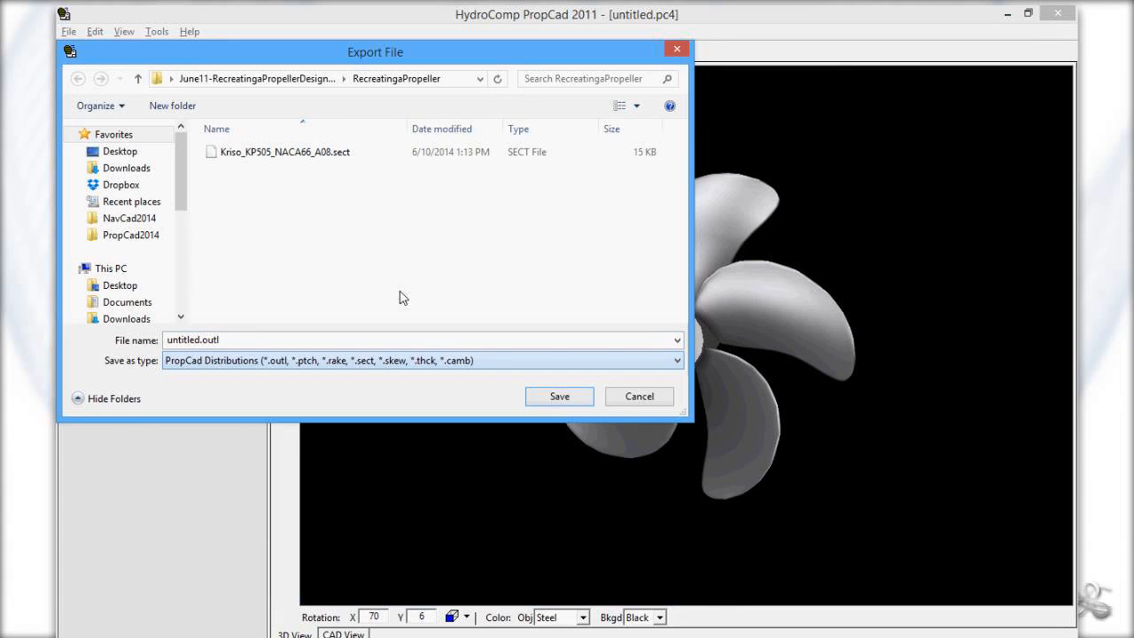
pyautogui.click(485, 360)
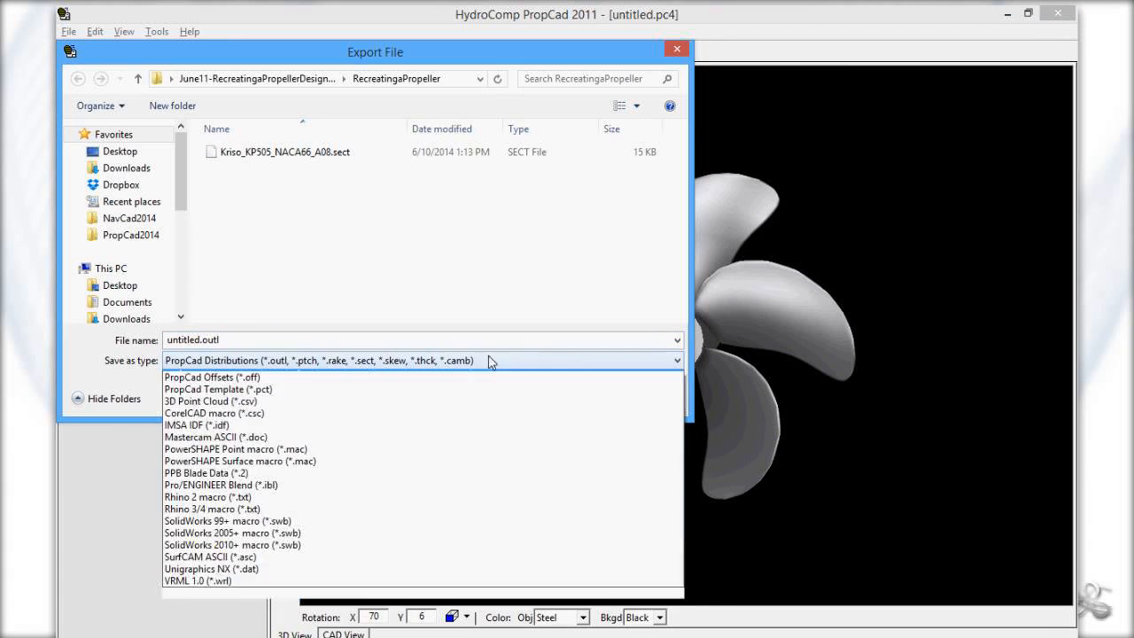
pyautogui.click(459, 379)
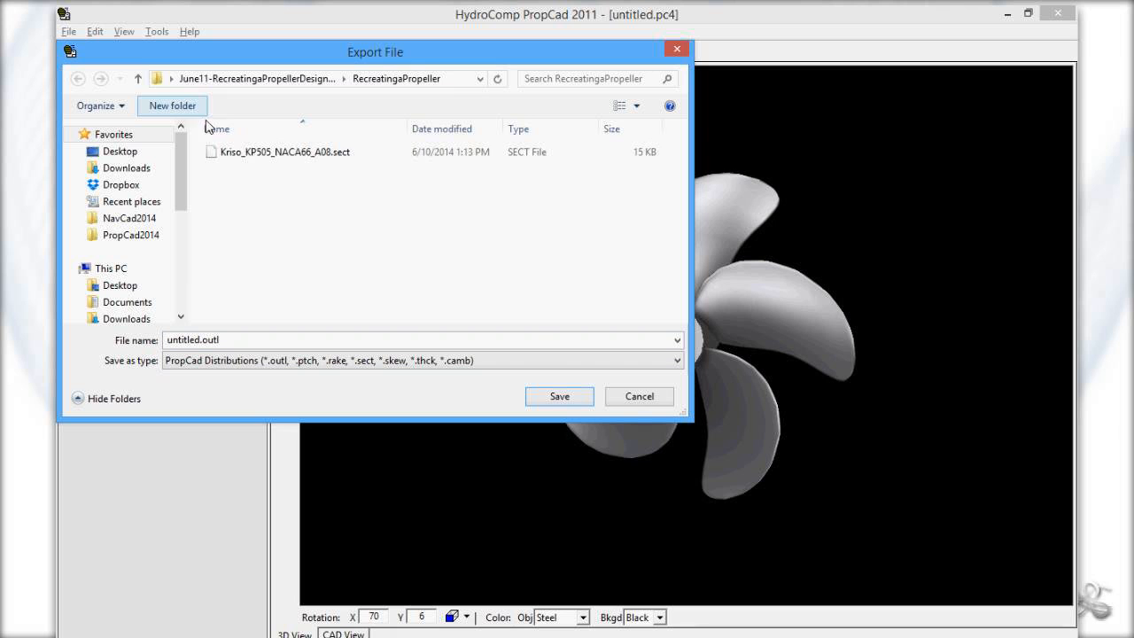
# Step: Create a folder named Distributions inside RecreatingaPropeller and save the export there under the name KP505
pyautogui.click(170, 105)
pyautogui.write('Distributions')
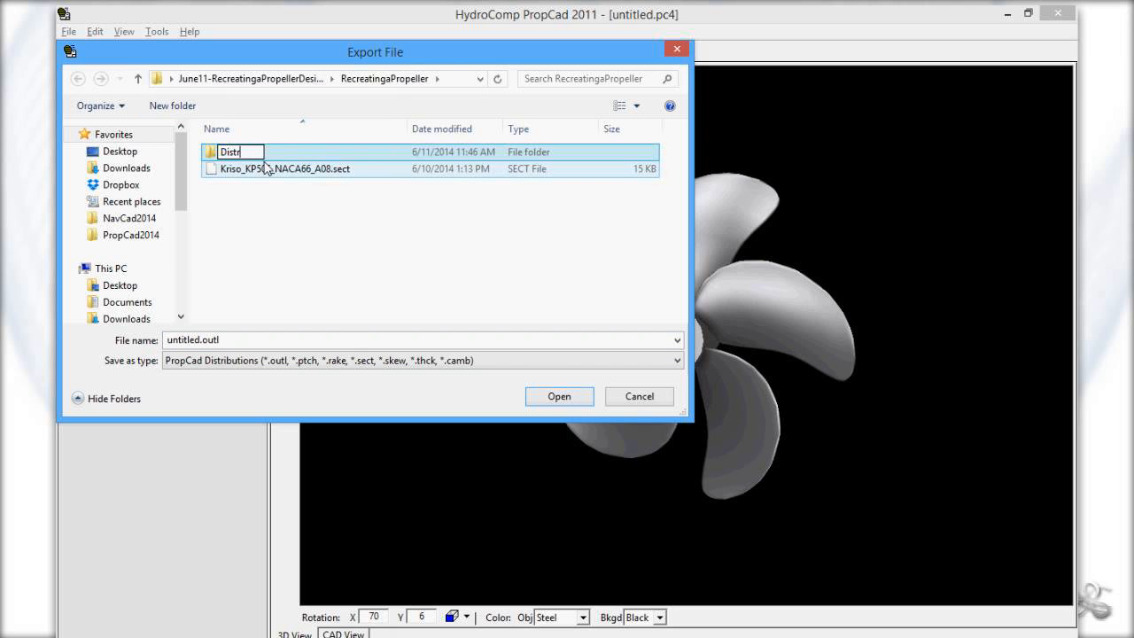
pyautogui.press('Return')
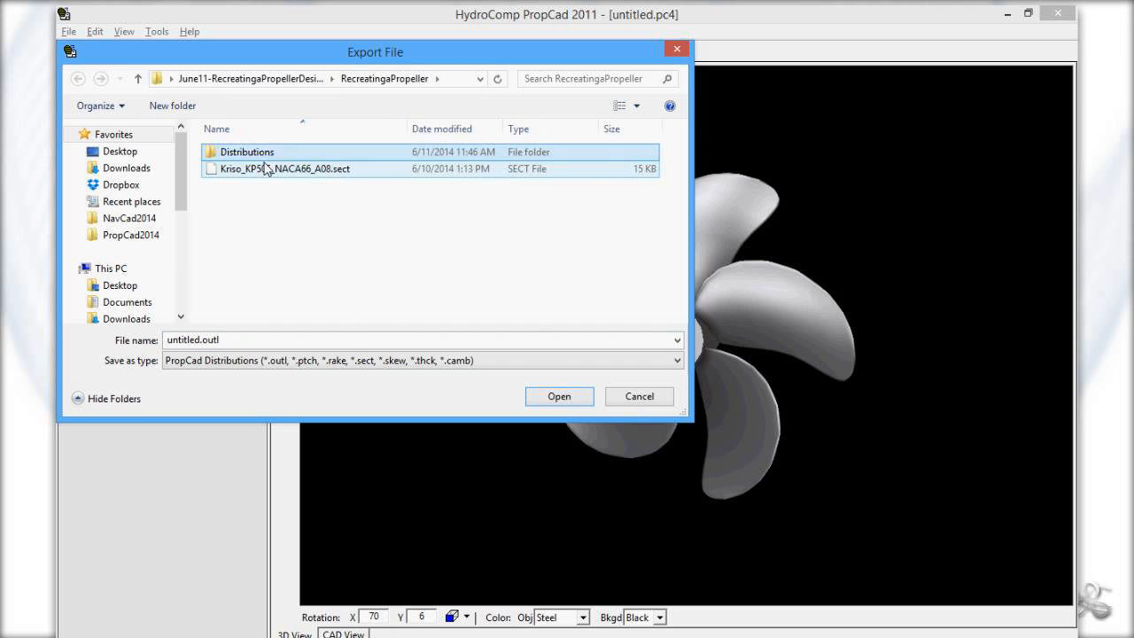
pyautogui.doubleClick(278, 152)
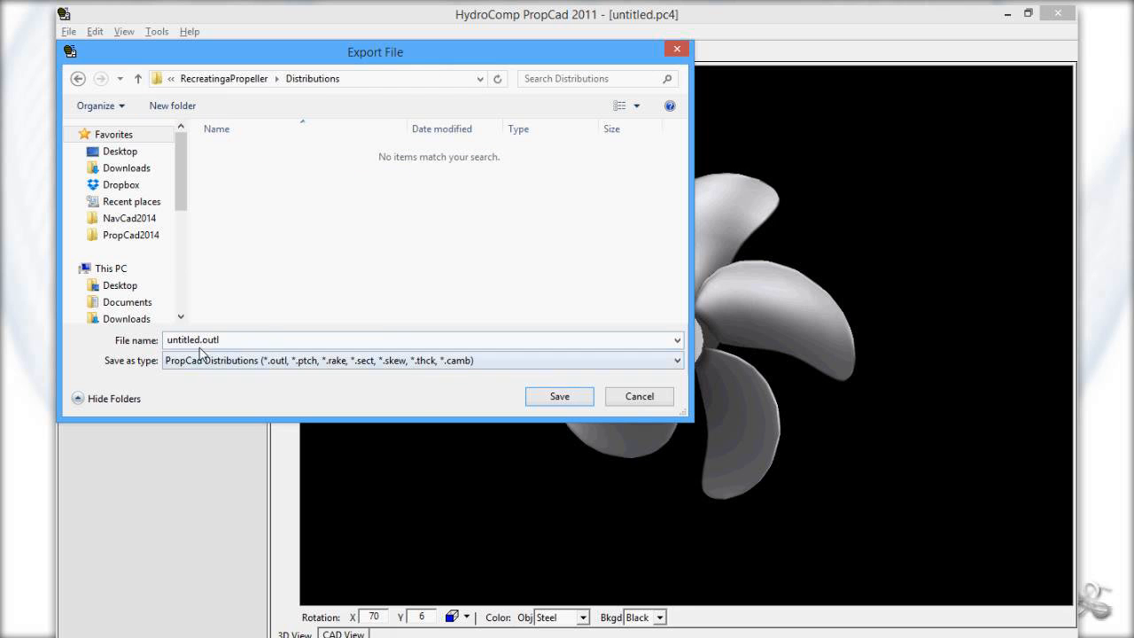
pyautogui.write('KP505')
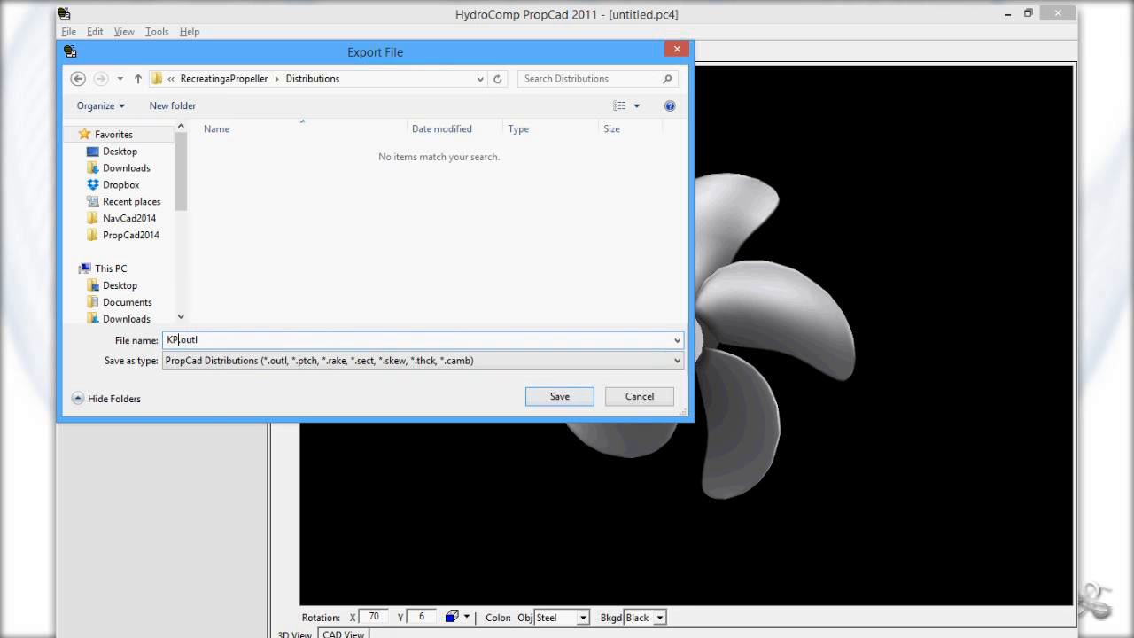
pyautogui.press('Return')
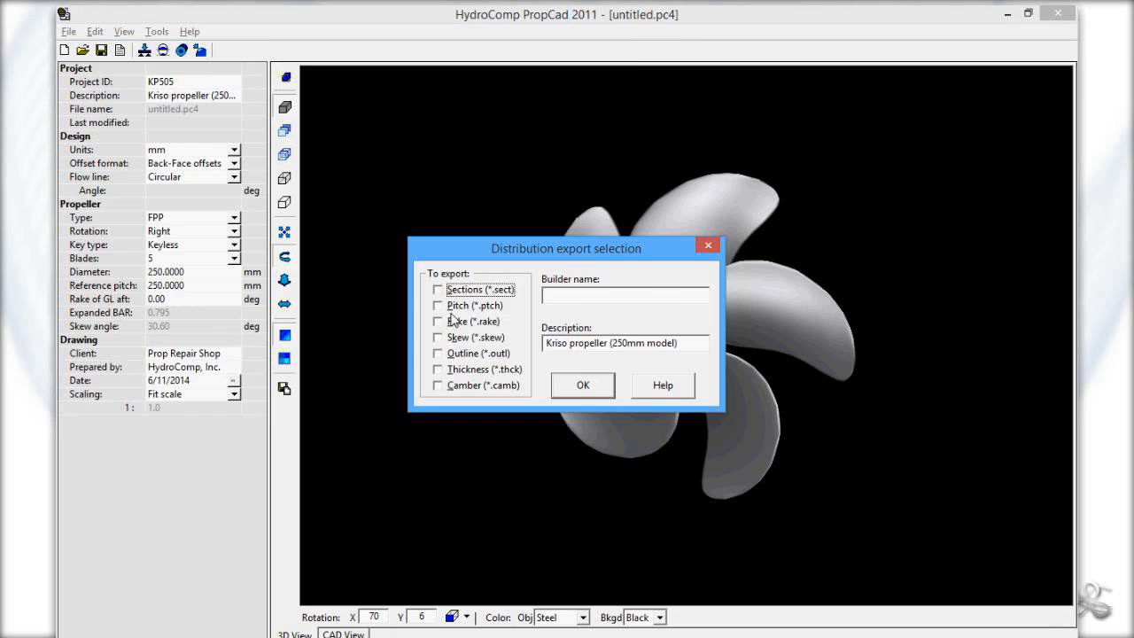
# Step: Export the sections, pitch, rake, skew, outline, thickness and camber distributions with the existing description
pyautogui.click(436, 288)
pyautogui.click(437, 305)
pyautogui.click(437, 321)
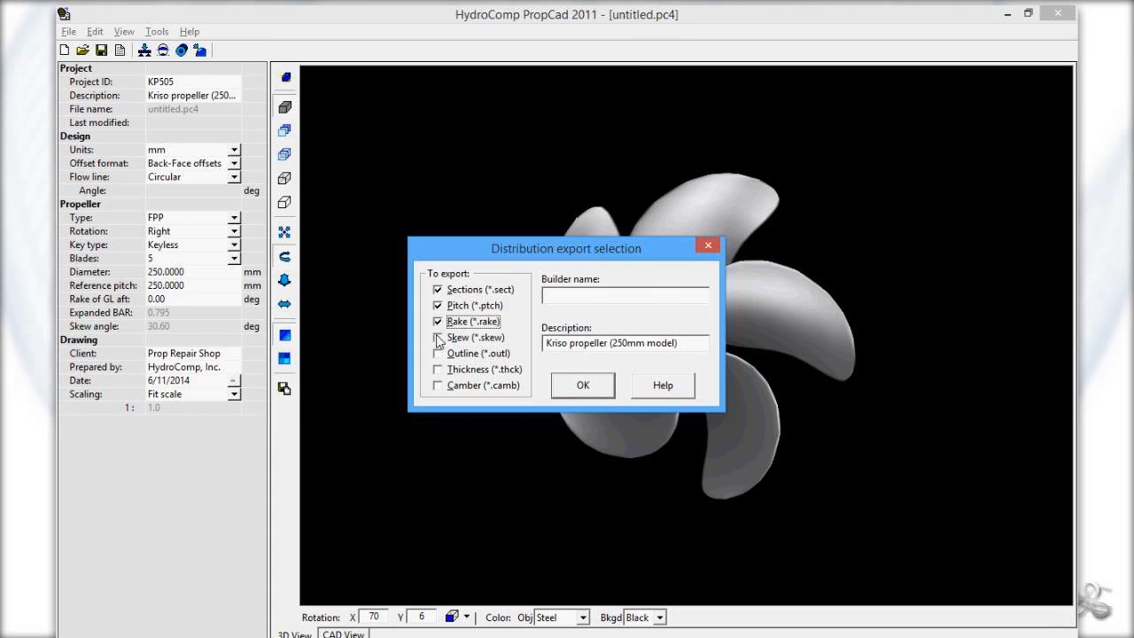
pyautogui.click(437, 337)
pyautogui.click(437, 353)
pyautogui.click(436, 369)
pyautogui.click(436, 385)
pyautogui.click(582, 386)
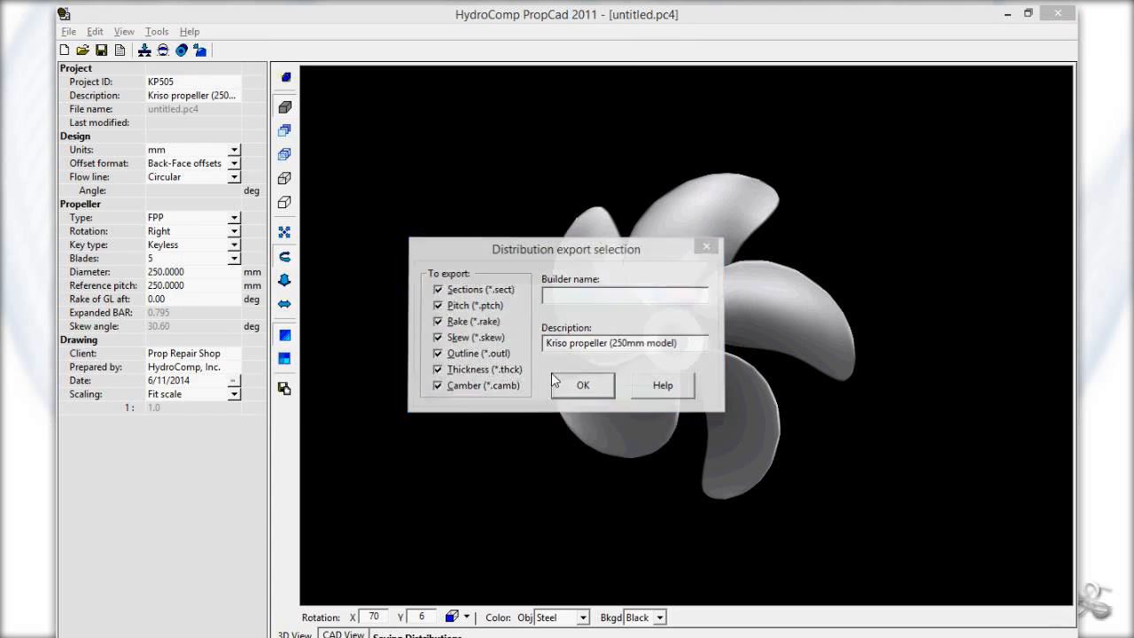
pyautogui.click(644, 388)
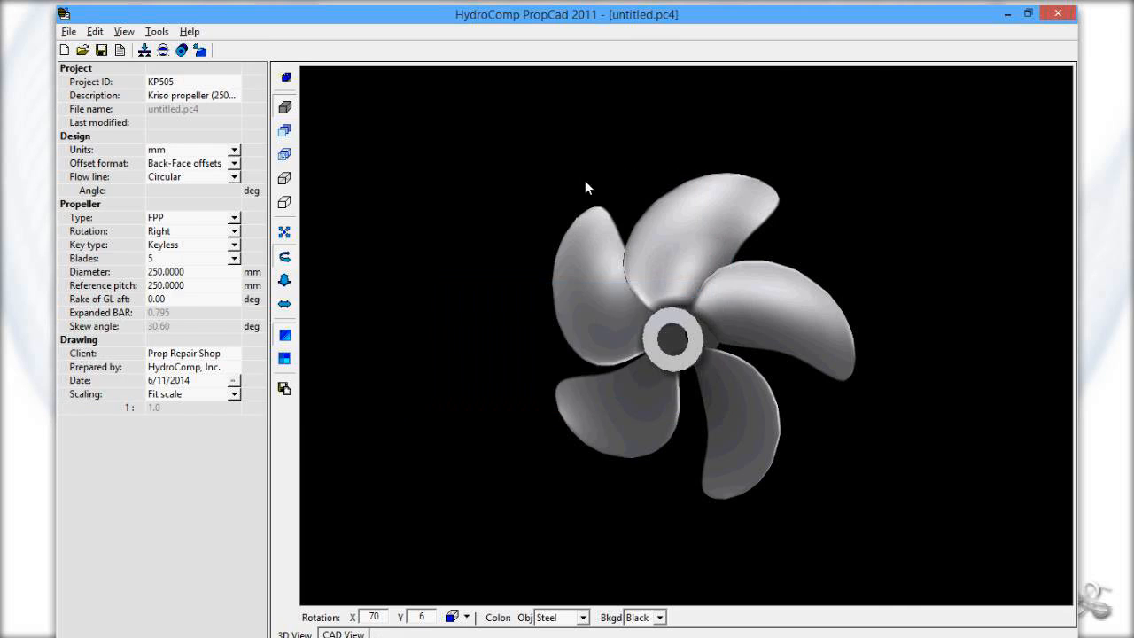
# Step: Zoom in on the 3D propeller and rotate it slightly to inspect the hub and blade roots
pyautogui.moveTo(585, 181); pyautogui.dragTo(620, 241)
pyautogui.moveTo(620, 241); pyautogui.dragTo(633, 321, button='right')
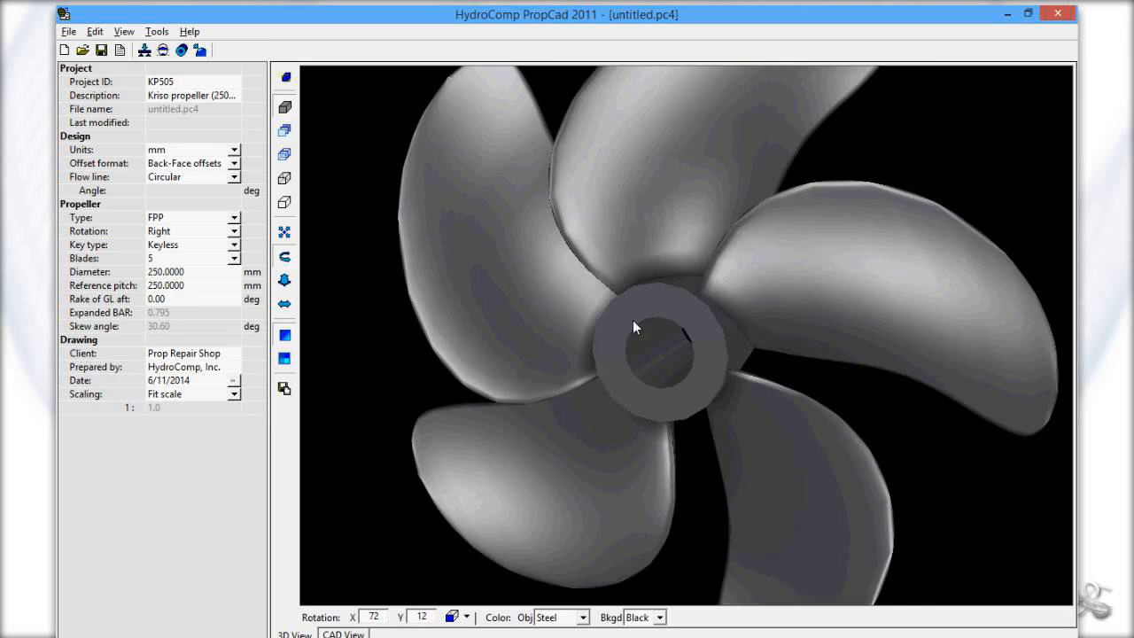
pyautogui.moveTo(633, 320)
pyautogui.mouseDown()
pyautogui.moveTo(640, 330)
pyautogui.moveTo(637, 315)
pyautogui.mouseUp()
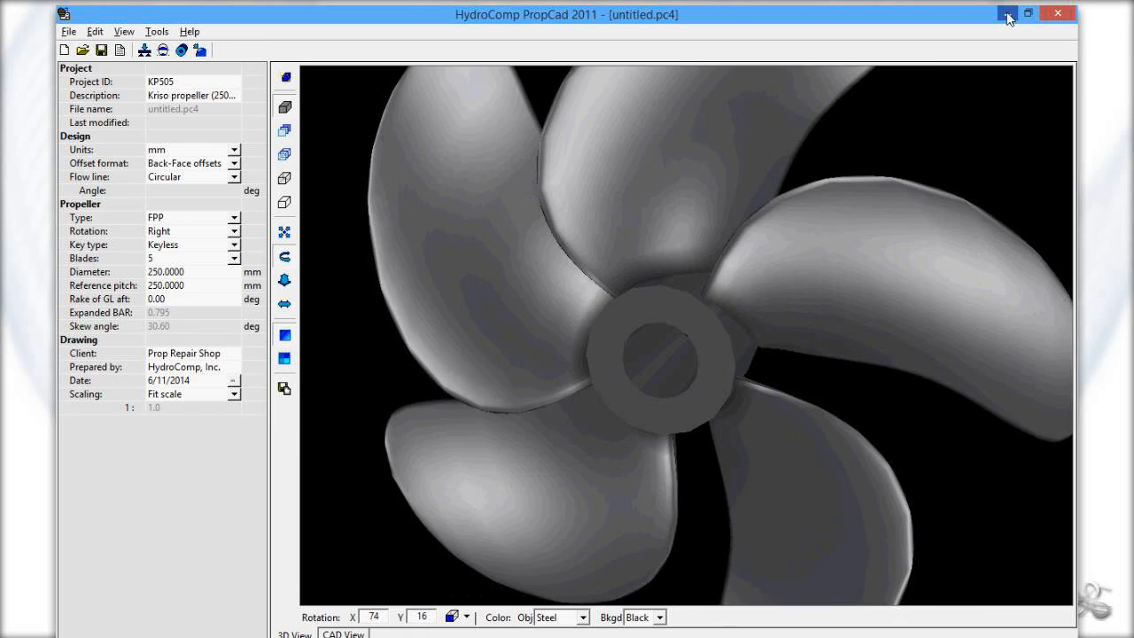
# Step: Switch to the RecreatingaPropeller folder, watch Kriso_KP505_Solidworks.avi in the media player, and put the player out of view
pyautogui.click(1007, 15)
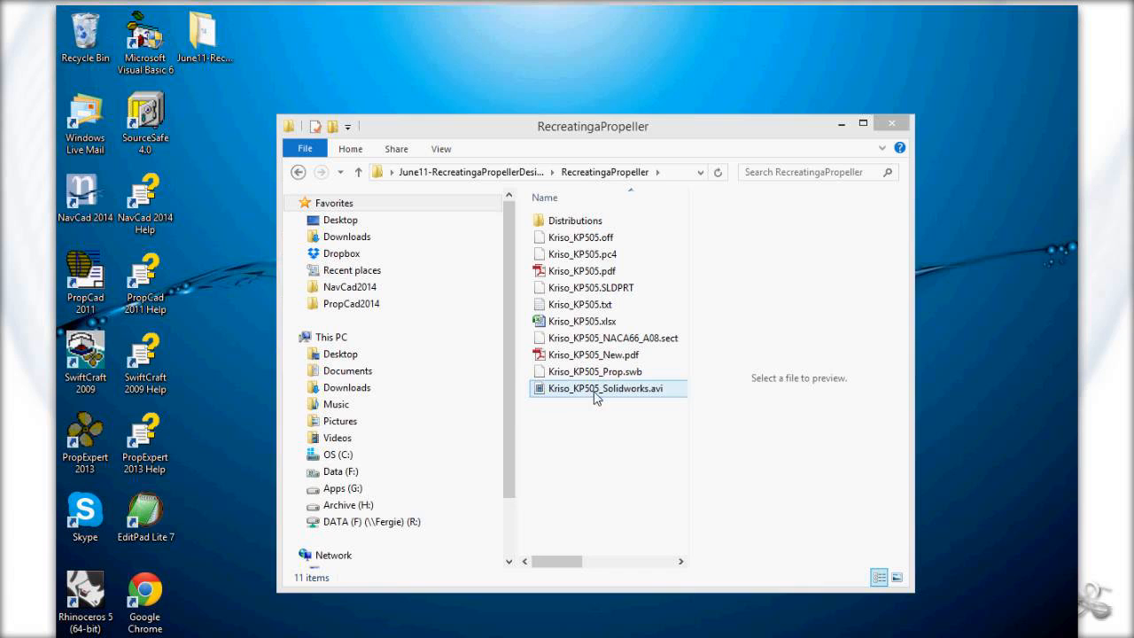
pyautogui.click(595, 389)
pyautogui.doubleClick(596, 390)
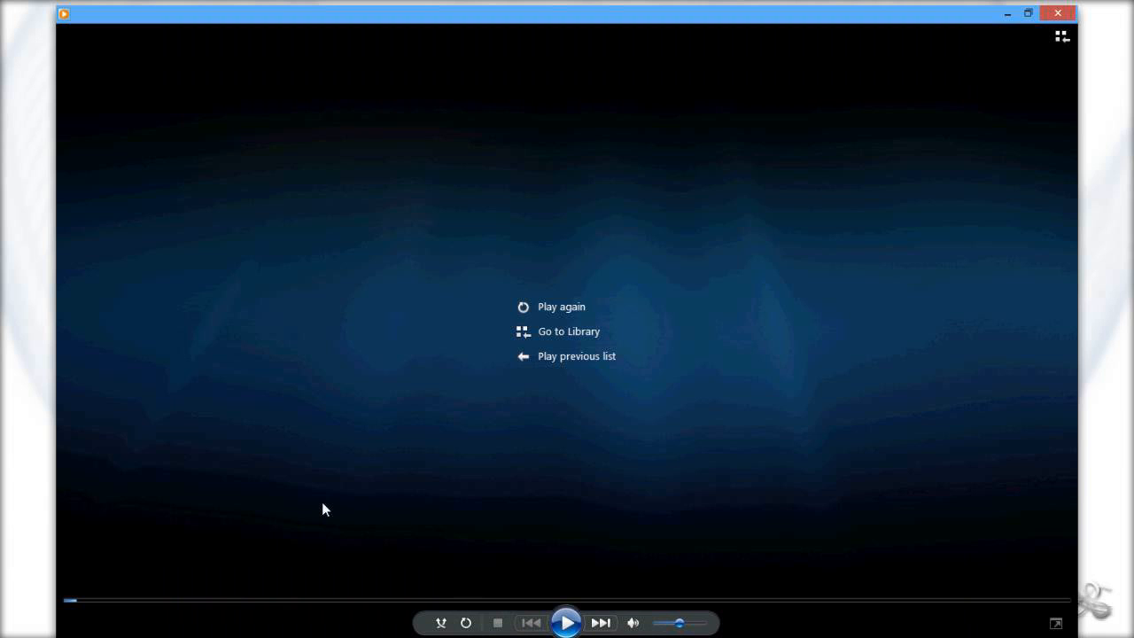
pyautogui.click(1028, 13)
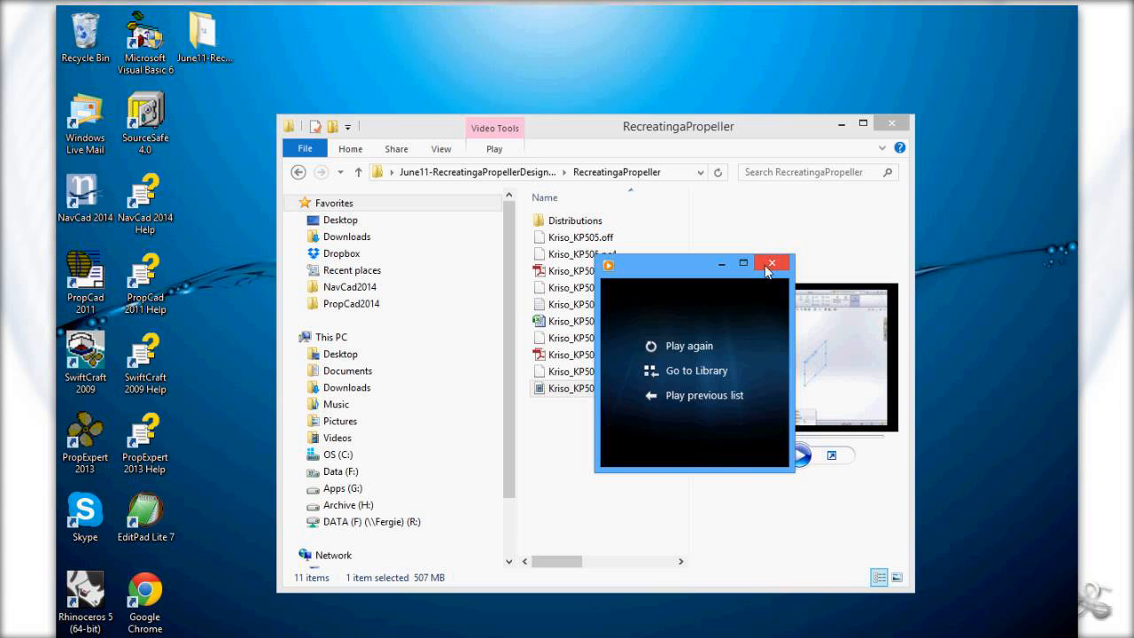
pyautogui.click(720, 264)
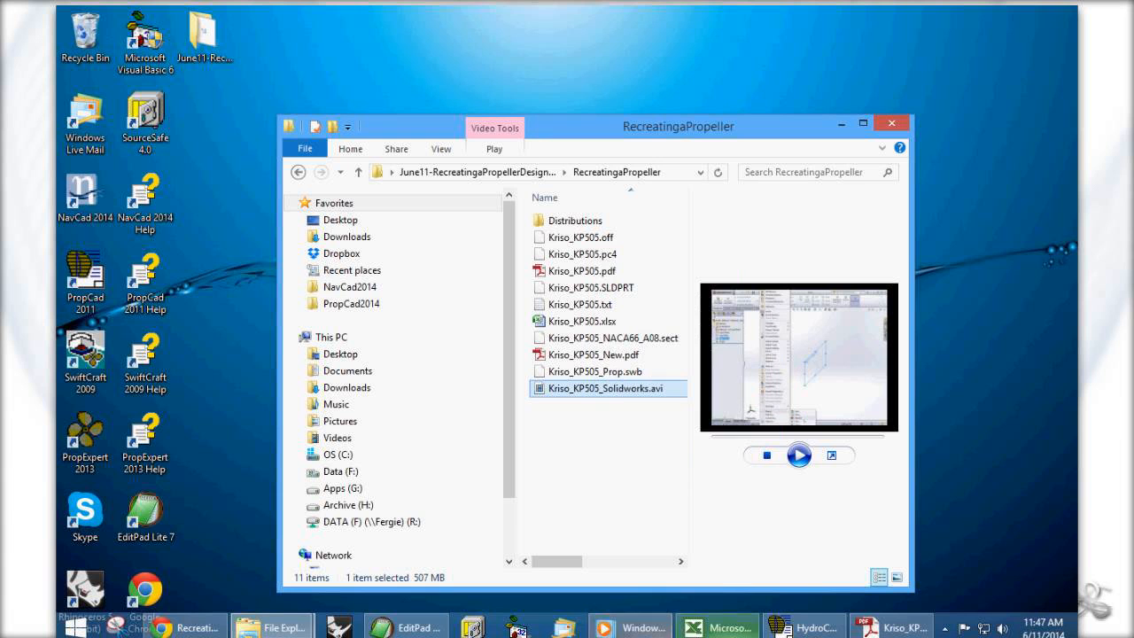
# Step: Bring the PropCad propeller model back into view and switch to the AnyMeeting session in Chrome
pyautogui.moveTo(631, 627)
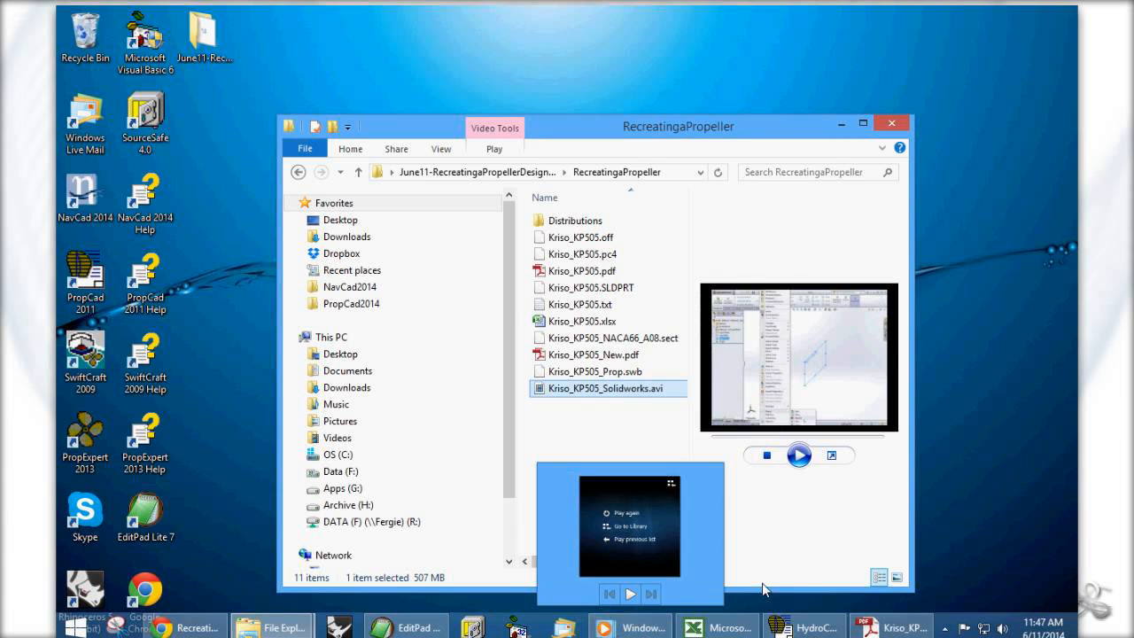
pyautogui.click(783, 625)
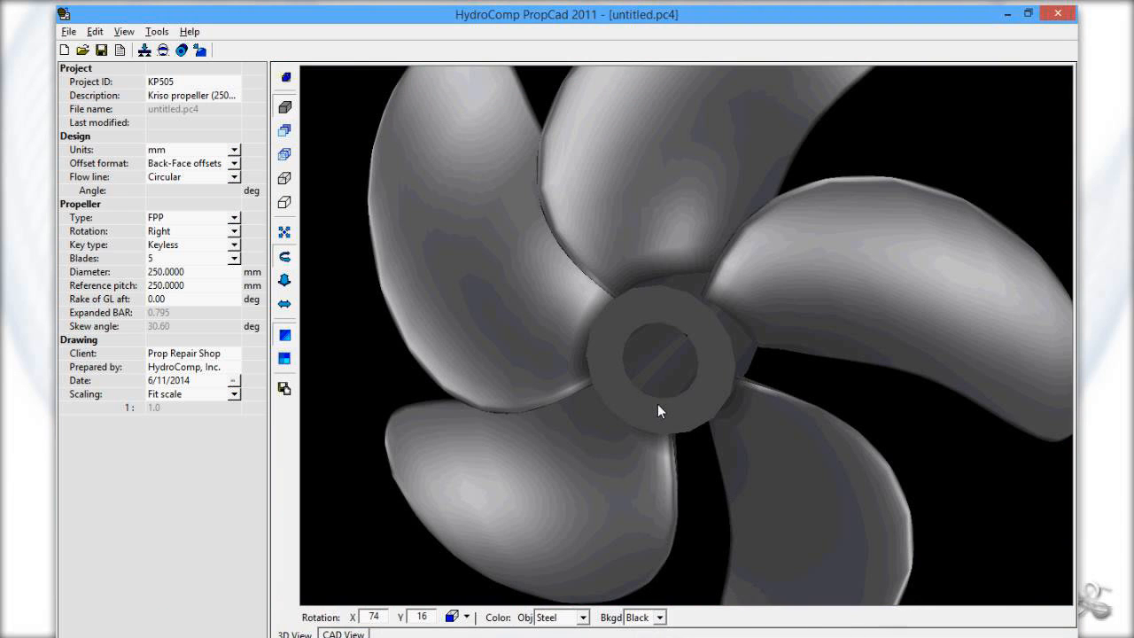
pyautogui.moveTo(656, 633)
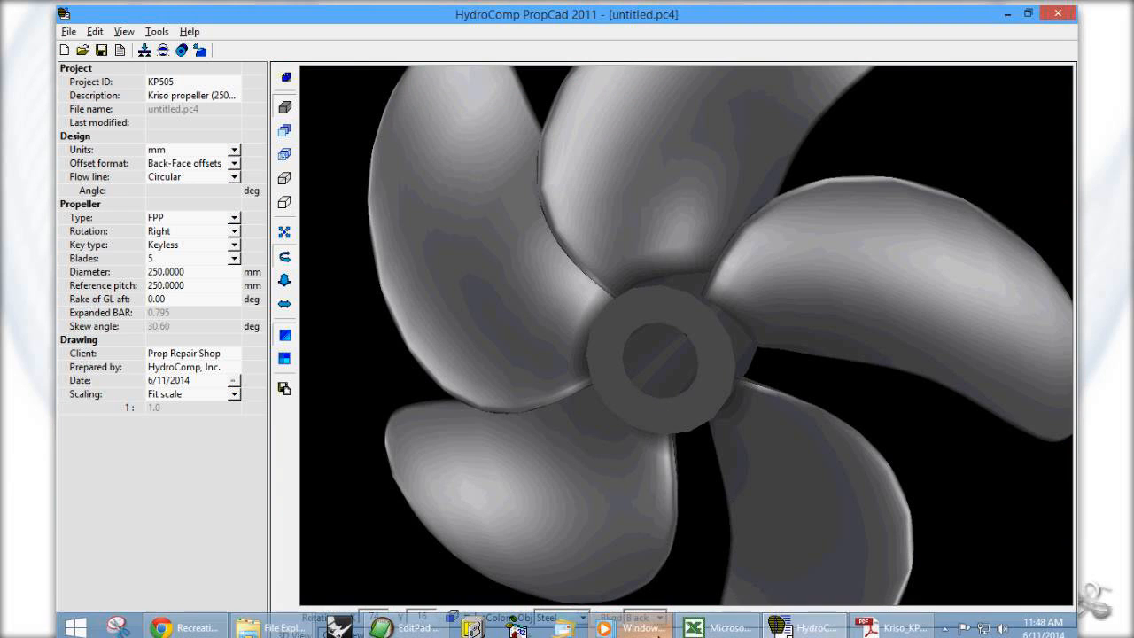
pyautogui.click(213, 629)
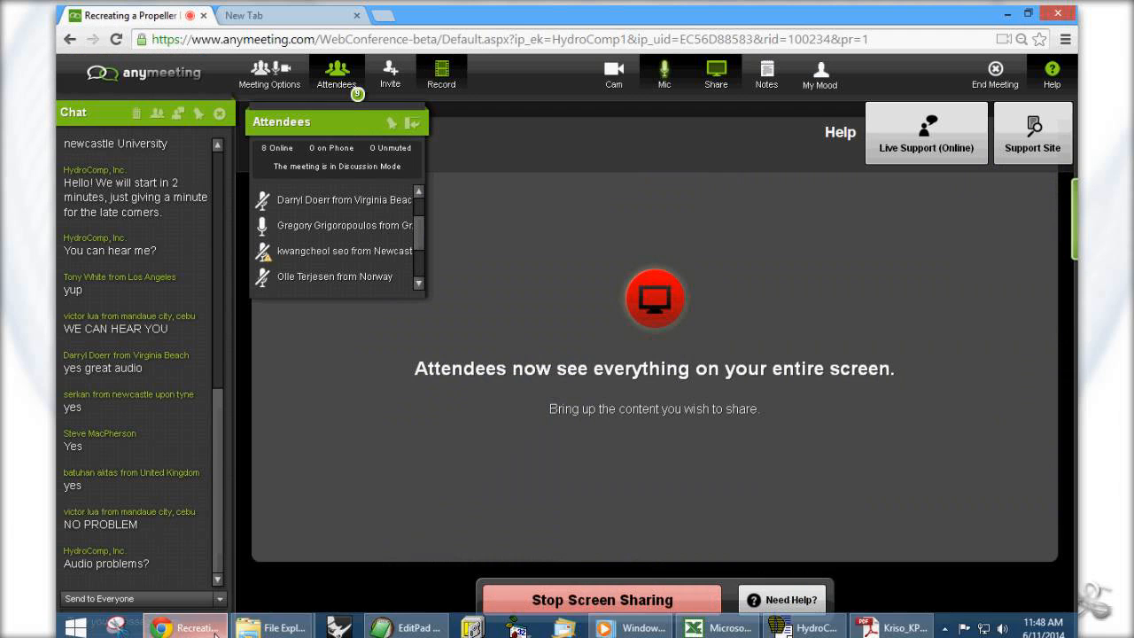